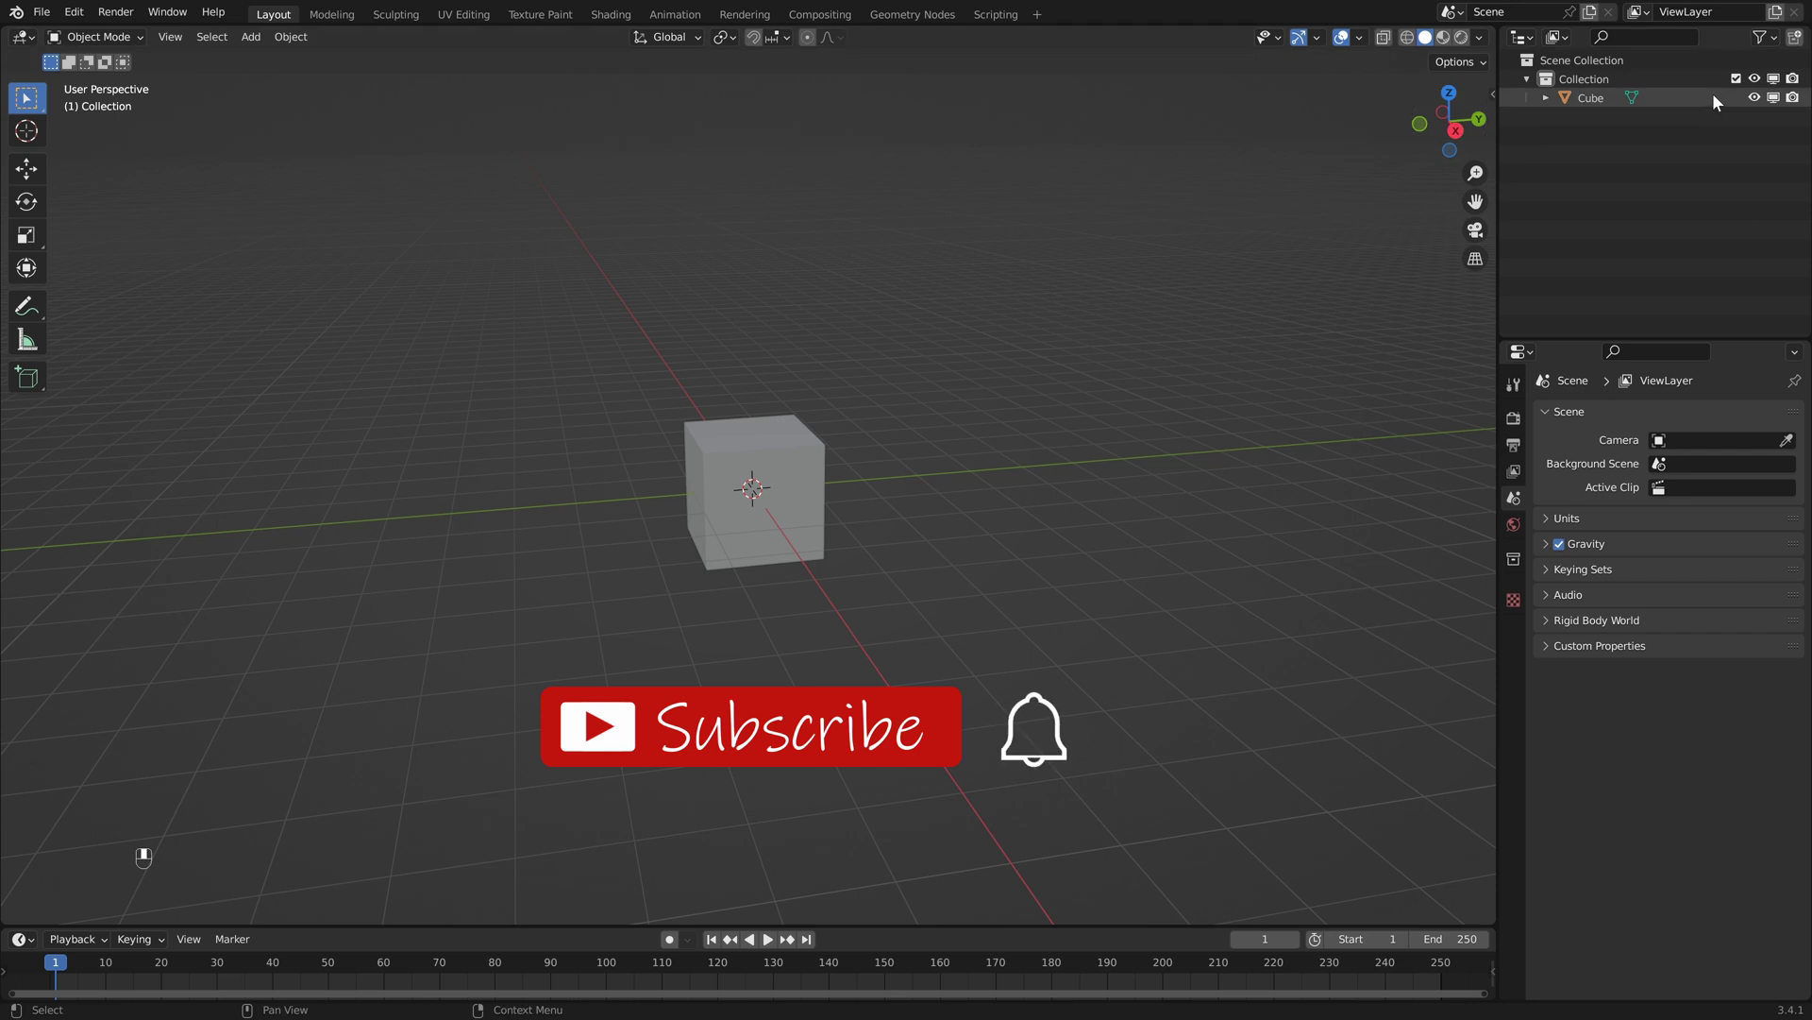
- Hide the default cube and add an icosphere with 2 subdivisions
{"action": "left_click", "coordinate": [1768, 96]}
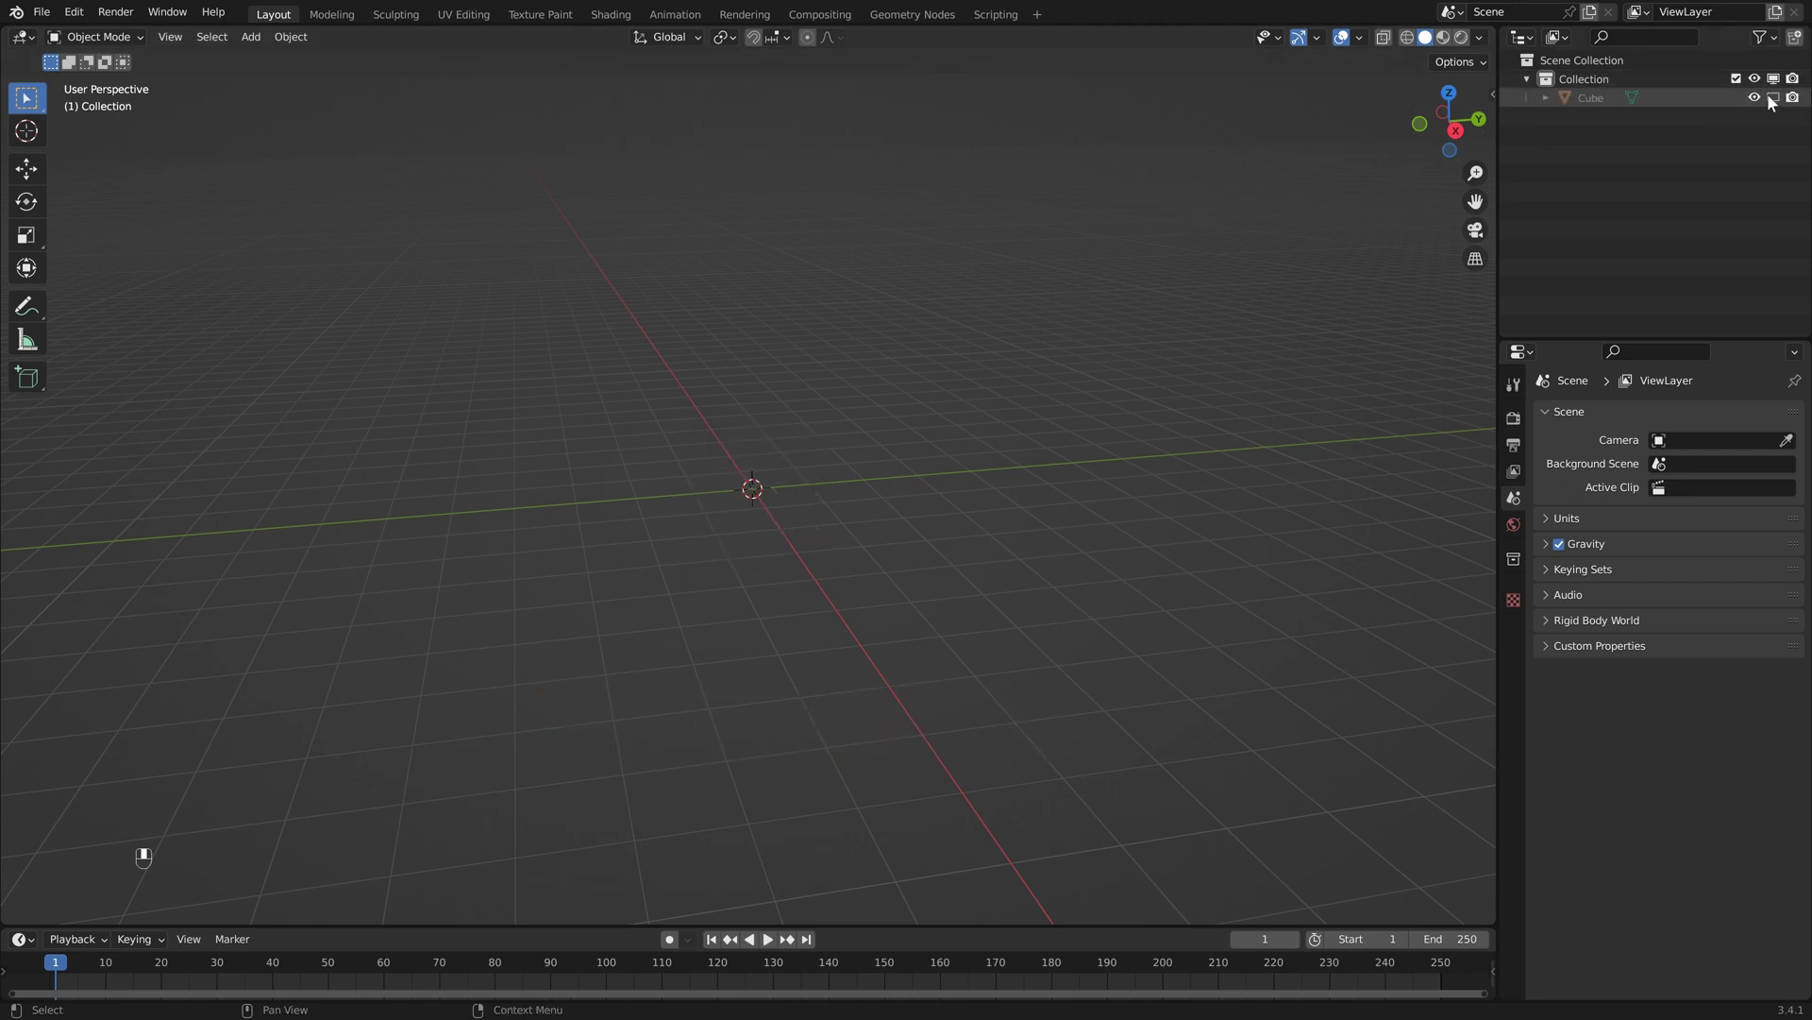
{"action": "key", "text": "shift+a"}
{"action": "mouse_move", "coordinate": [791, 418]}
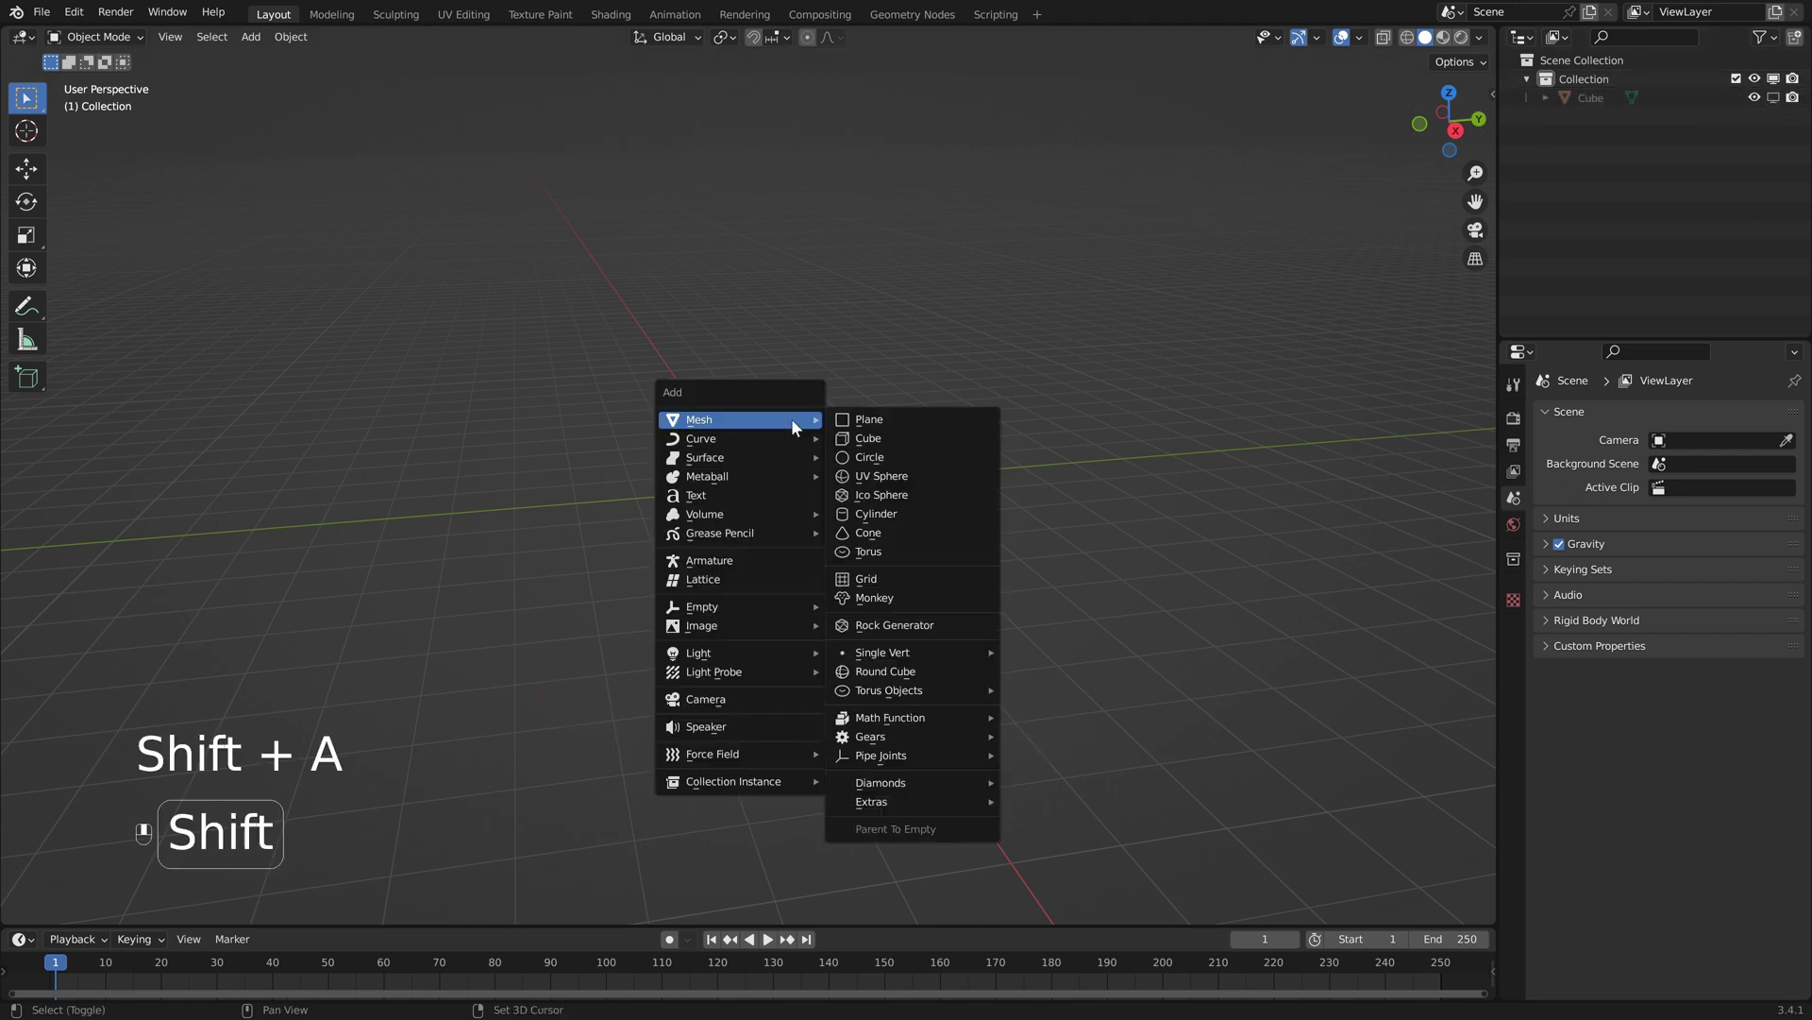
{"action": "left_click", "coordinate": [868, 497]}
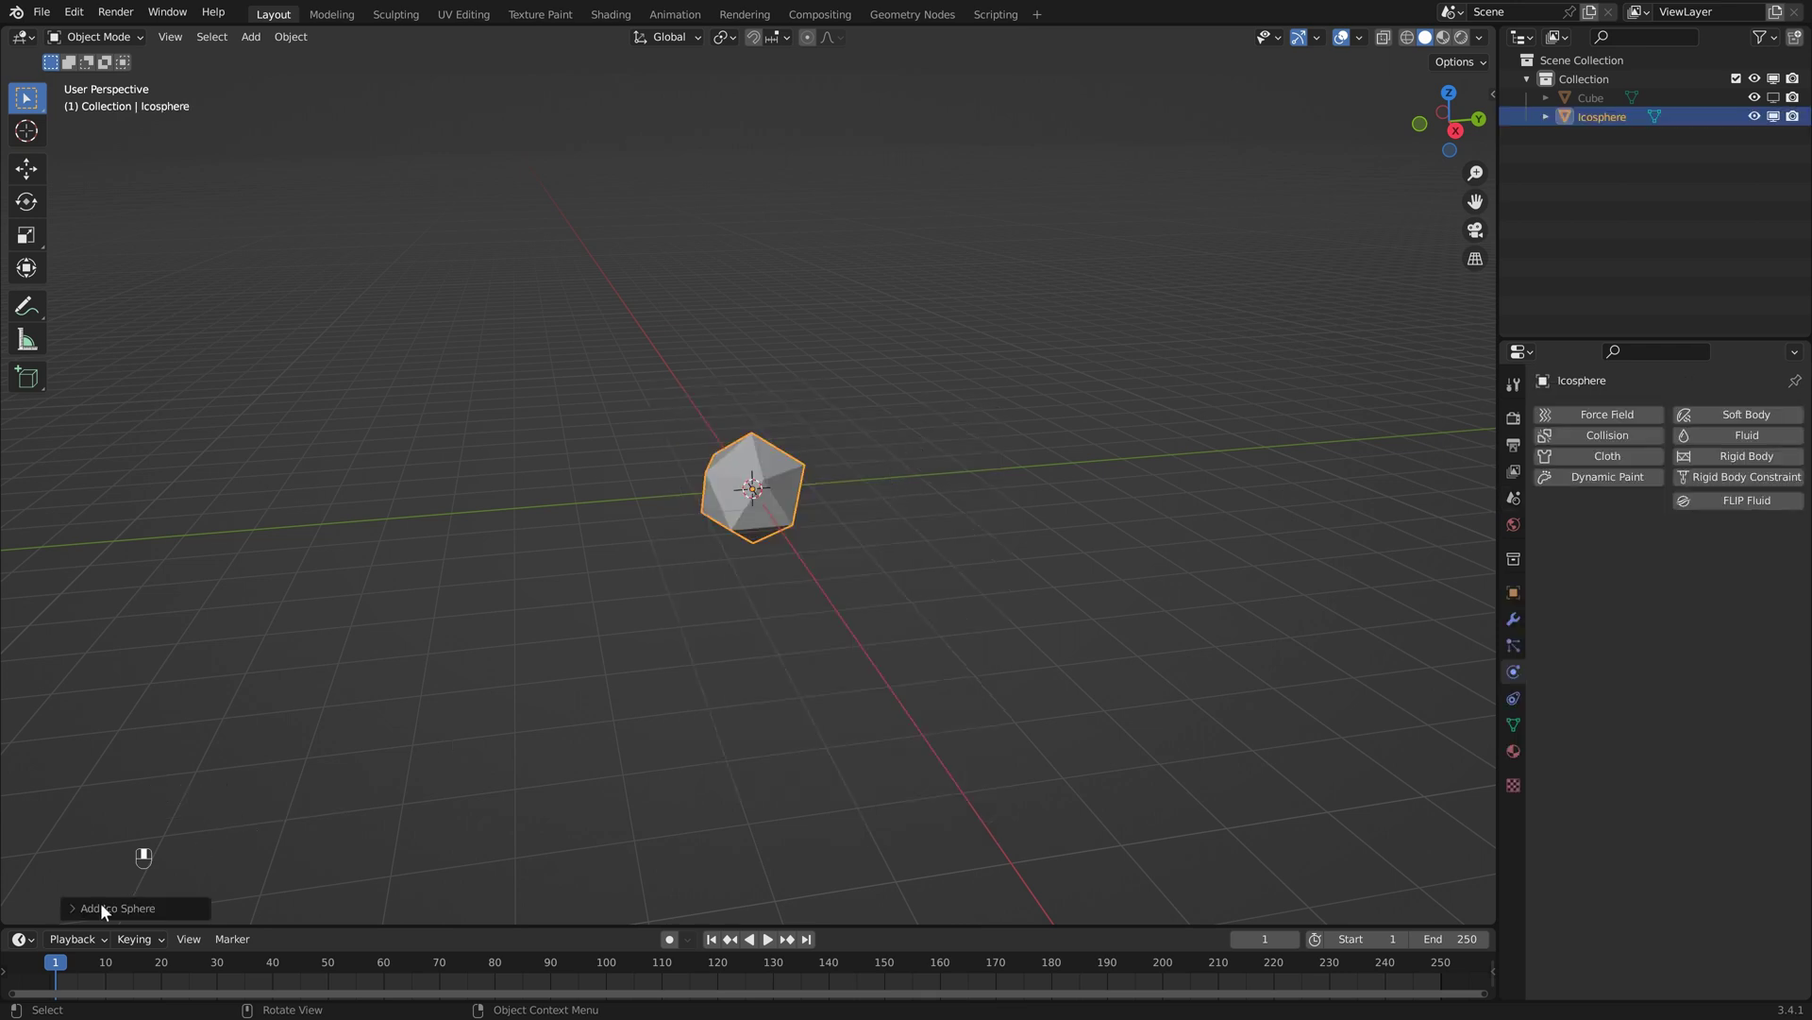
{"action": "left_click", "coordinate": [71, 908]}
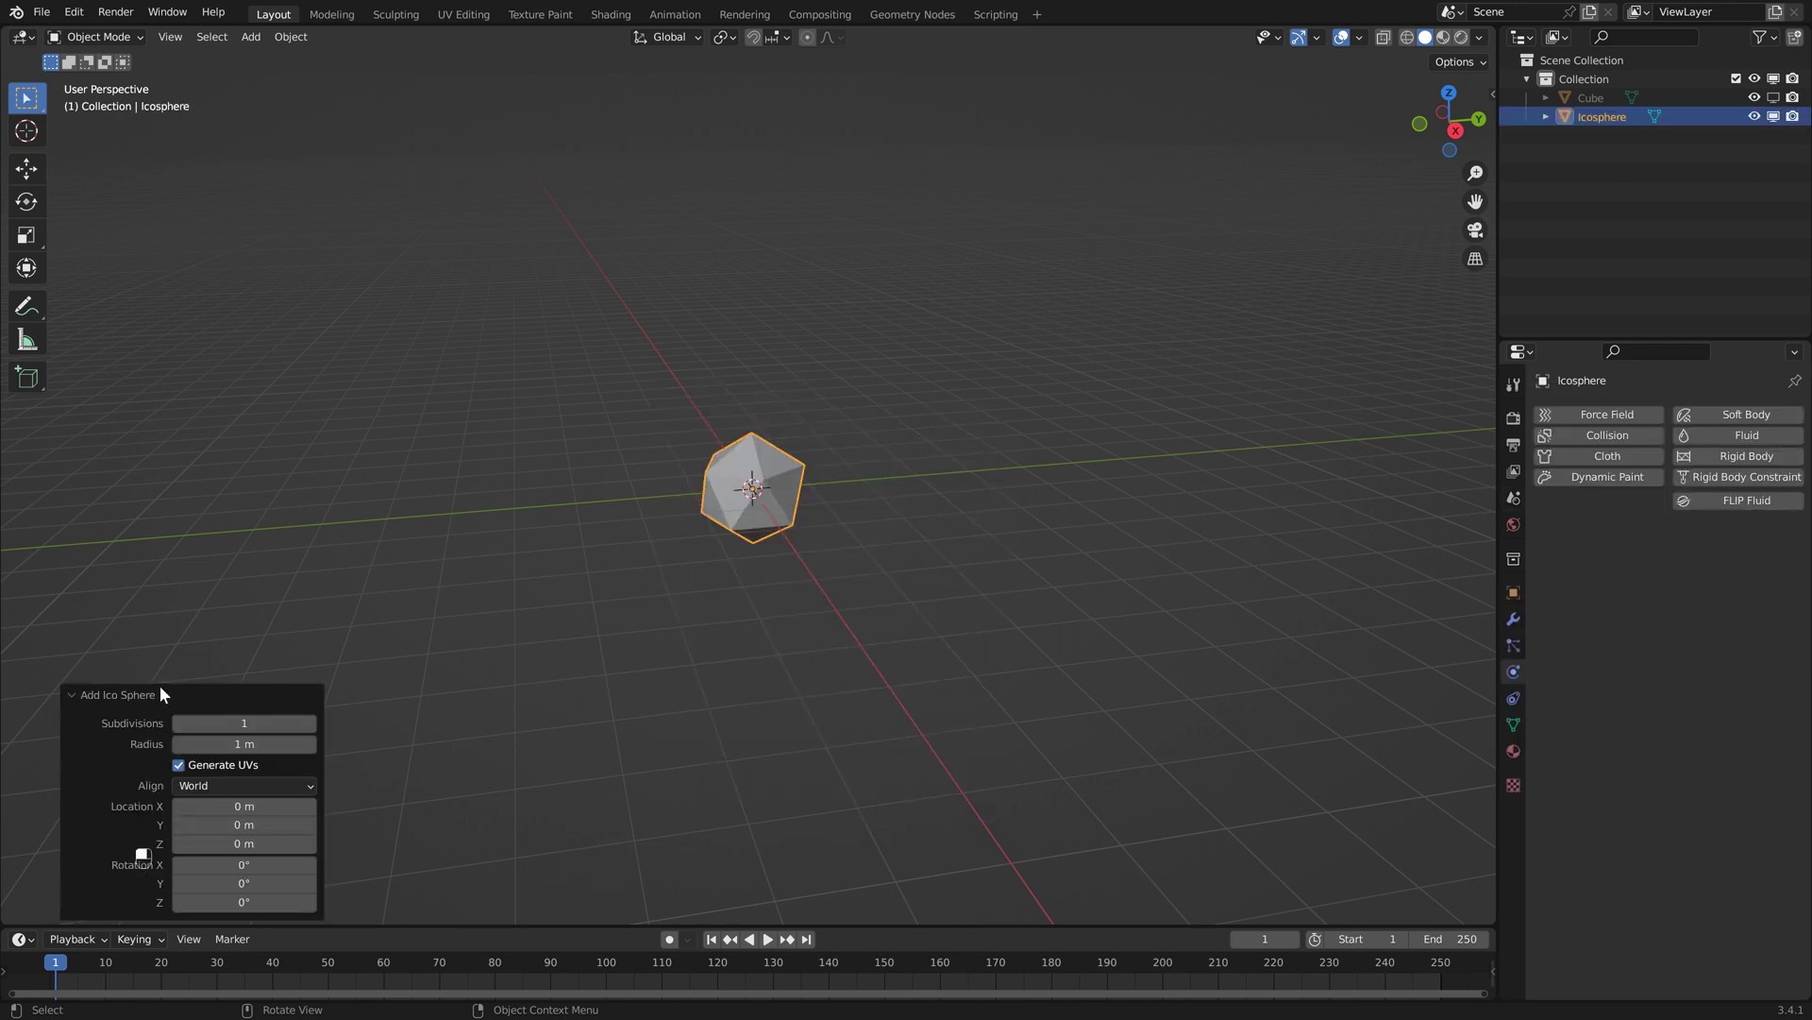
{"action": "left_click", "coordinate": [310, 723]}
{"action": "scroll", "coordinate": [830, 462], "scroll_direction": "up", "scroll_amount": 2}
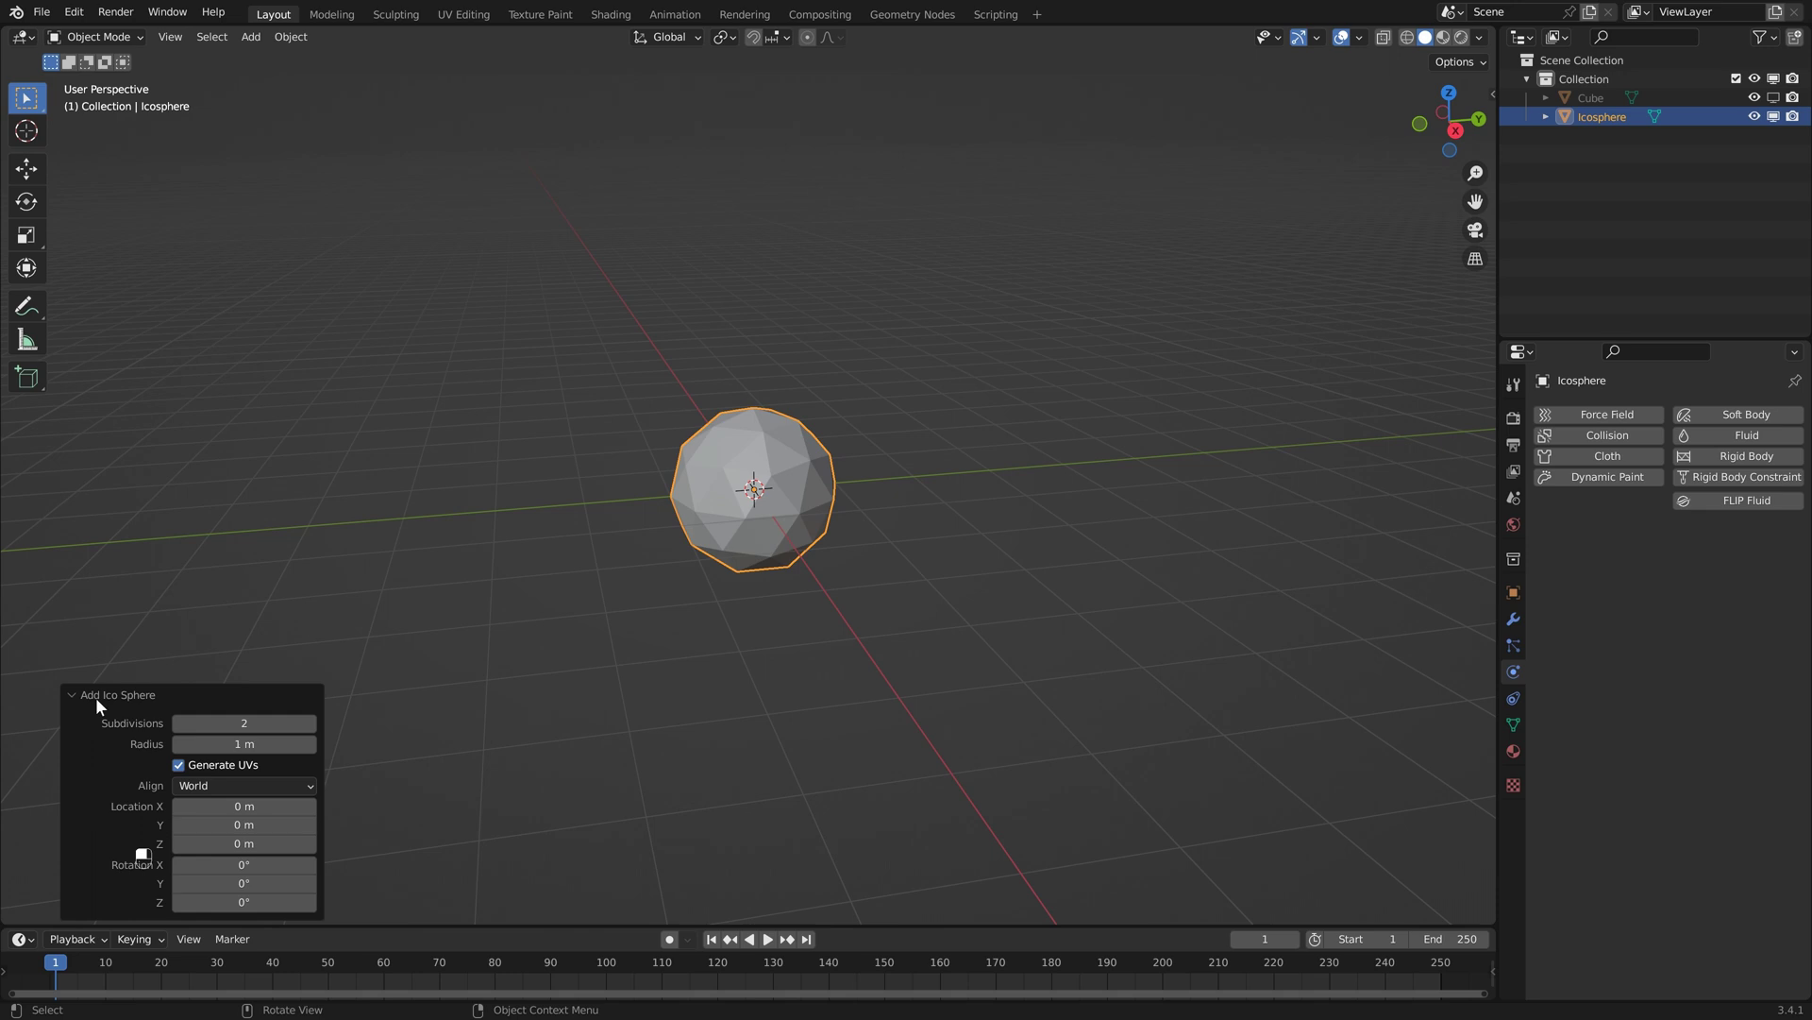
{"action": "left_click", "coordinate": [71, 695]}
{"action": "middle_click_drag", "start_coordinate": [929, 459], "coordinate": [999, 421]}
- Rename the icosphere to 'Force'
{"action": "double_click", "coordinate": [1603, 117]}
{"action": "type", "text": "Force"}
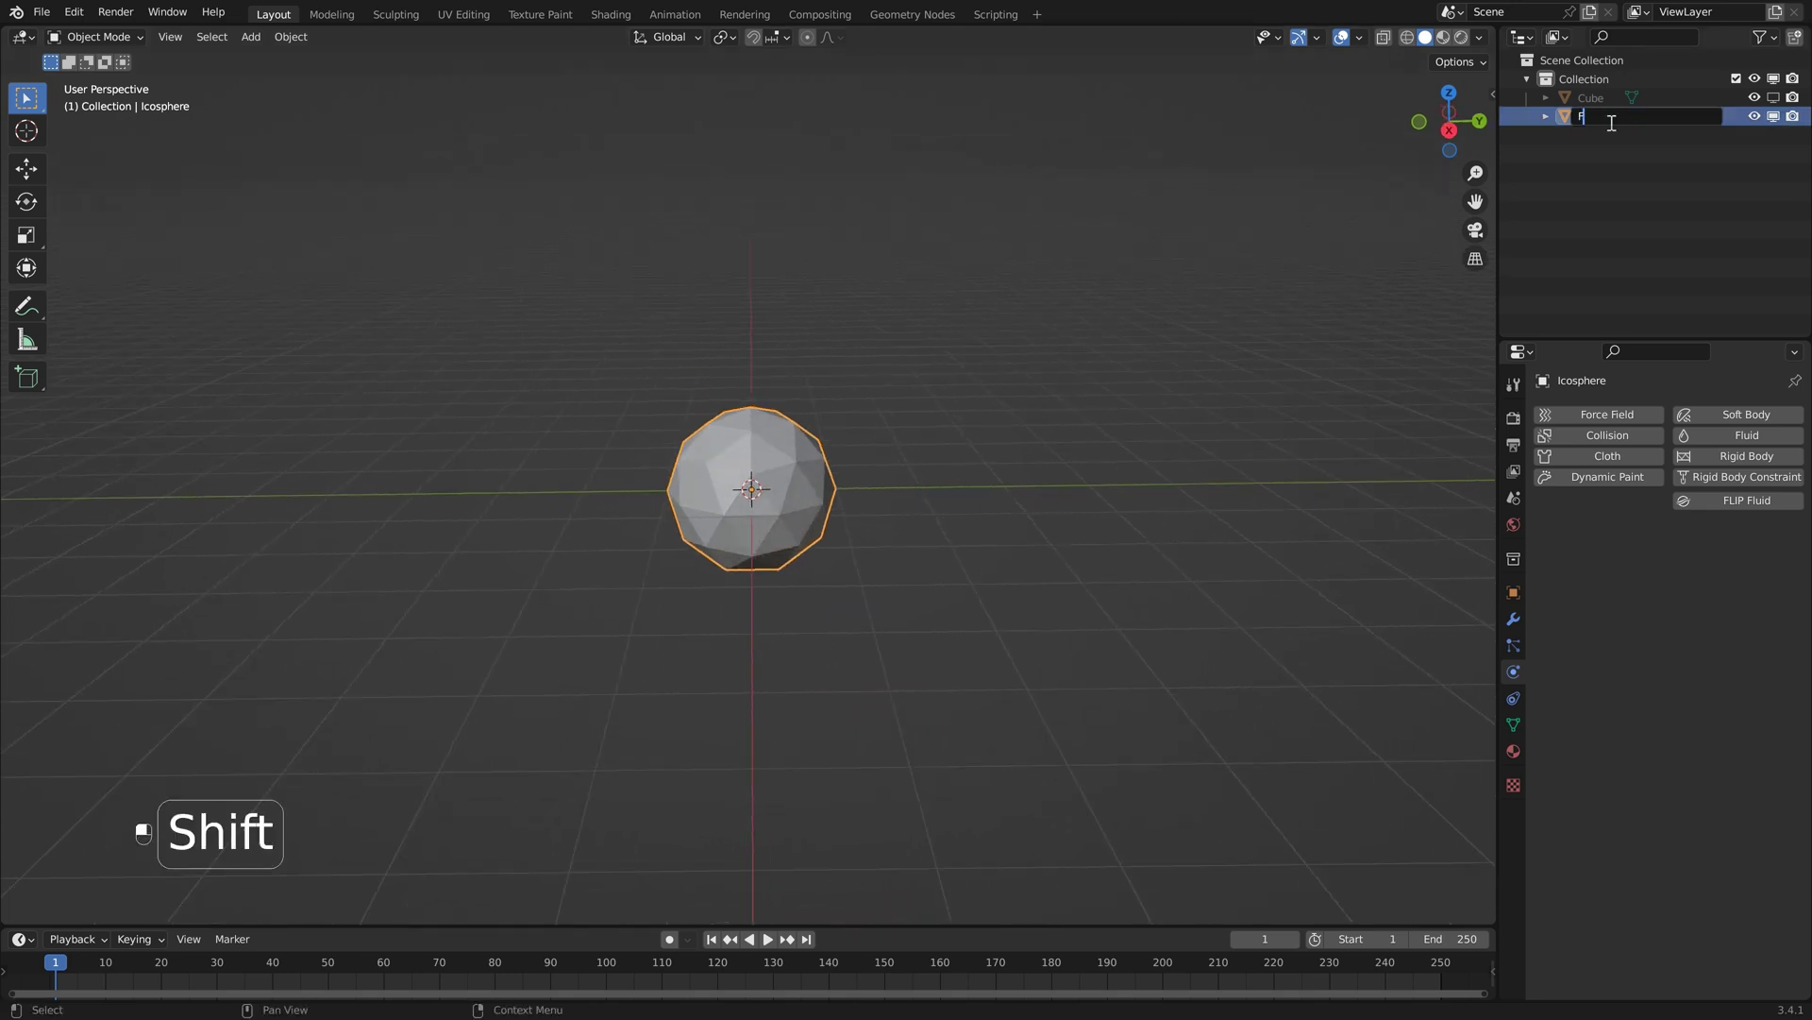
{"action": "key", "text": "Return"}
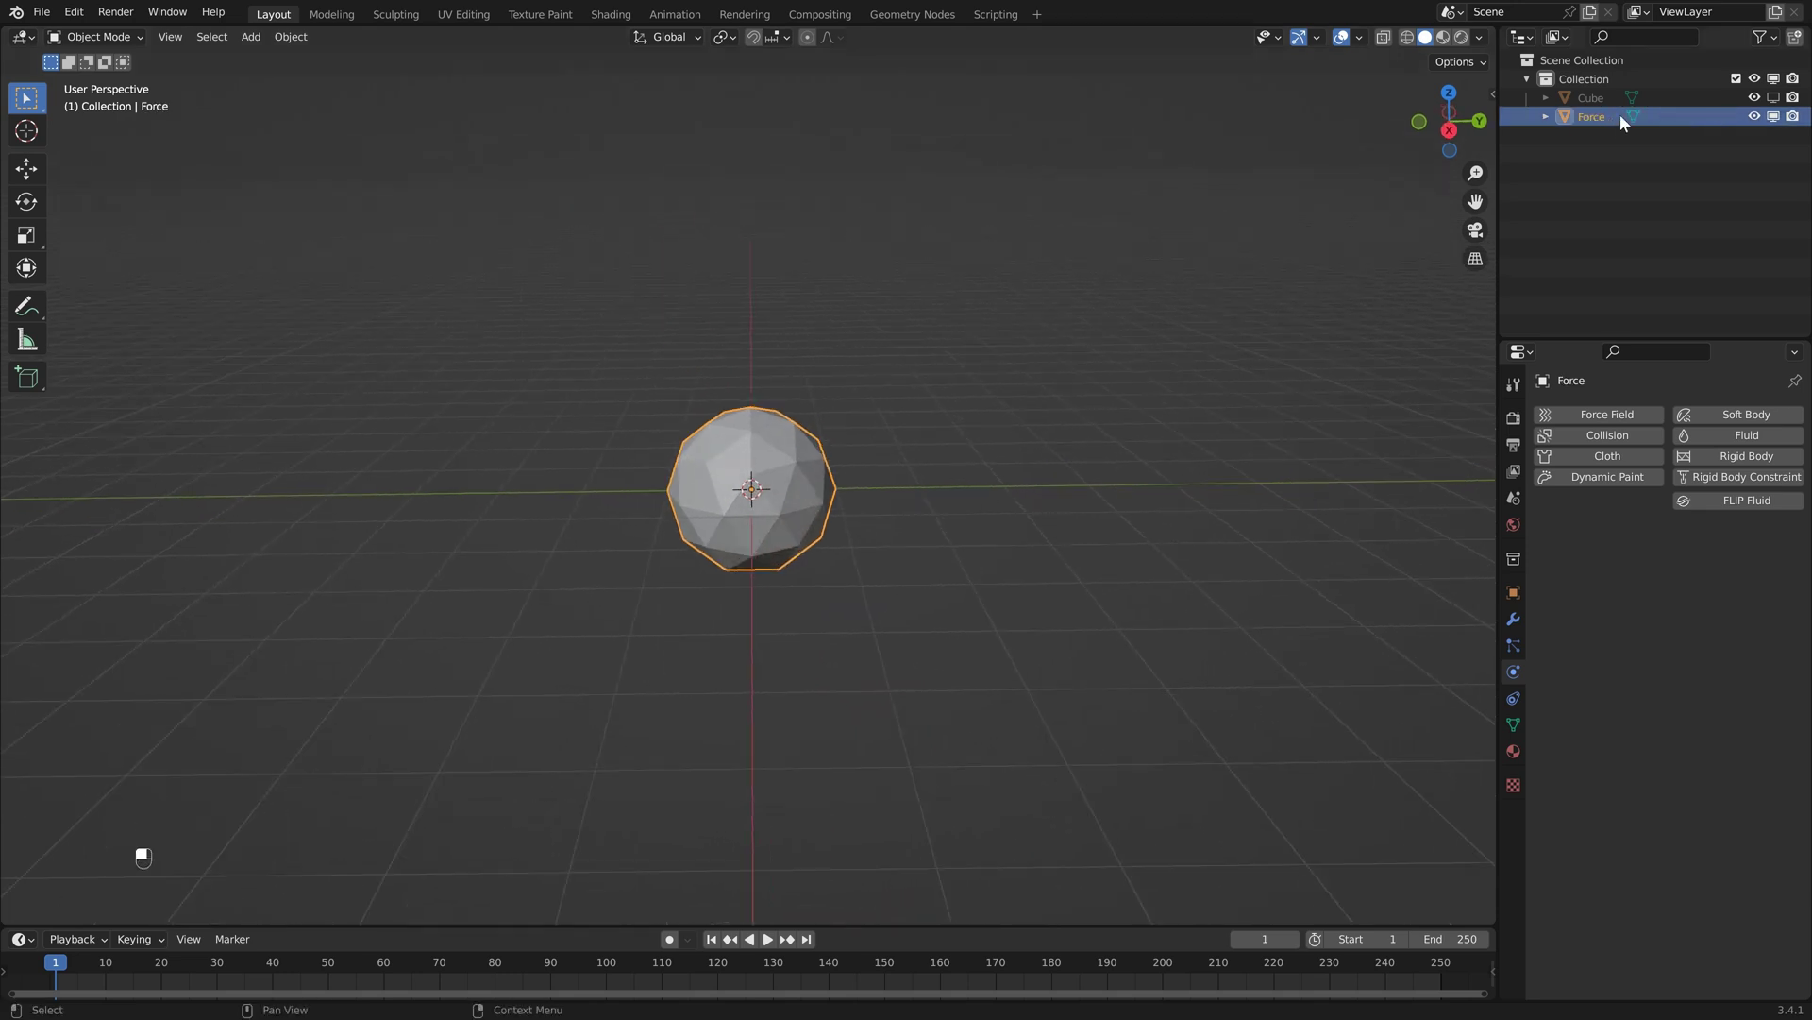
- Delete the unwanted extra object and scale the Force sphere down to 0.2
{"action": "key", "text": "Delete"}
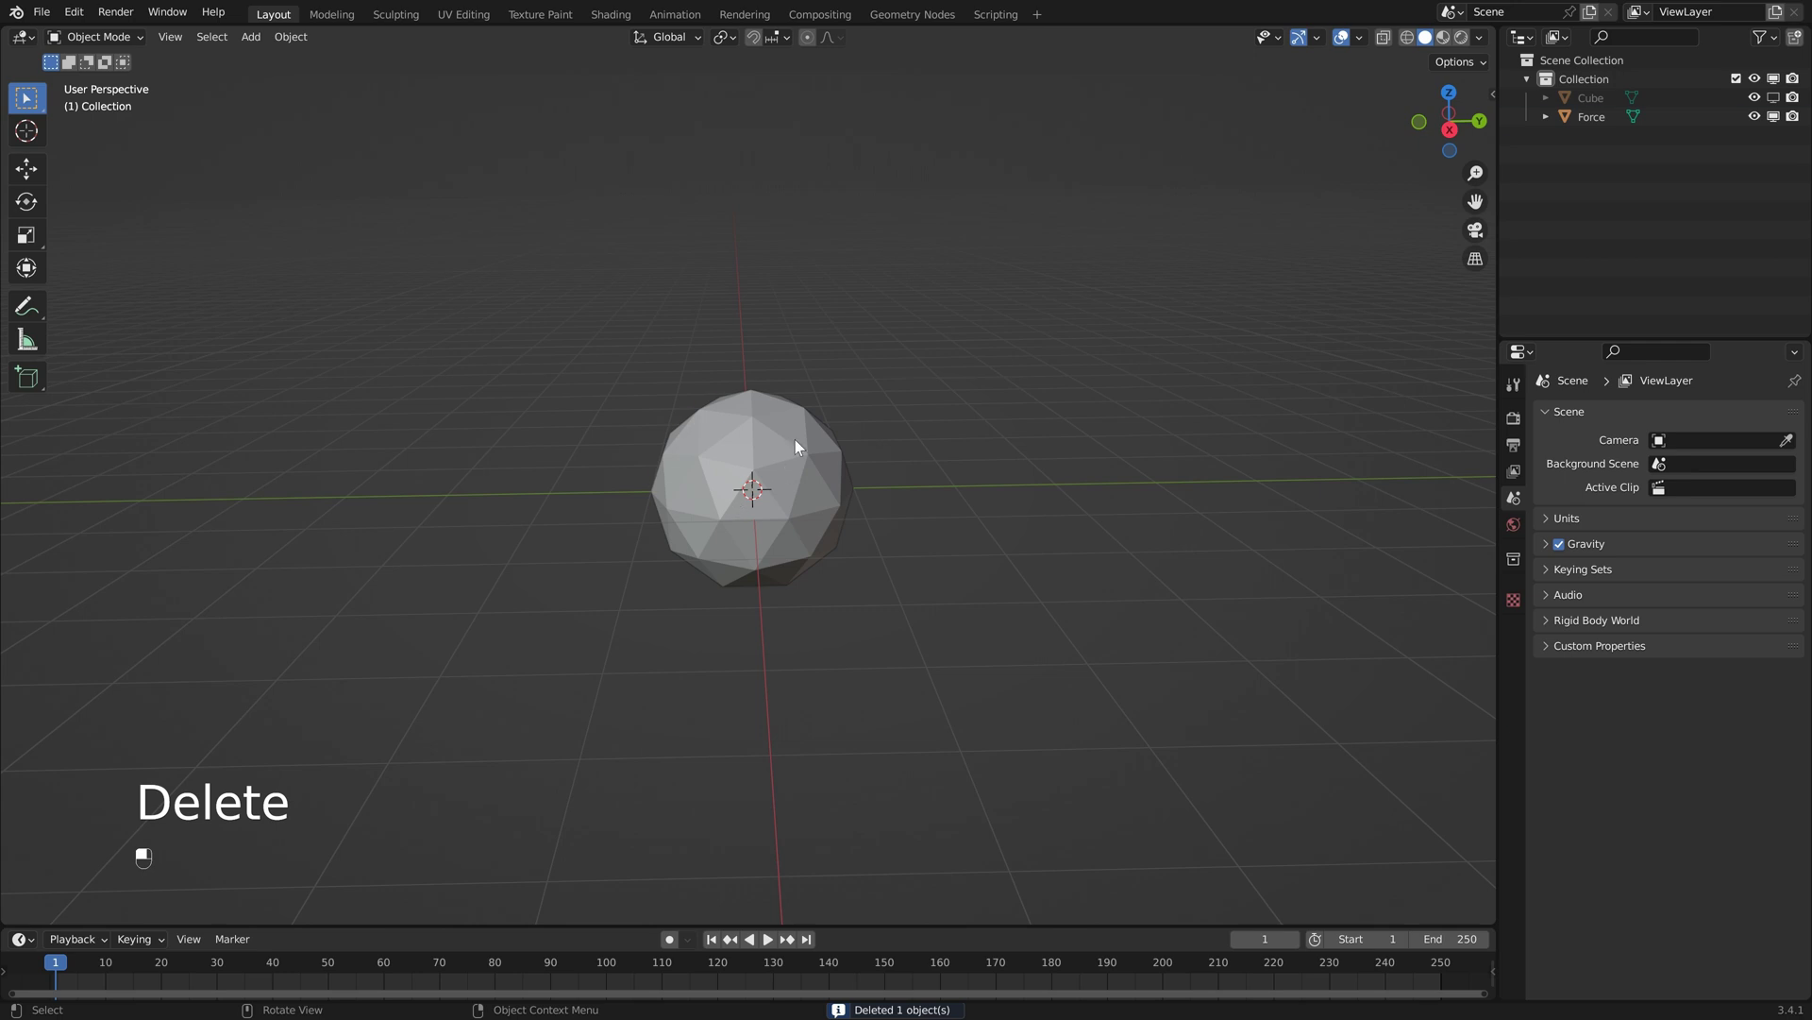
{"action": "left_click", "coordinate": [795, 439]}
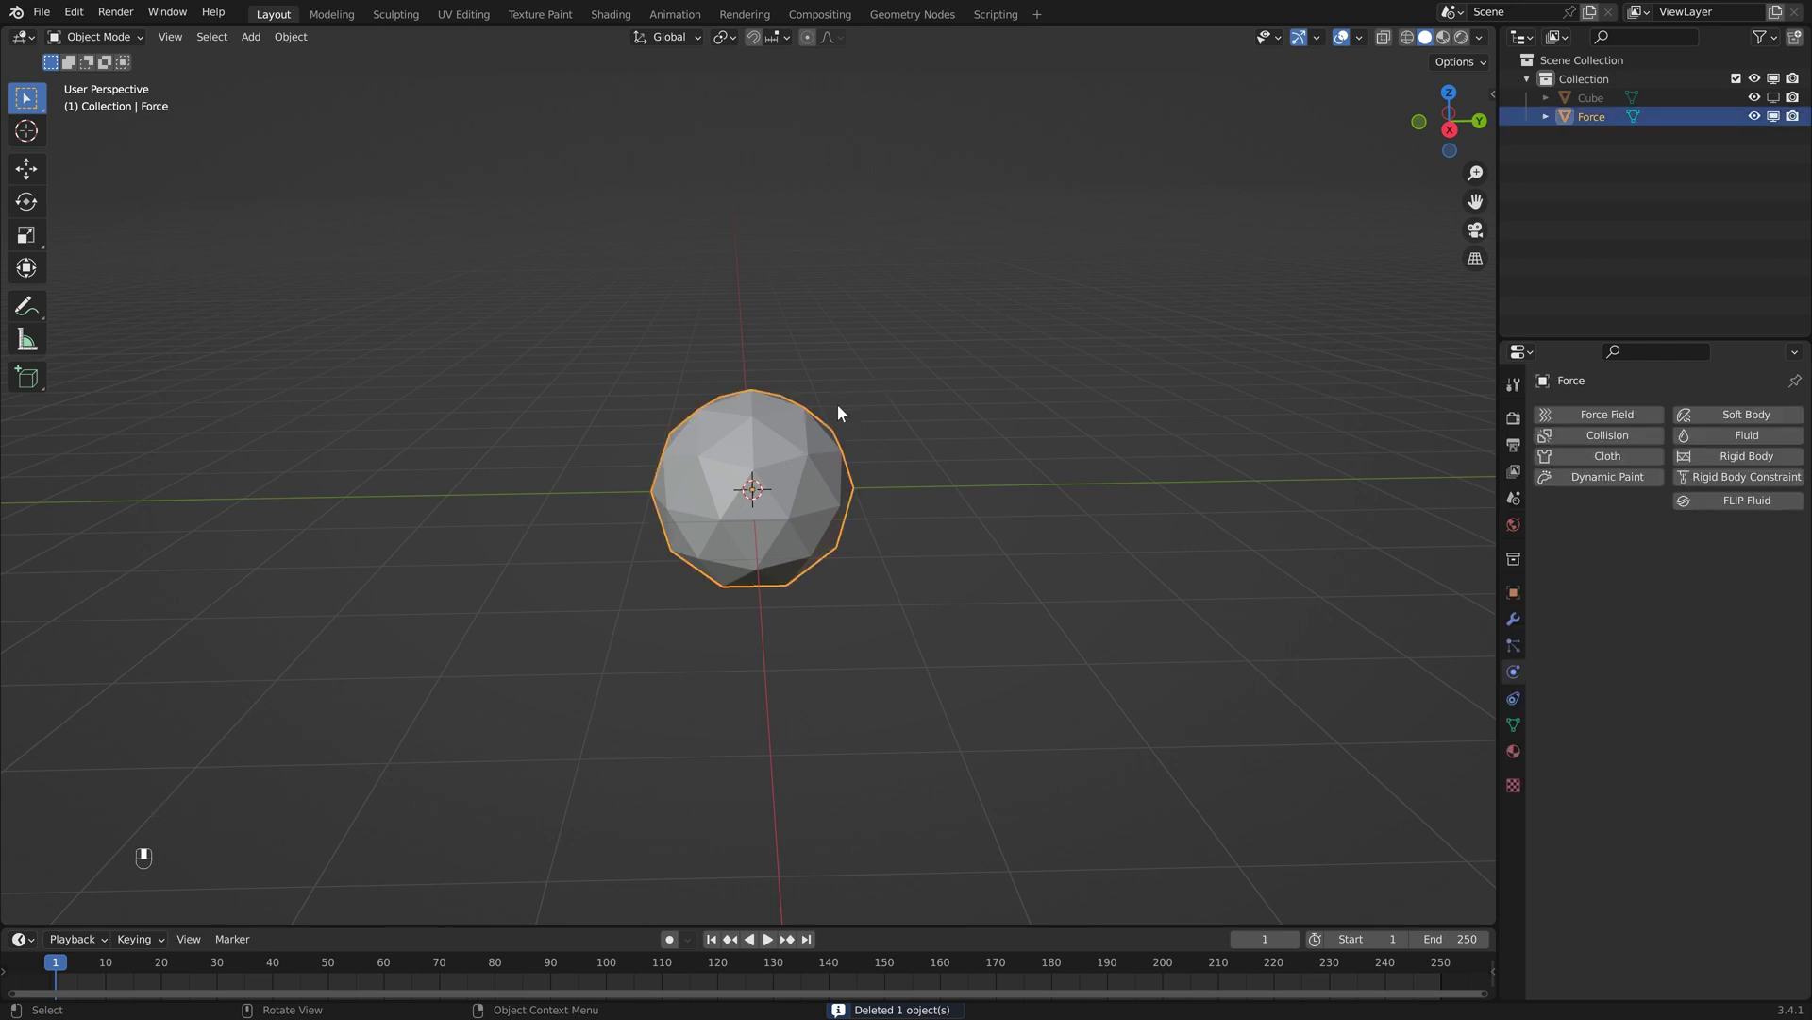
{"action": "type", "text": "ns"}
{"action": "type", "text": ".2"}
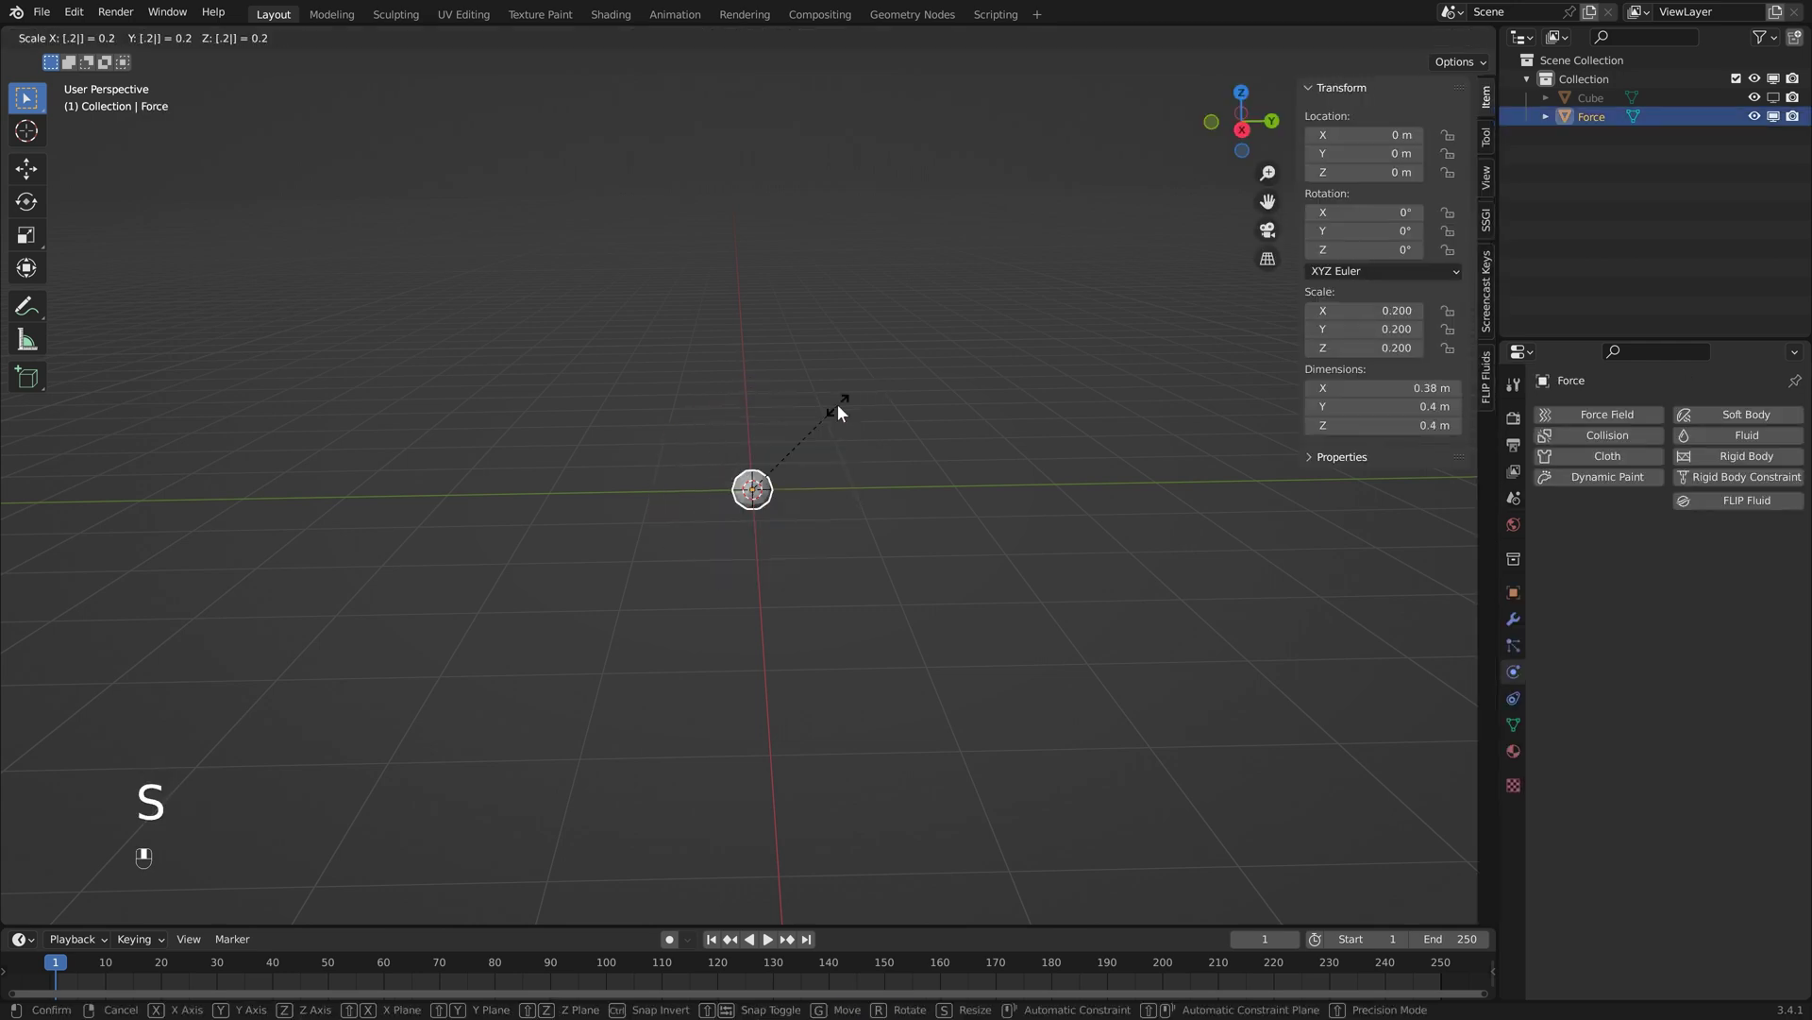
{"action": "key", "text": "Return"}
{"action": "scroll", "coordinate": [834, 402], "scroll_direction": "up", "scroll_amount": 6}
{"action": "key", "text": "n"}
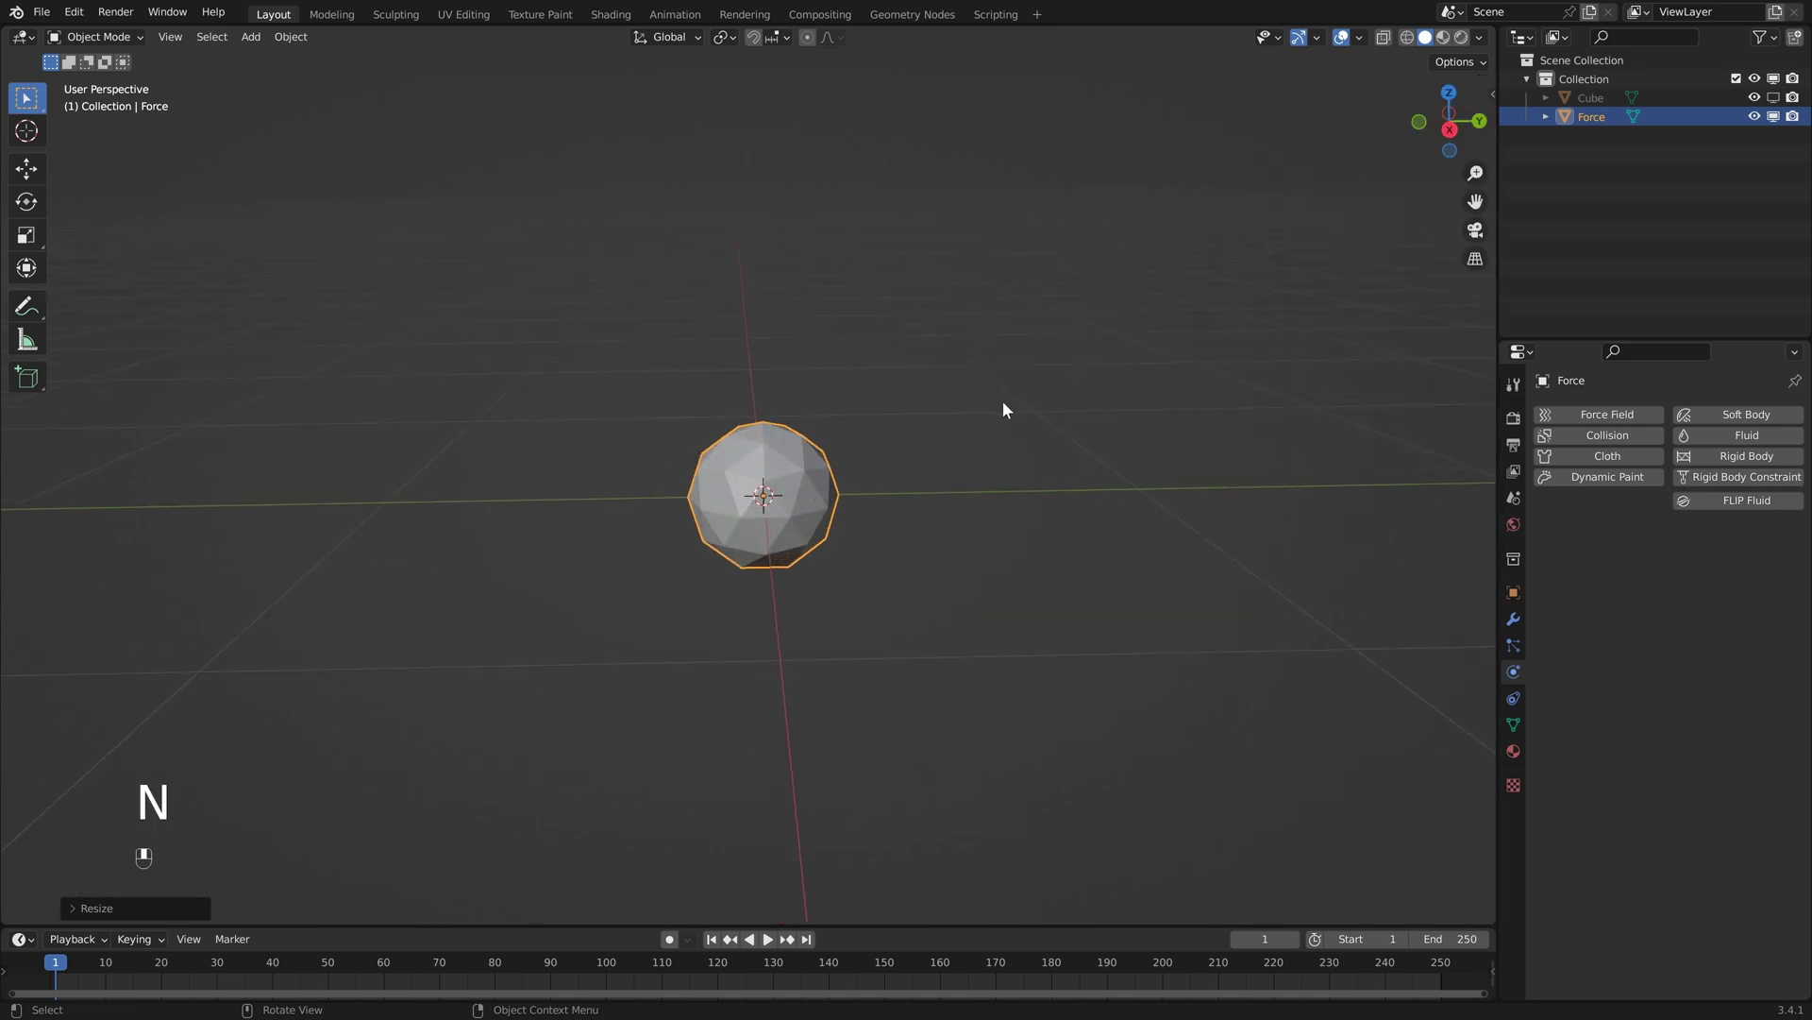
{"action": "scroll", "coordinate": [944, 392], "scroll_direction": "down", "scroll_amount": 1}
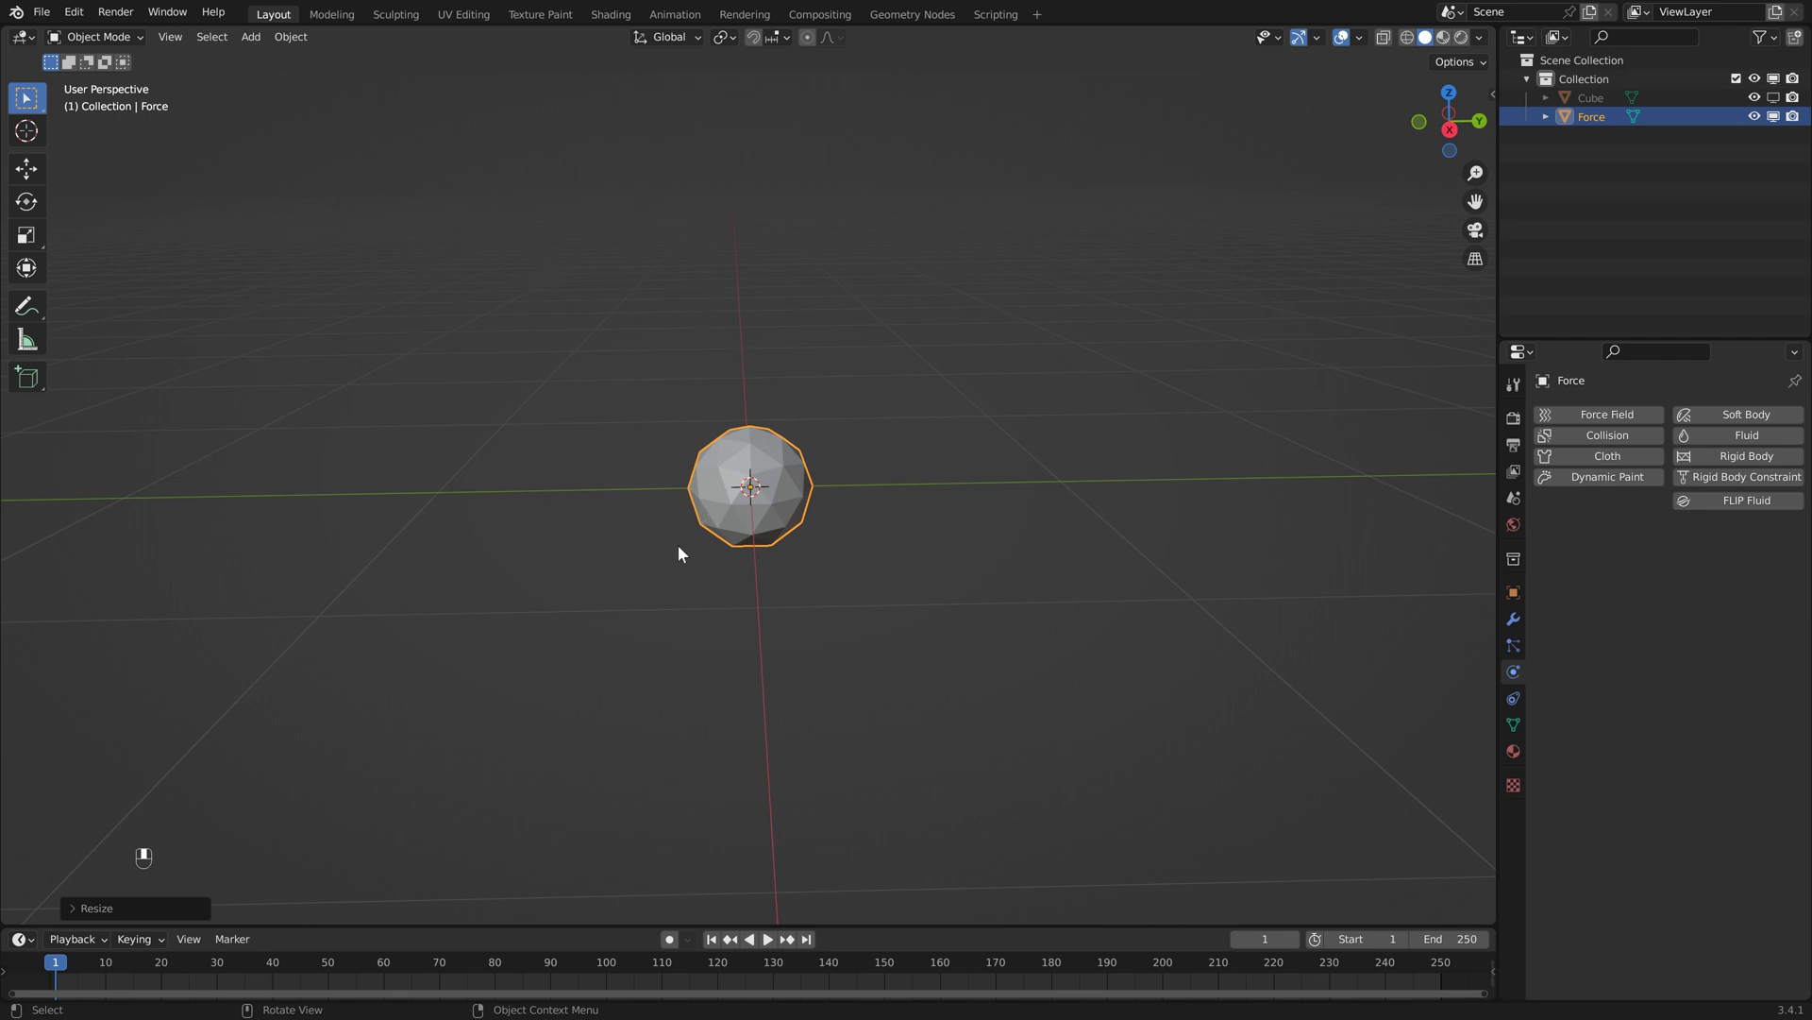
{"action": "scroll", "coordinate": [680, 681], "scroll_direction": "down", "scroll_amount": 1}
- Add another icosphere with its subdivisions lowered to 1
{"action": "key", "text": "shift+a"}
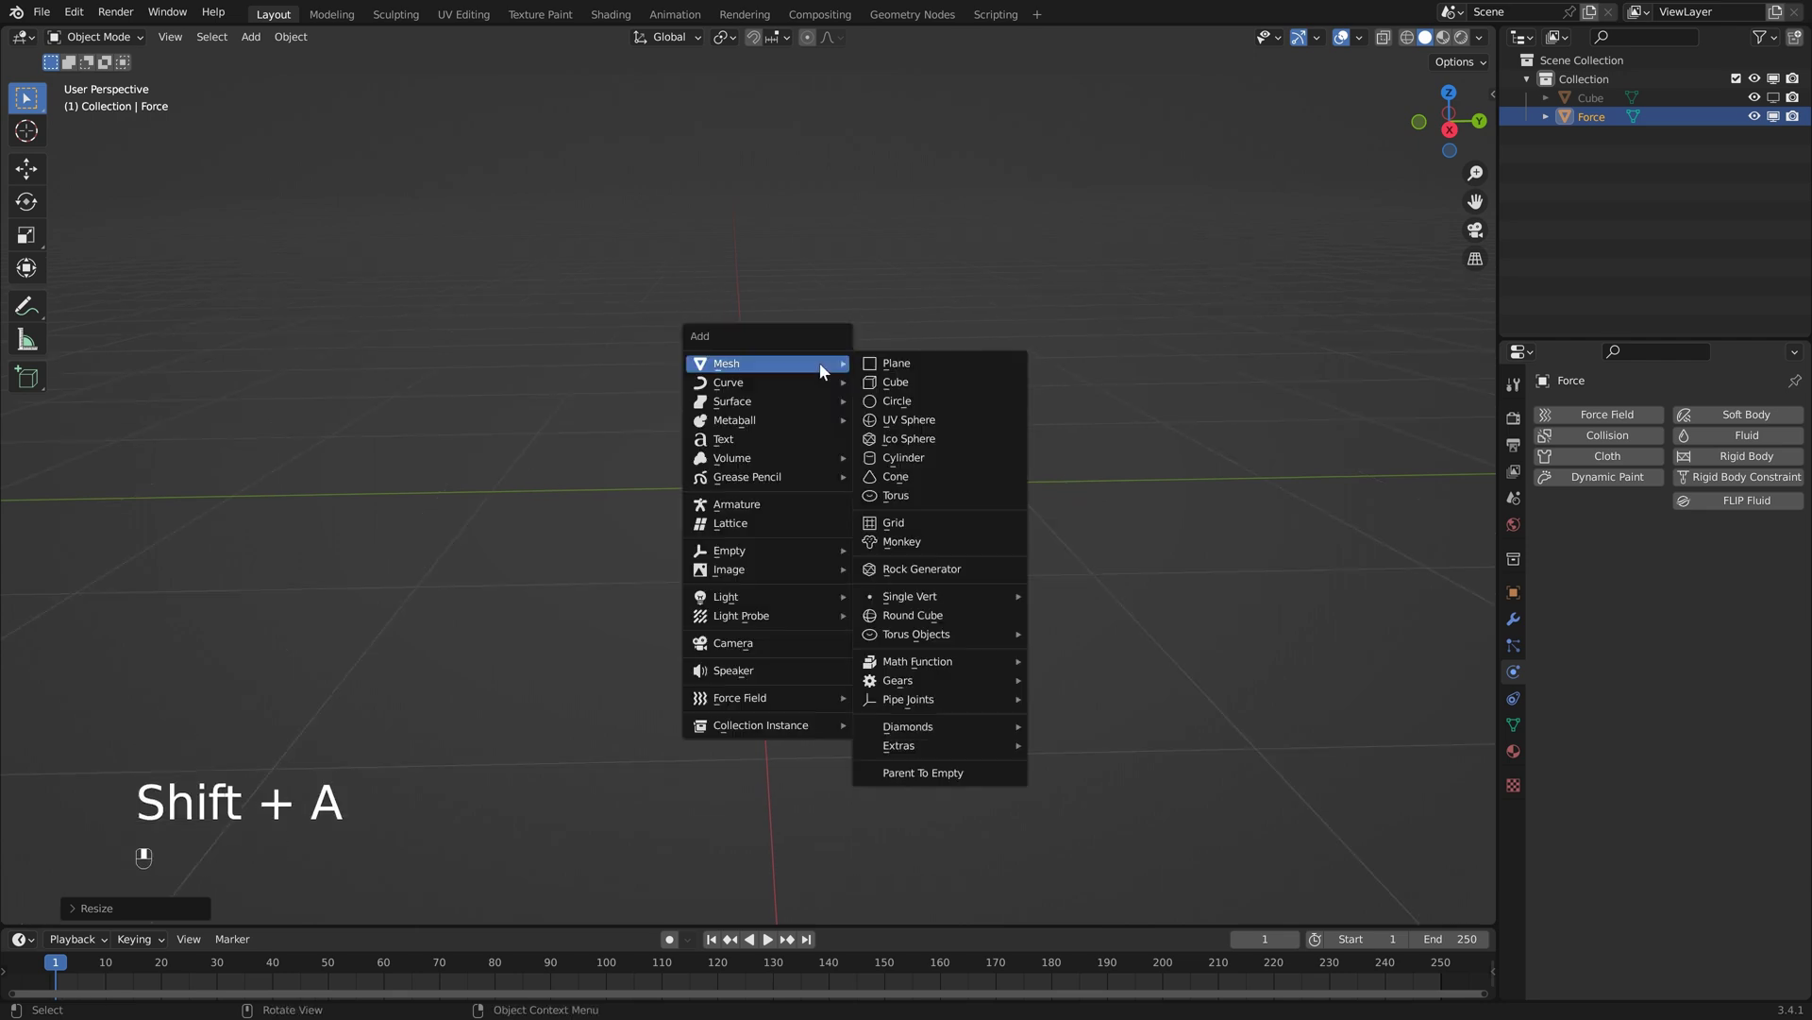
{"action": "left_click", "coordinate": [920, 436]}
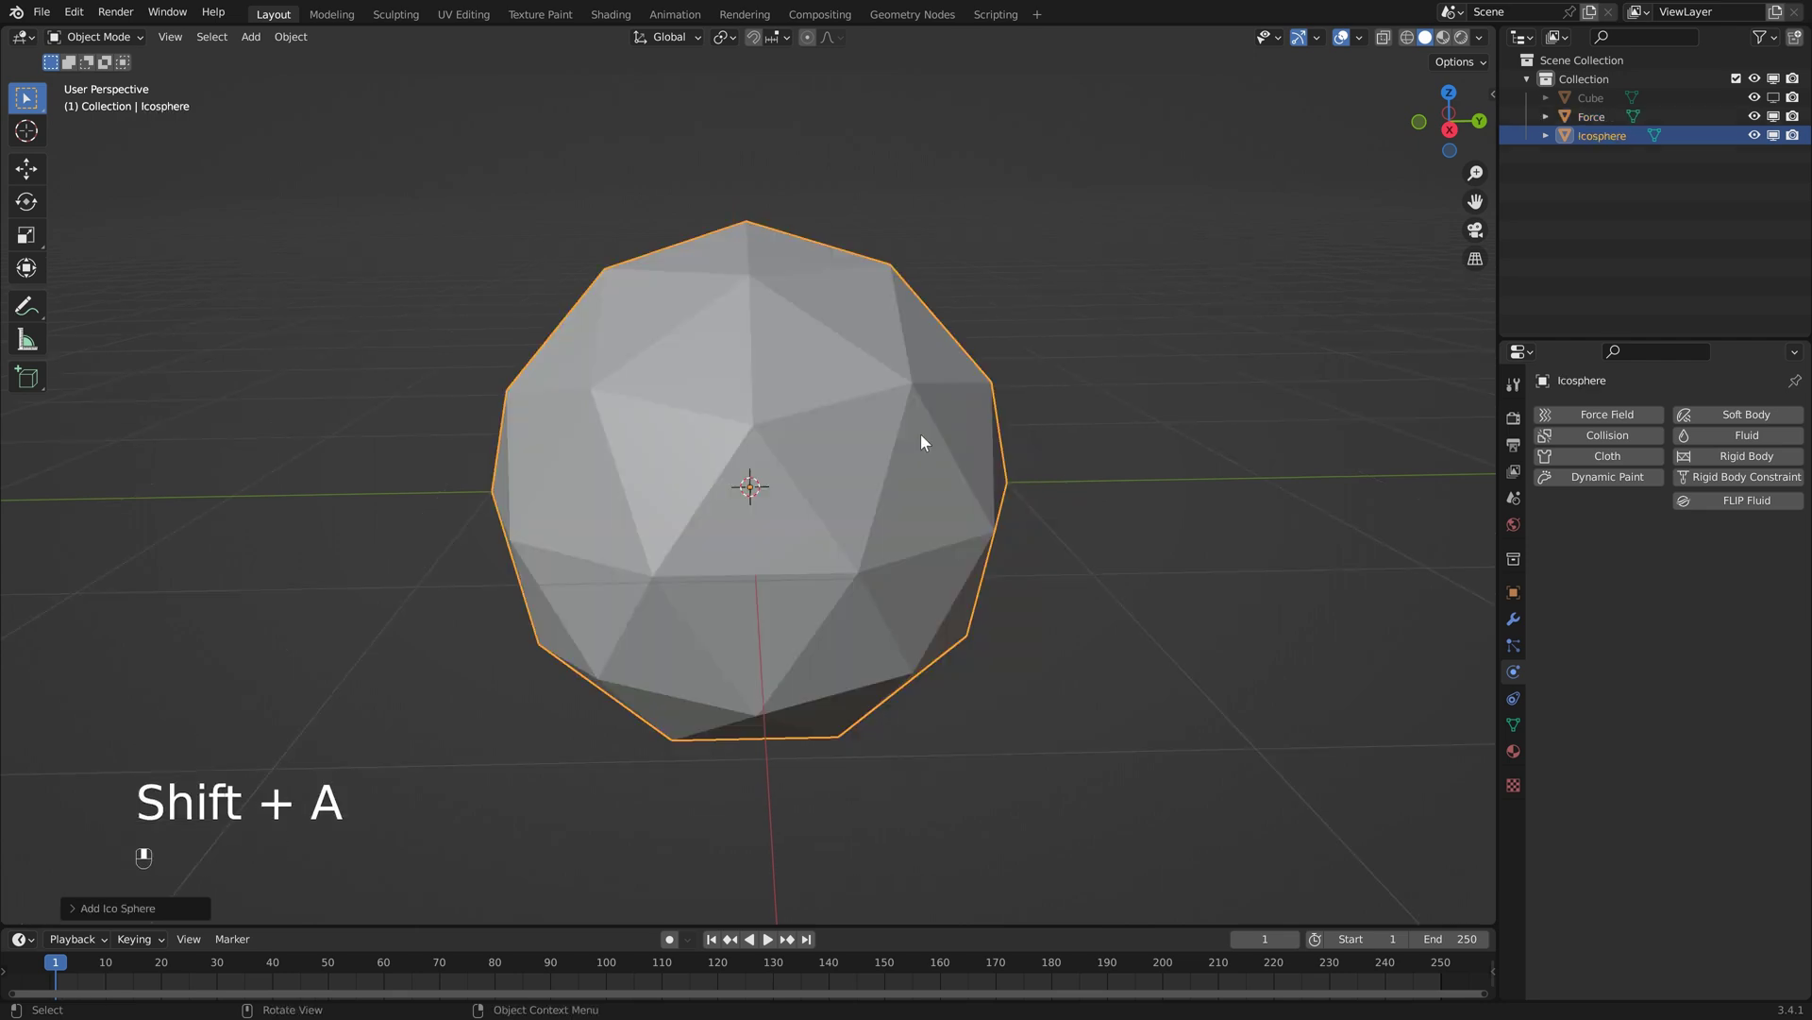
{"action": "left_click", "coordinate": [72, 907]}
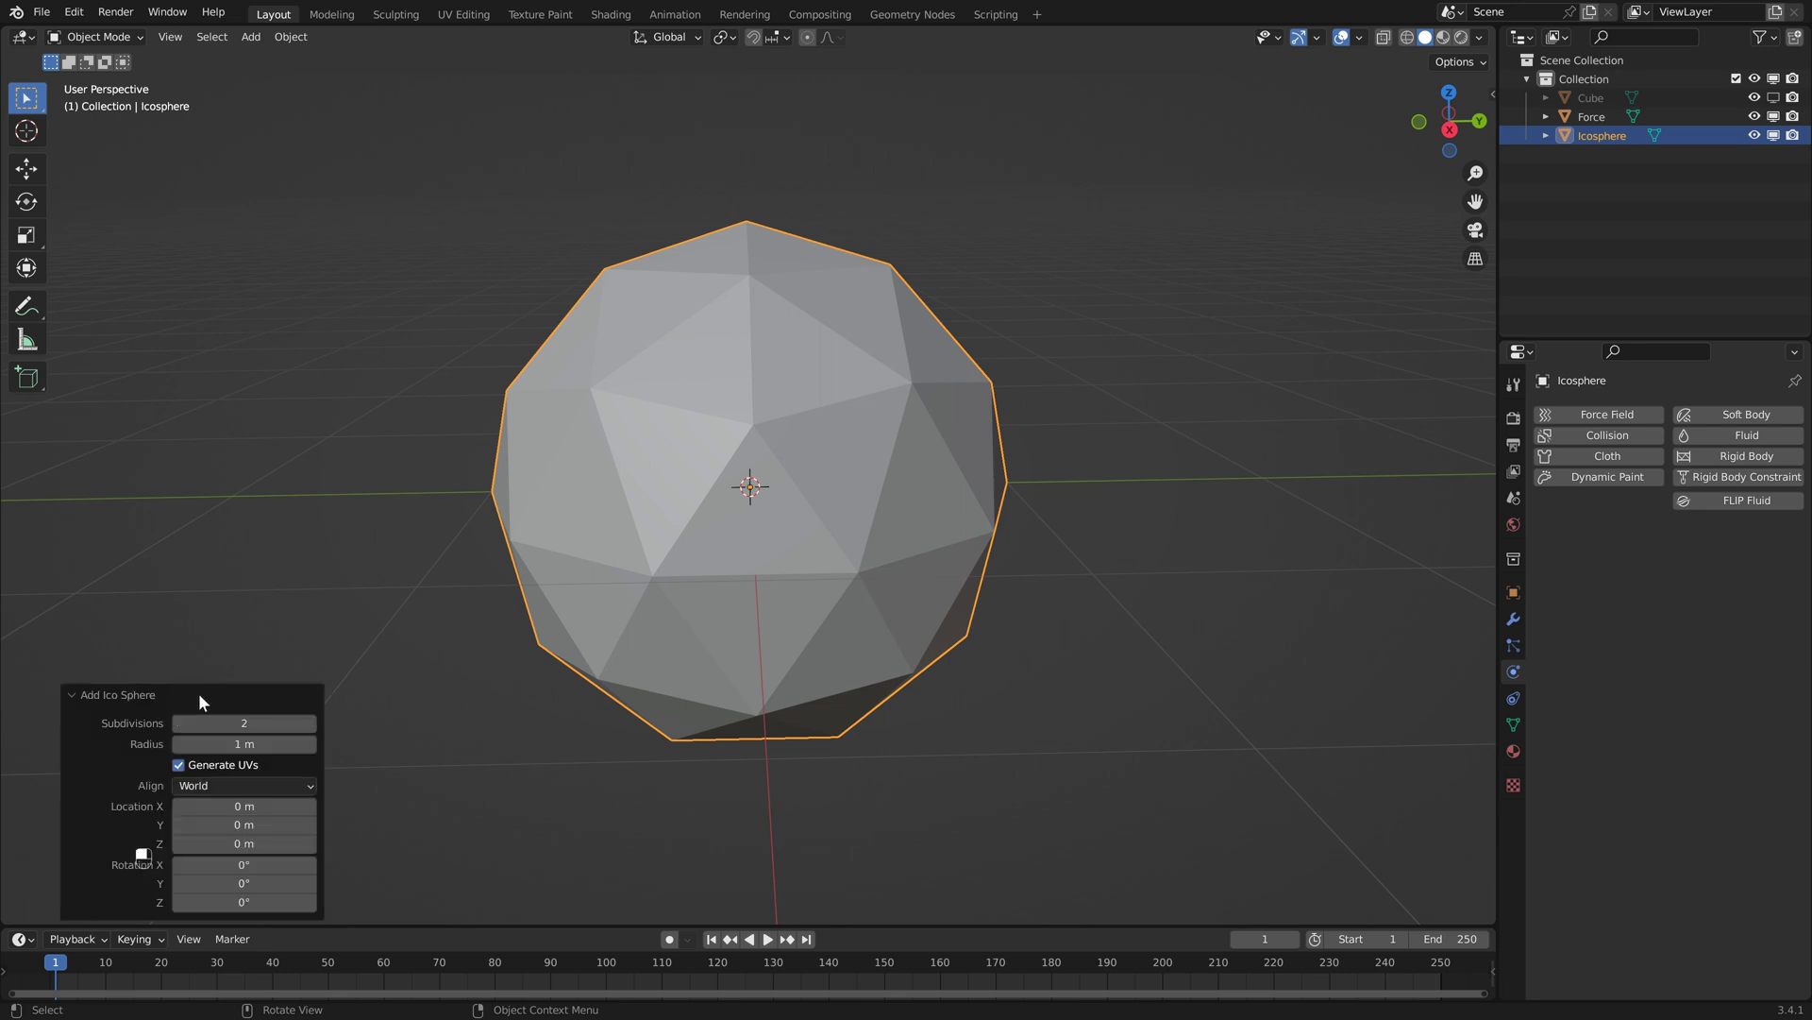
{"action": "left_click", "coordinate": [178, 723]}
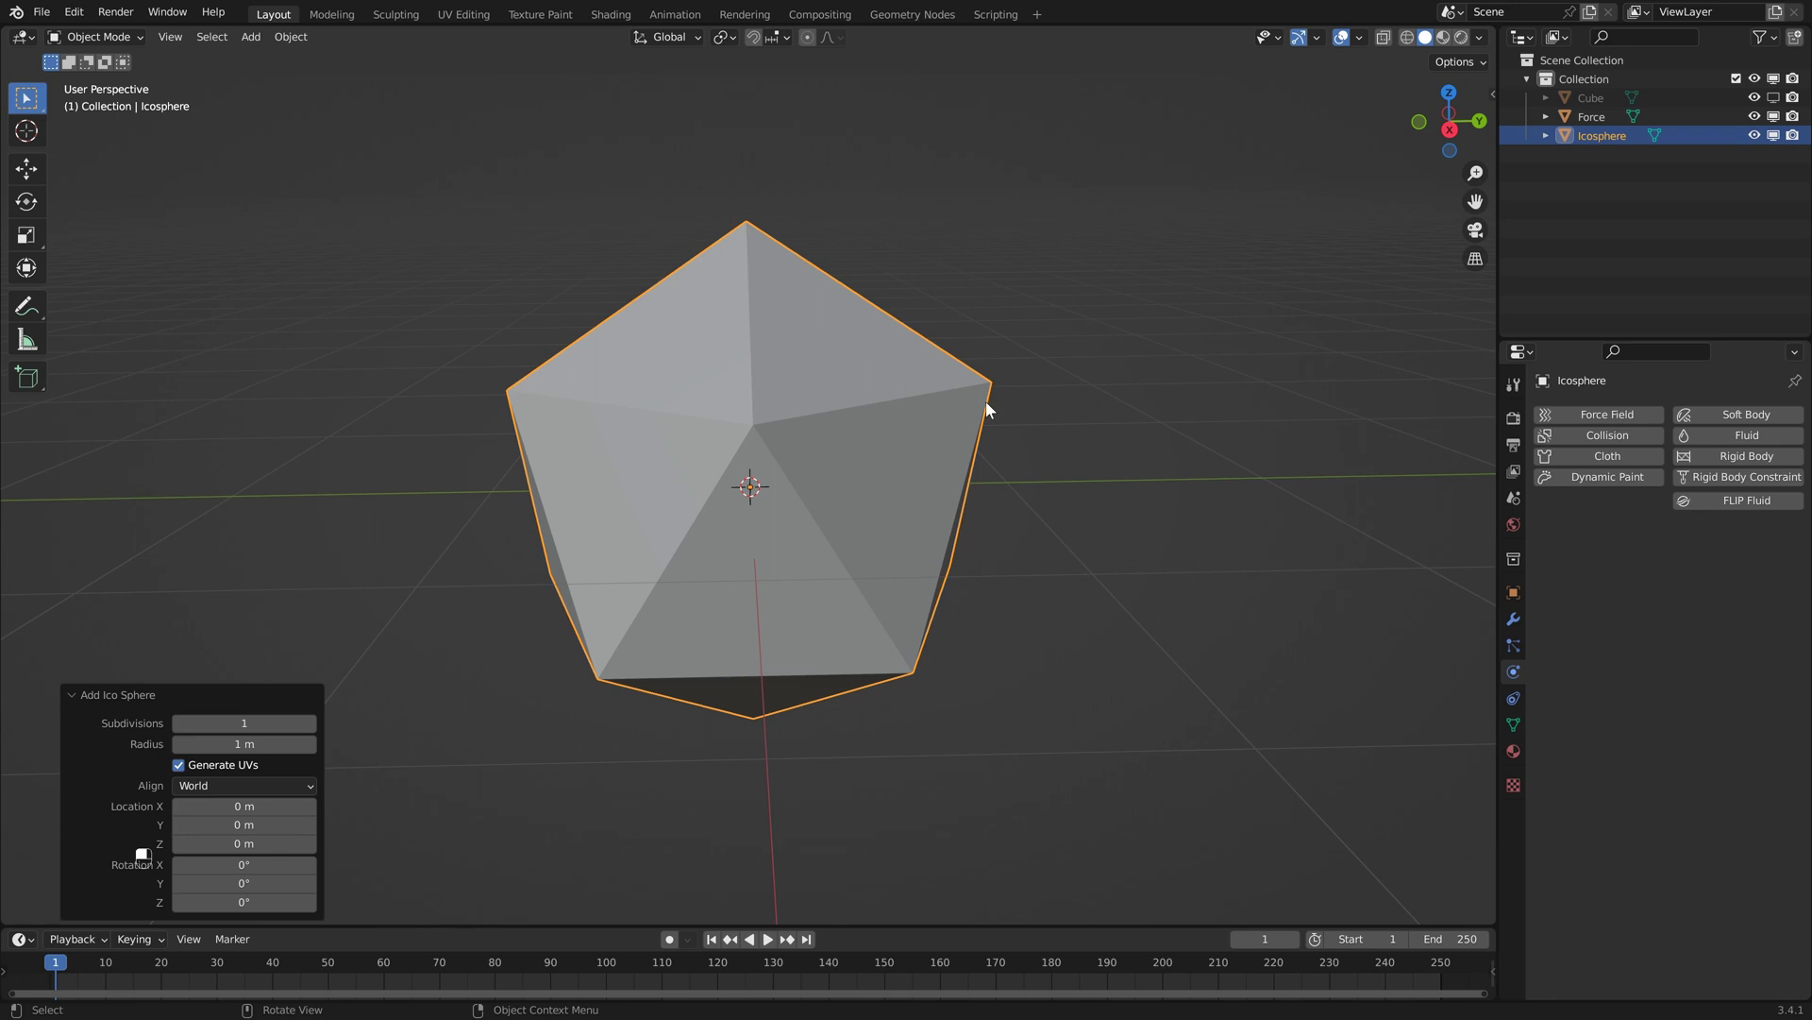
- Scale the new icosphere to 0.2 and place it up-left of the Force sphere
{"action": "type", "text": "s.2"}
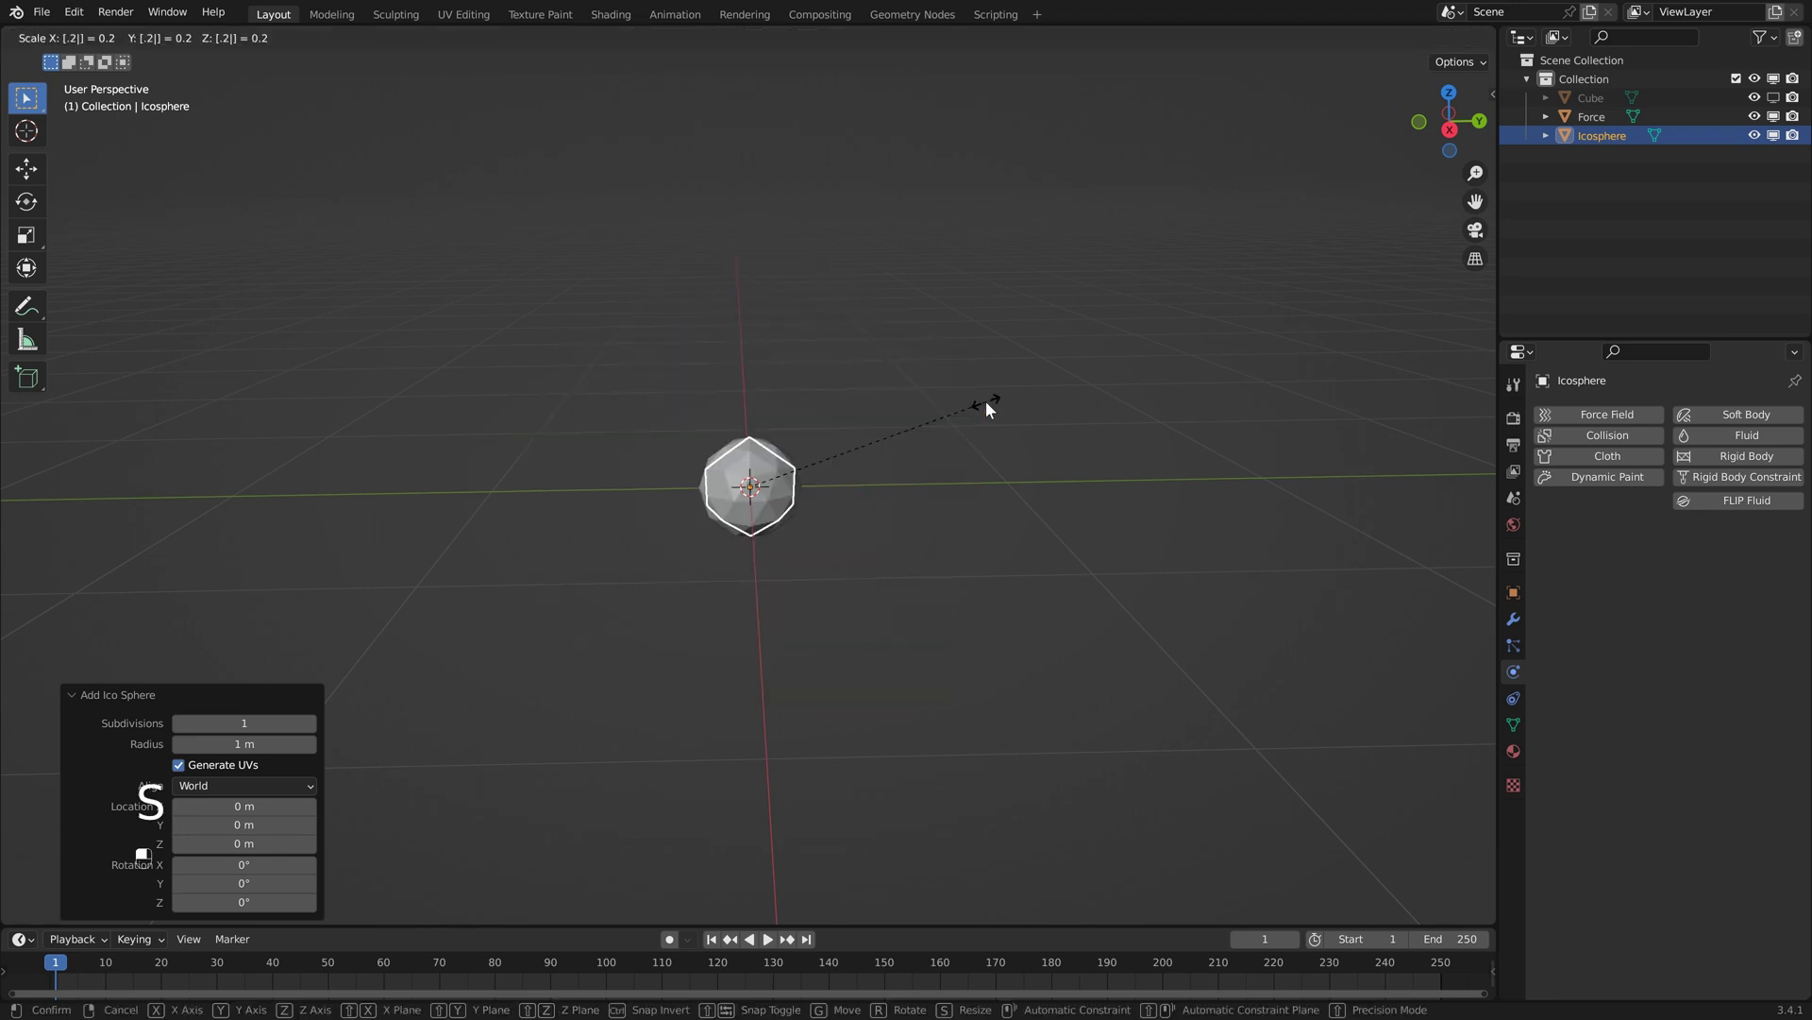
{"action": "left_click", "coordinate": [986, 400]}
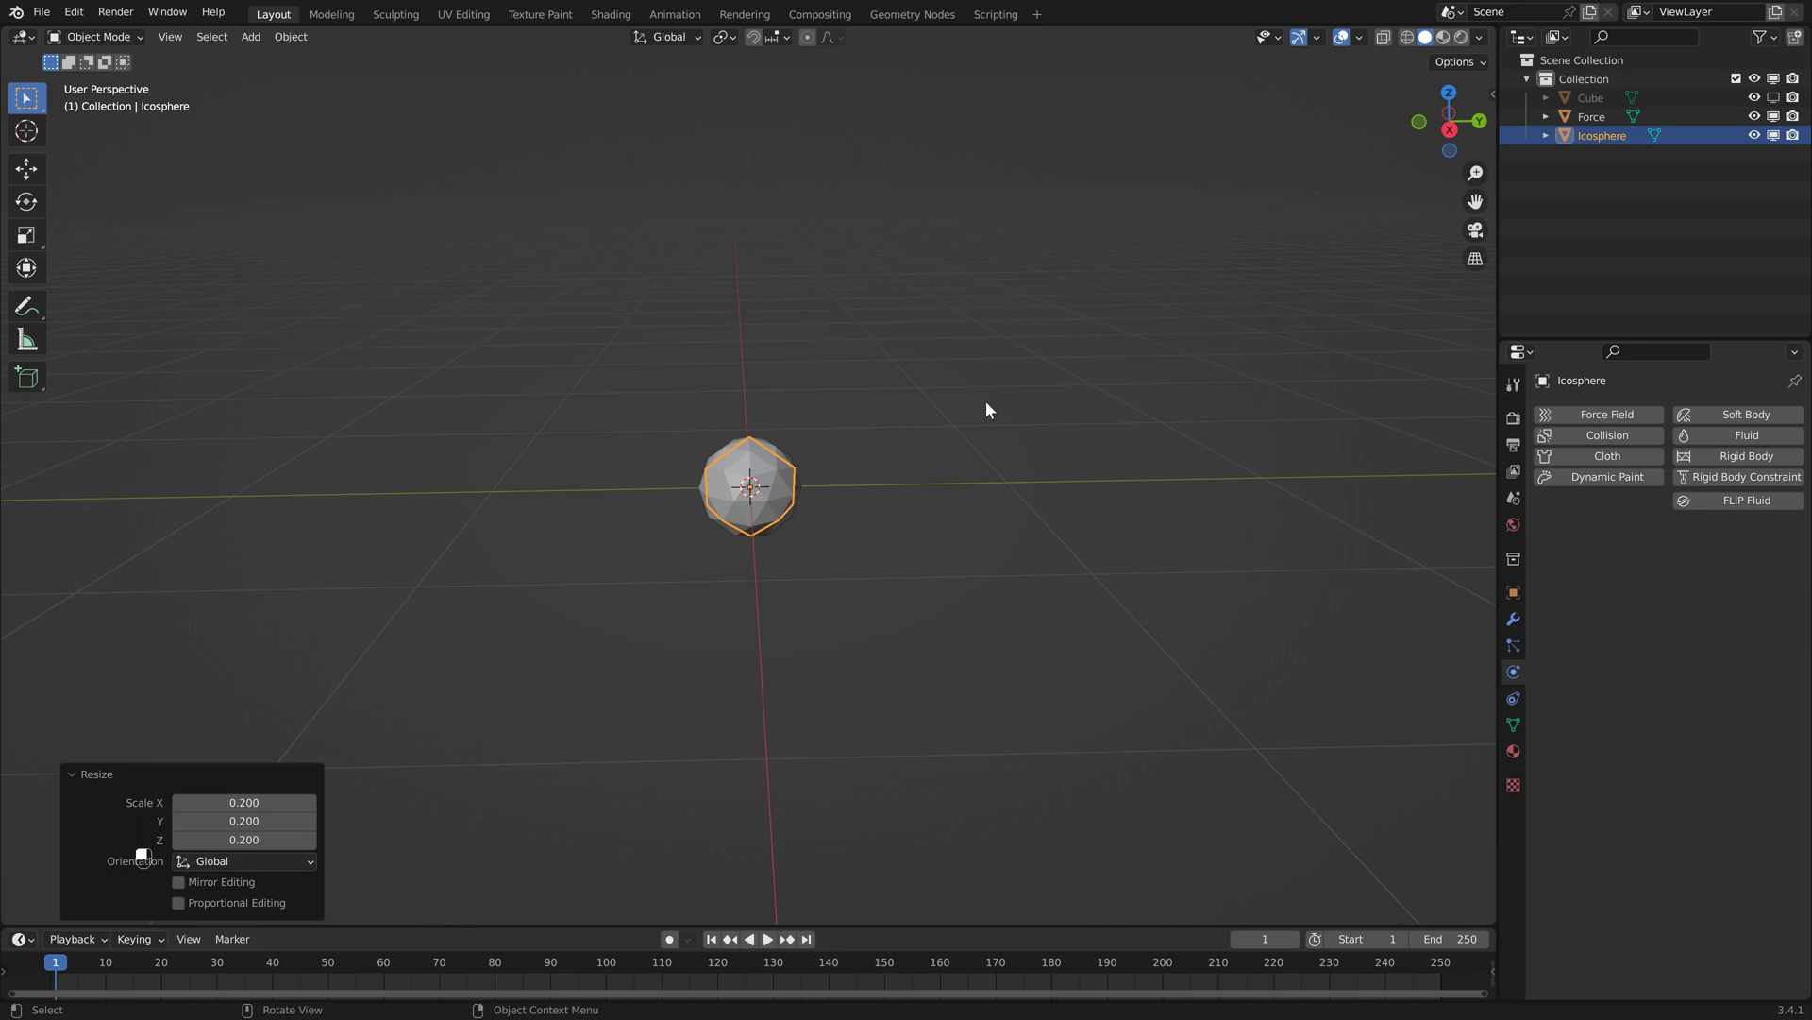
{"action": "key", "text": "g"}
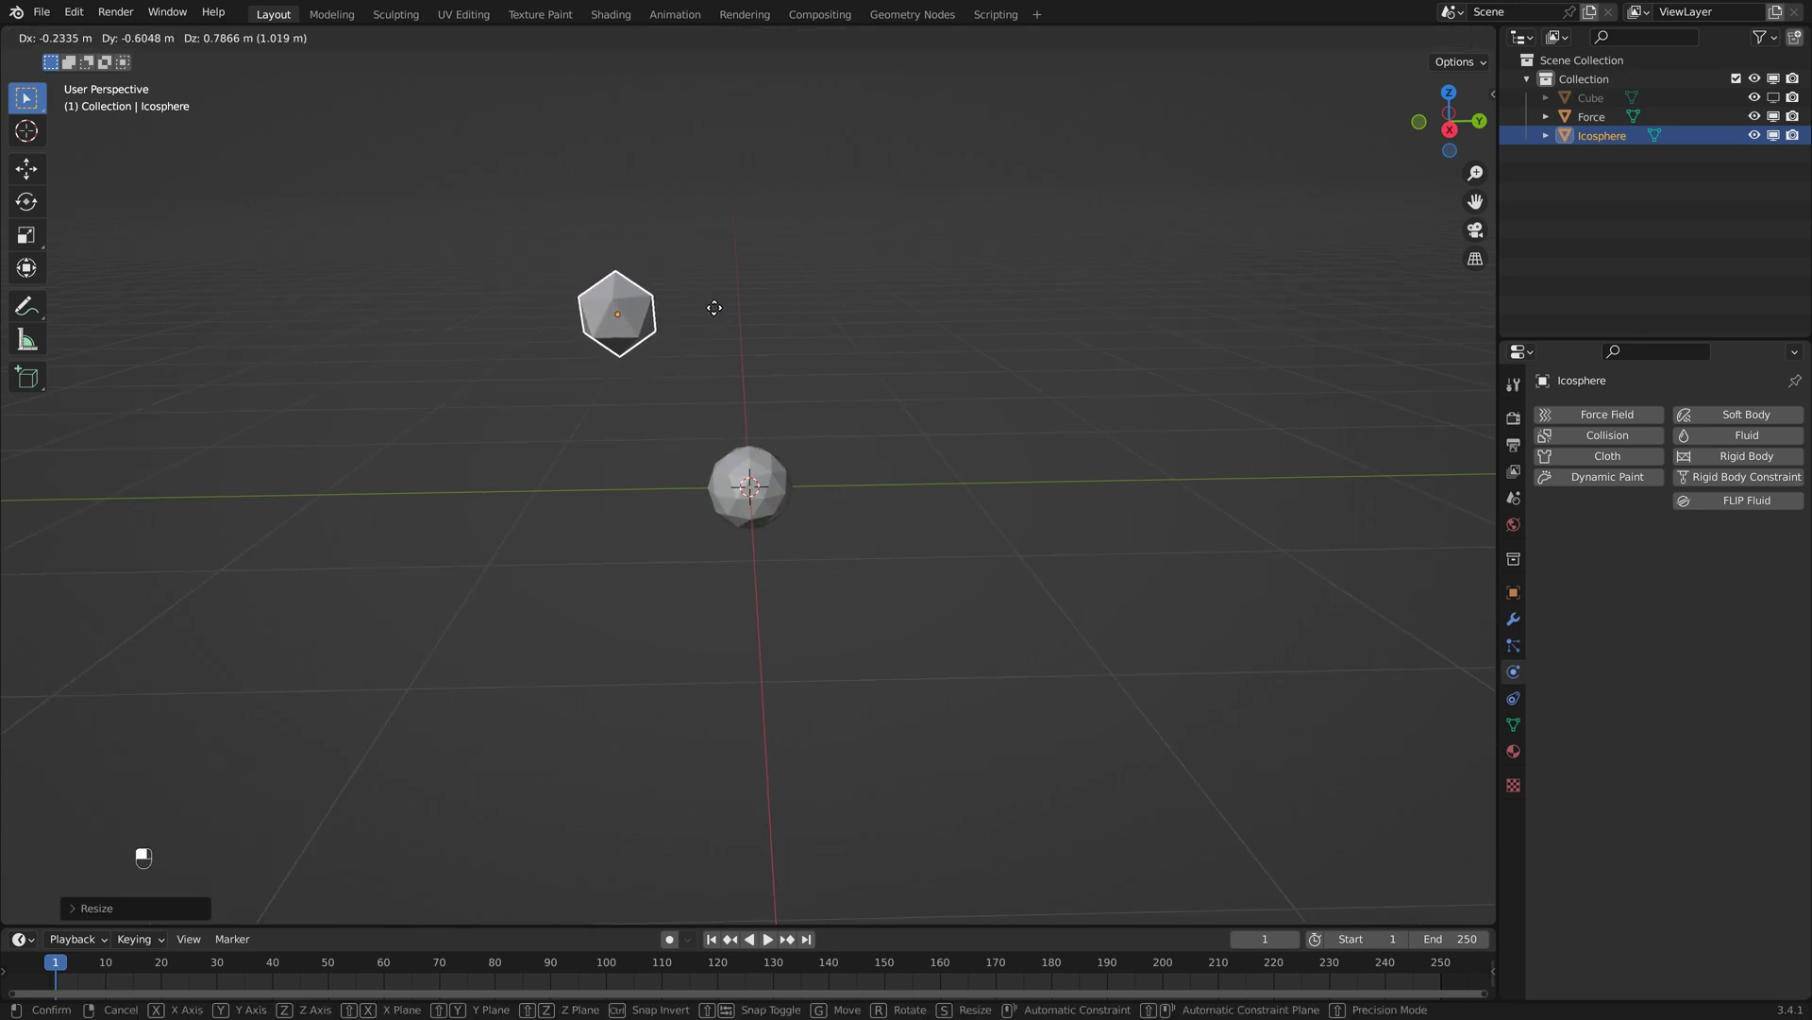
{"action": "left_click", "coordinate": [712, 306]}
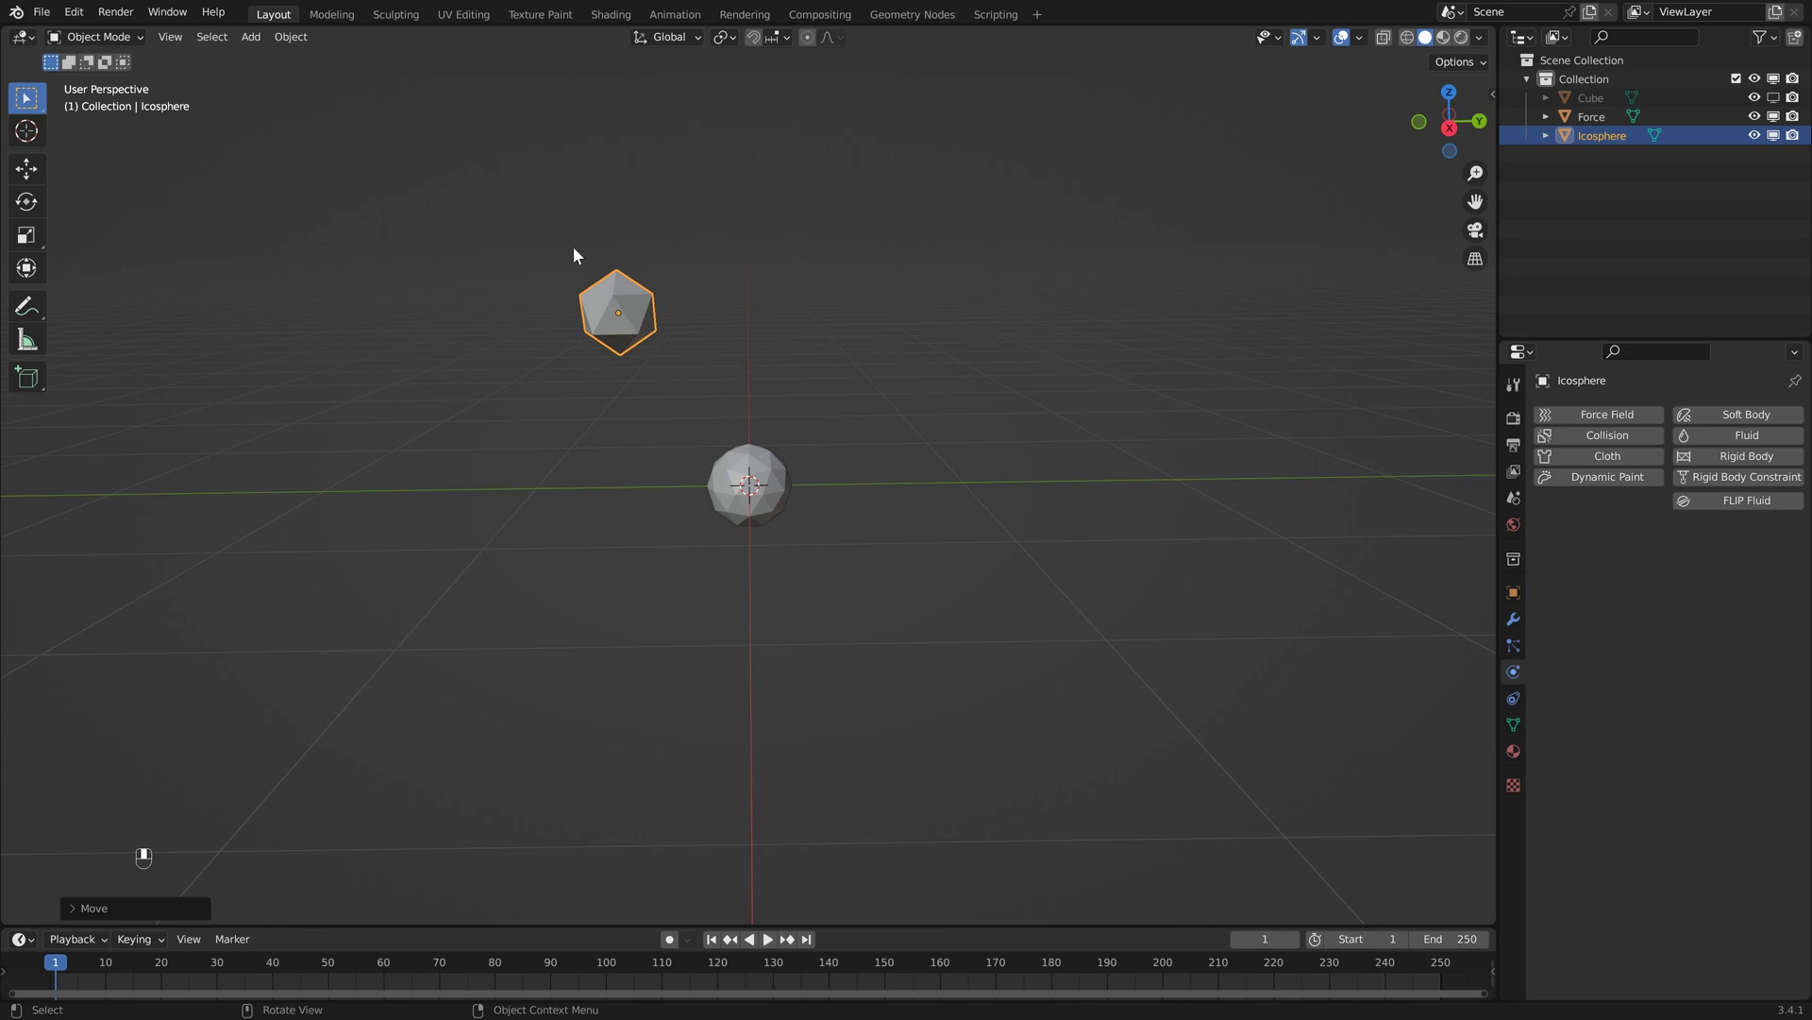
{"action": "middle_click_drag", "start_coordinate": [660, 312], "coordinate": [916, 332]}
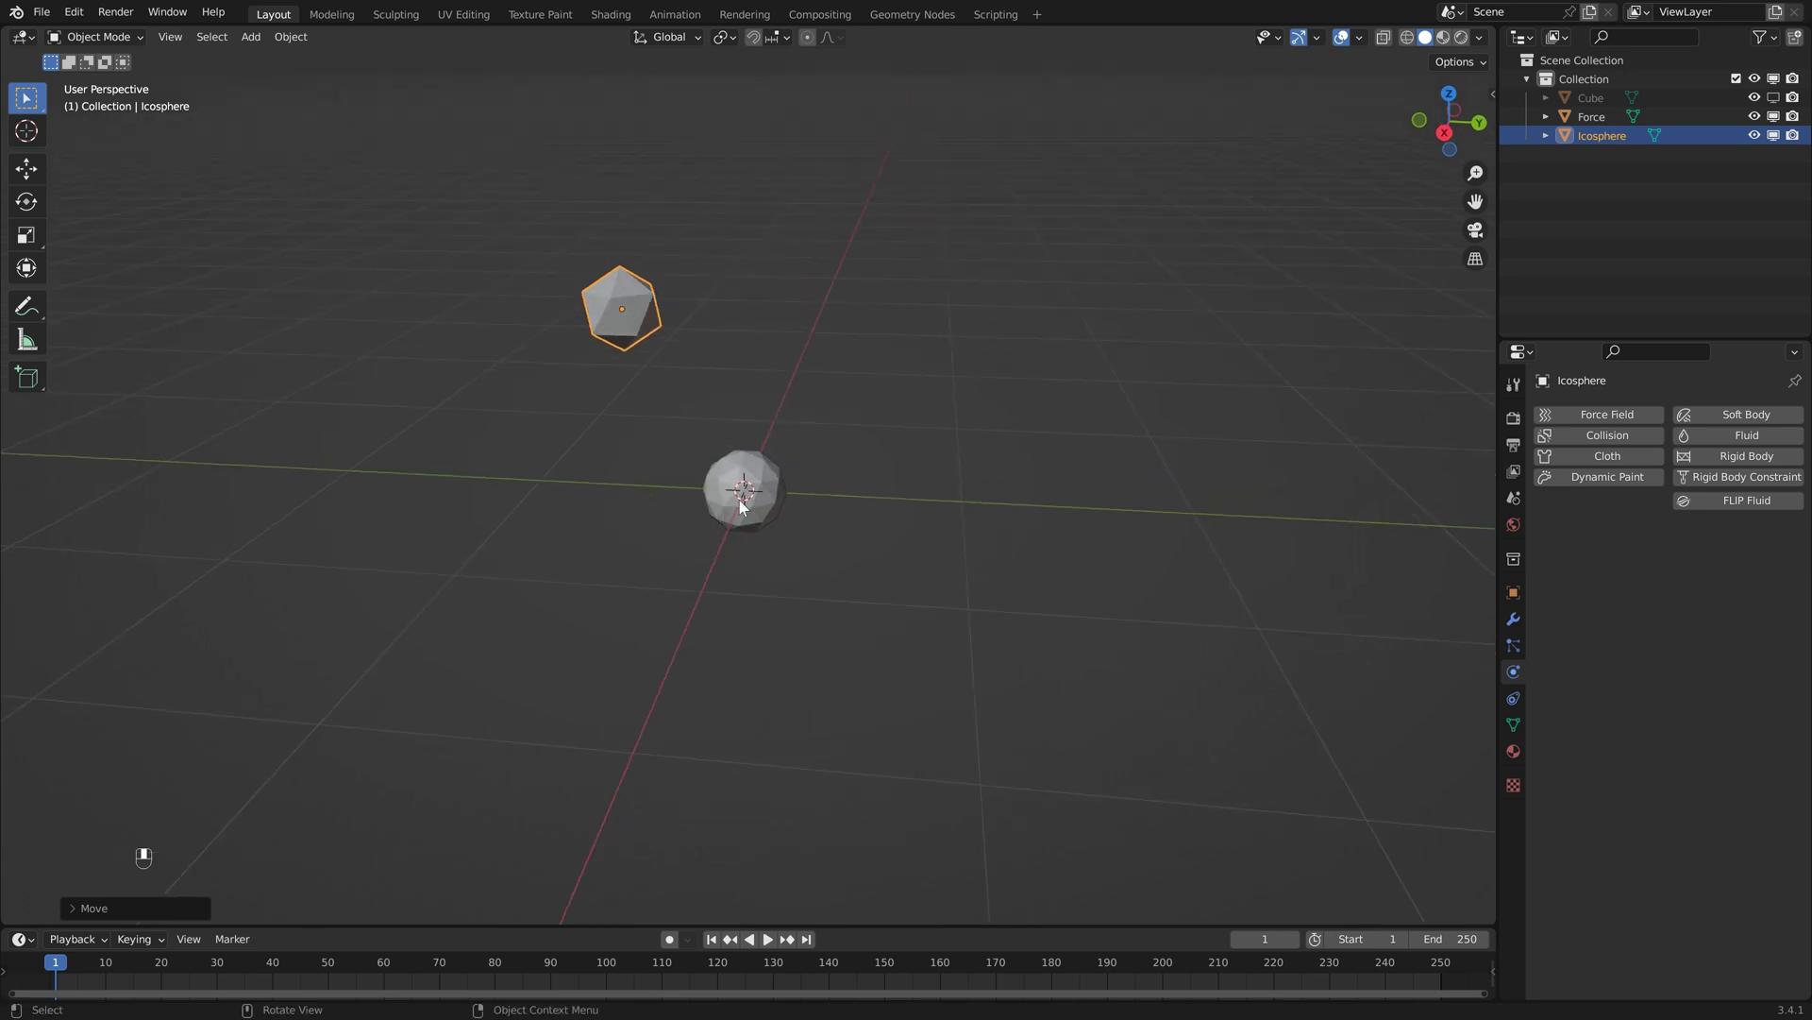
{"action": "middle_click_drag", "start_coordinate": [744, 467], "coordinate": [798, 310]}
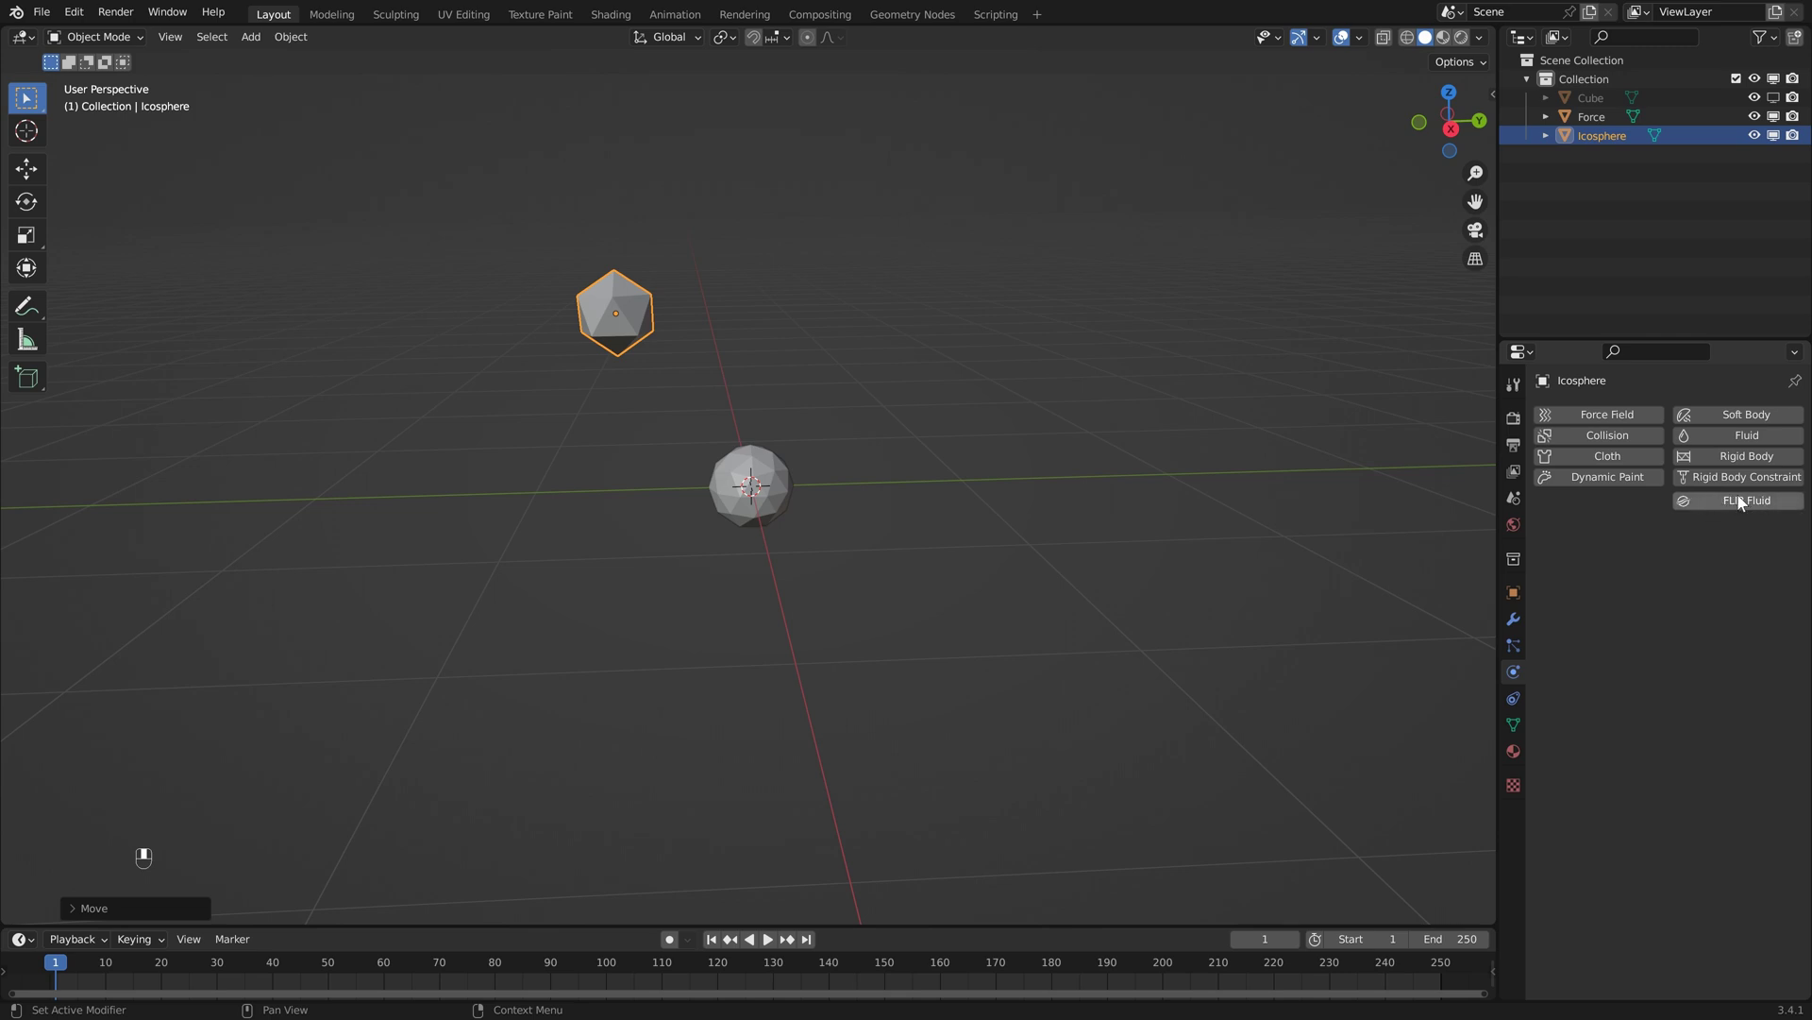
- Give the small icosphere Fluid physics of type Flow with Liquid flow type
{"action": "left_click", "coordinate": [1732, 440]}
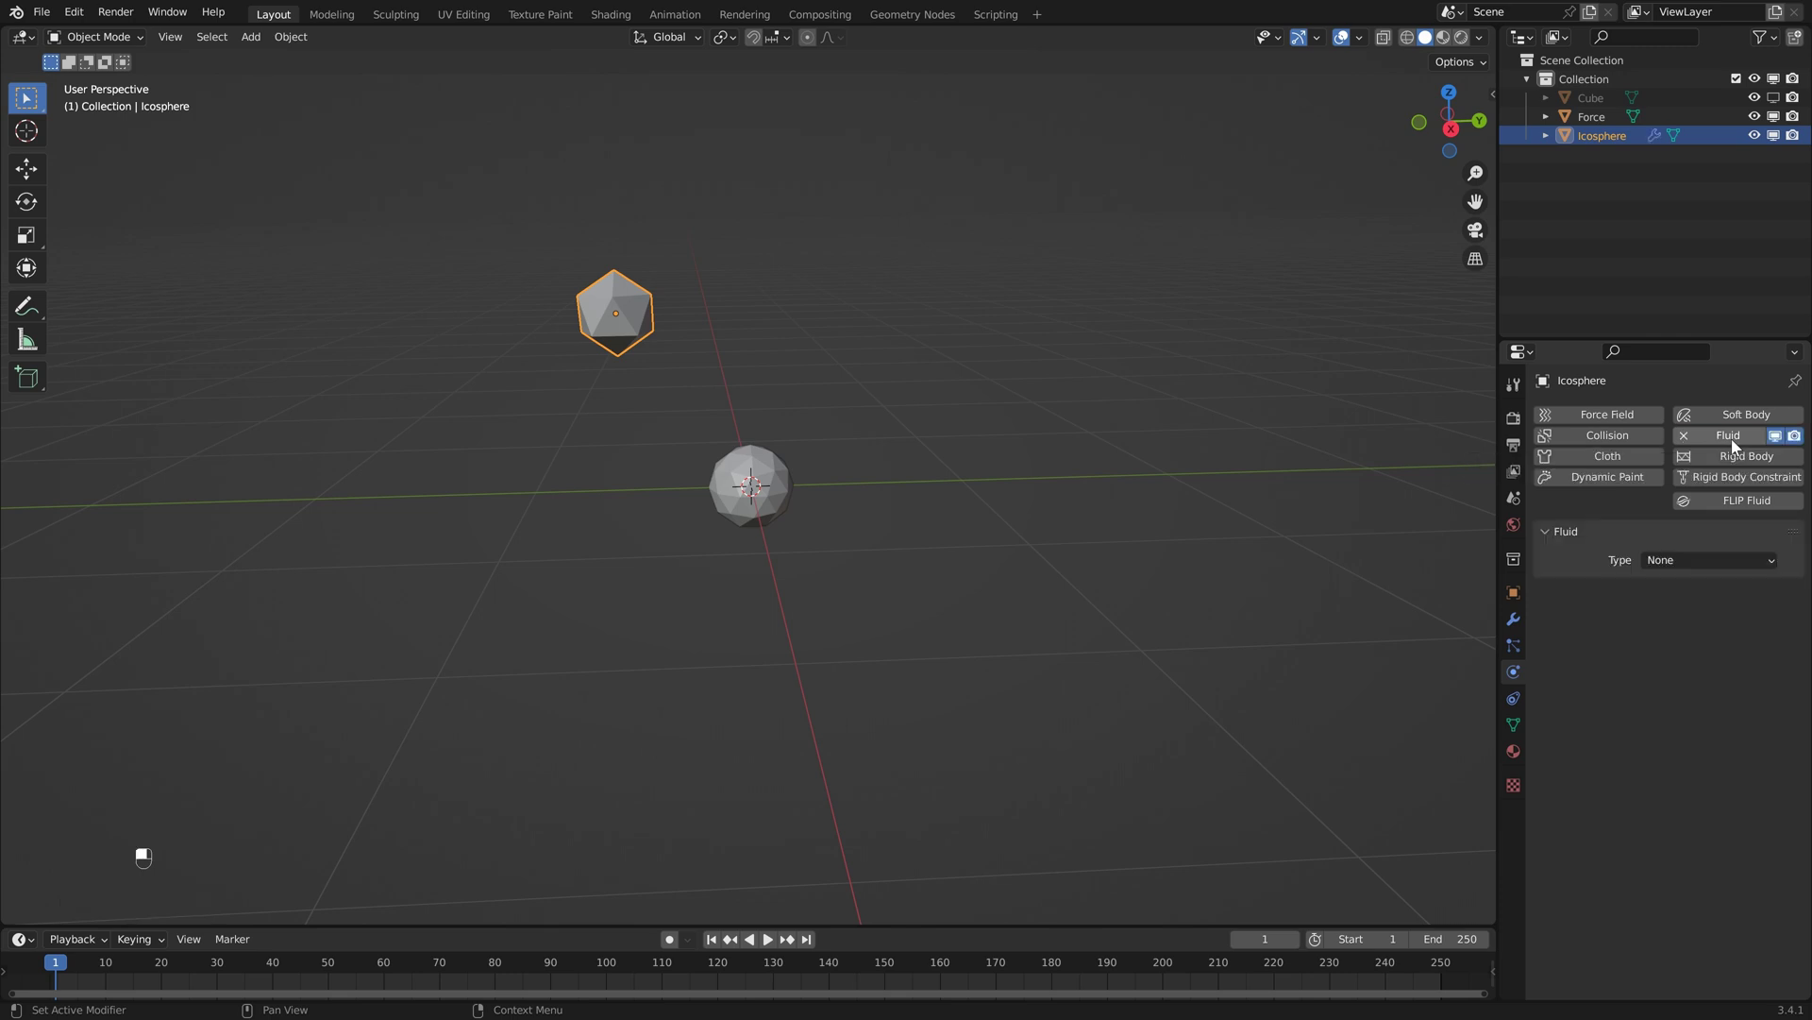
{"action": "left_click", "coordinate": [1690, 561]}
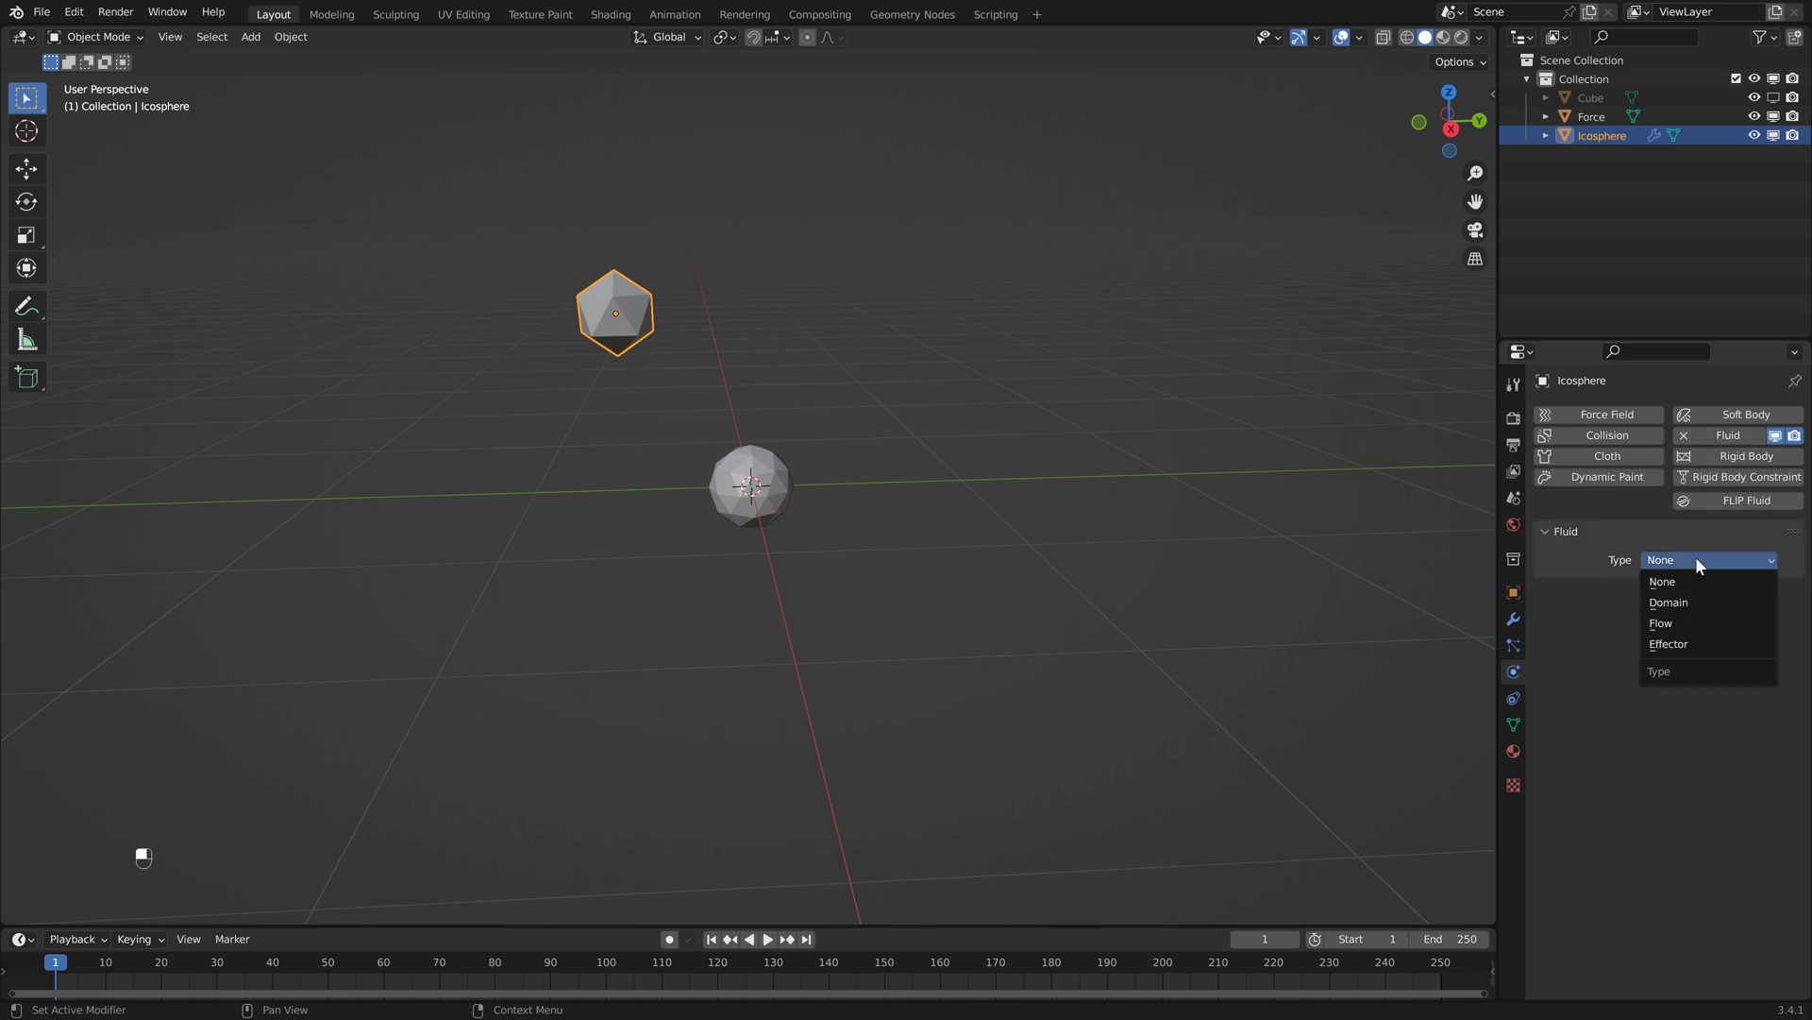
{"action": "left_click", "coordinate": [1667, 624]}
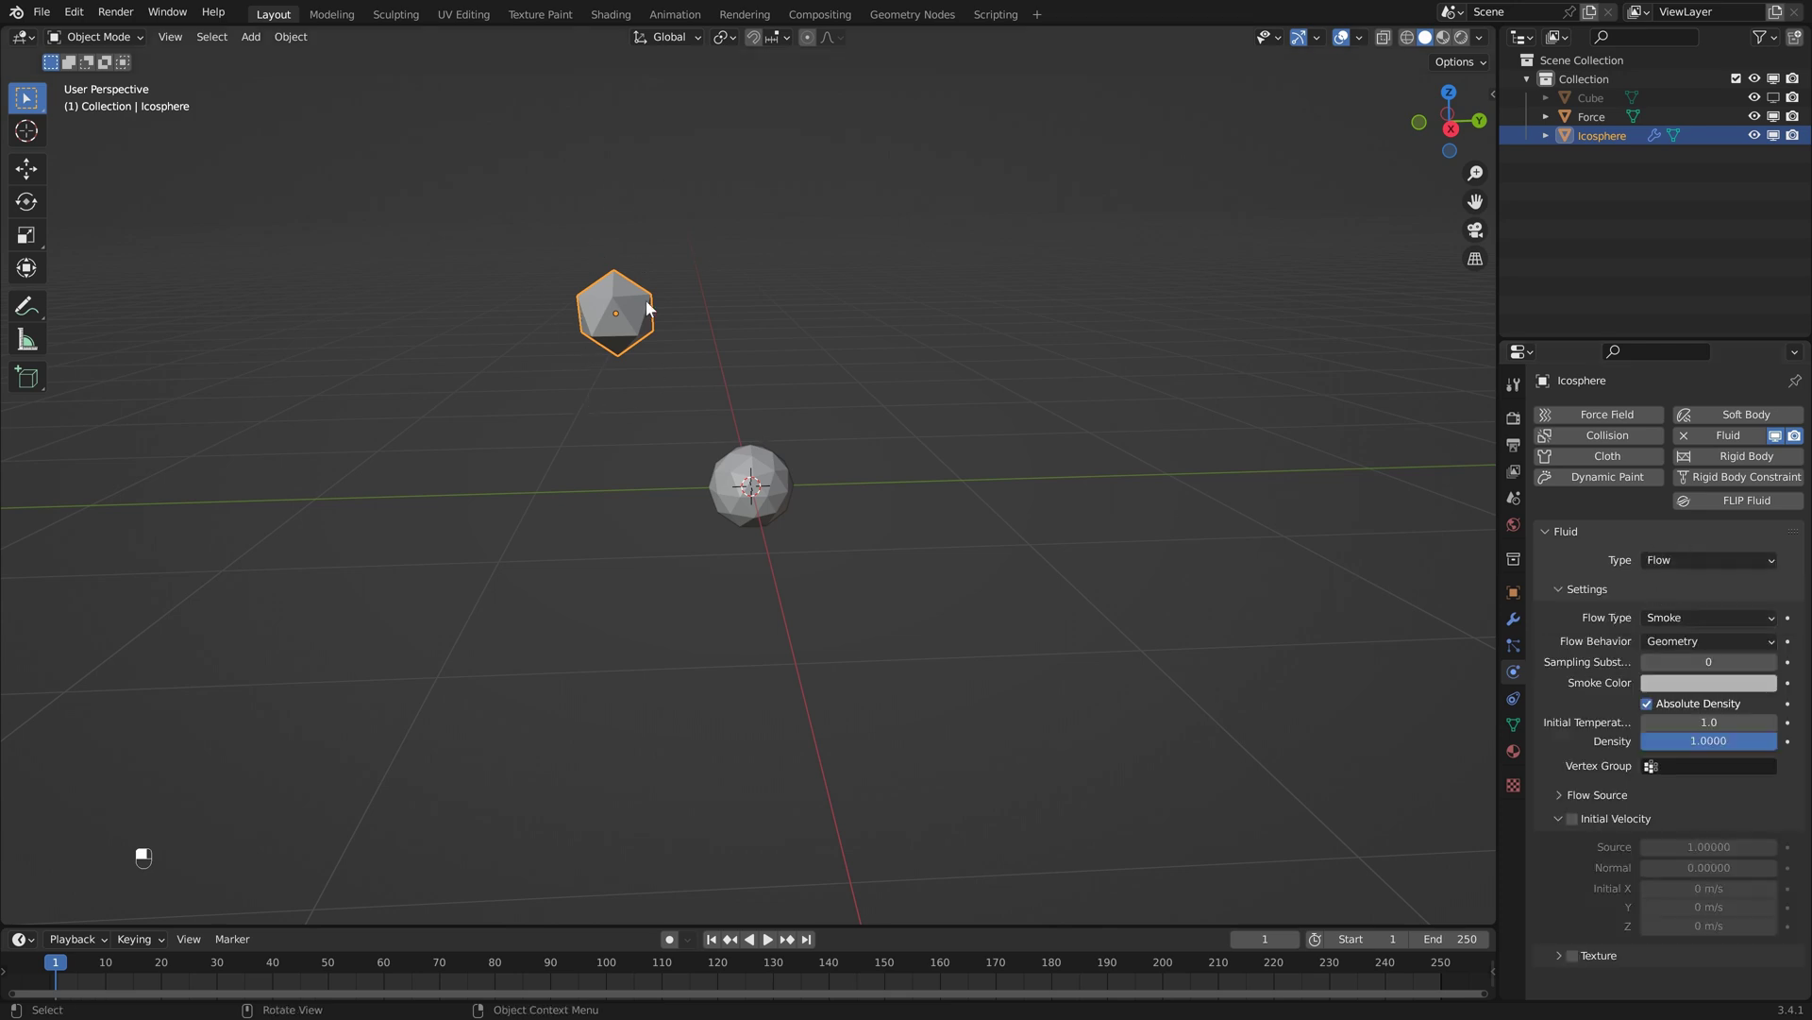
{"action": "left_click", "coordinate": [1707, 617]}
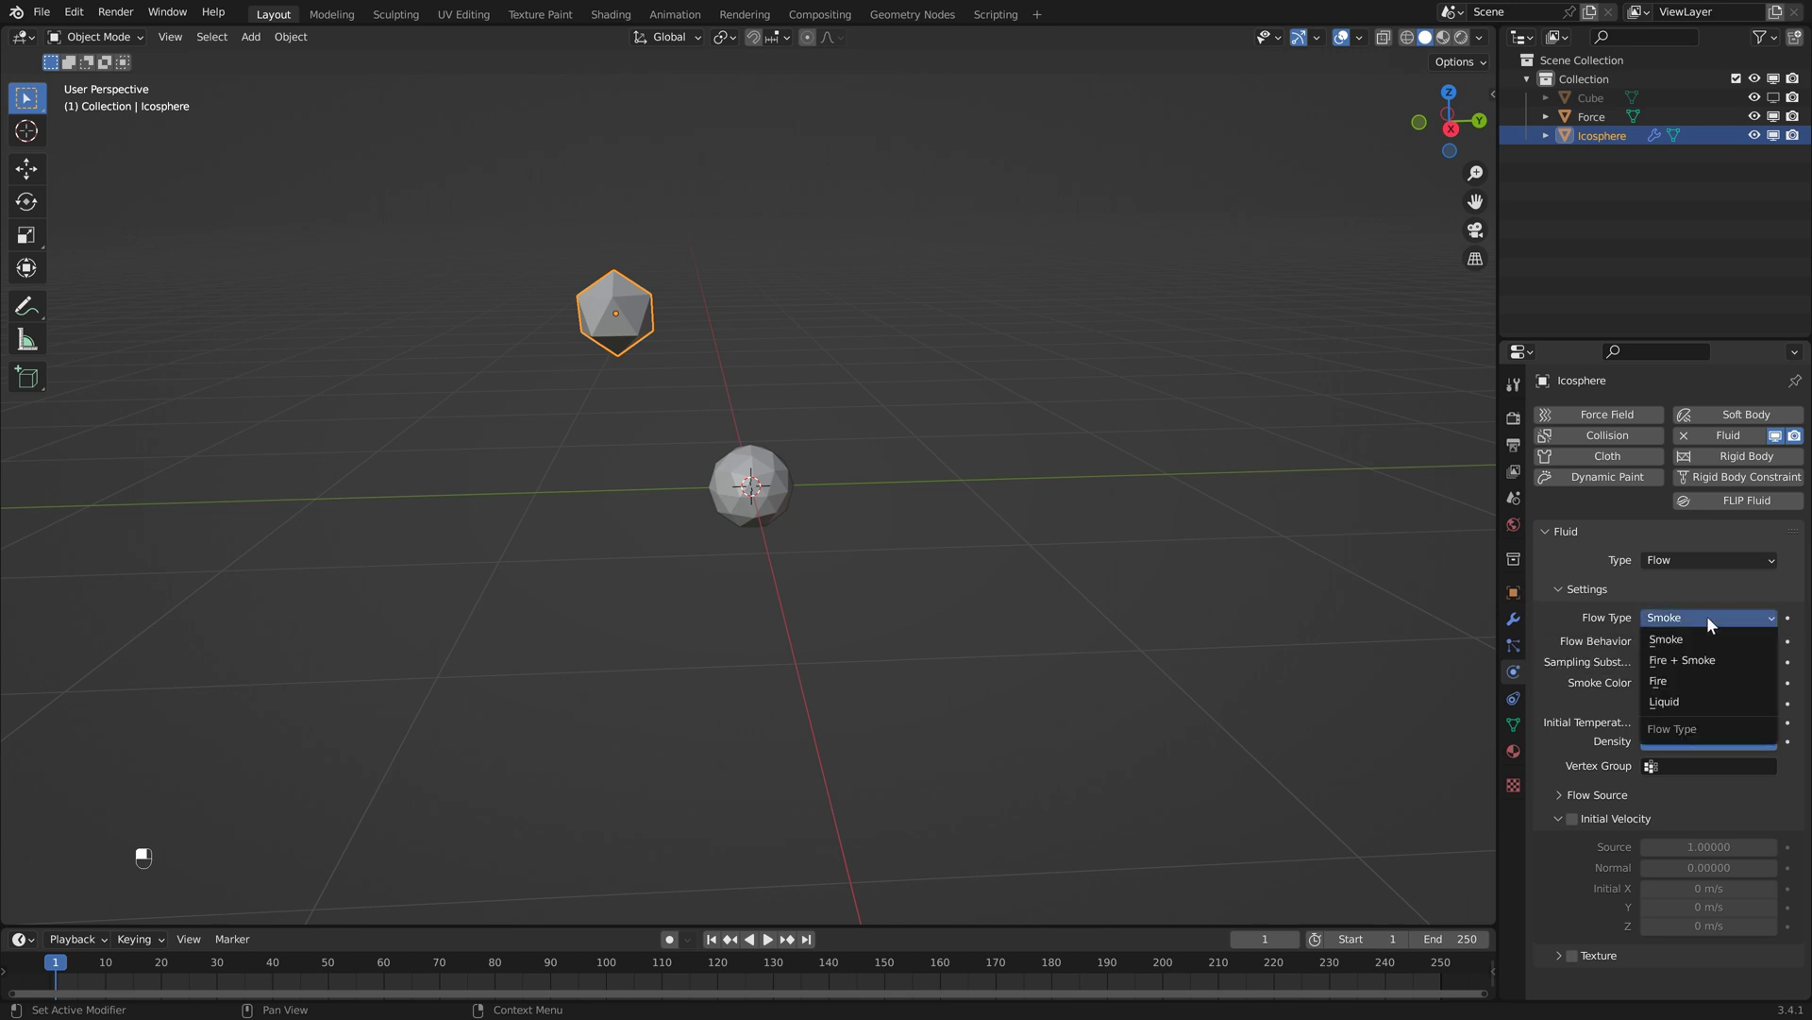
{"action": "left_click", "coordinate": [1685, 702]}
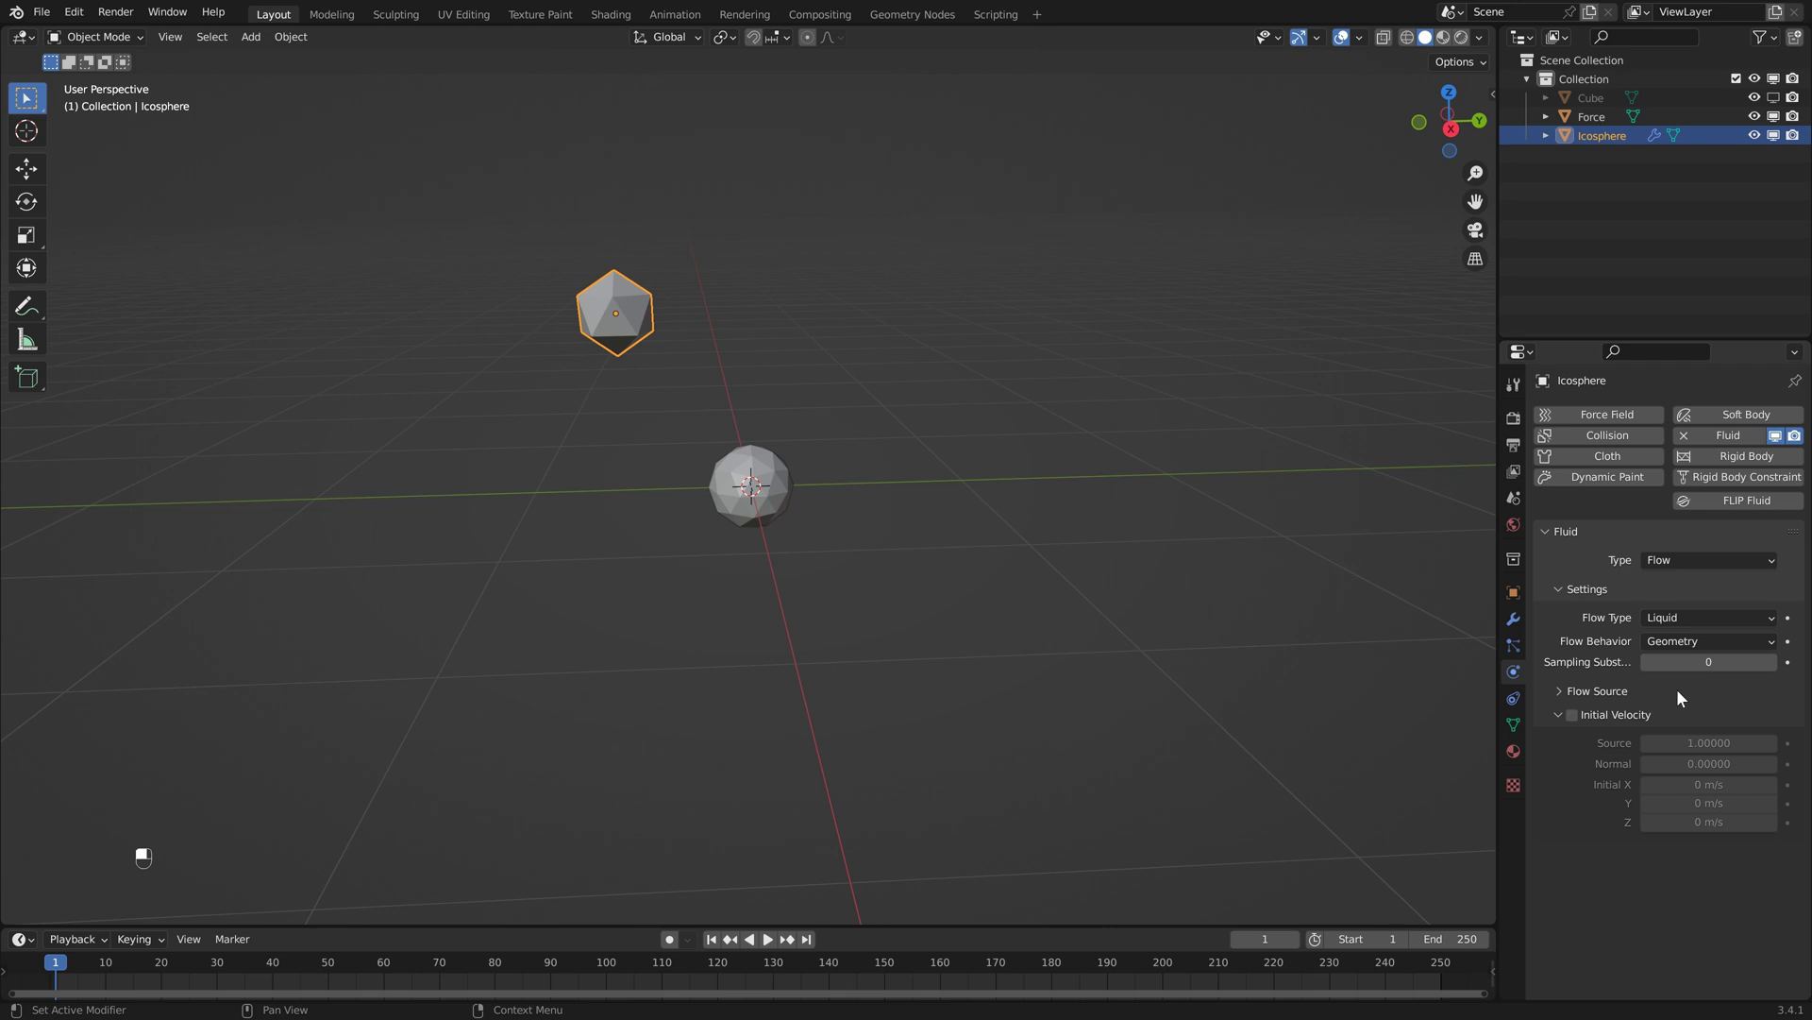
- Duplicate the liquid emitter repeatedly, placing about eleven copies around the Force sphere
{"action": "key", "text": "shift+d"}
{"action": "left_click", "coordinate": [882, 315]}
{"action": "key", "text": "shift+d"}
{"action": "left_click", "coordinate": [661, 330]}
{"action": "key", "text": "shift+d"}
{"action": "left_click", "coordinate": [554, 352]}
{"action": "key", "text": "shift+d"}
{"action": "left_click", "coordinate": [882, 618]}
{"action": "key", "text": "shift+d"}
{"action": "left_click", "coordinate": [661, 529]}
{"action": "key", "text": "shift+d"}
{"action": "left_click", "coordinate": [598, 506]}
{"action": "key", "text": "shift+d"}
{"action": "left_click", "coordinate": [562, 465]}
{"action": "middle_click_drag", "start_coordinate": [567, 472], "coordinate": [700, 504]}
{"action": "key", "text": "g"}
{"action": "left_click", "coordinate": [826, 273]}
- Move Icosphere and Icosphere.010 to new spots within the cluster
{"action": "middle_click_drag", "start_coordinate": [964, 349], "coordinate": [764, 425]}
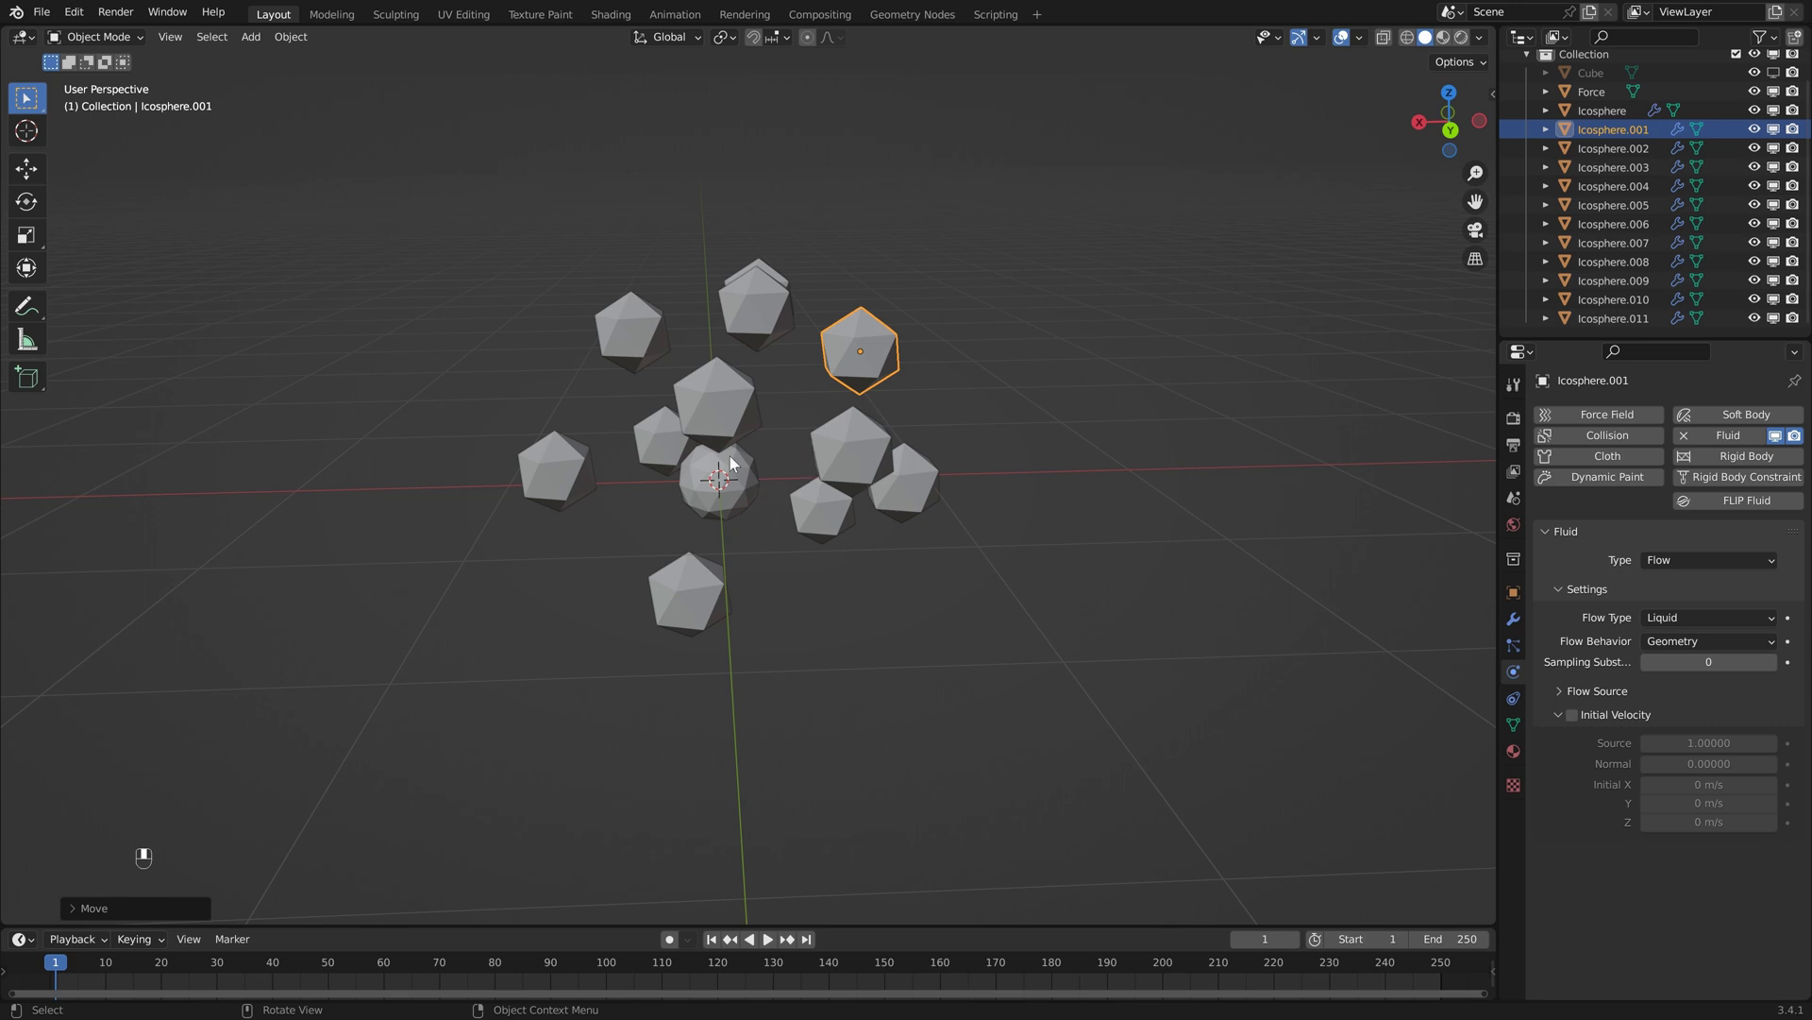
{"action": "middle_click_drag", "start_coordinate": [920, 365], "coordinate": [654, 435]}
{"action": "left_click", "coordinate": [781, 423]}
{"action": "key", "text": "g"}
{"action": "left_click", "coordinate": [802, 519]}
{"action": "key", "text": "g"}
{"action": "left_click", "coordinate": [827, 364]}
{"action": "key", "text": "g"}
{"action": "left_click", "coordinate": [831, 382]}
- Reposition Icosphere.007 and check the spread by selecting Icosphere, .011 and .004
{"action": "left_click", "coordinate": [816, 472]}
{"action": "key", "text": "g"}
{"action": "left_click", "coordinate": [768, 616]}
{"action": "middle_click_drag", "start_coordinate": [768, 615], "coordinate": [897, 474]}
{"action": "left_click", "coordinate": [795, 402]}
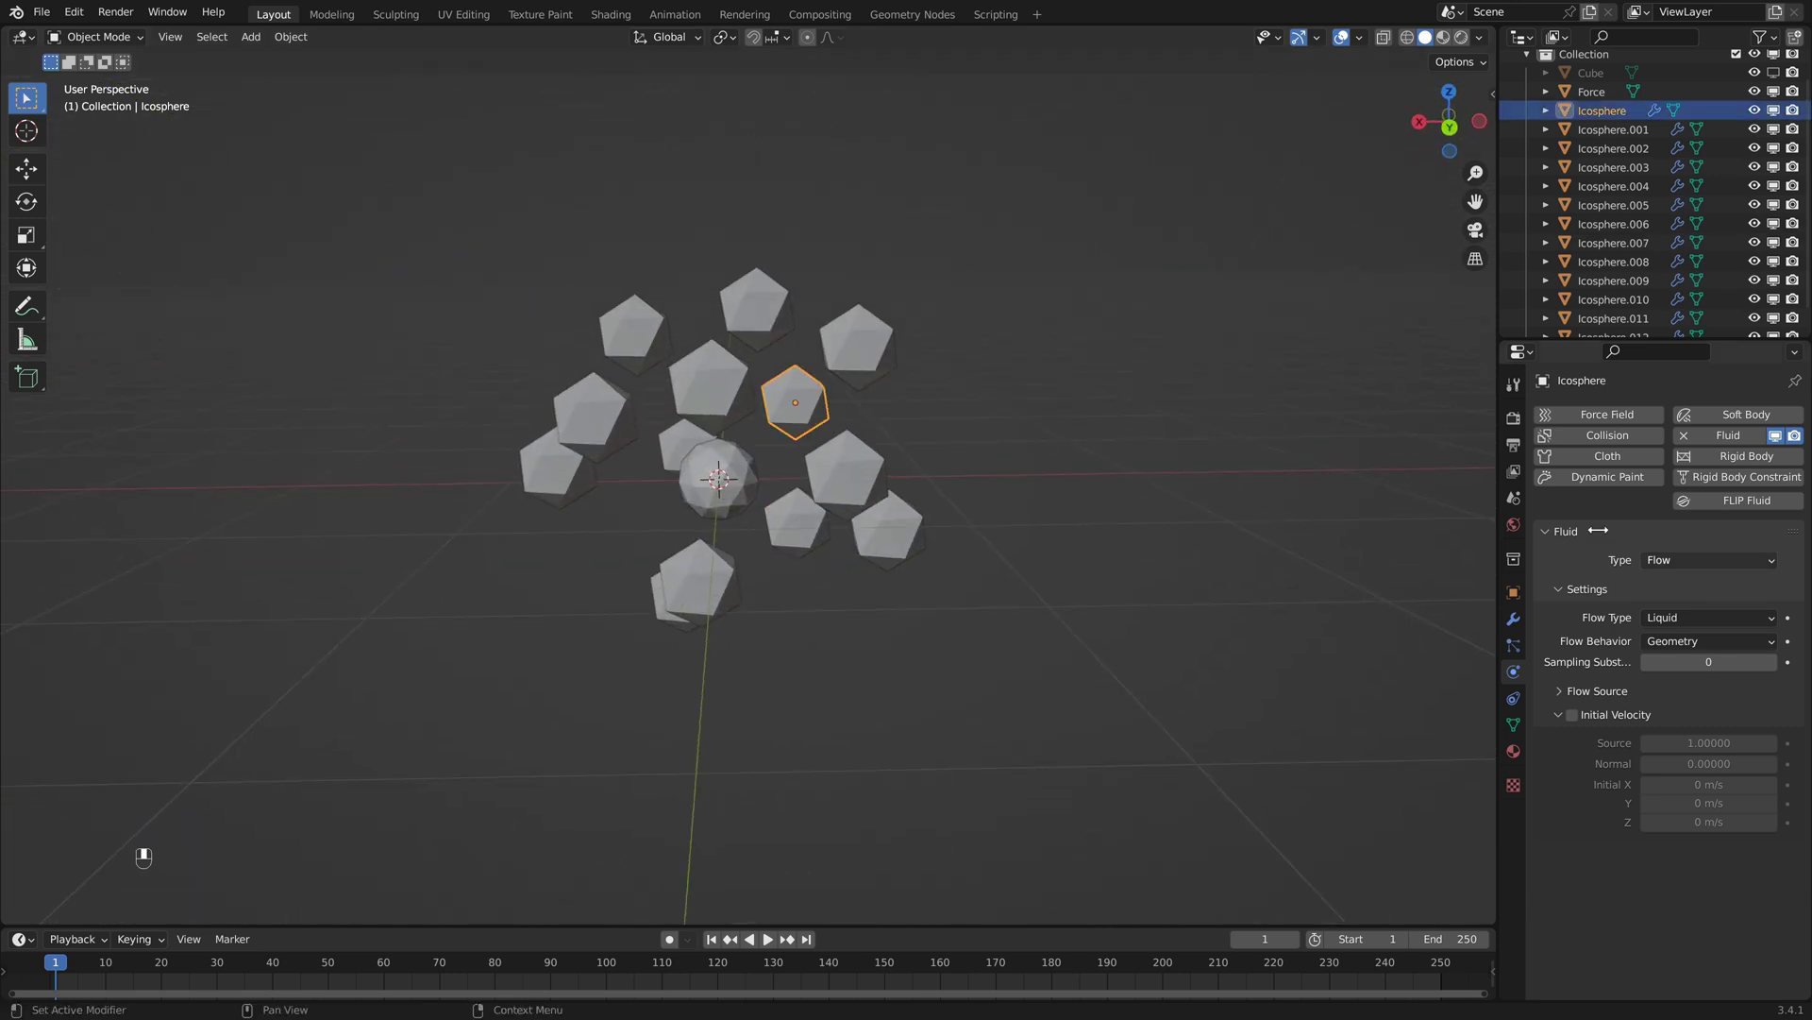
{"action": "left_click", "coordinate": [829, 466]}
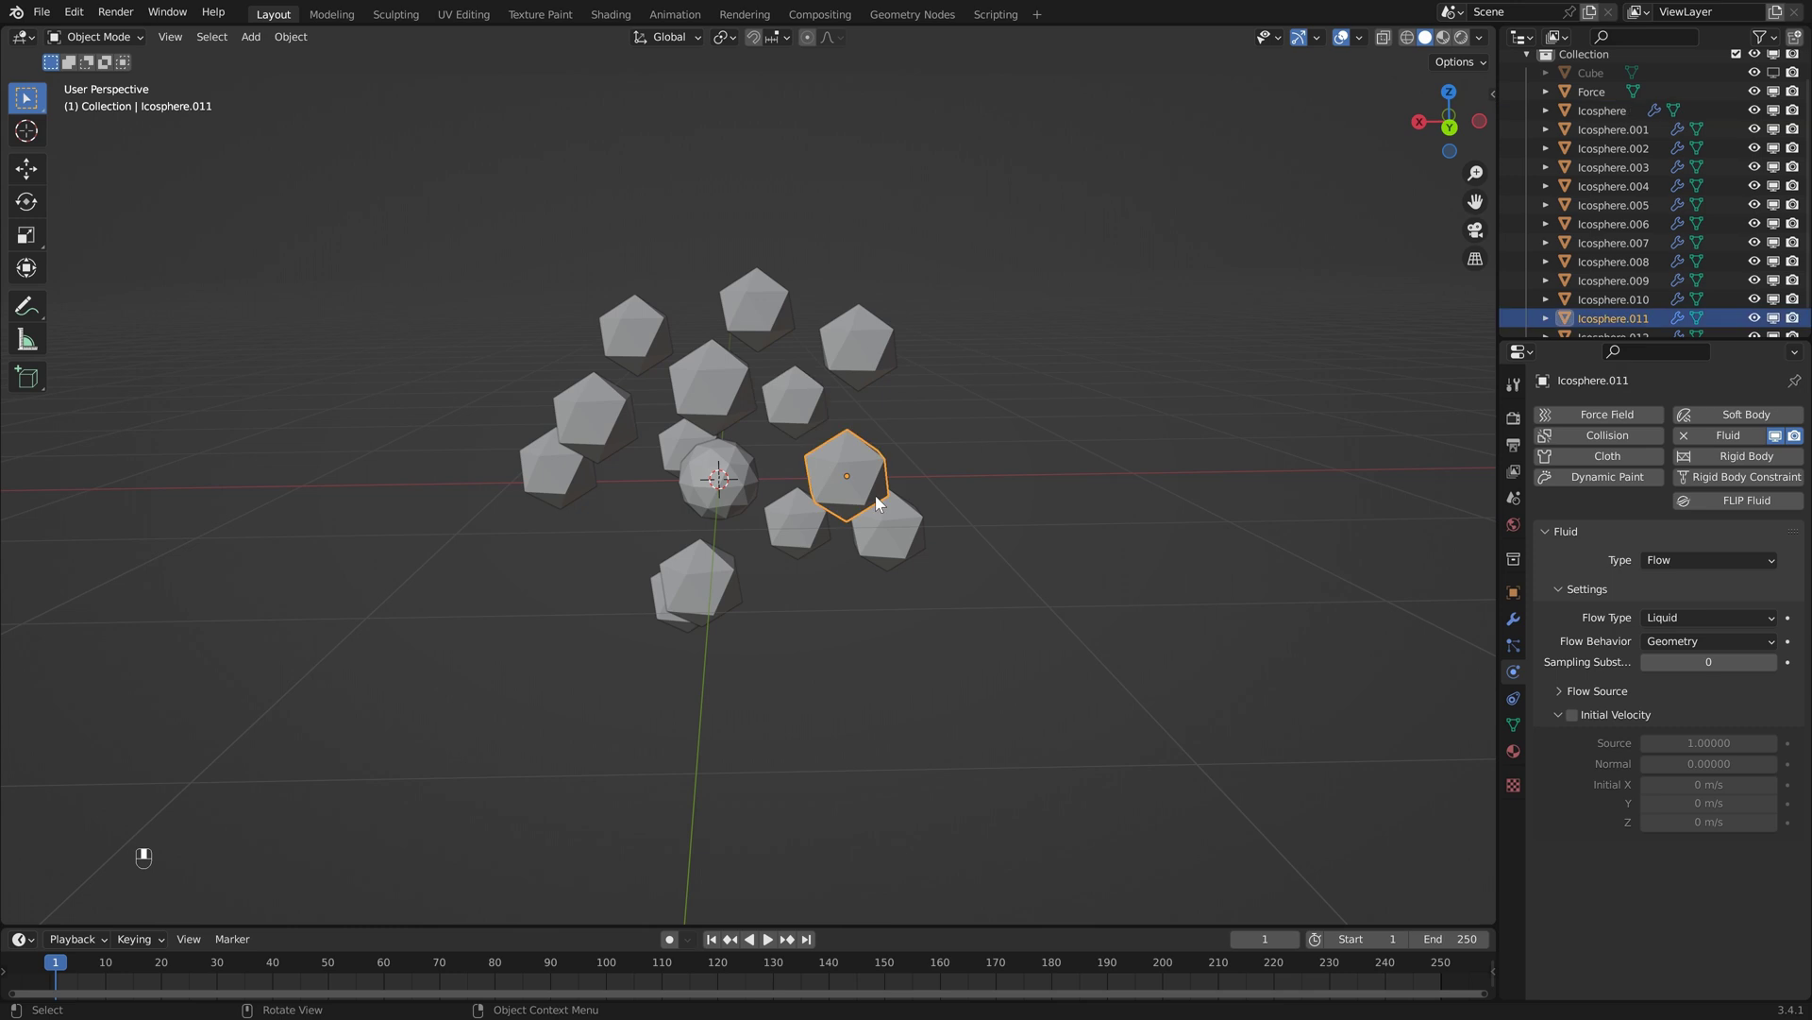
{"action": "left_click", "coordinate": [755, 307]}
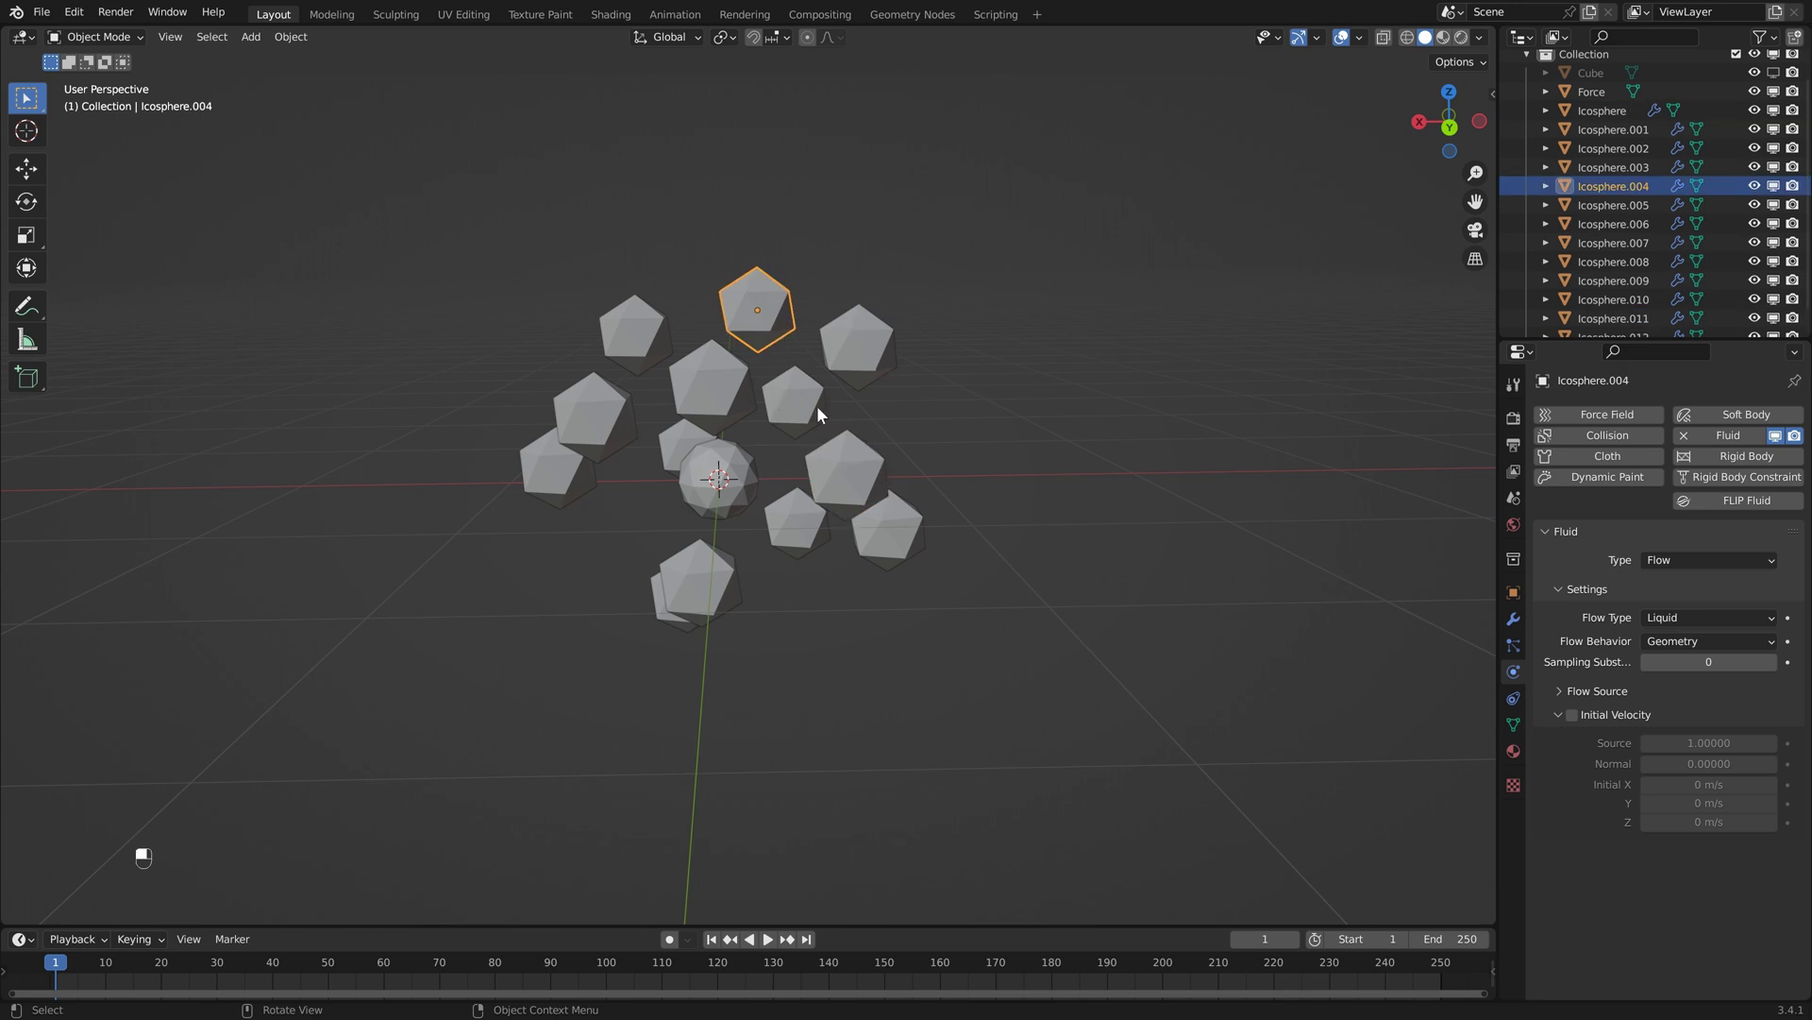
{"action": "scroll", "coordinate": [817, 405], "scroll_direction": "up", "scroll_amount": 1}
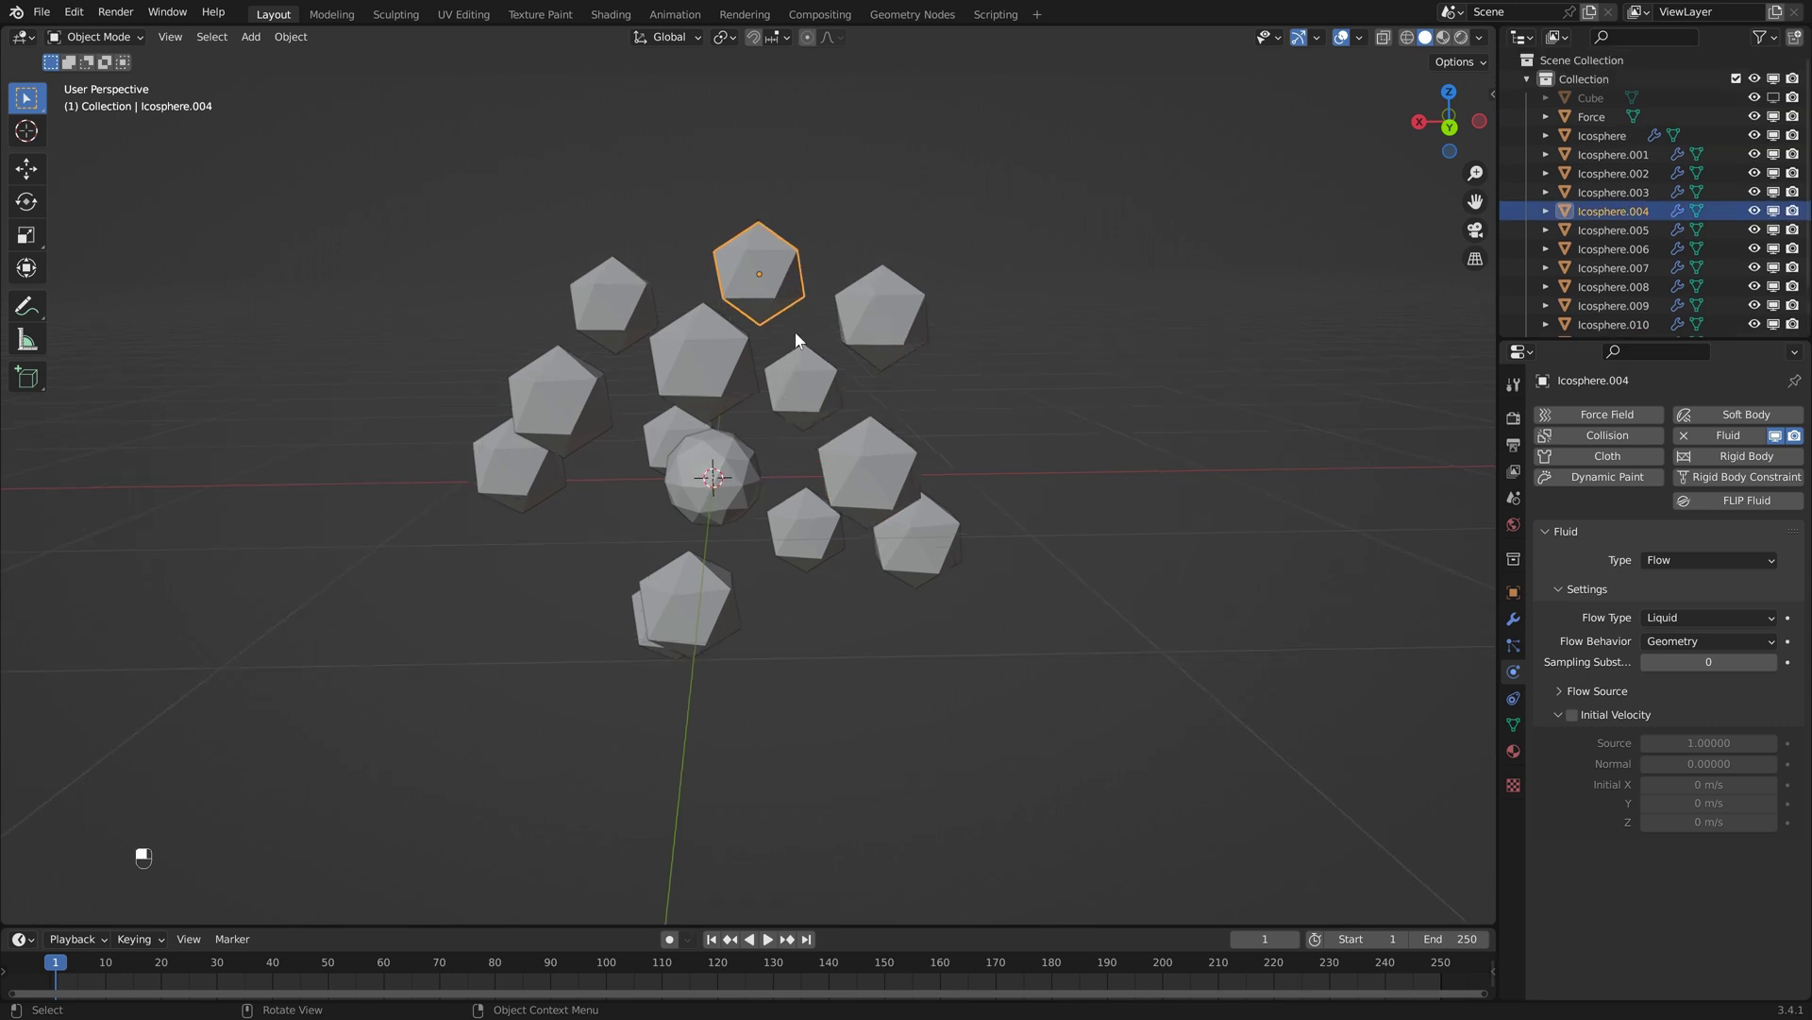
{"action": "middle_click_drag", "start_coordinate": [837, 363], "coordinate": [783, 399]}
- Add a Force field to the Force sphere with strength -10 and Surface shape
{"action": "left_click", "coordinate": [738, 474]}
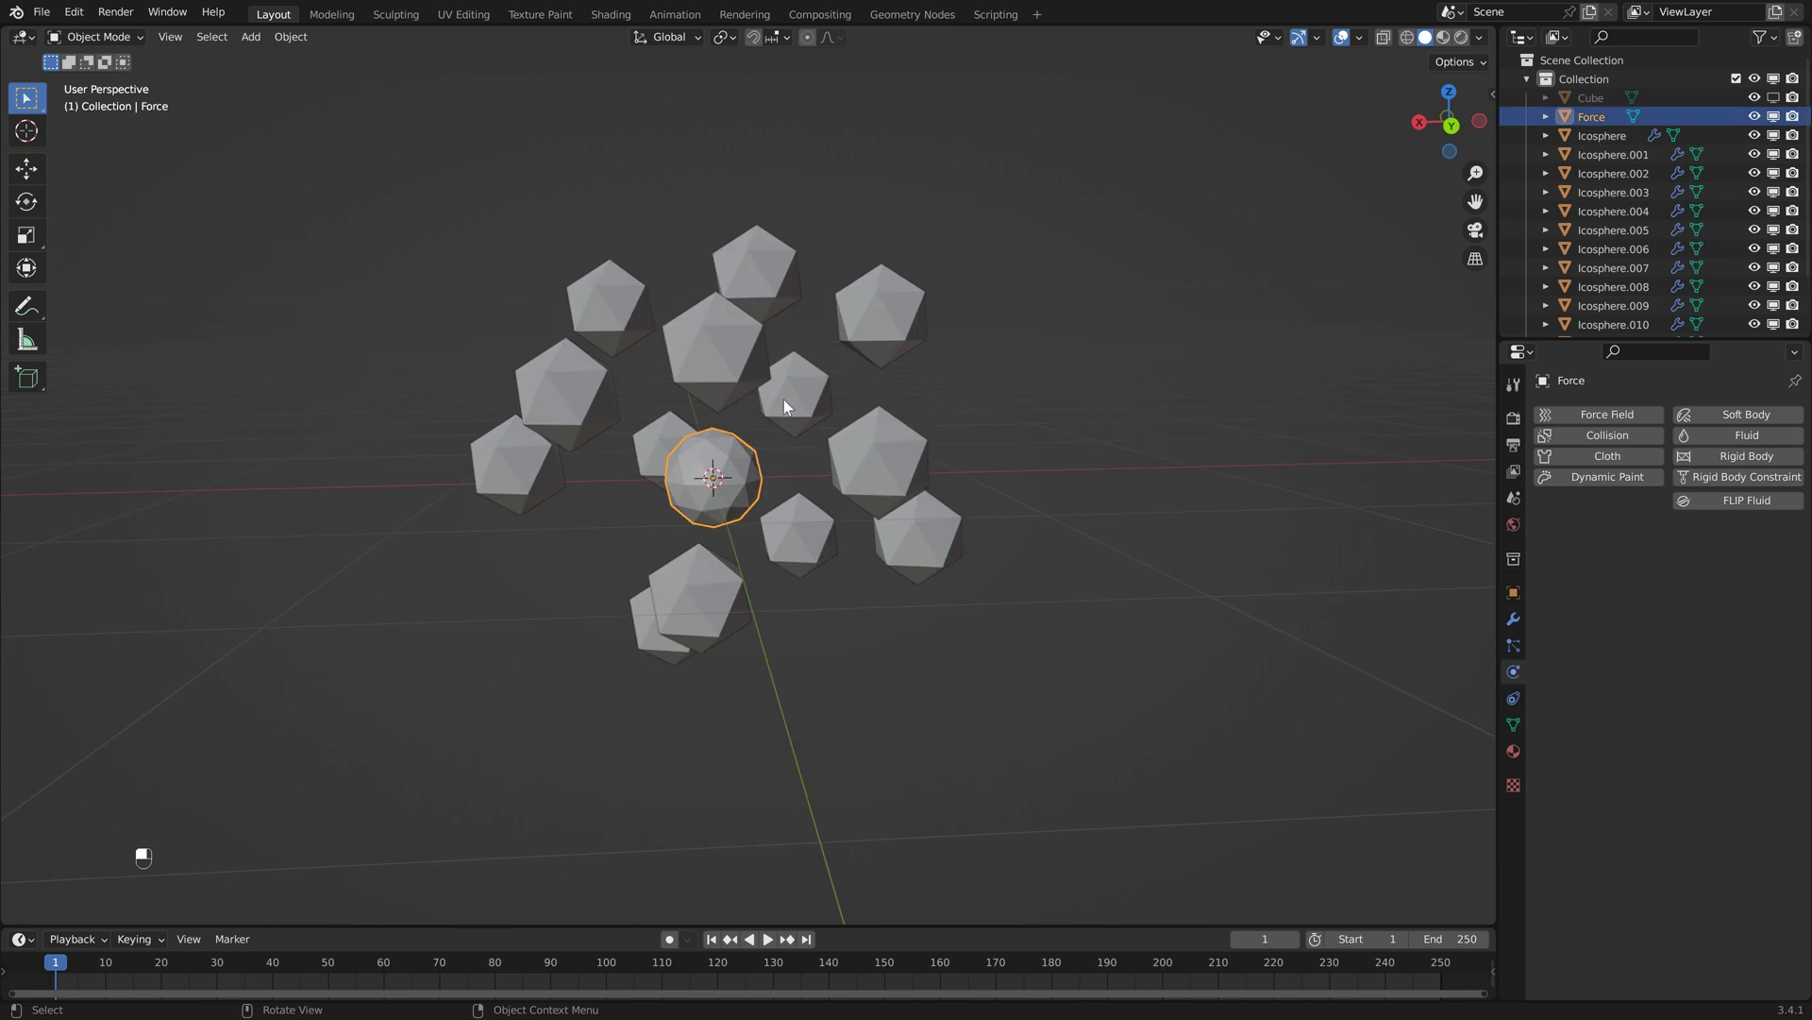
{"action": "left_click", "coordinate": [1583, 416]}
{"action": "left_click", "coordinate": [1715, 641]}
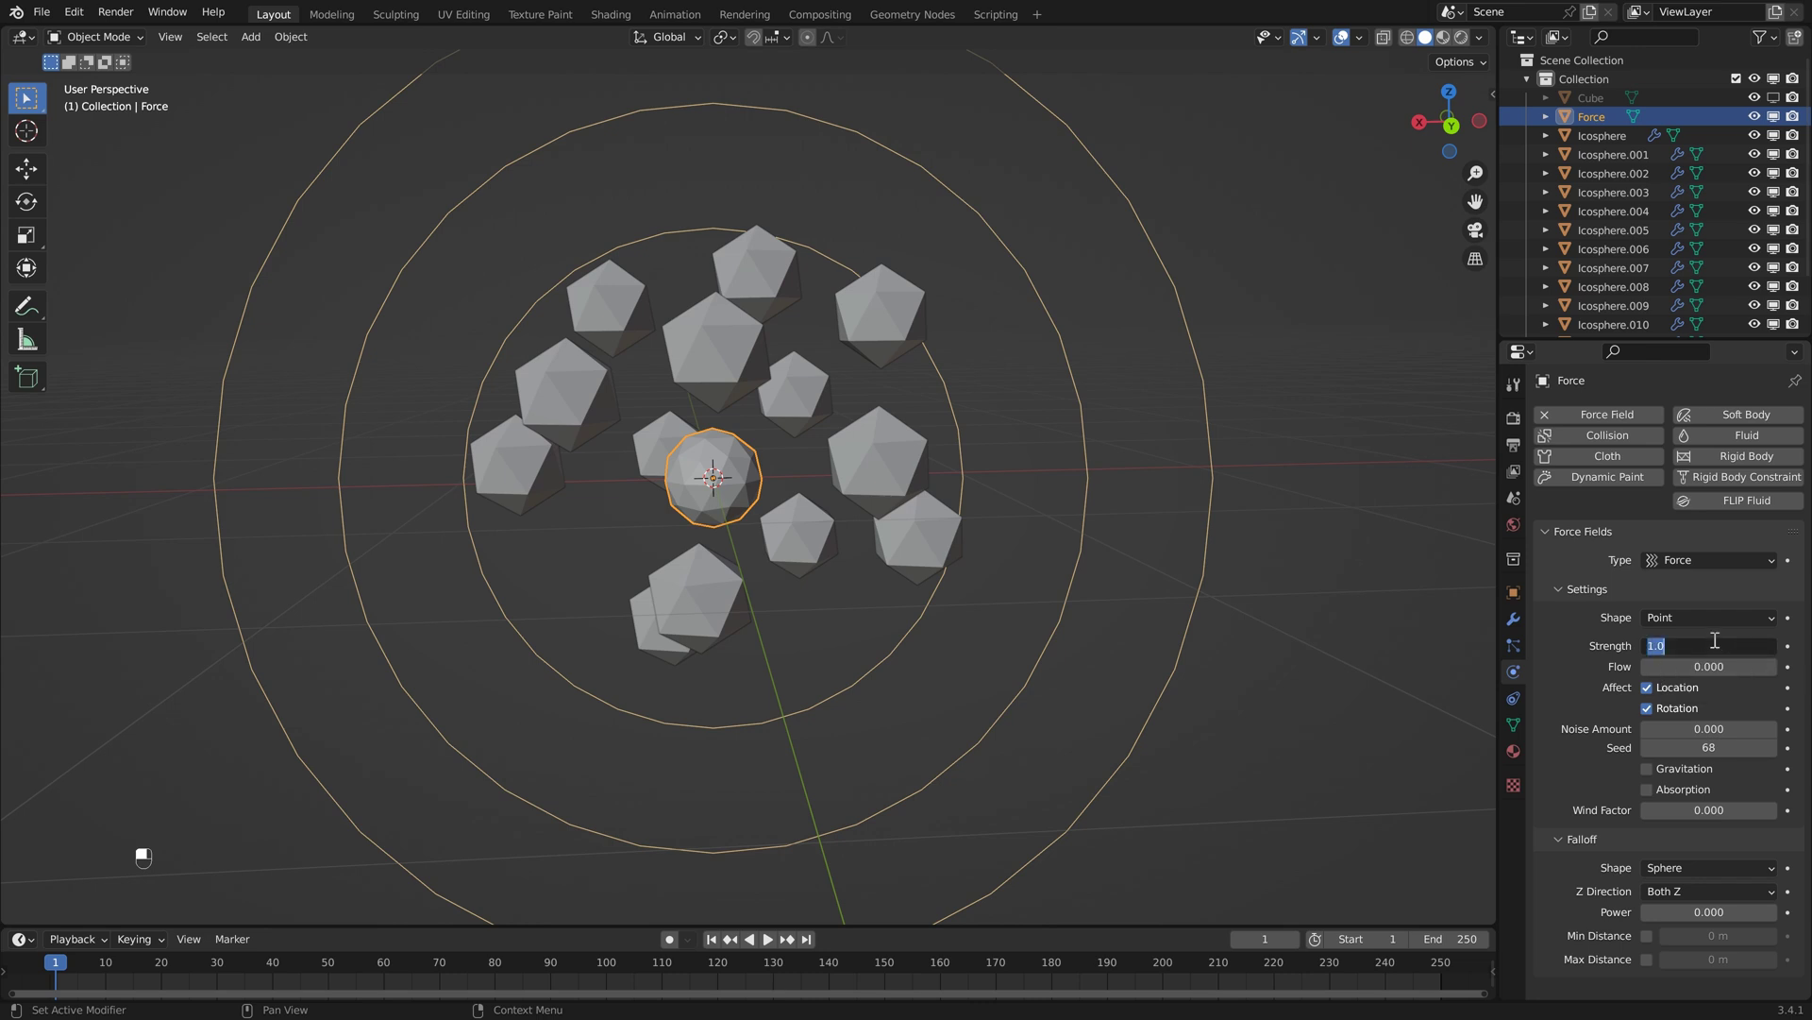
{"action": "type", "text": "10"}
{"action": "key", "text": "Return"}
{"action": "left_click", "coordinate": [1733, 614]}
{"action": "left_click", "coordinate": [1699, 701]}
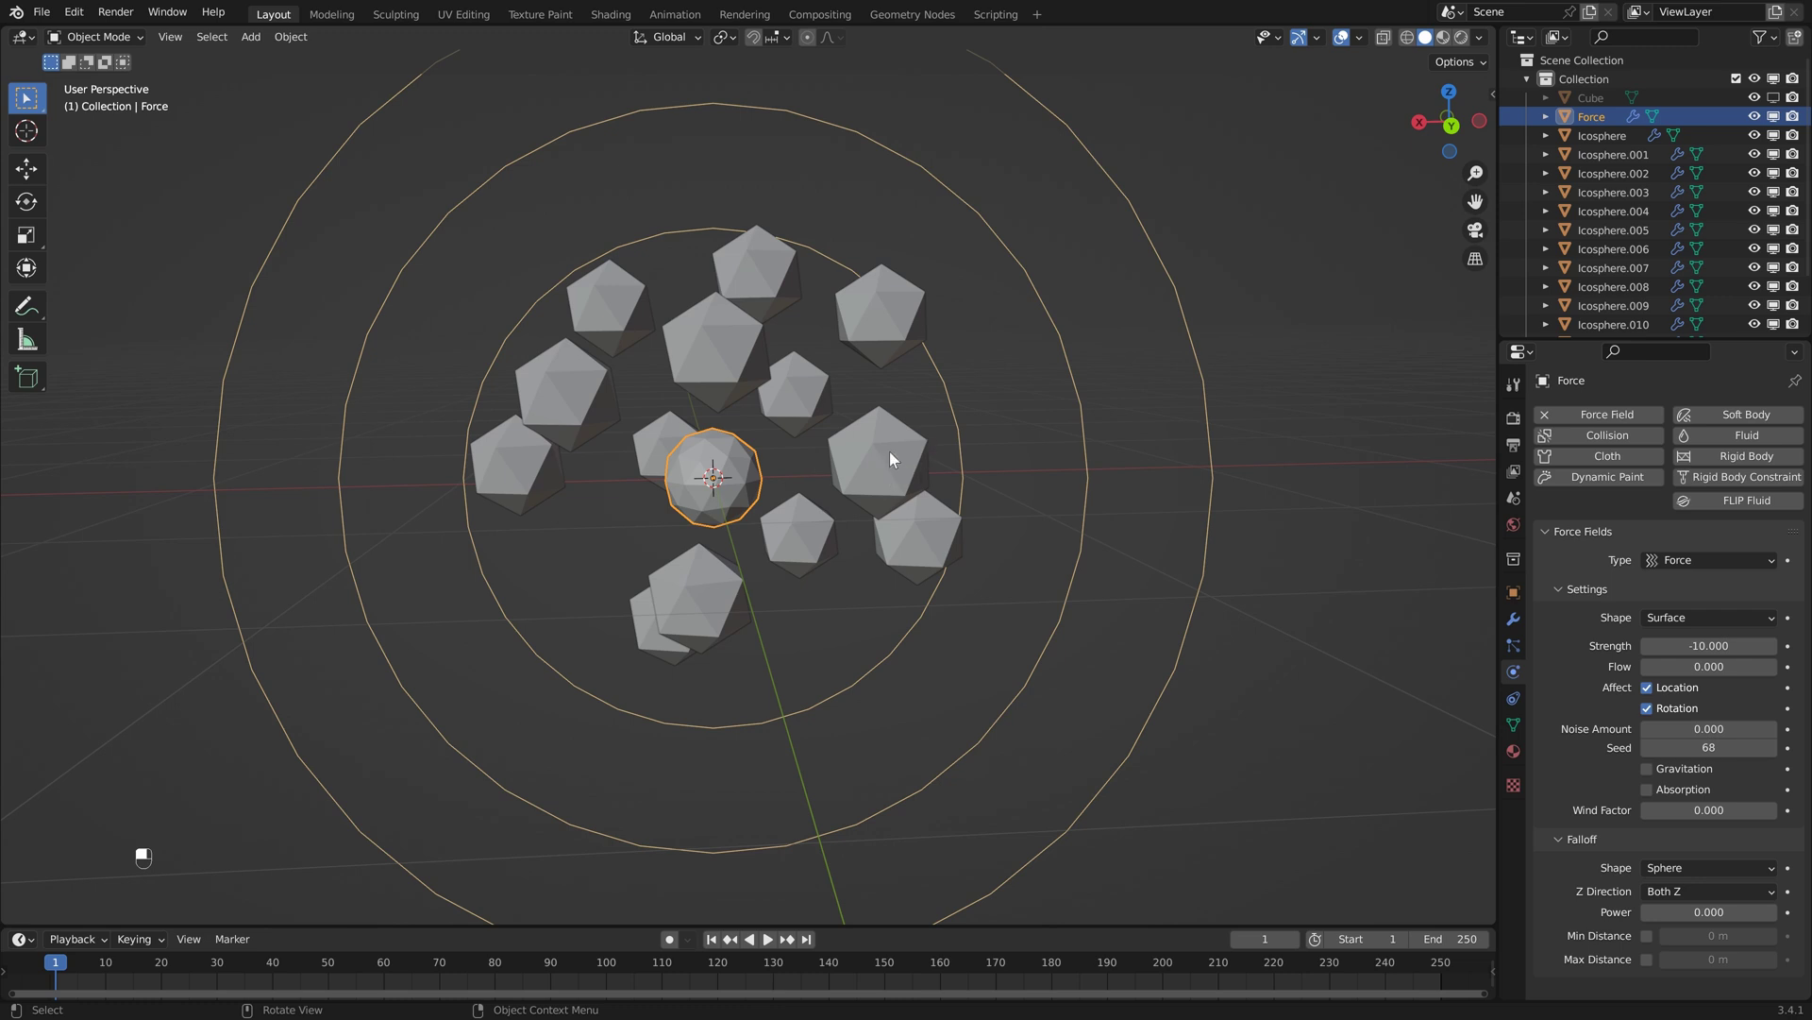
- Bring back the cube, enable X-ray, scale it around the spheres and add Fluid physics
{"action": "key", "text": "ctrl+z"}
{"action": "key", "text": "ctrl+z"}
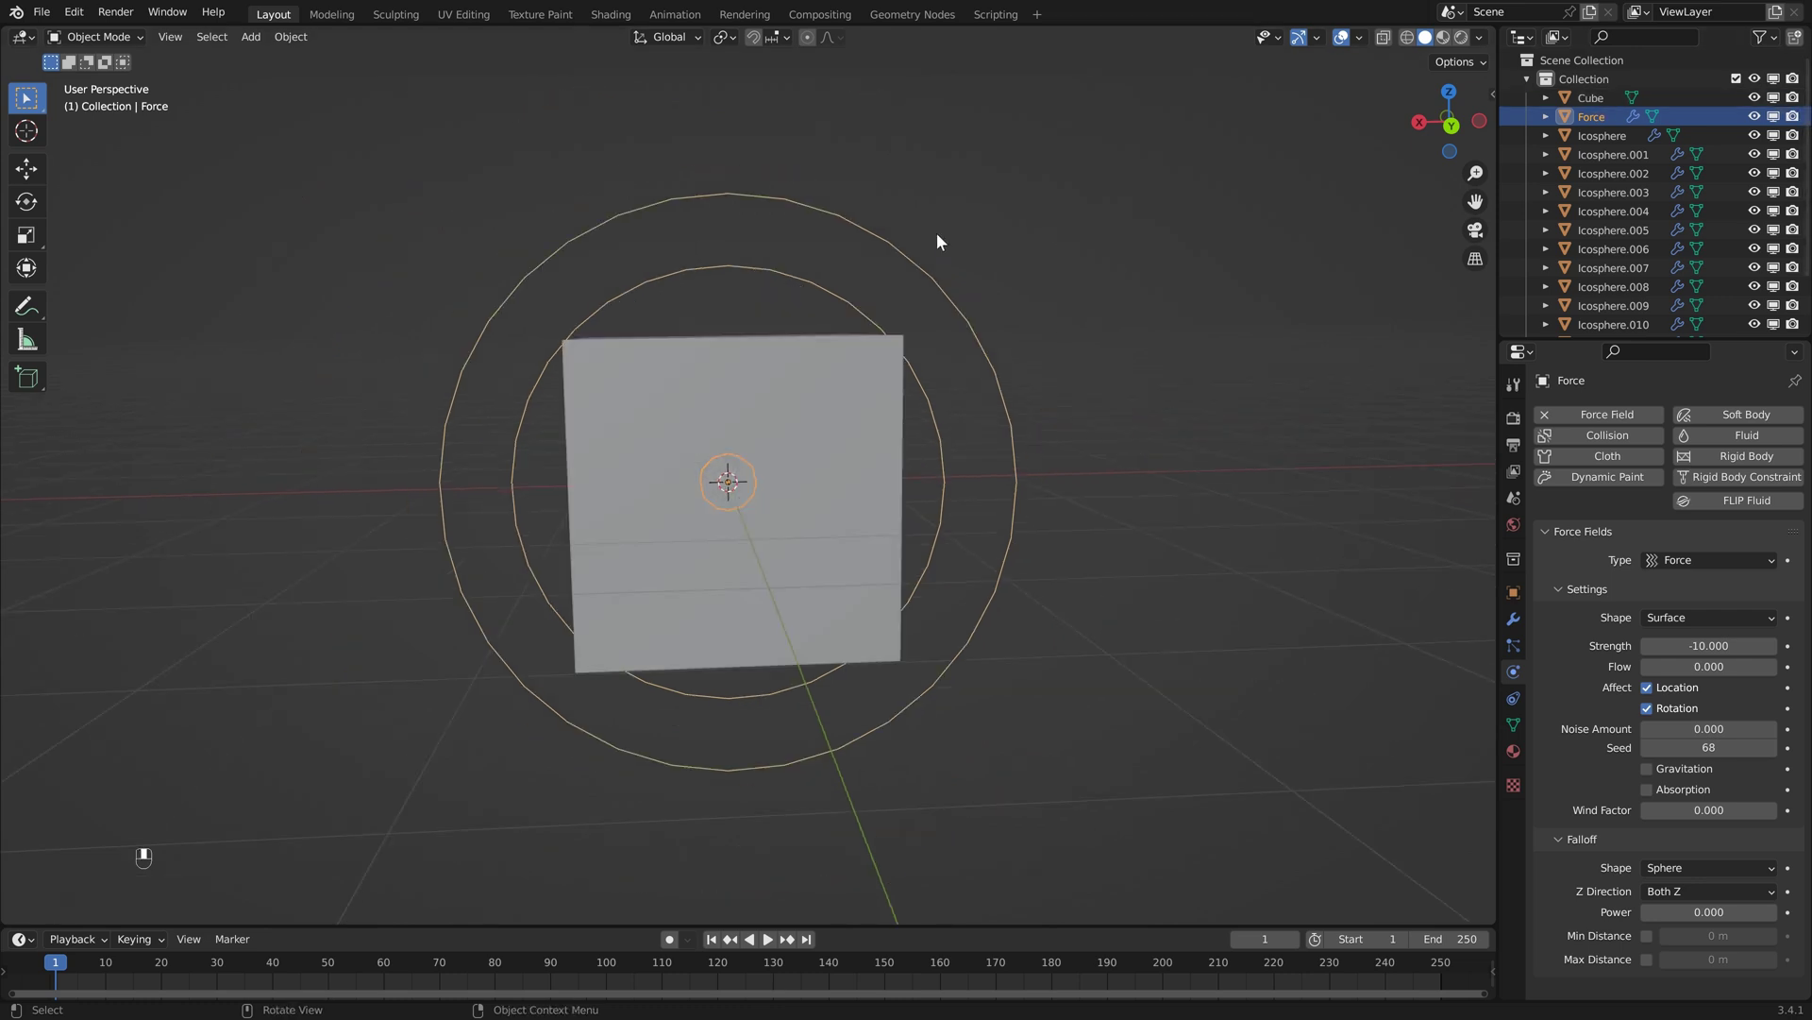
{"action": "left_click", "coordinate": [1384, 37]}
{"action": "left_click", "coordinate": [738, 402]}
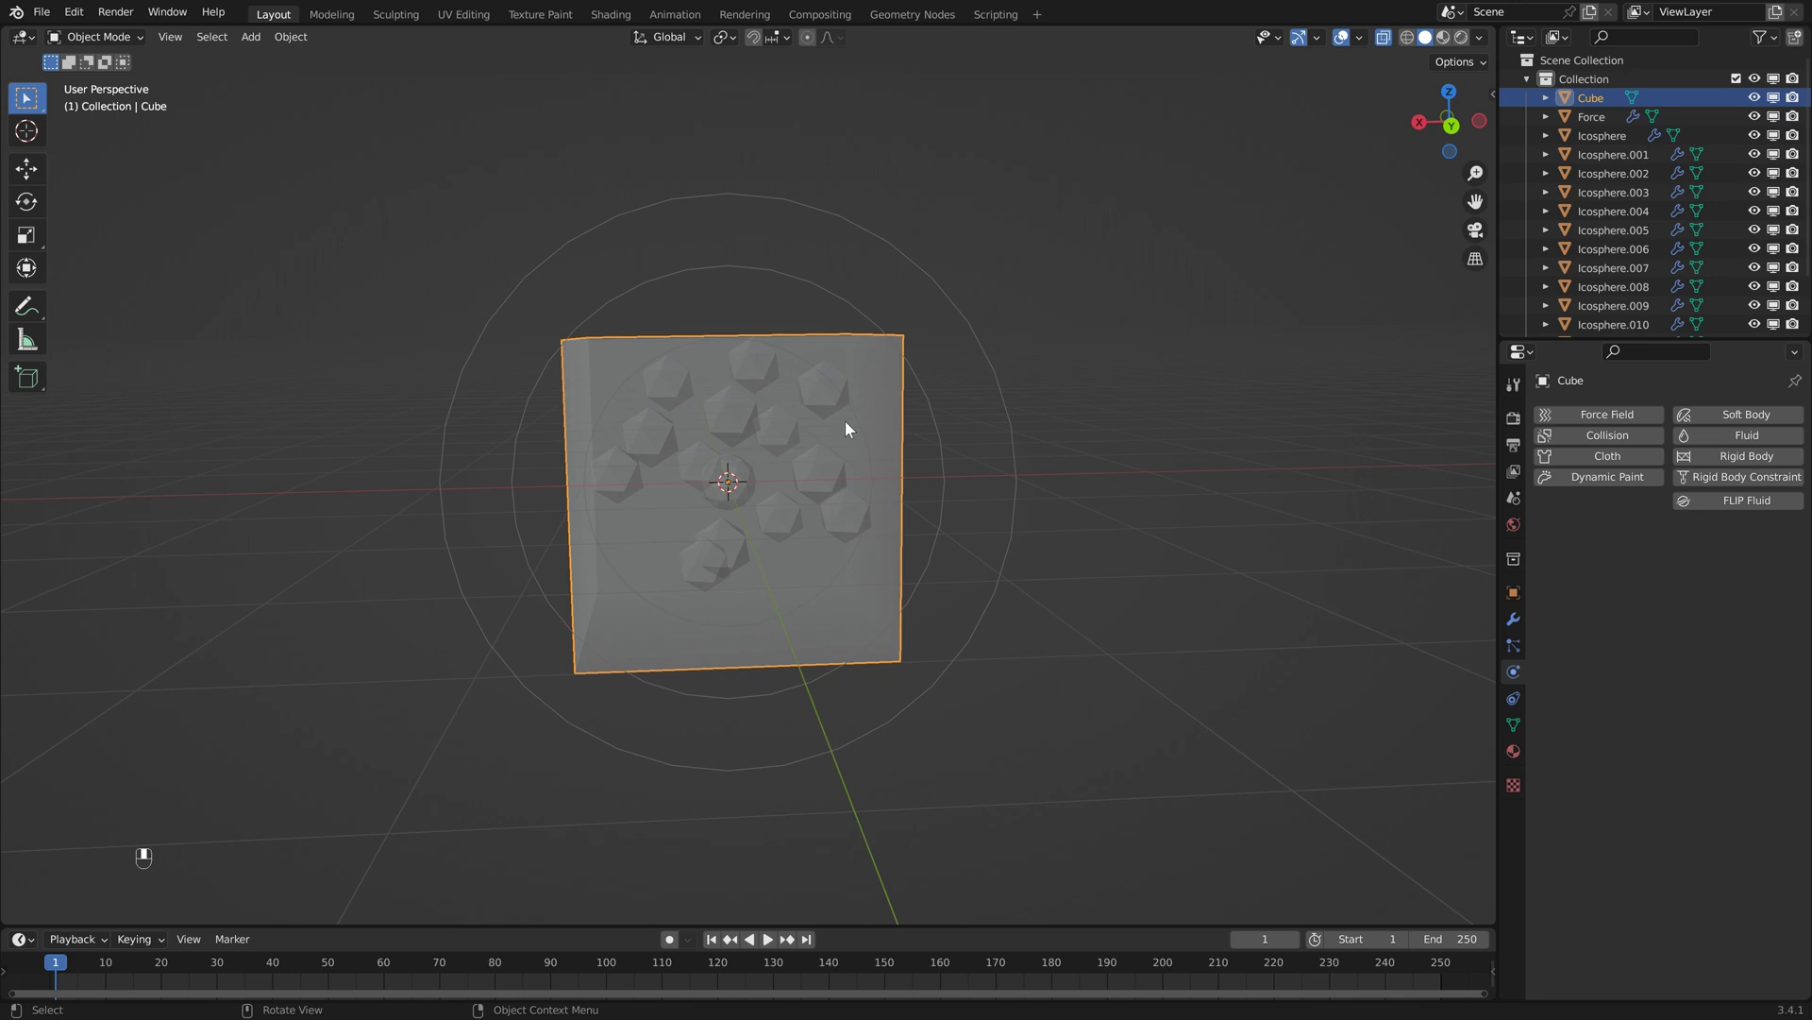
{"action": "middle_click_drag", "start_coordinate": [846, 425], "coordinate": [848, 414]}
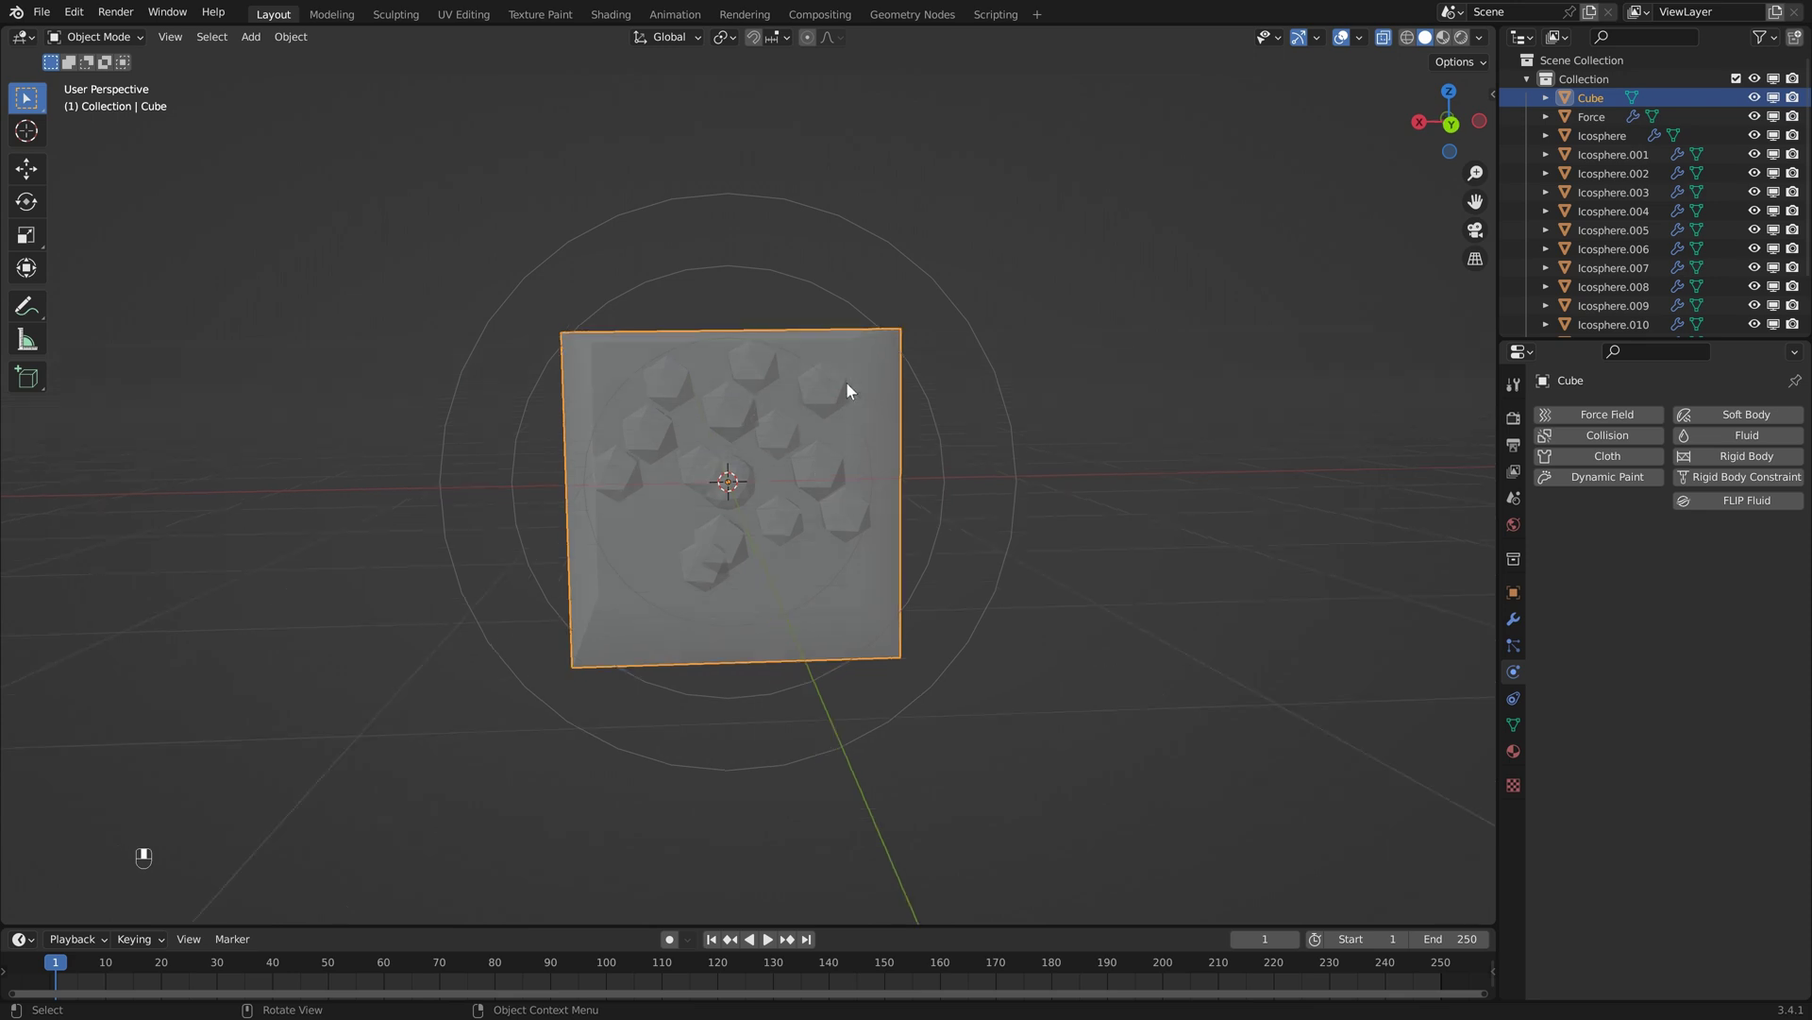
{"action": "key", "text": "s"}
{"action": "key", "text": "s"}
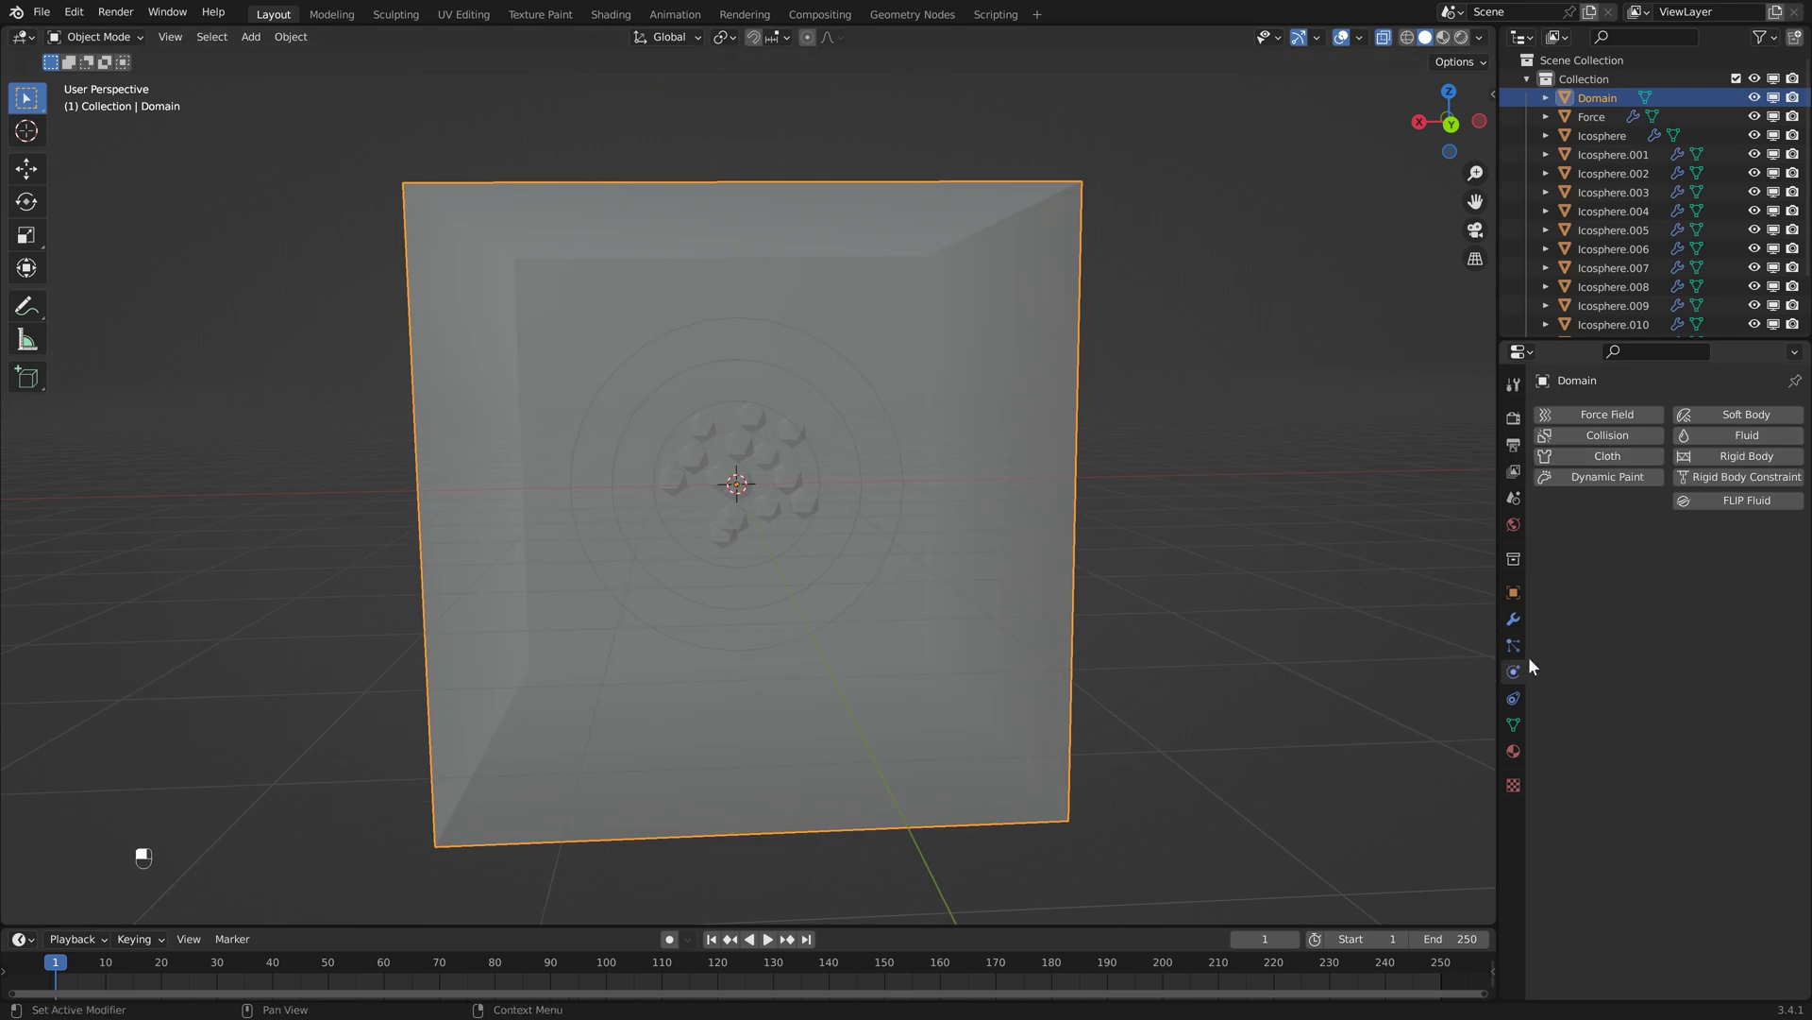
{"action": "left_click", "coordinate": [1730, 439]}
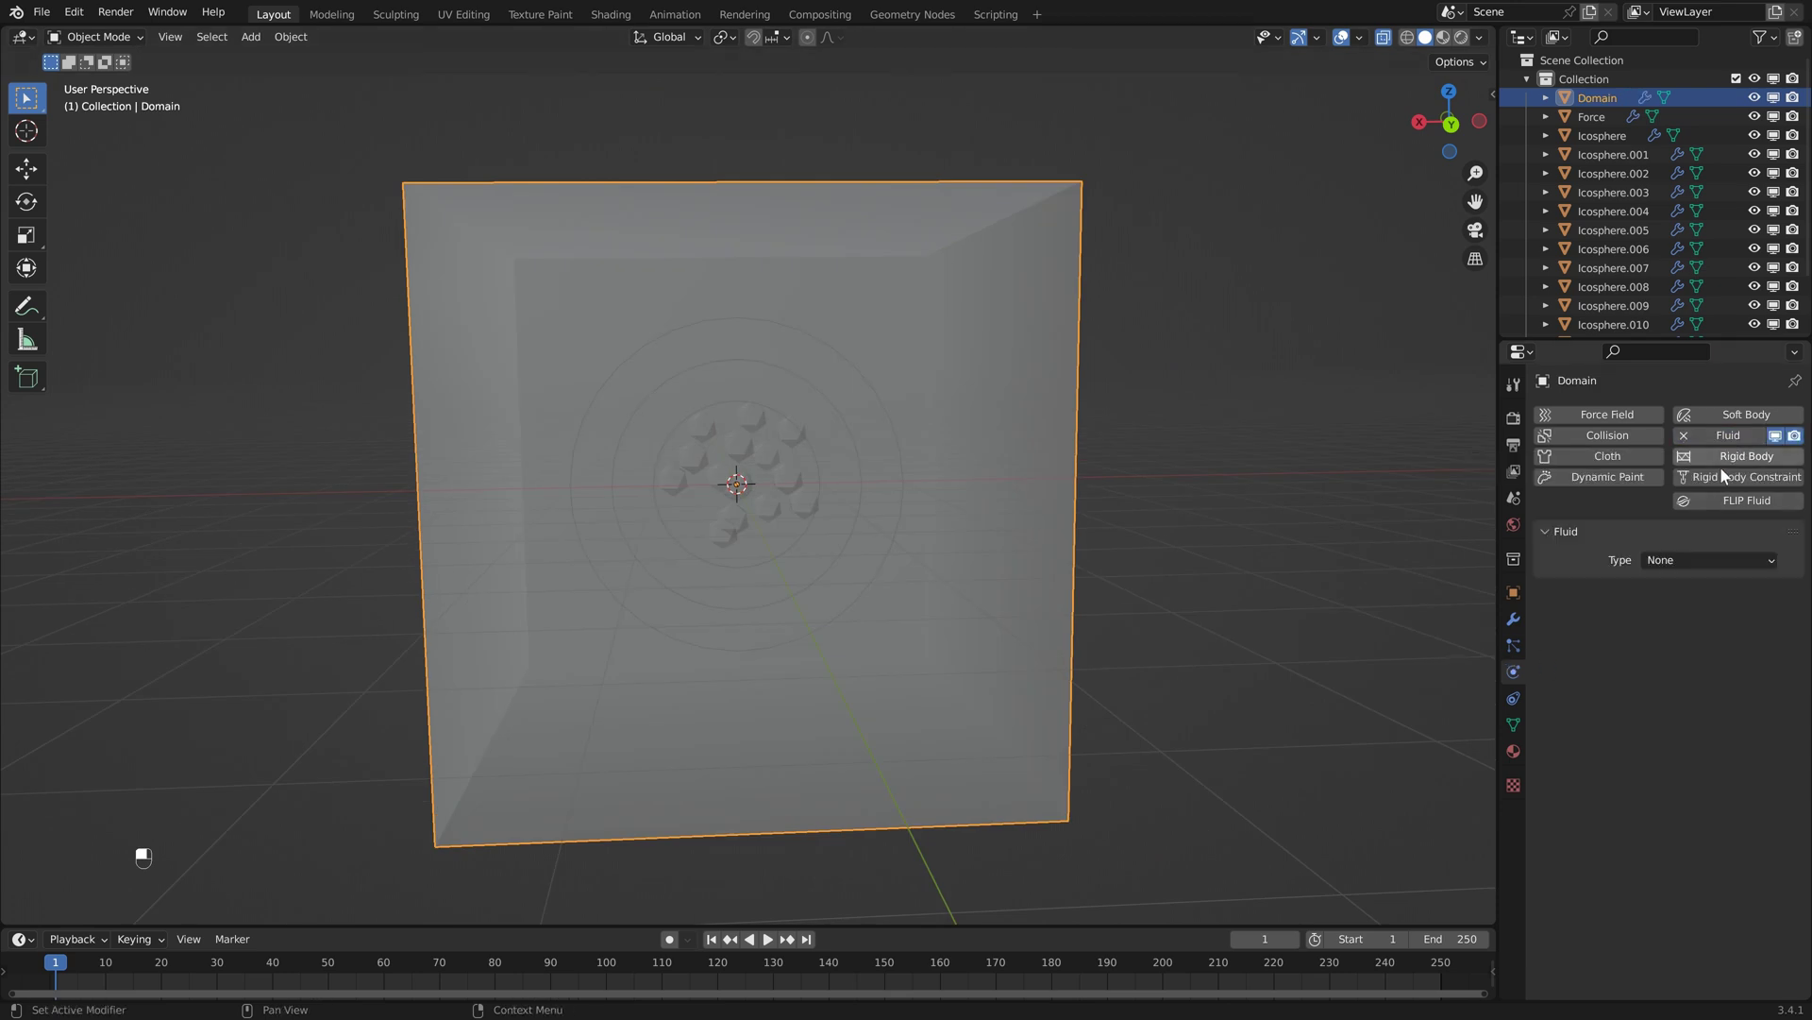
- Set the cube's fluid type to Domain, domain type Liquid, resolution divisions 88
{"action": "left_click", "coordinate": [1696, 559]}
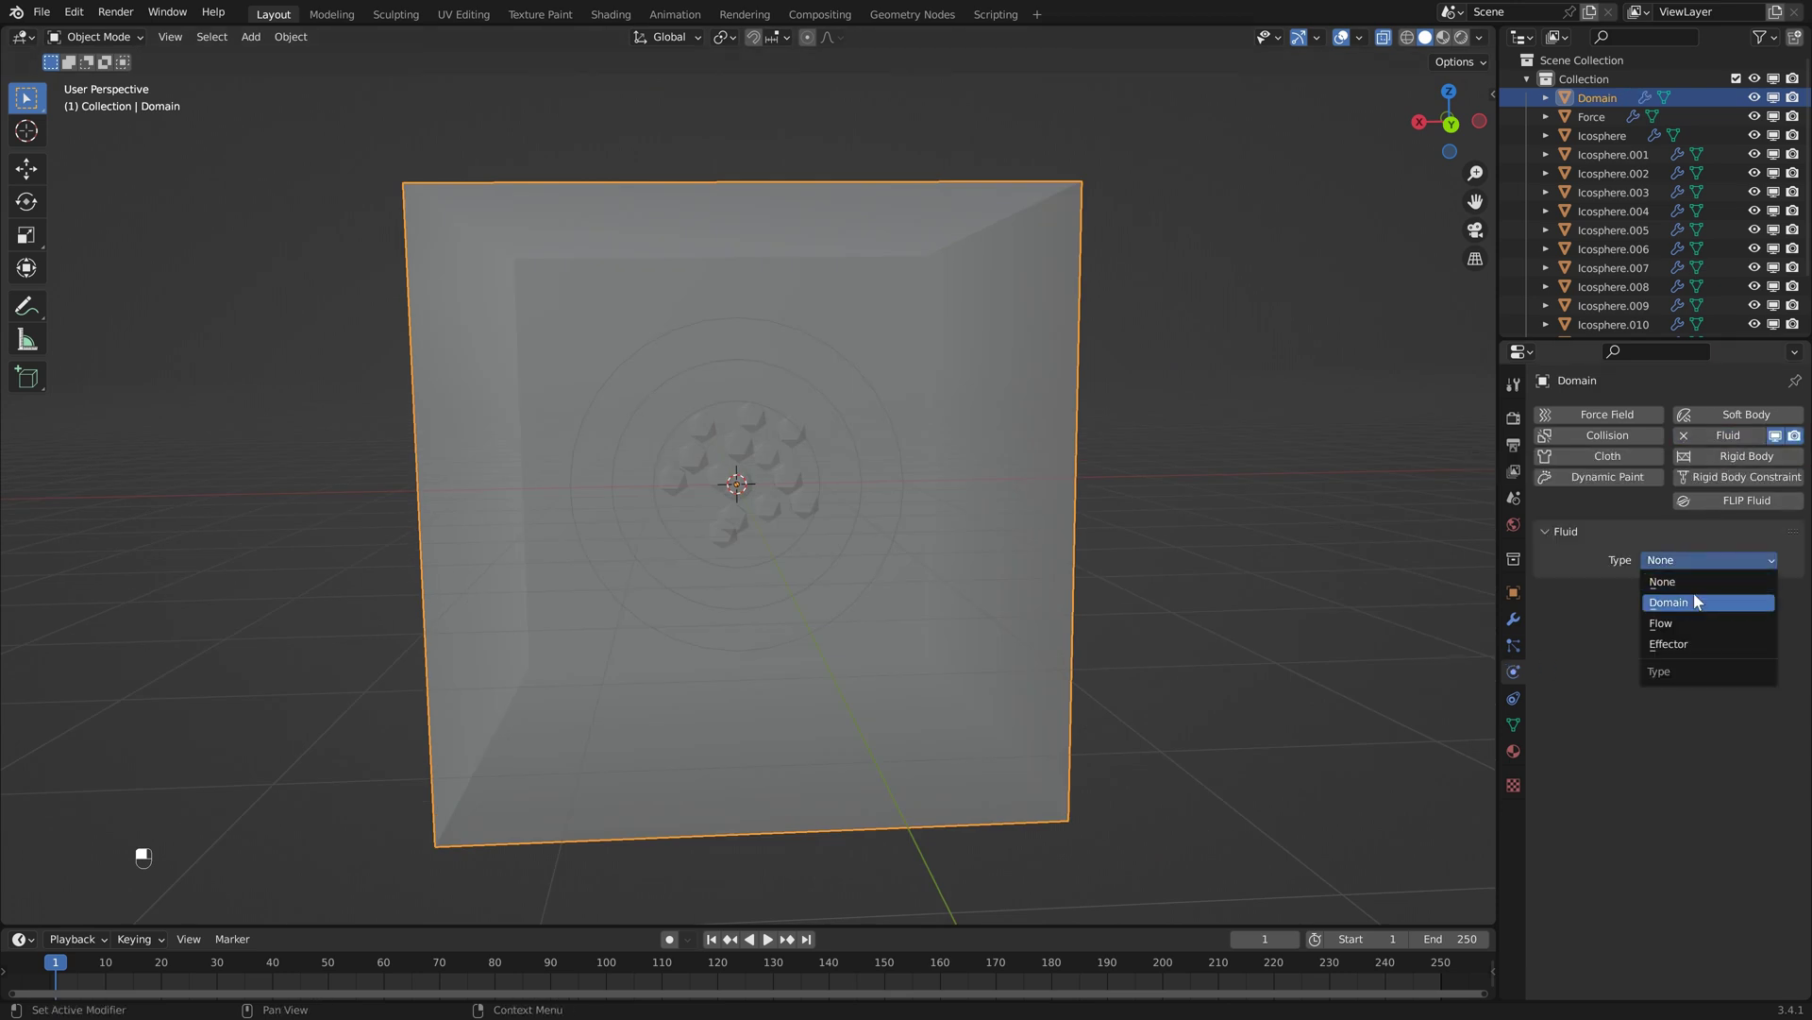
{"action": "left_click", "coordinate": [1697, 602]}
{"action": "left_click", "coordinate": [1723, 618]}
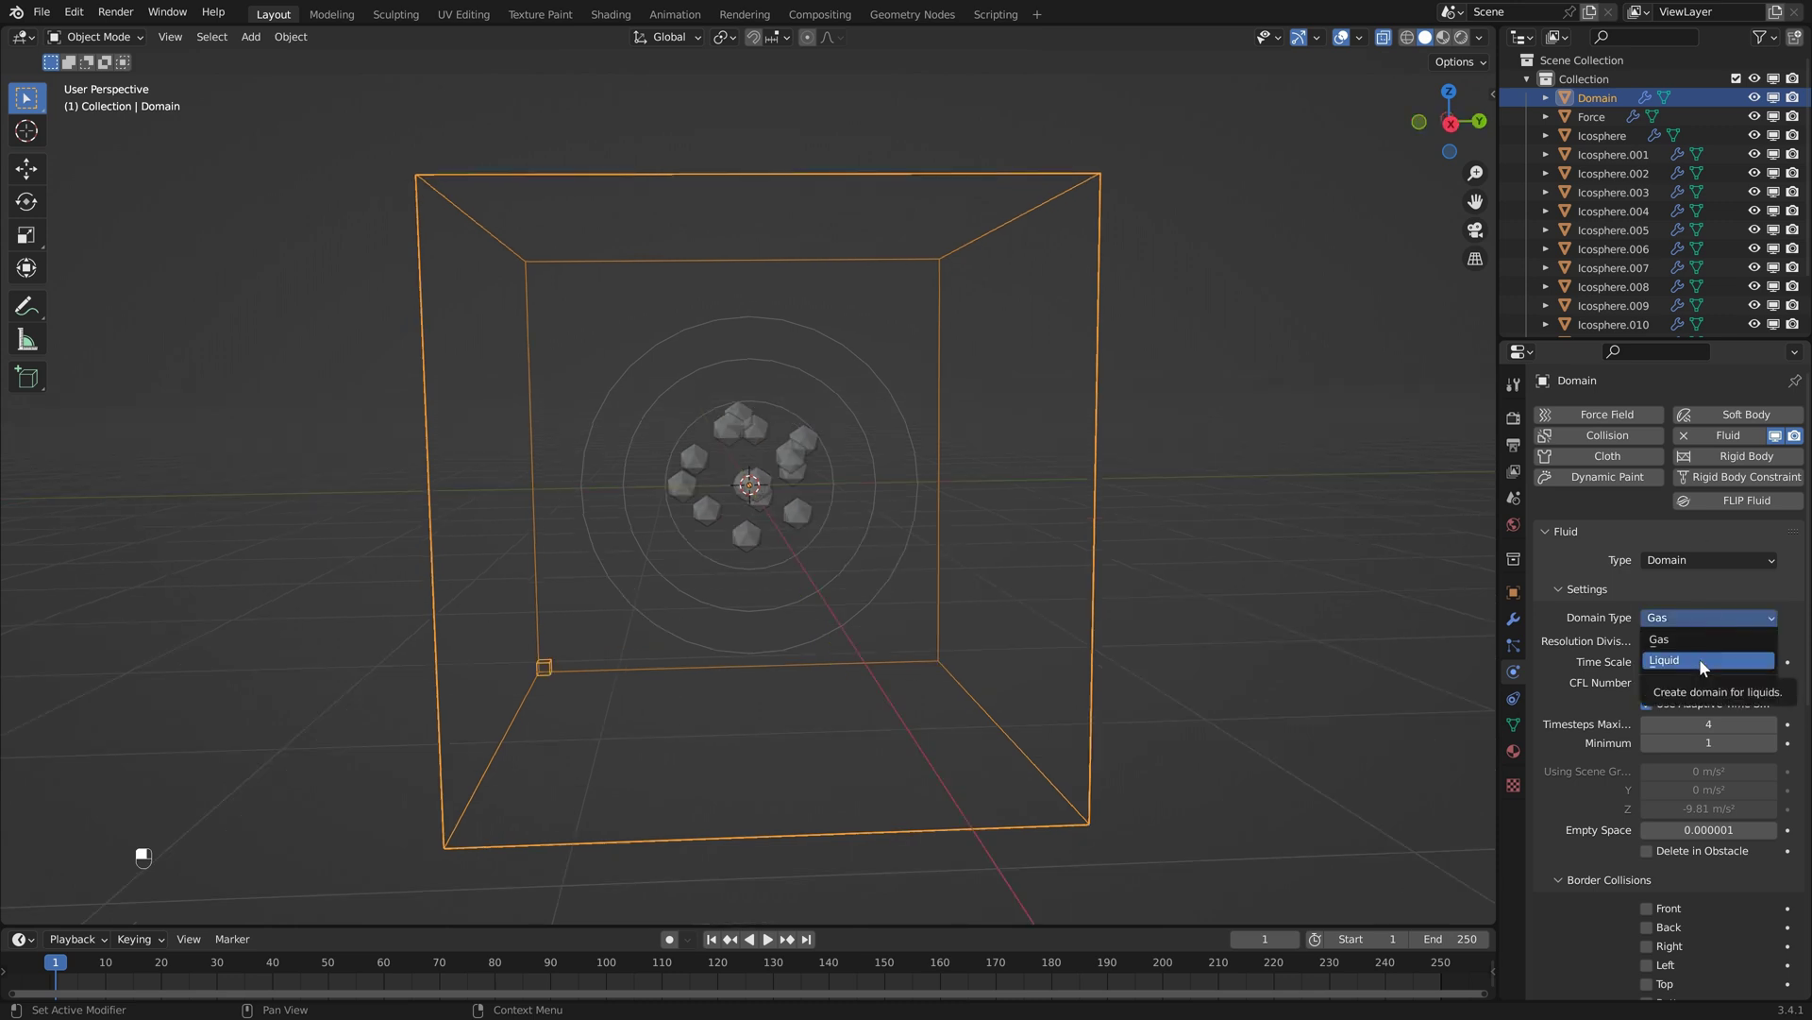
{"action": "left_click", "coordinate": [1702, 658]}
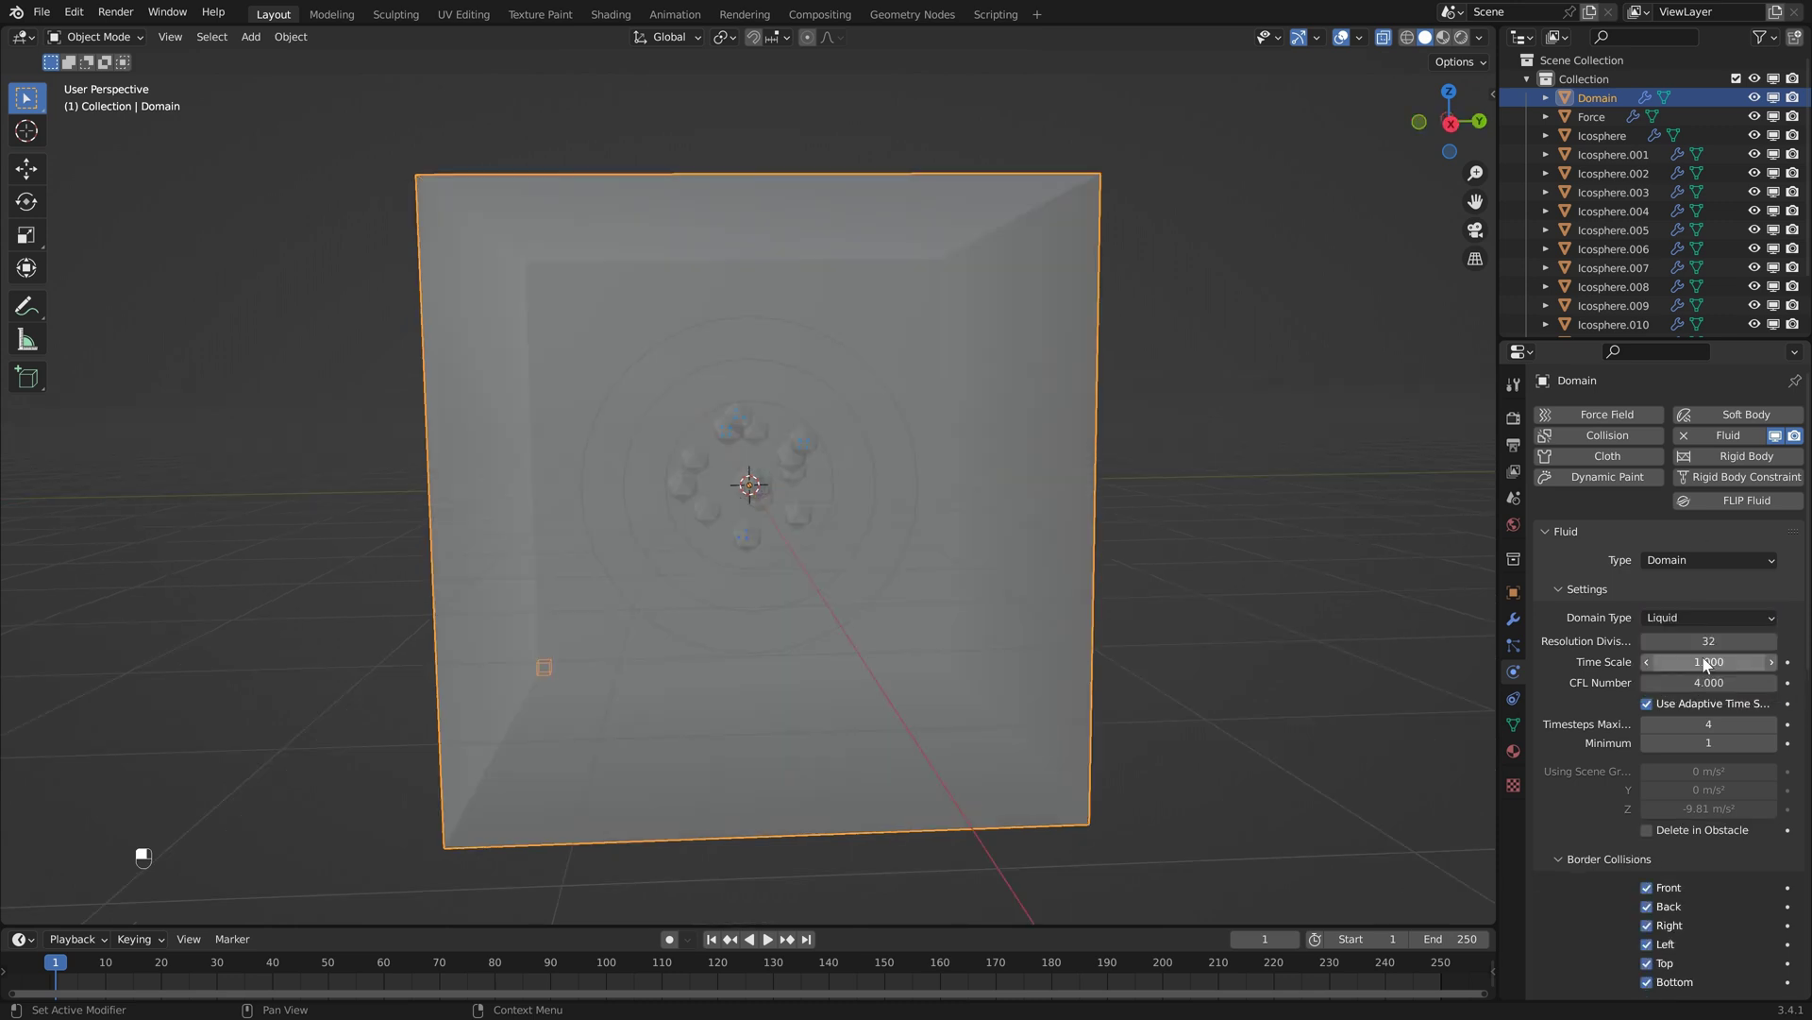
{"action": "left_click", "coordinate": [1703, 642]}
{"action": "type", "text": "88"}
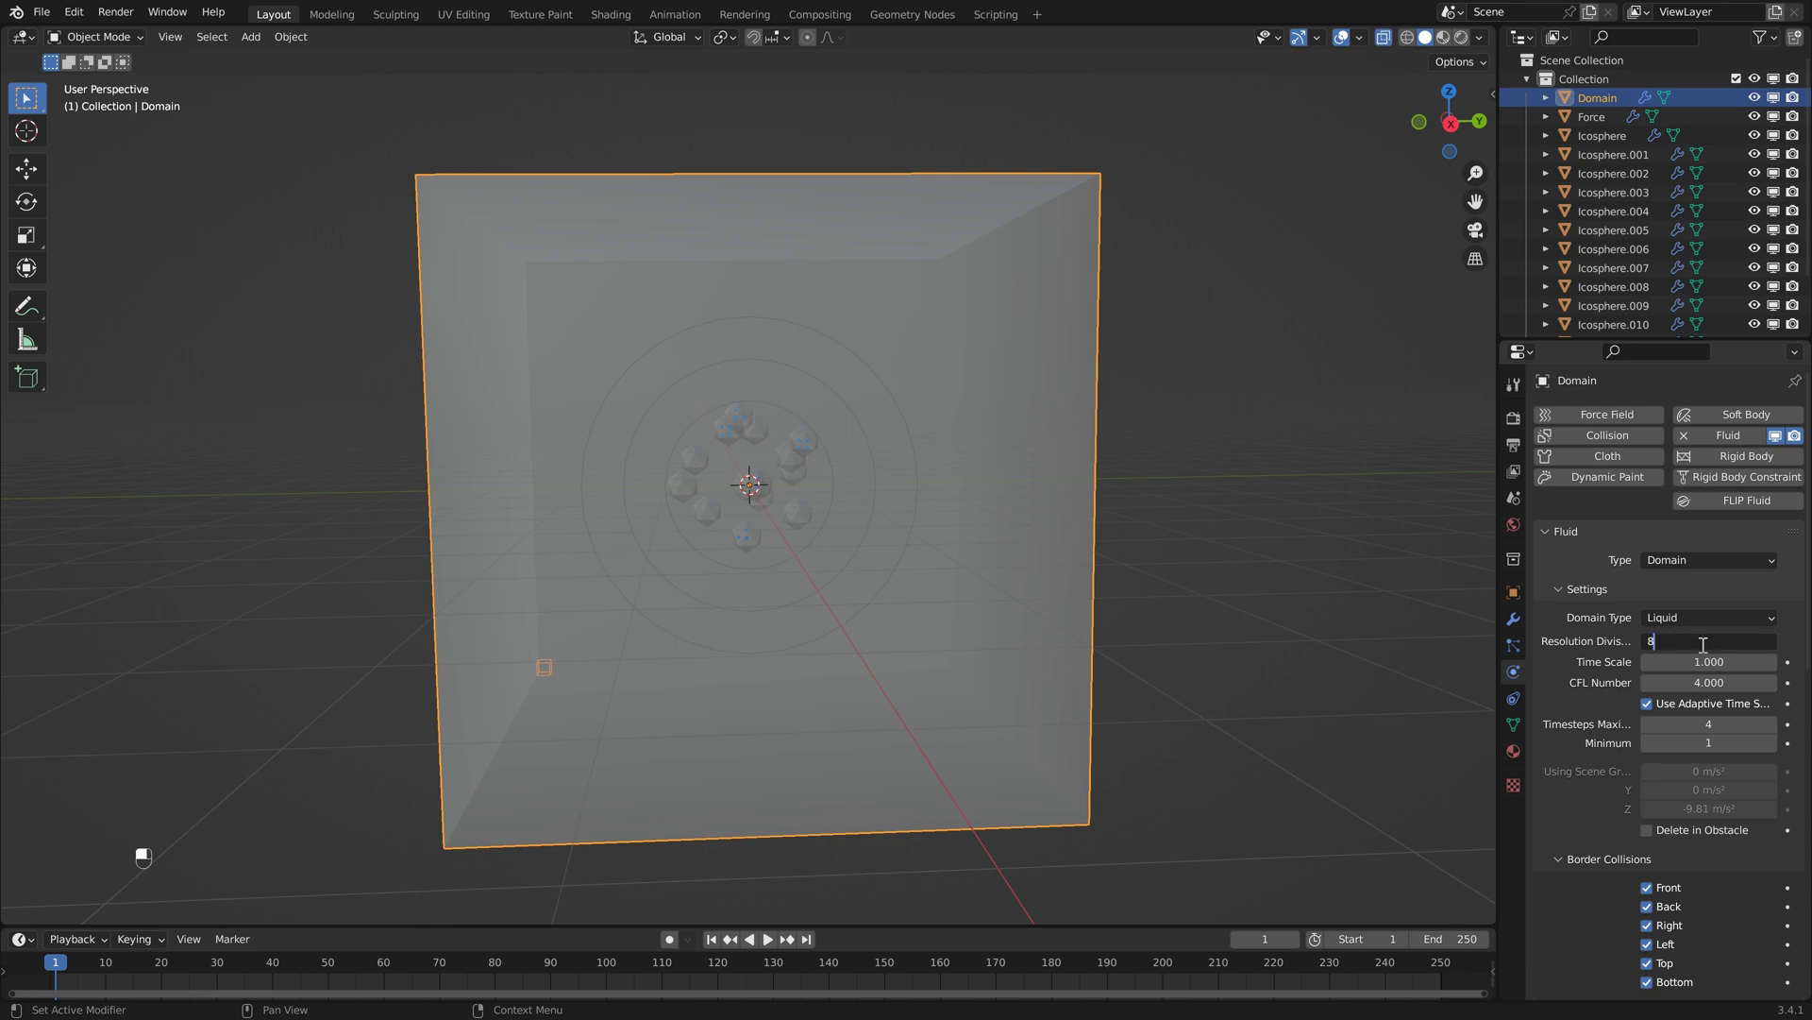
{"action": "key", "text": "Return"}
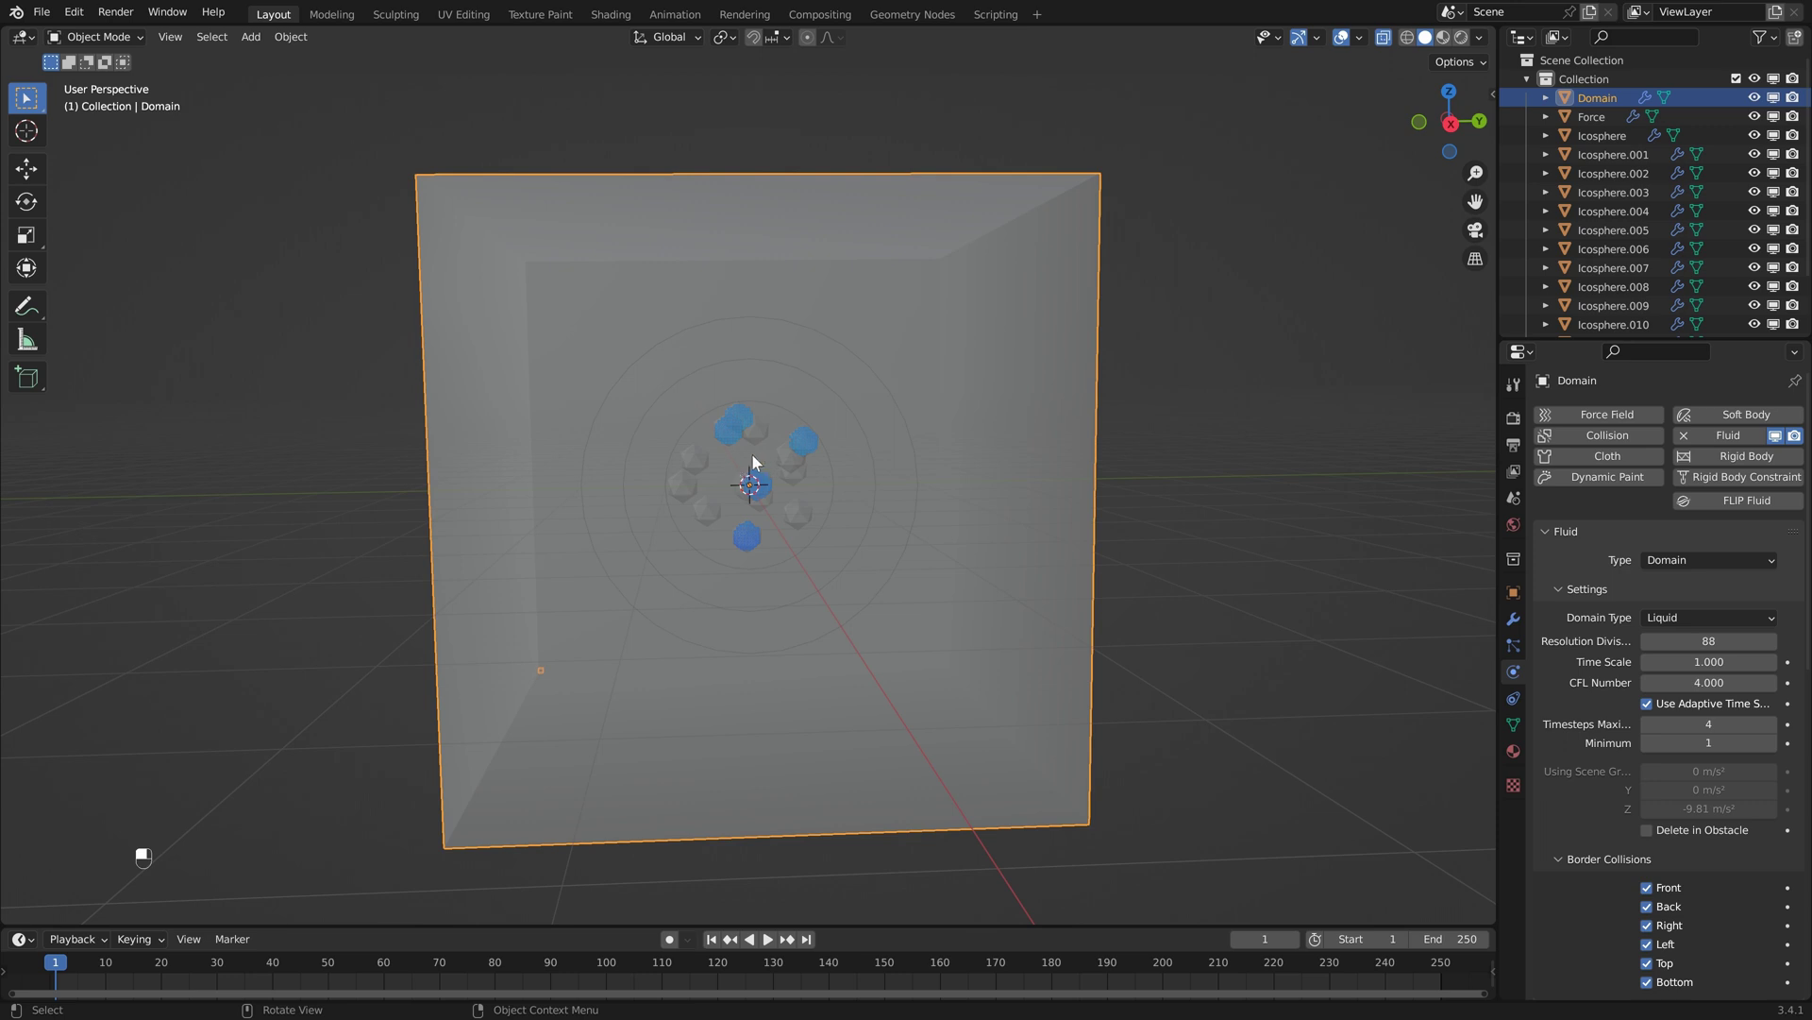
- Try shrinking the domain box, then undo the resize
{"action": "scroll", "coordinate": [757, 451], "scroll_direction": "up", "scroll_amount": 3}
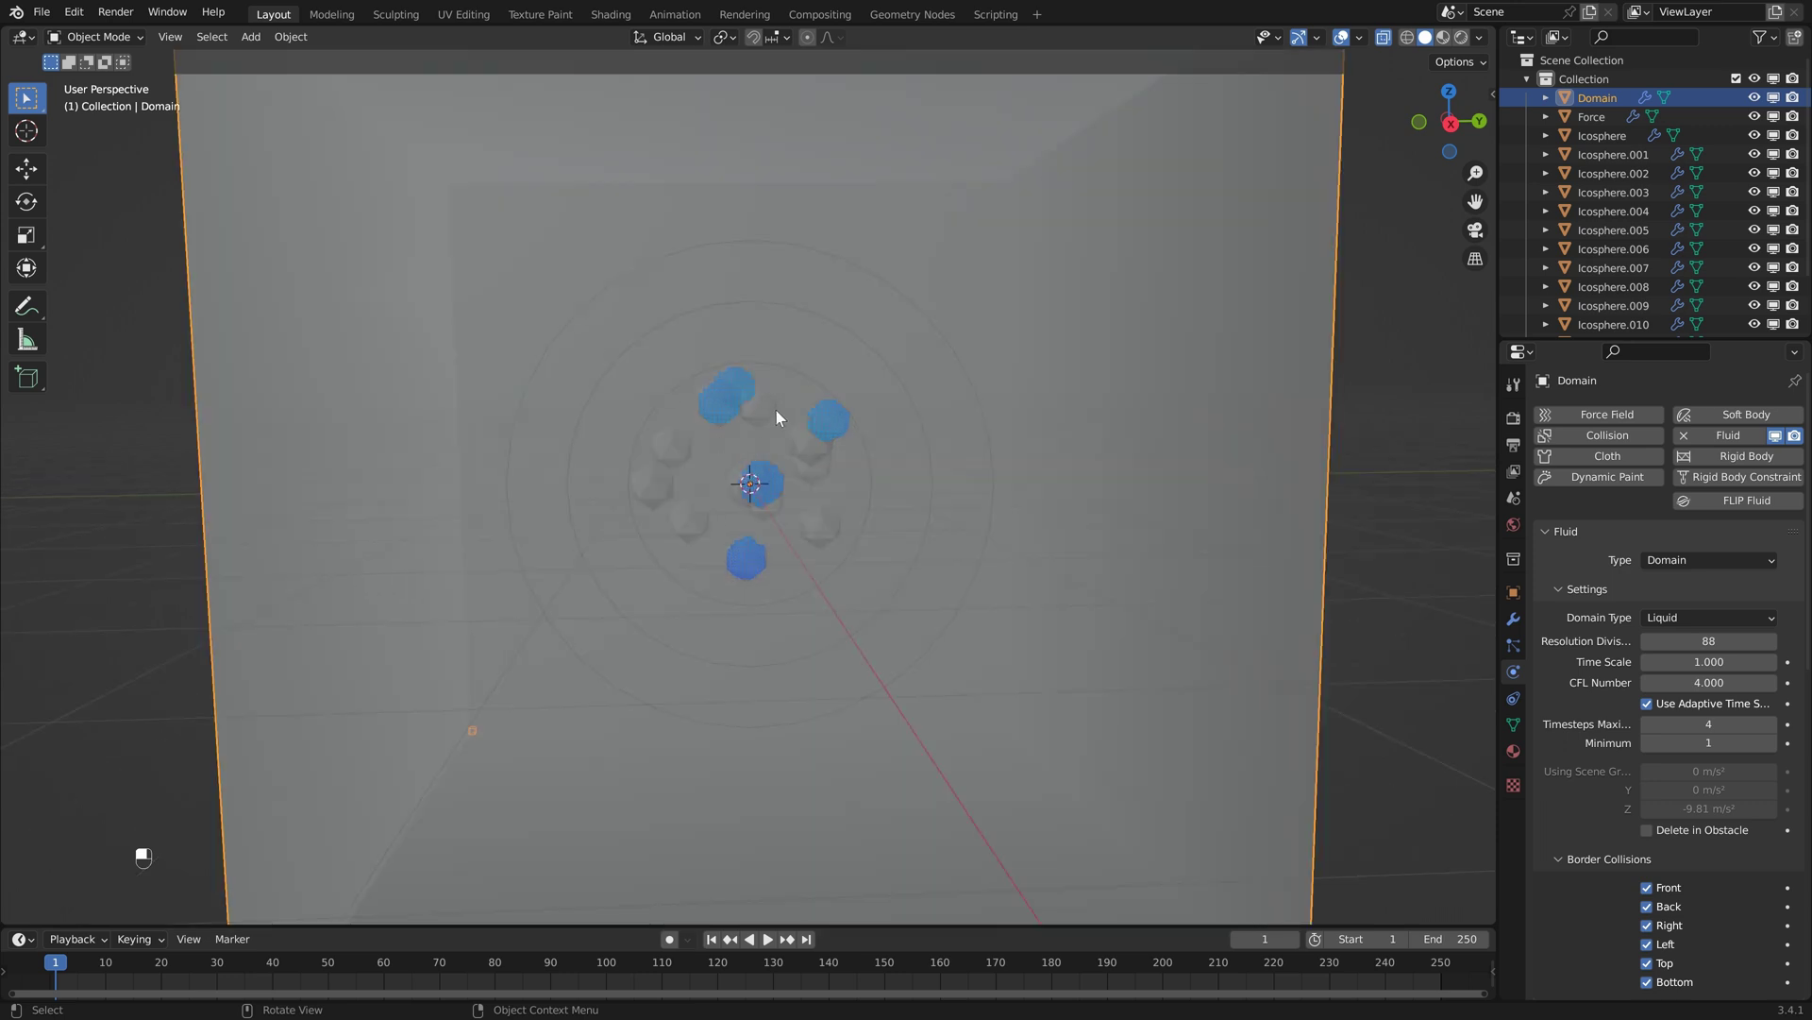
{"action": "key", "text": "s"}
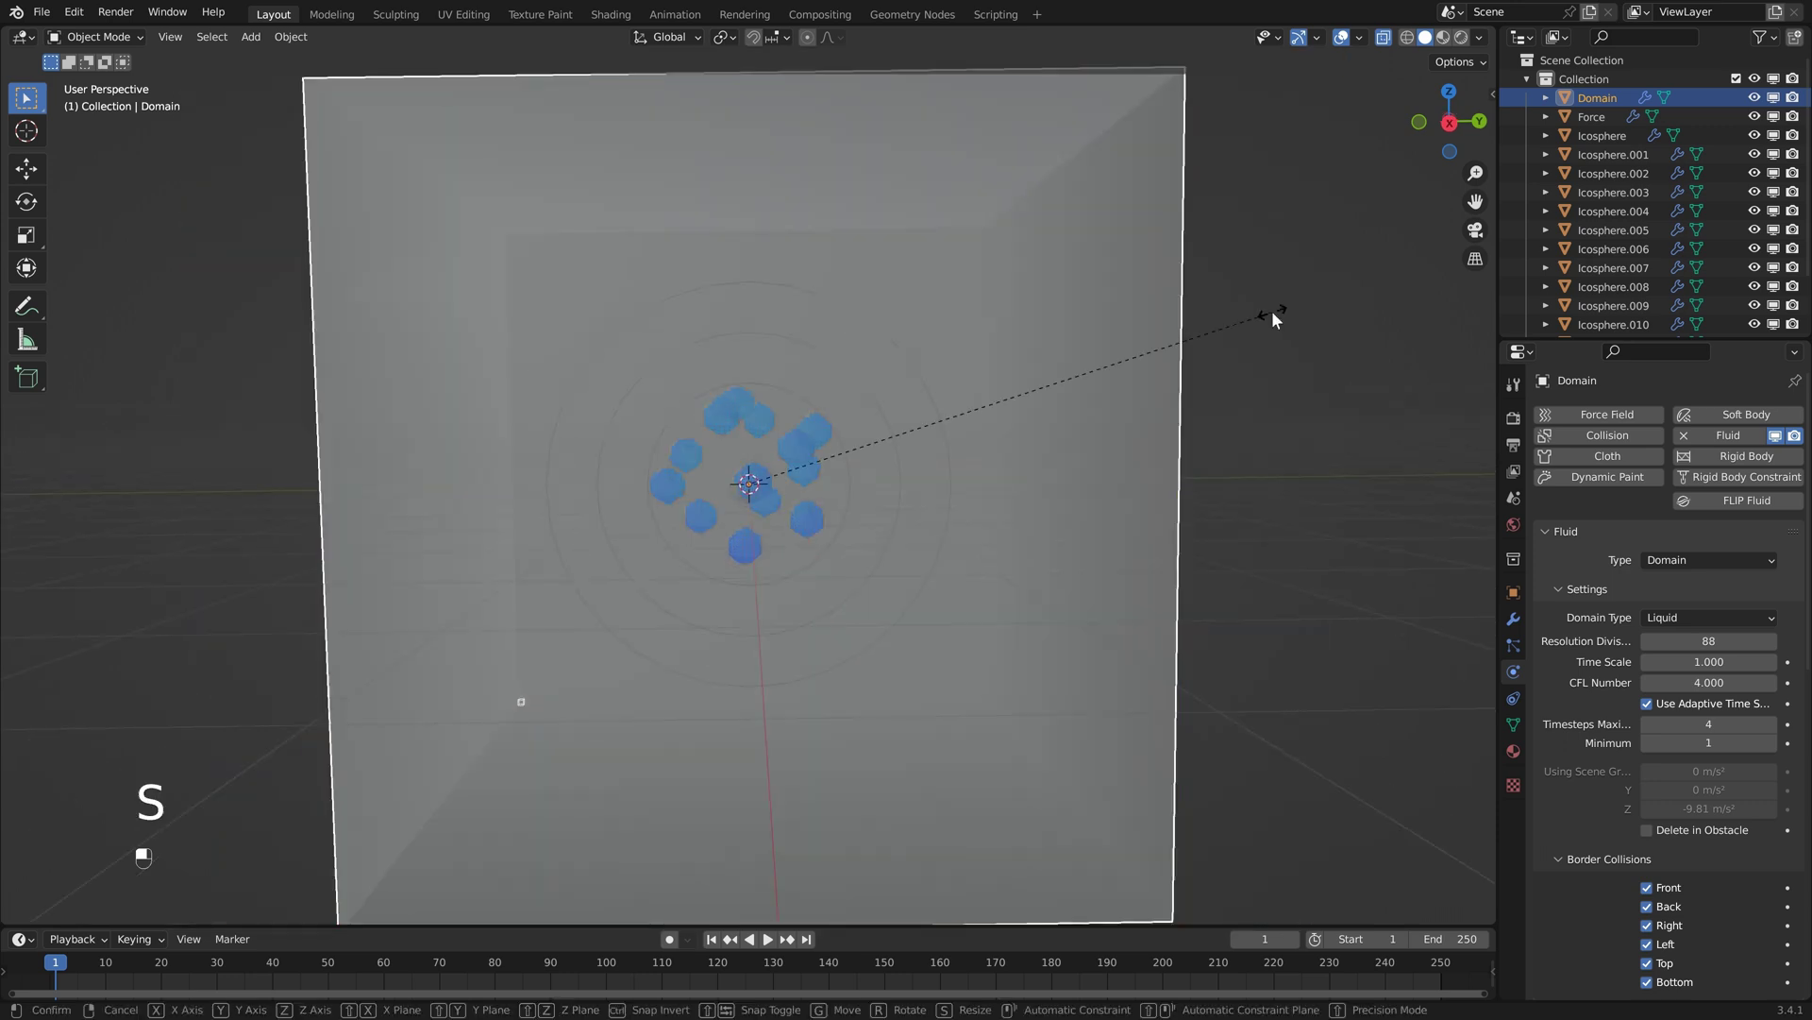
{"action": "left_click", "coordinate": [1226, 326]}
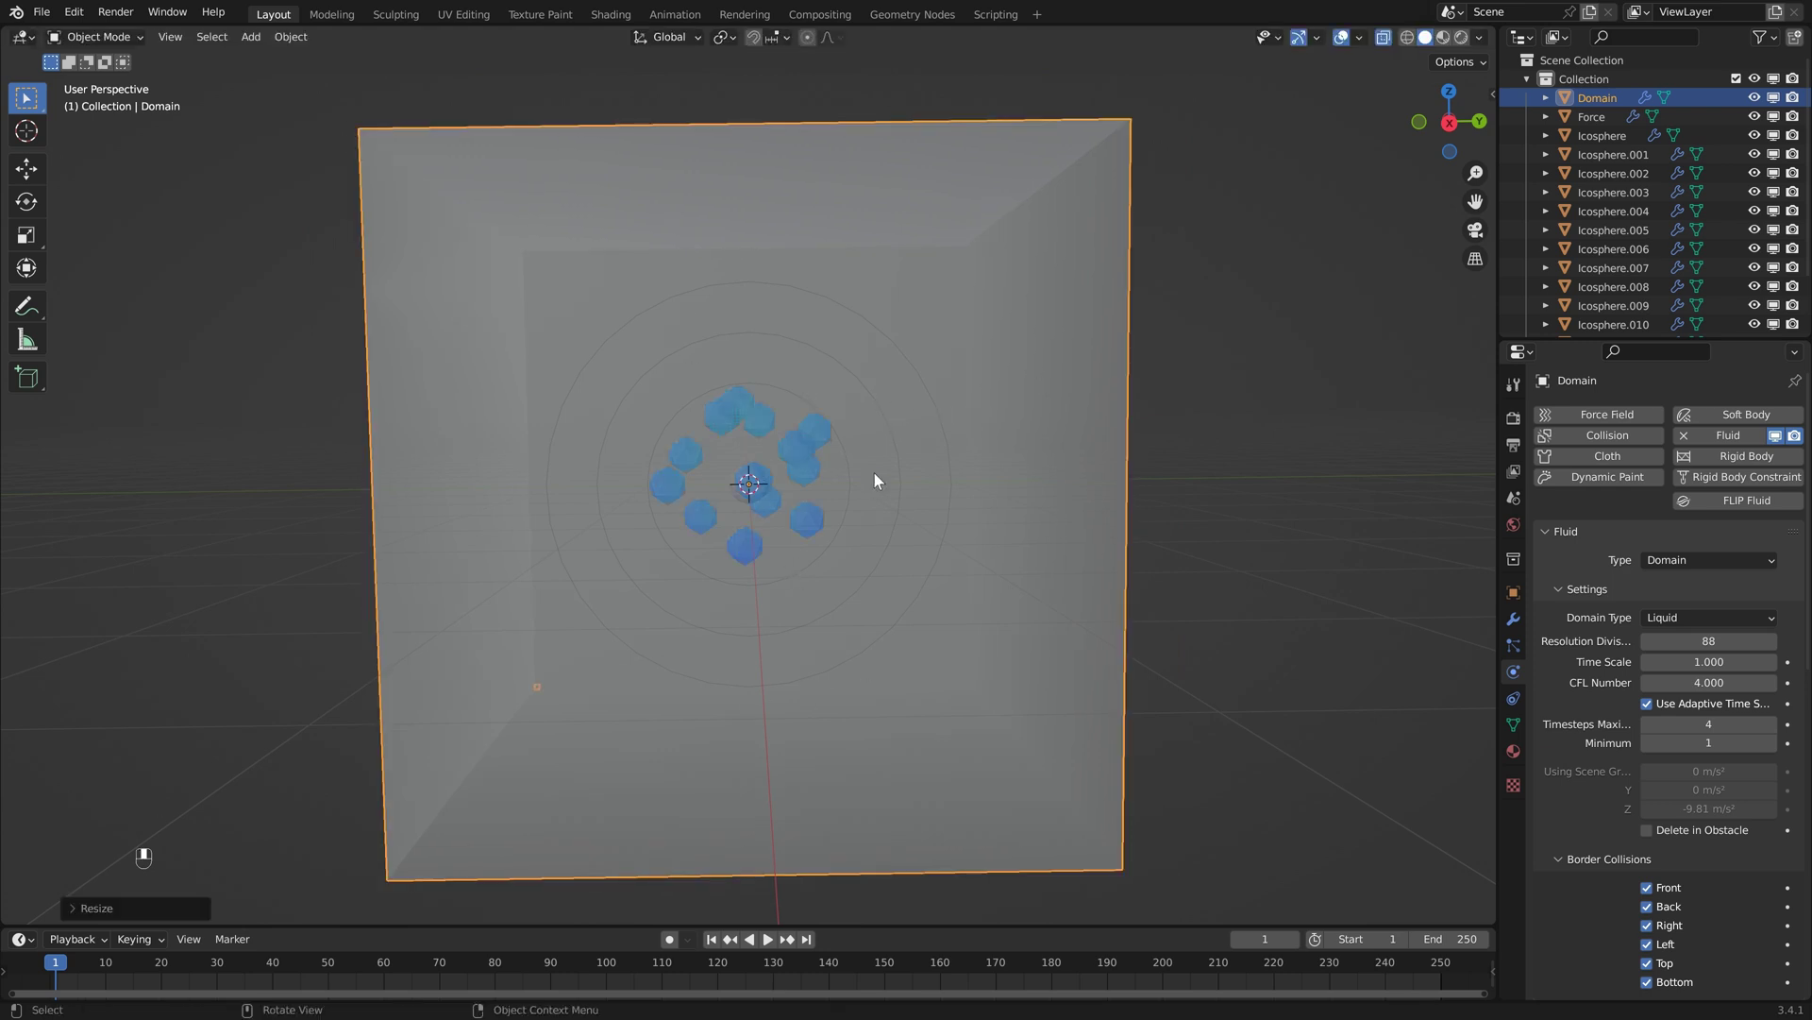
{"action": "key", "text": "ctrl+z"}
{"action": "scroll", "coordinate": [1583, 672], "scroll_direction": "down", "scroll_amount": 15}
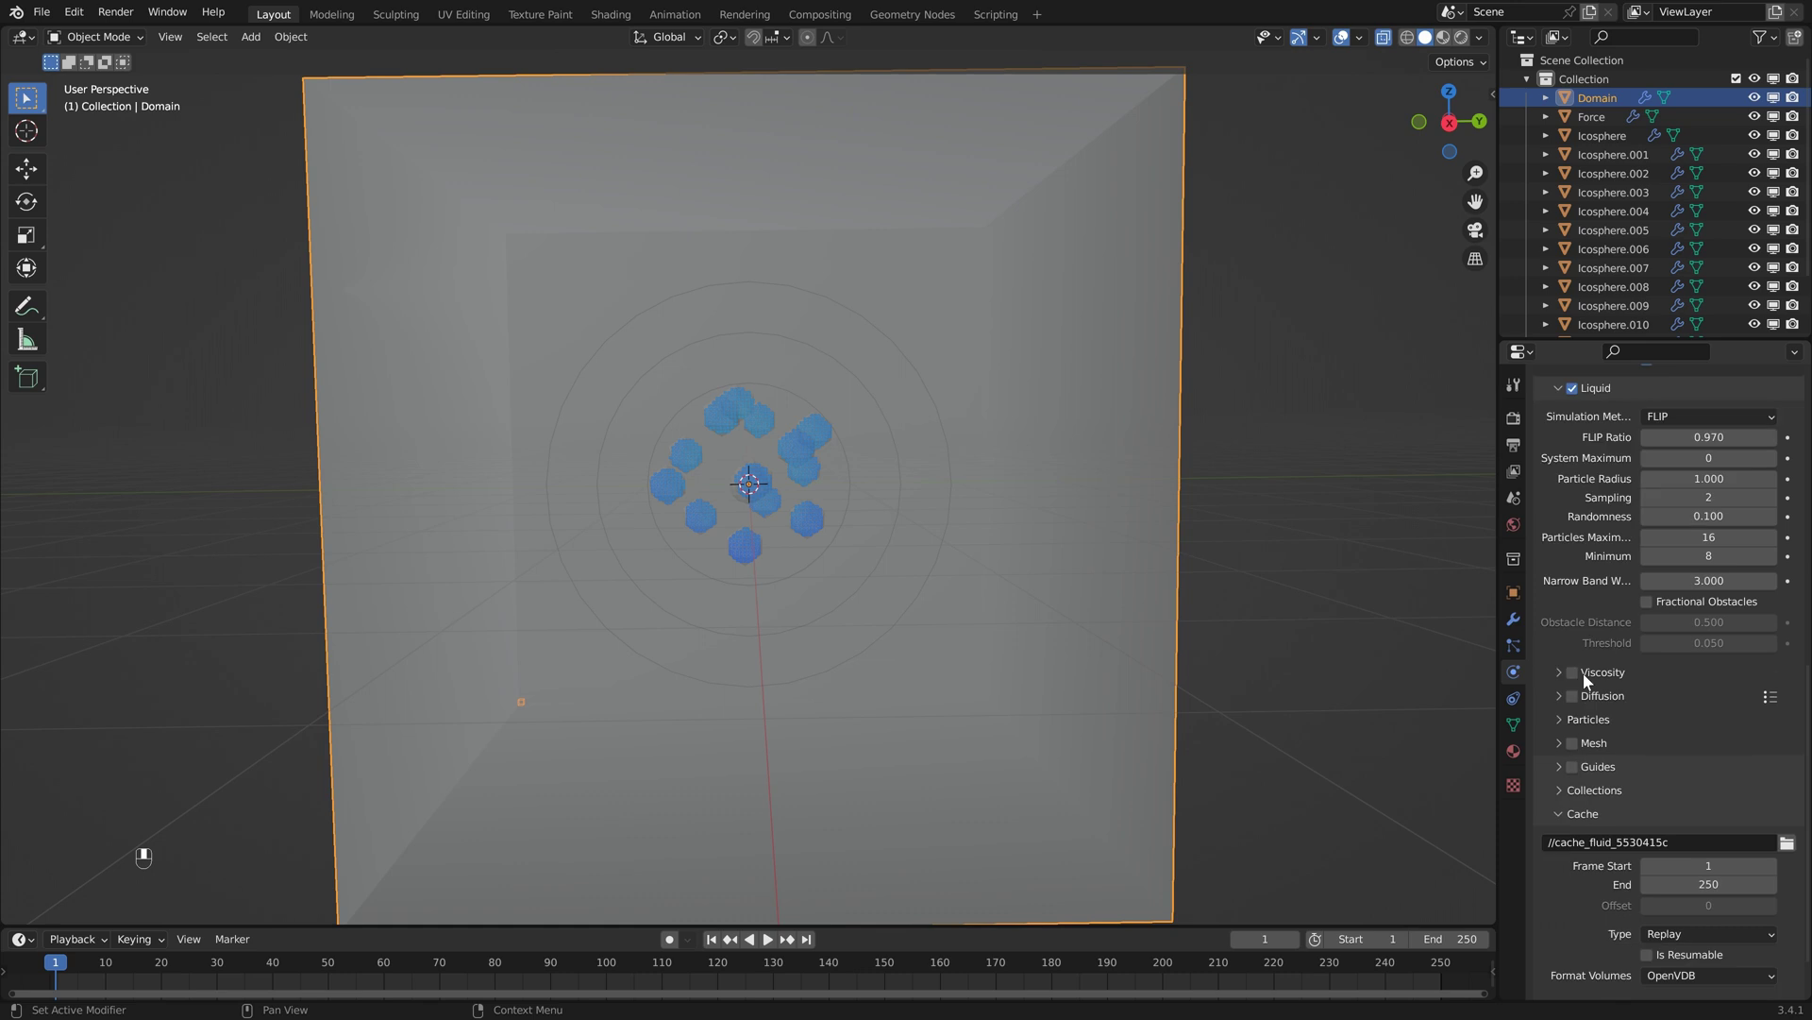
{"action": "scroll", "coordinate": [1583, 675], "scroll_direction": "down", "scroll_amount": 2}
- Enable liquid mesh generation and hide Icosphere.001–.012 from viewport and render
{"action": "left_click", "coordinate": [1572, 677]}
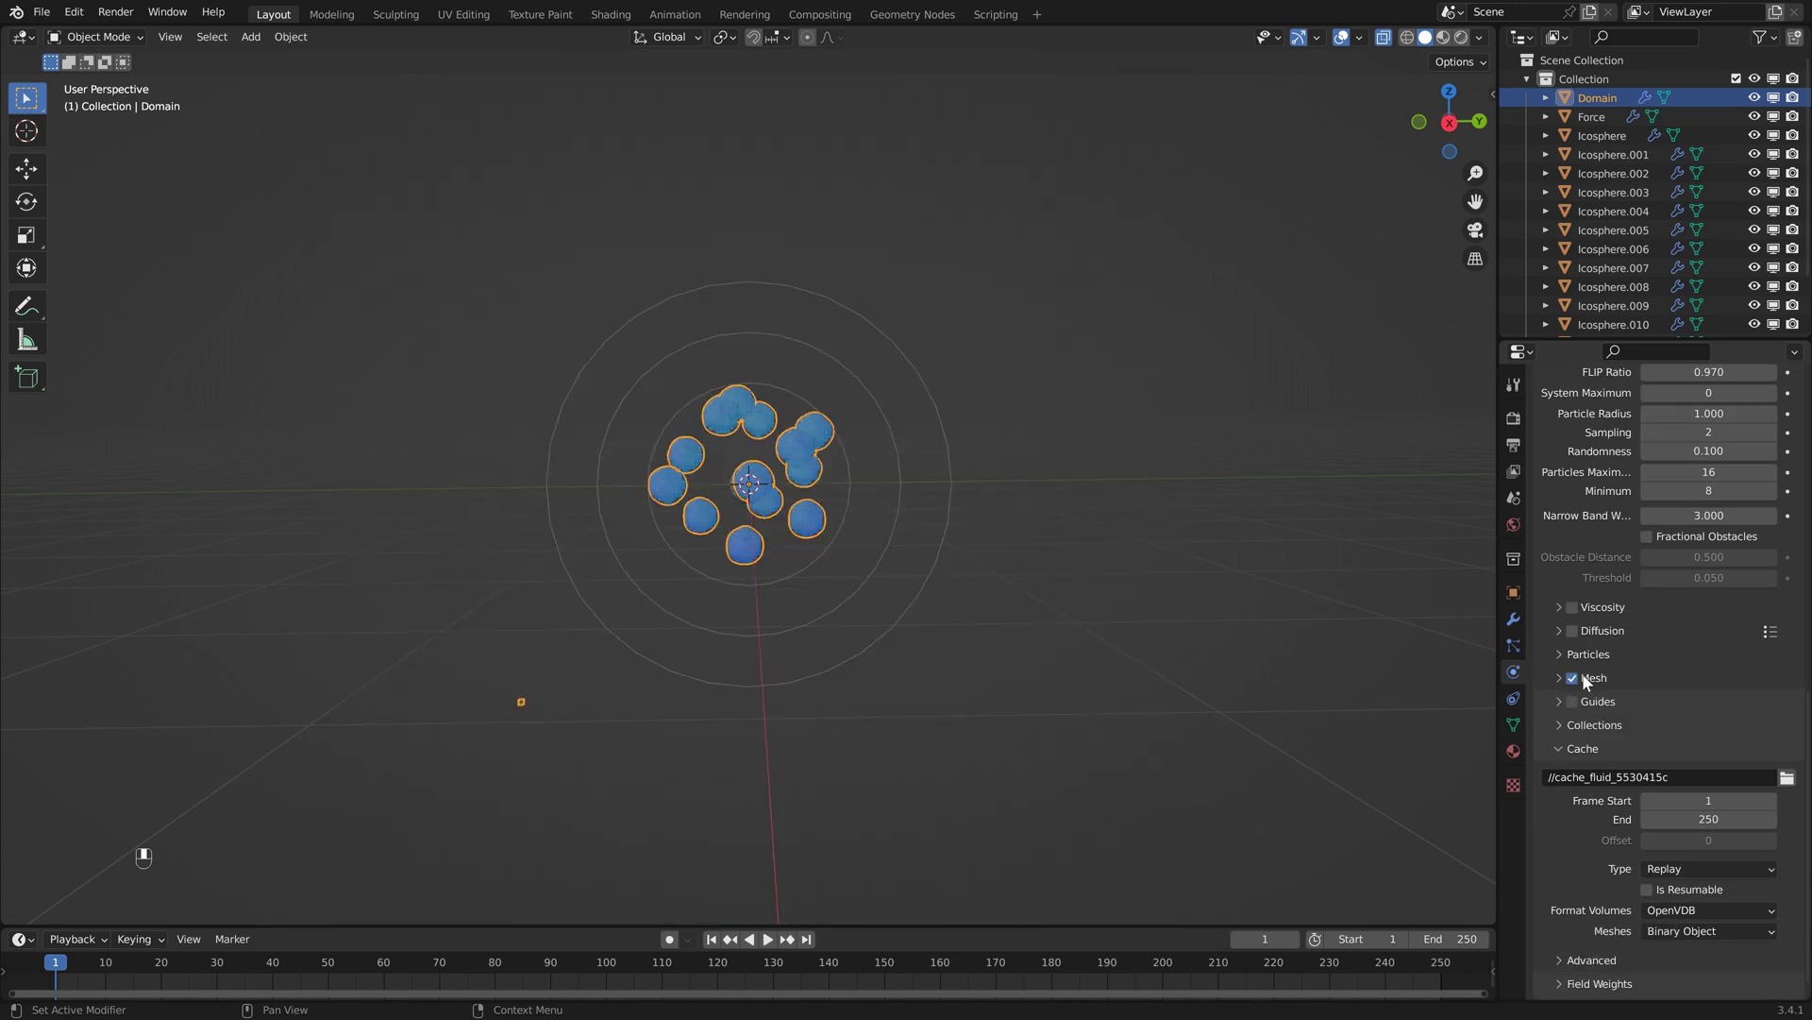
{"action": "scroll", "coordinate": [819, 414], "scroll_direction": "up", "scroll_amount": 2}
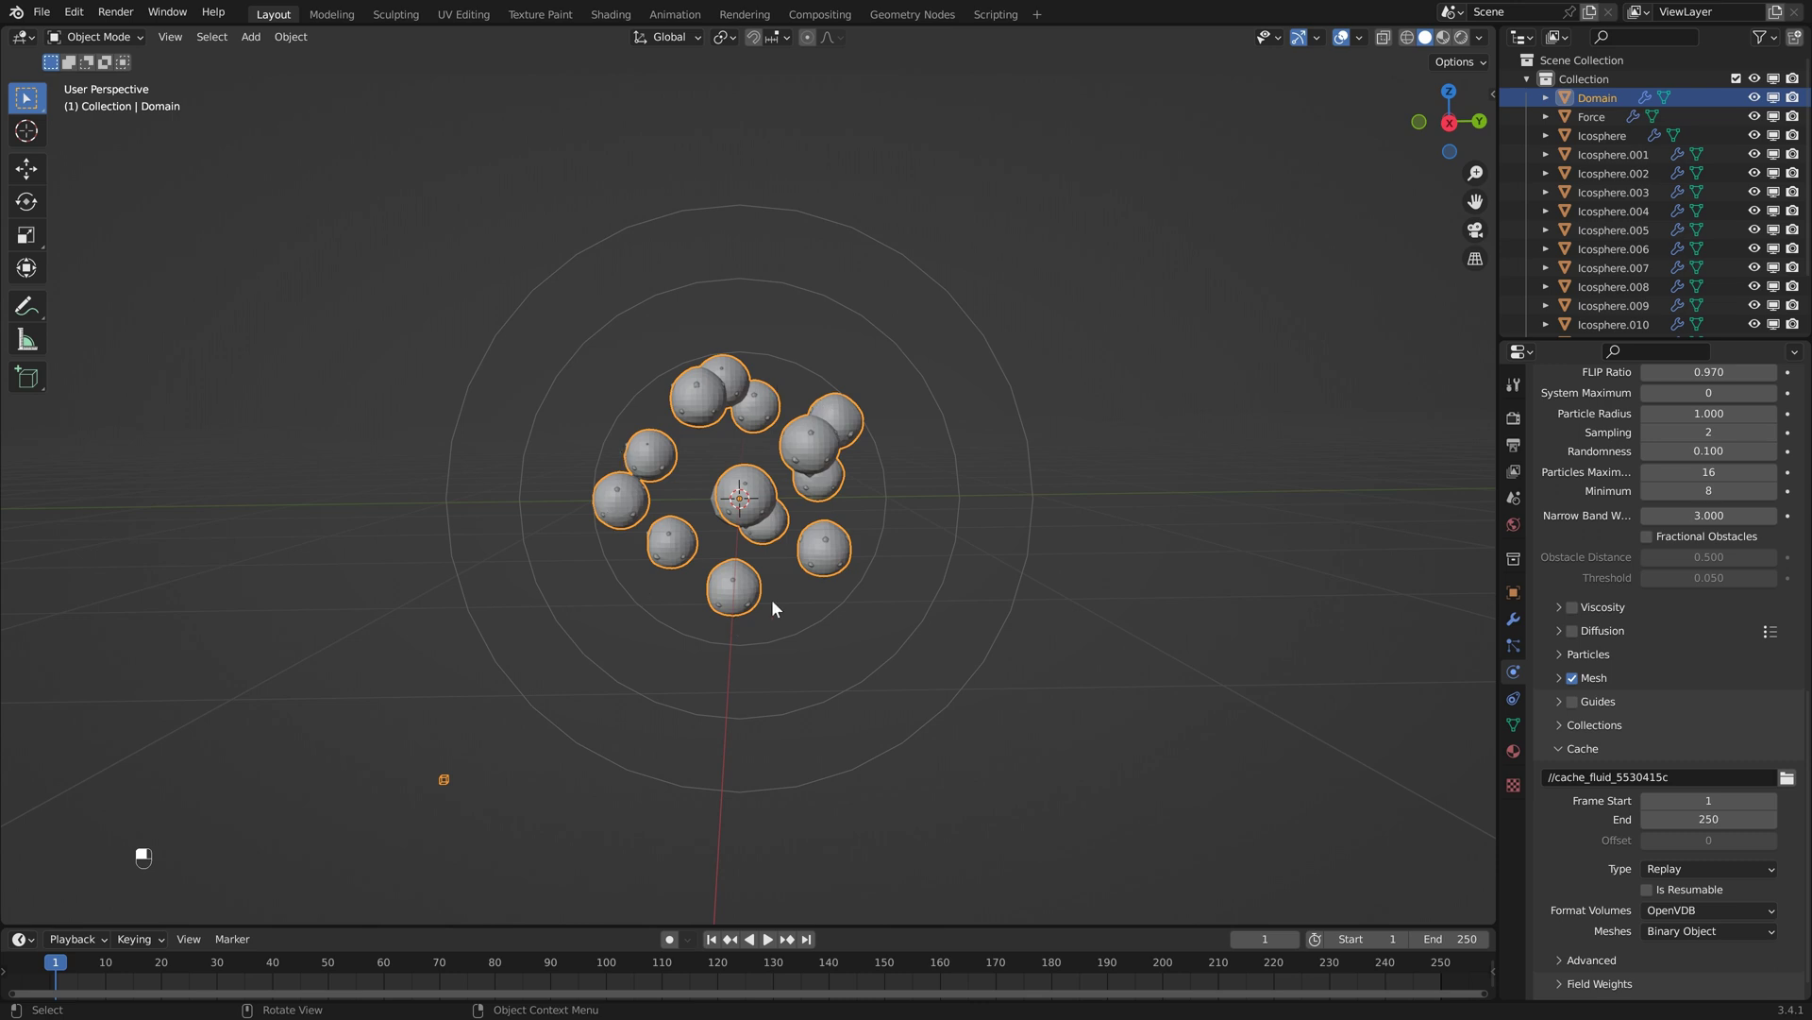
{"action": "left_click_drag", "start_coordinate": [1754, 154], "coordinate": [1752, 318]}
{"action": "scroll", "coordinate": [1752, 315], "scroll_direction": "down", "scroll_amount": 1}
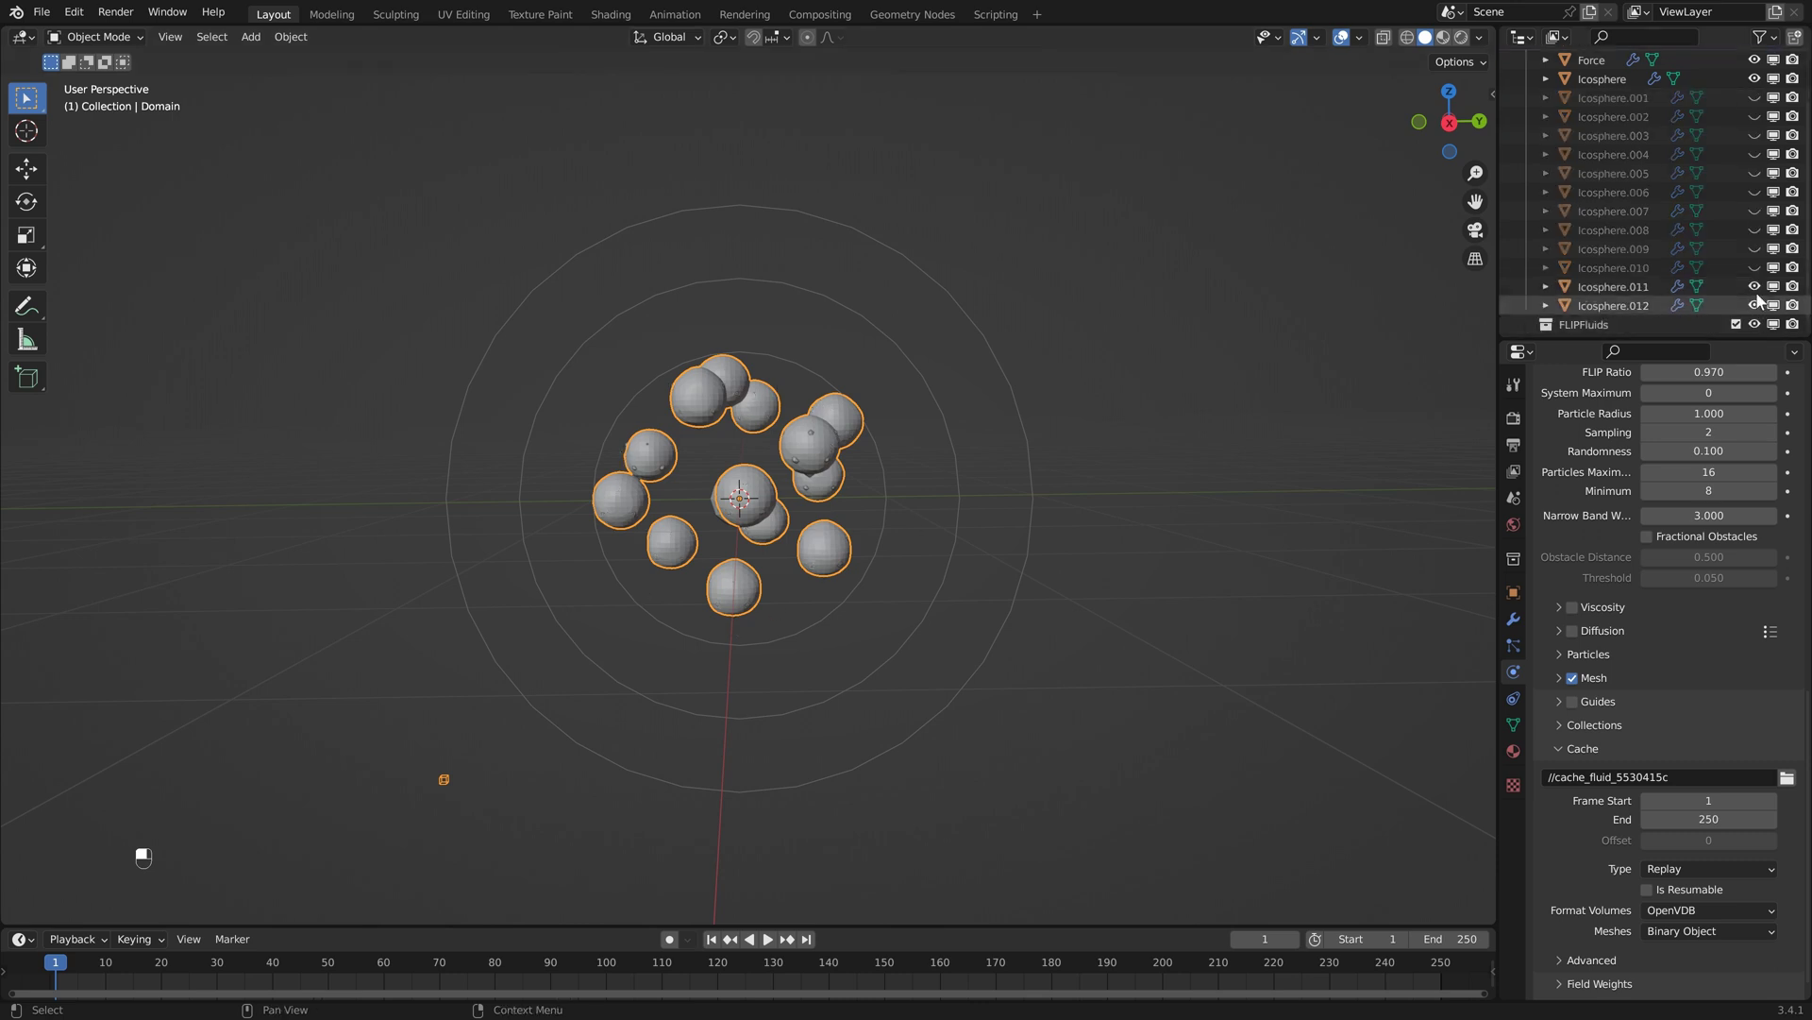
{"action": "scroll", "coordinate": [1755, 298], "scroll_direction": "up", "scroll_amount": 1}
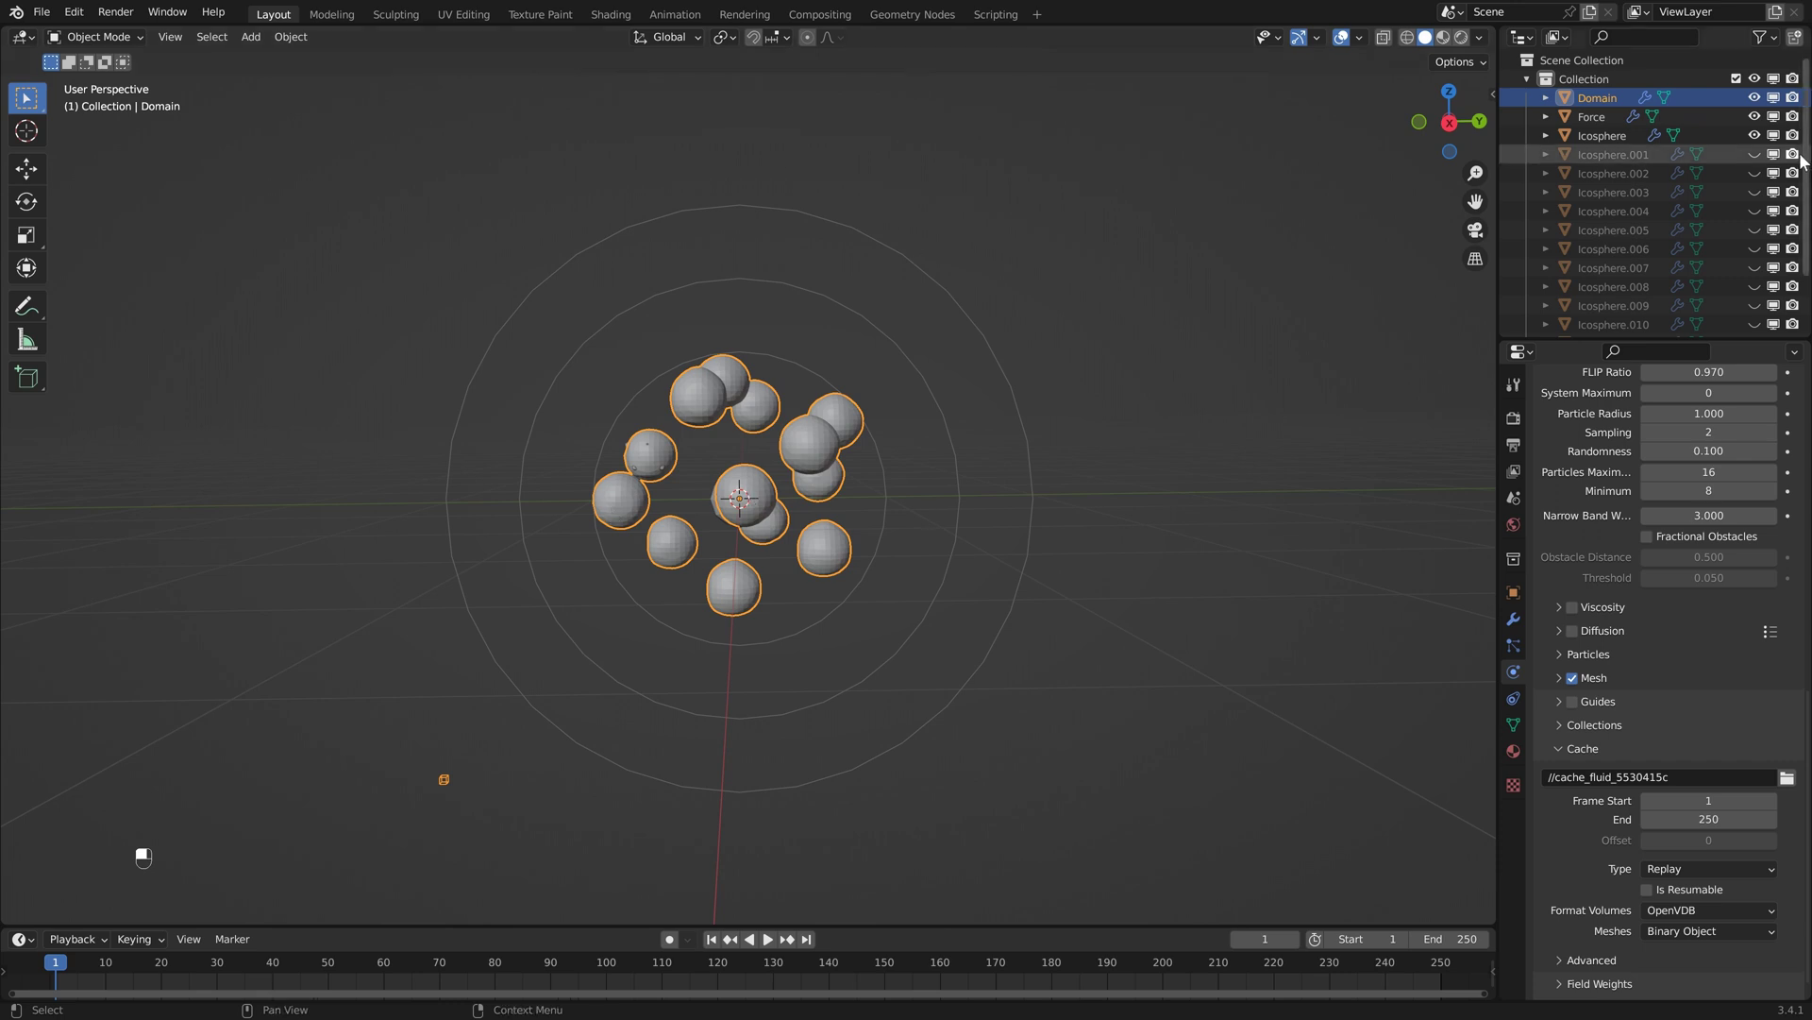
{"action": "left_click_drag", "start_coordinate": [1792, 154], "coordinate": [1794, 330]}
{"action": "scroll", "coordinate": [1652, 236], "scroll_direction": "down", "scroll_amount": 2}
{"action": "middle_click_drag", "start_coordinate": [850, 613], "coordinate": [874, 614]}
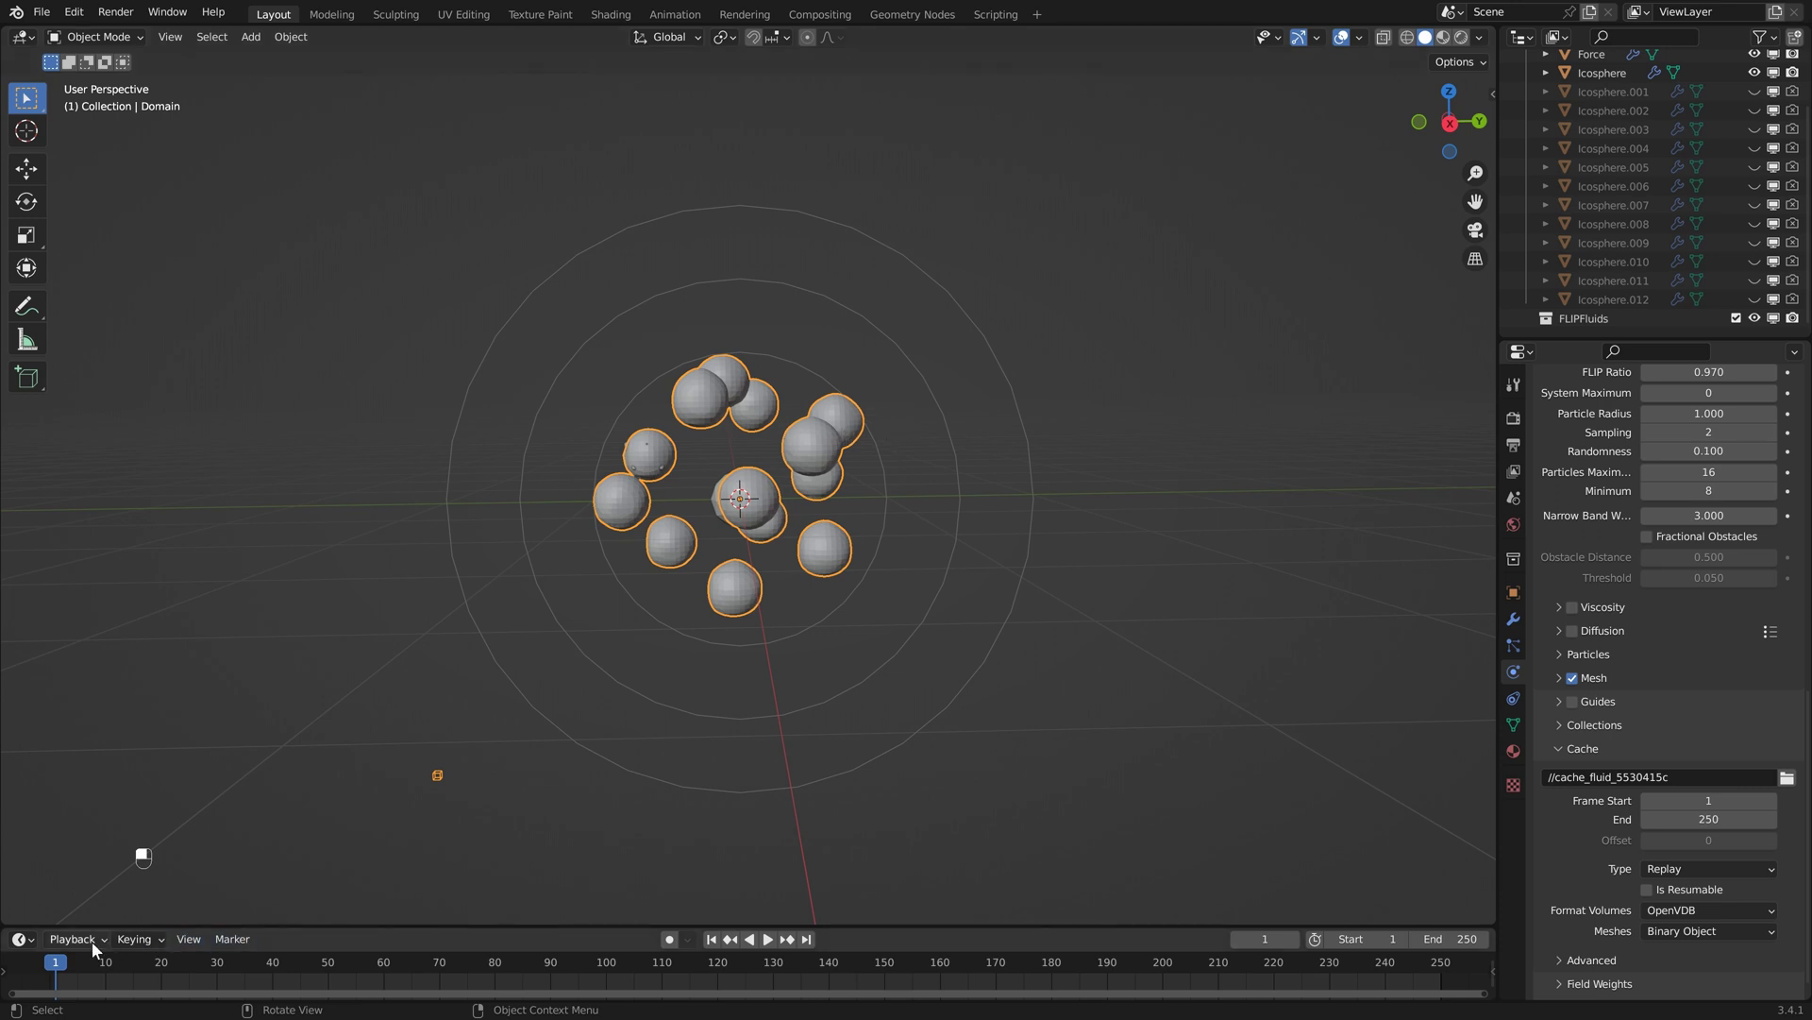
{"action": "scroll", "coordinate": [1550, 512], "scroll_direction": "up", "scroll_amount": 6}
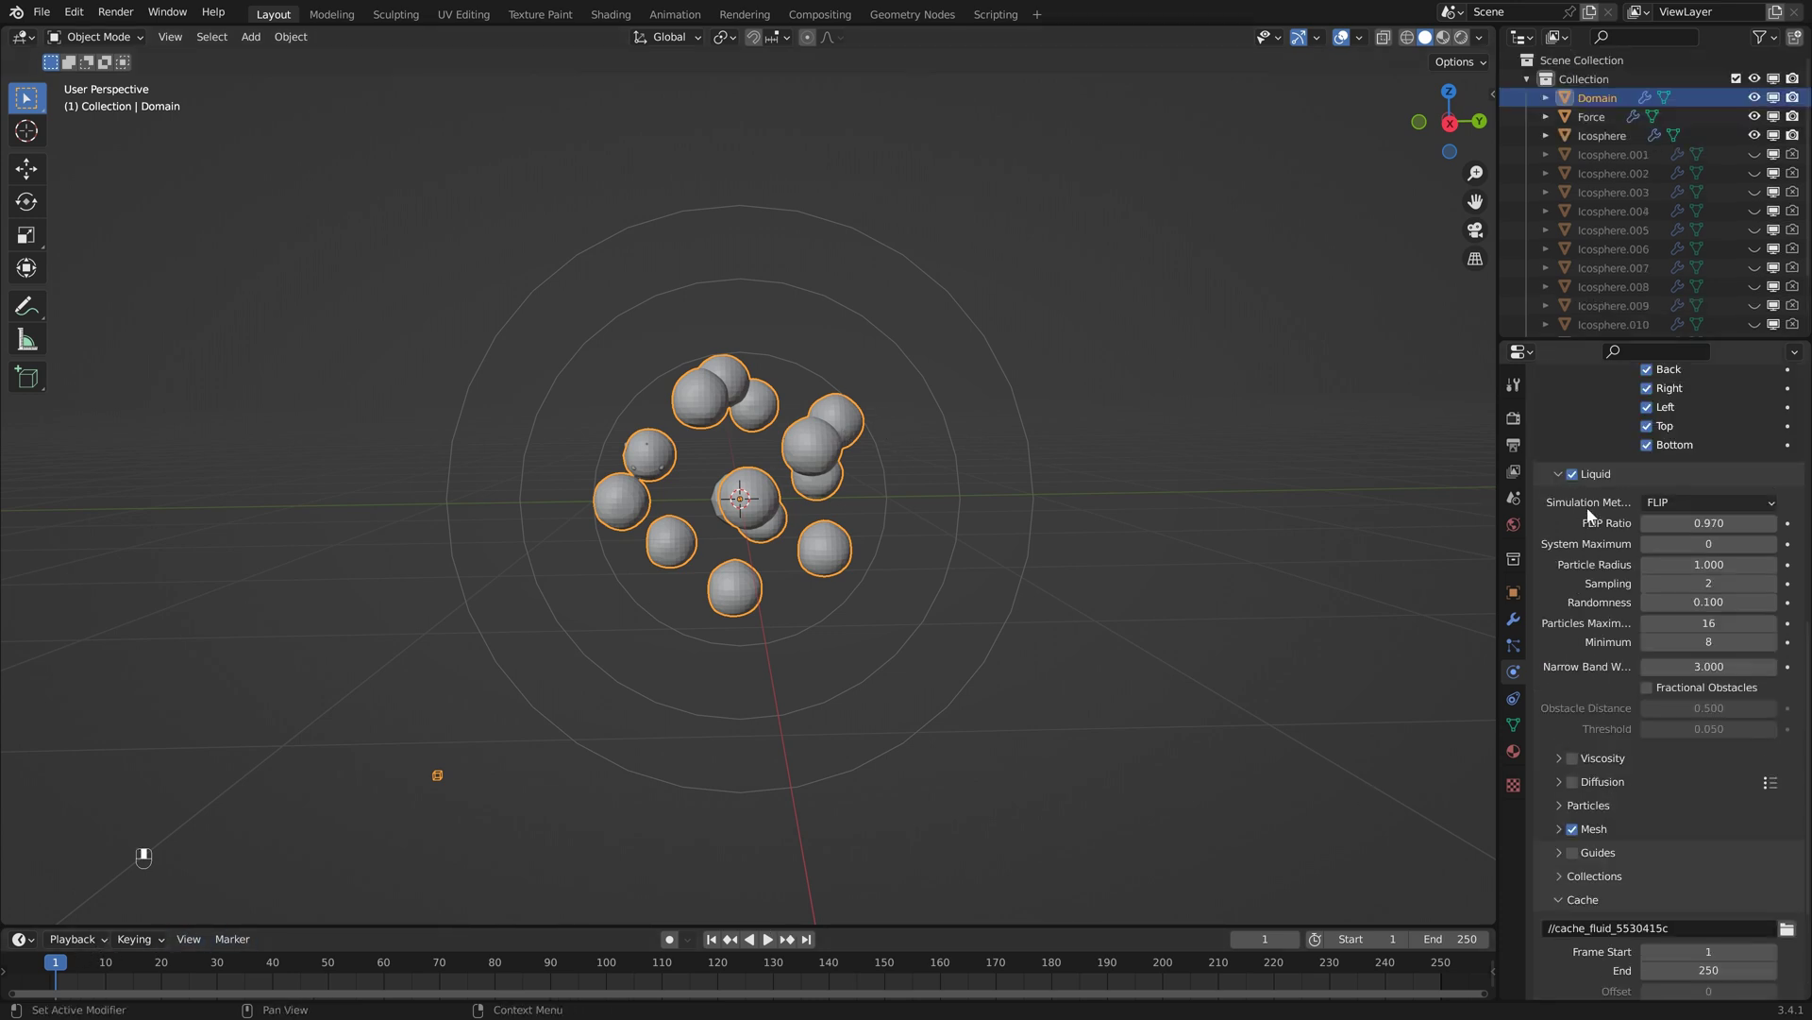
{"action": "scroll", "coordinate": [1588, 500], "scroll_direction": "up", "scroll_amount": 10}
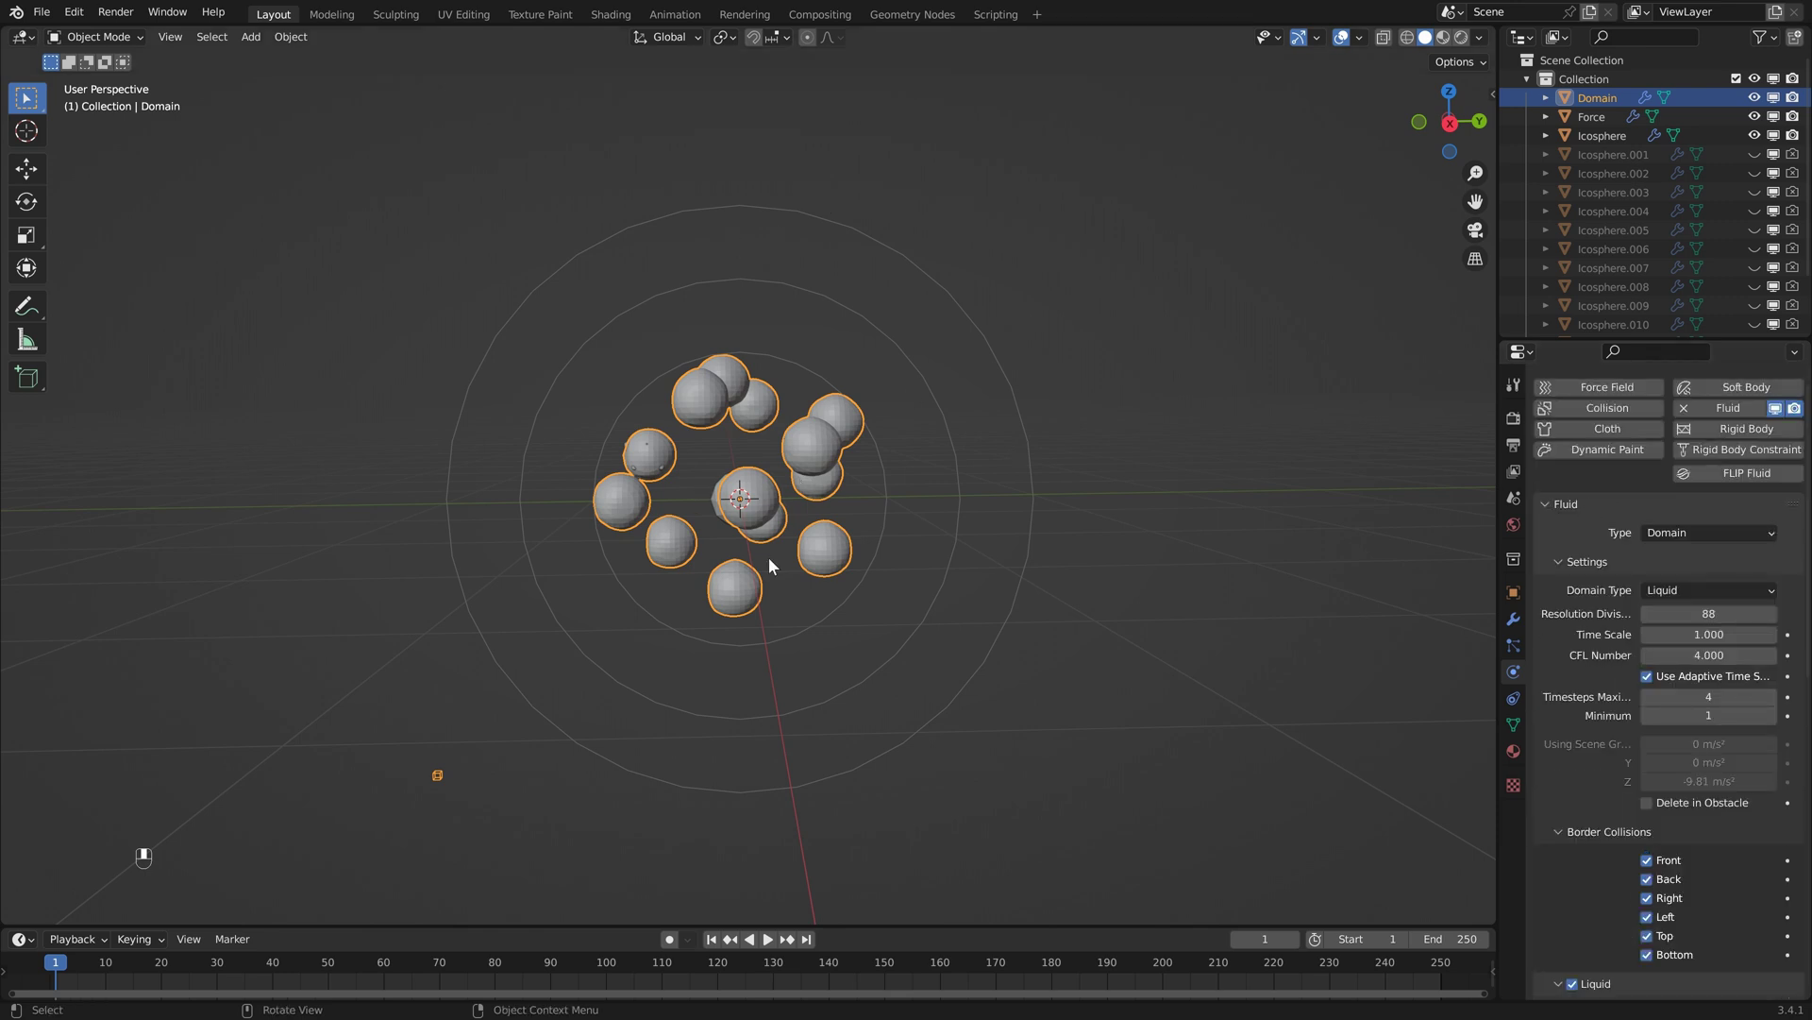
{"action": "left_click", "coordinate": [1705, 634]}
{"action": "type", "text": "1"}
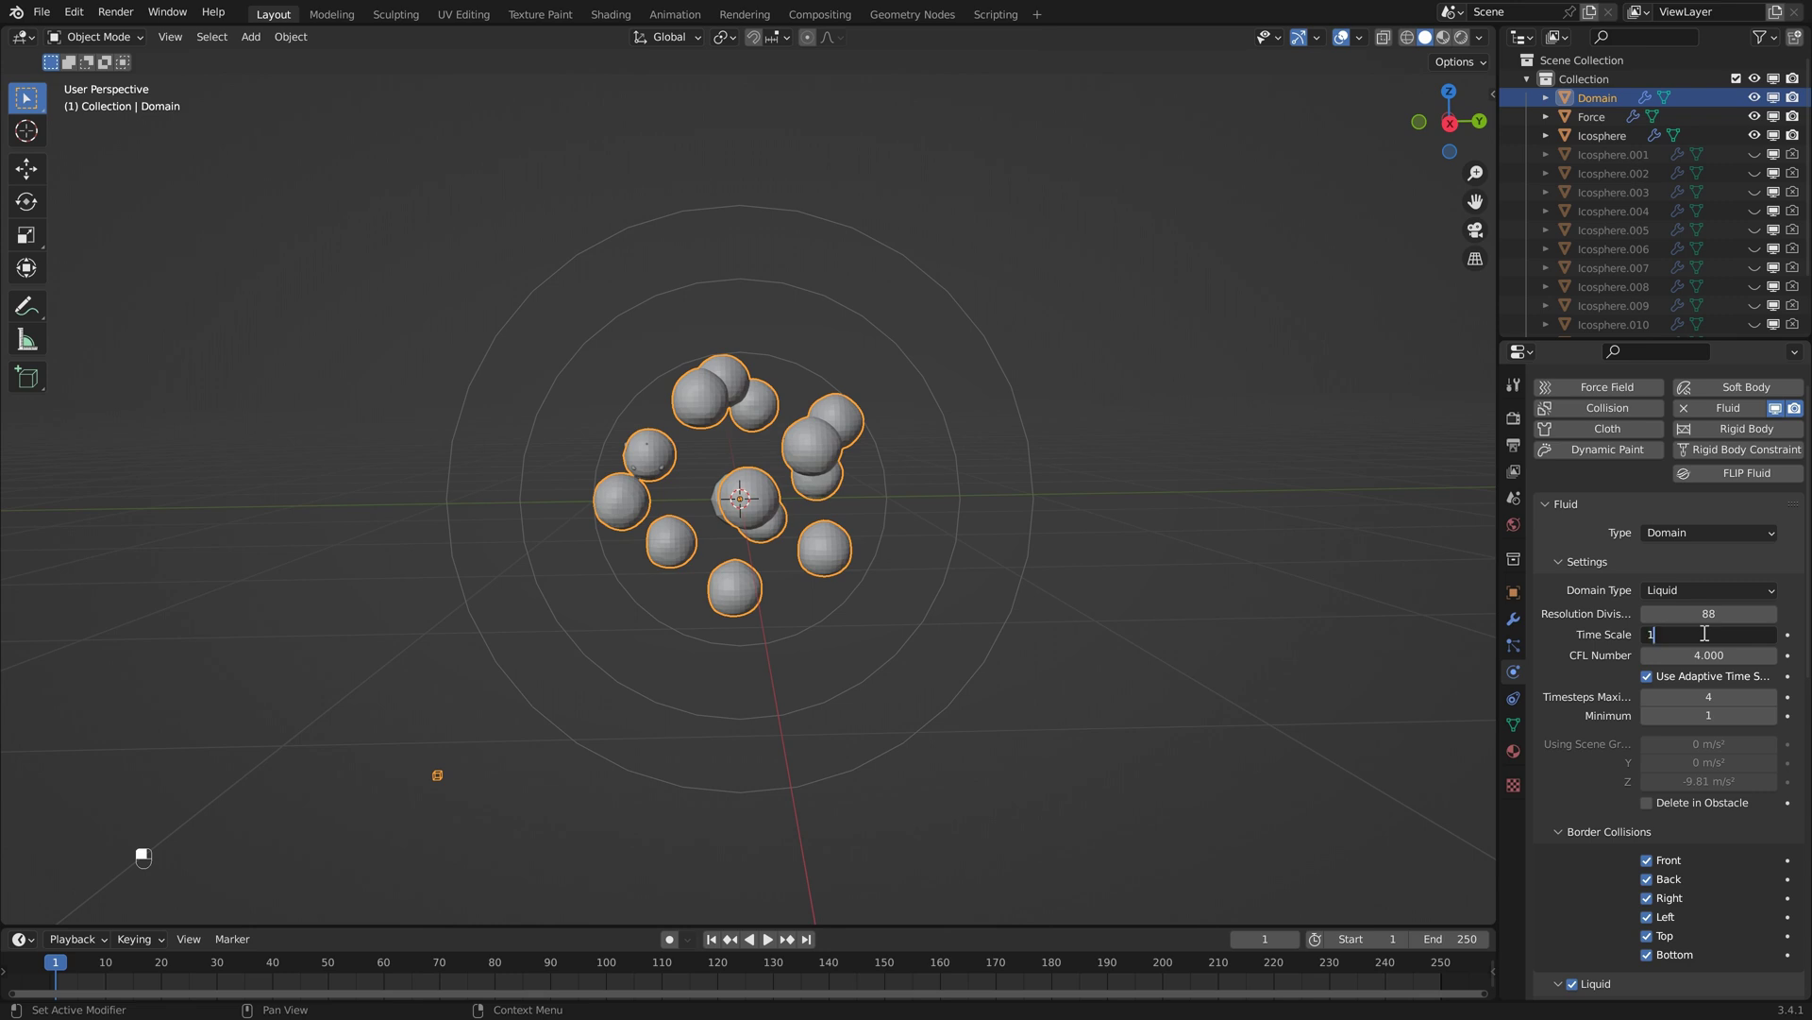
{"action": "key", "text": "Return"}
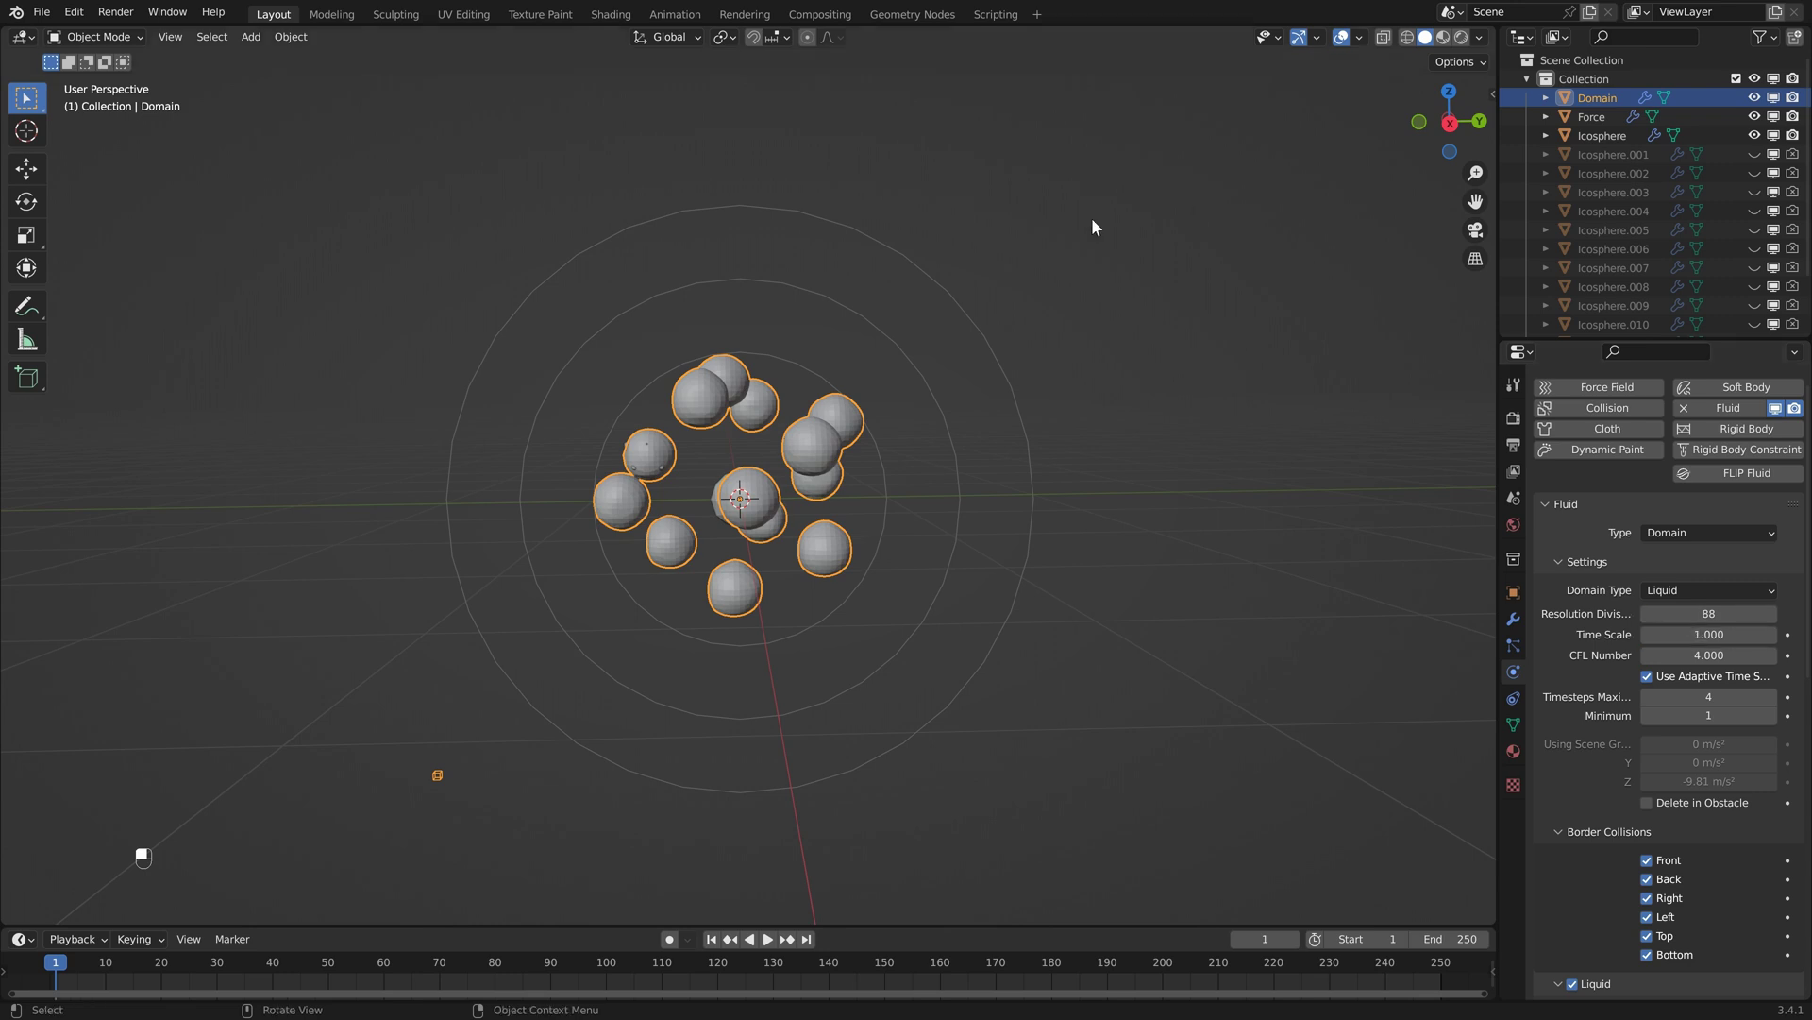
{"action": "key", "text": "space"}
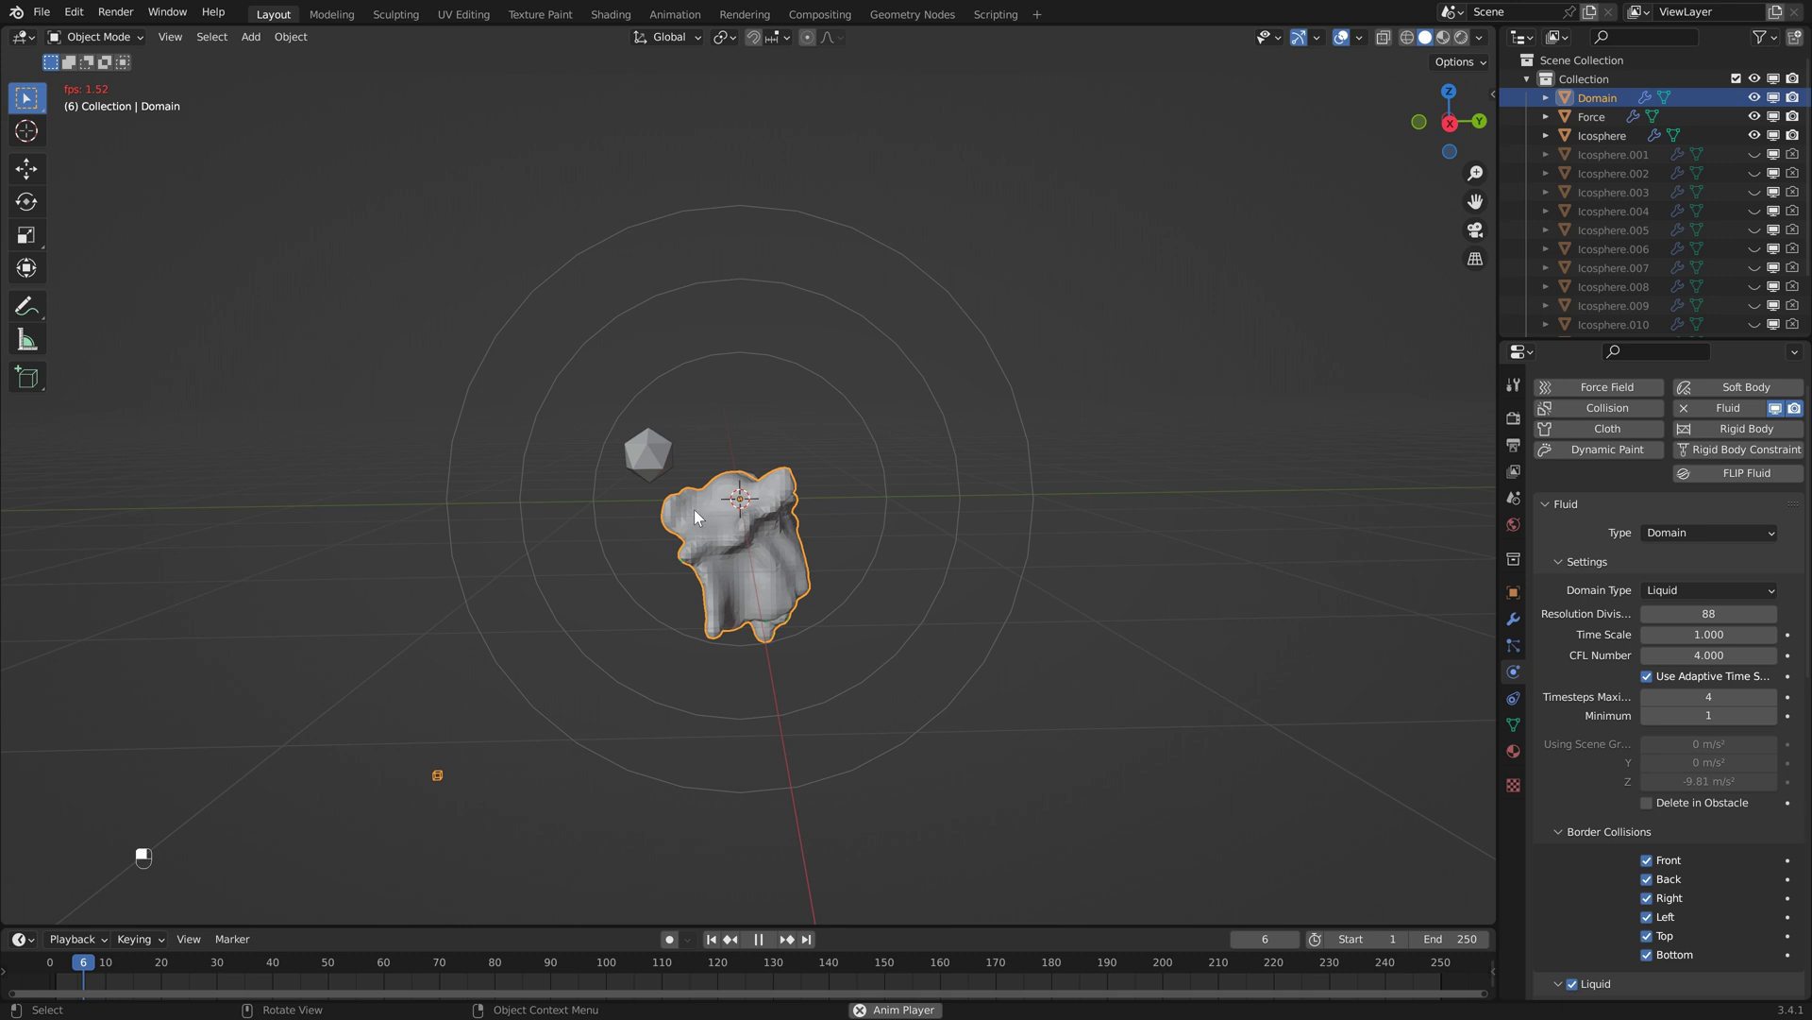
{"action": "key", "text": "space"}
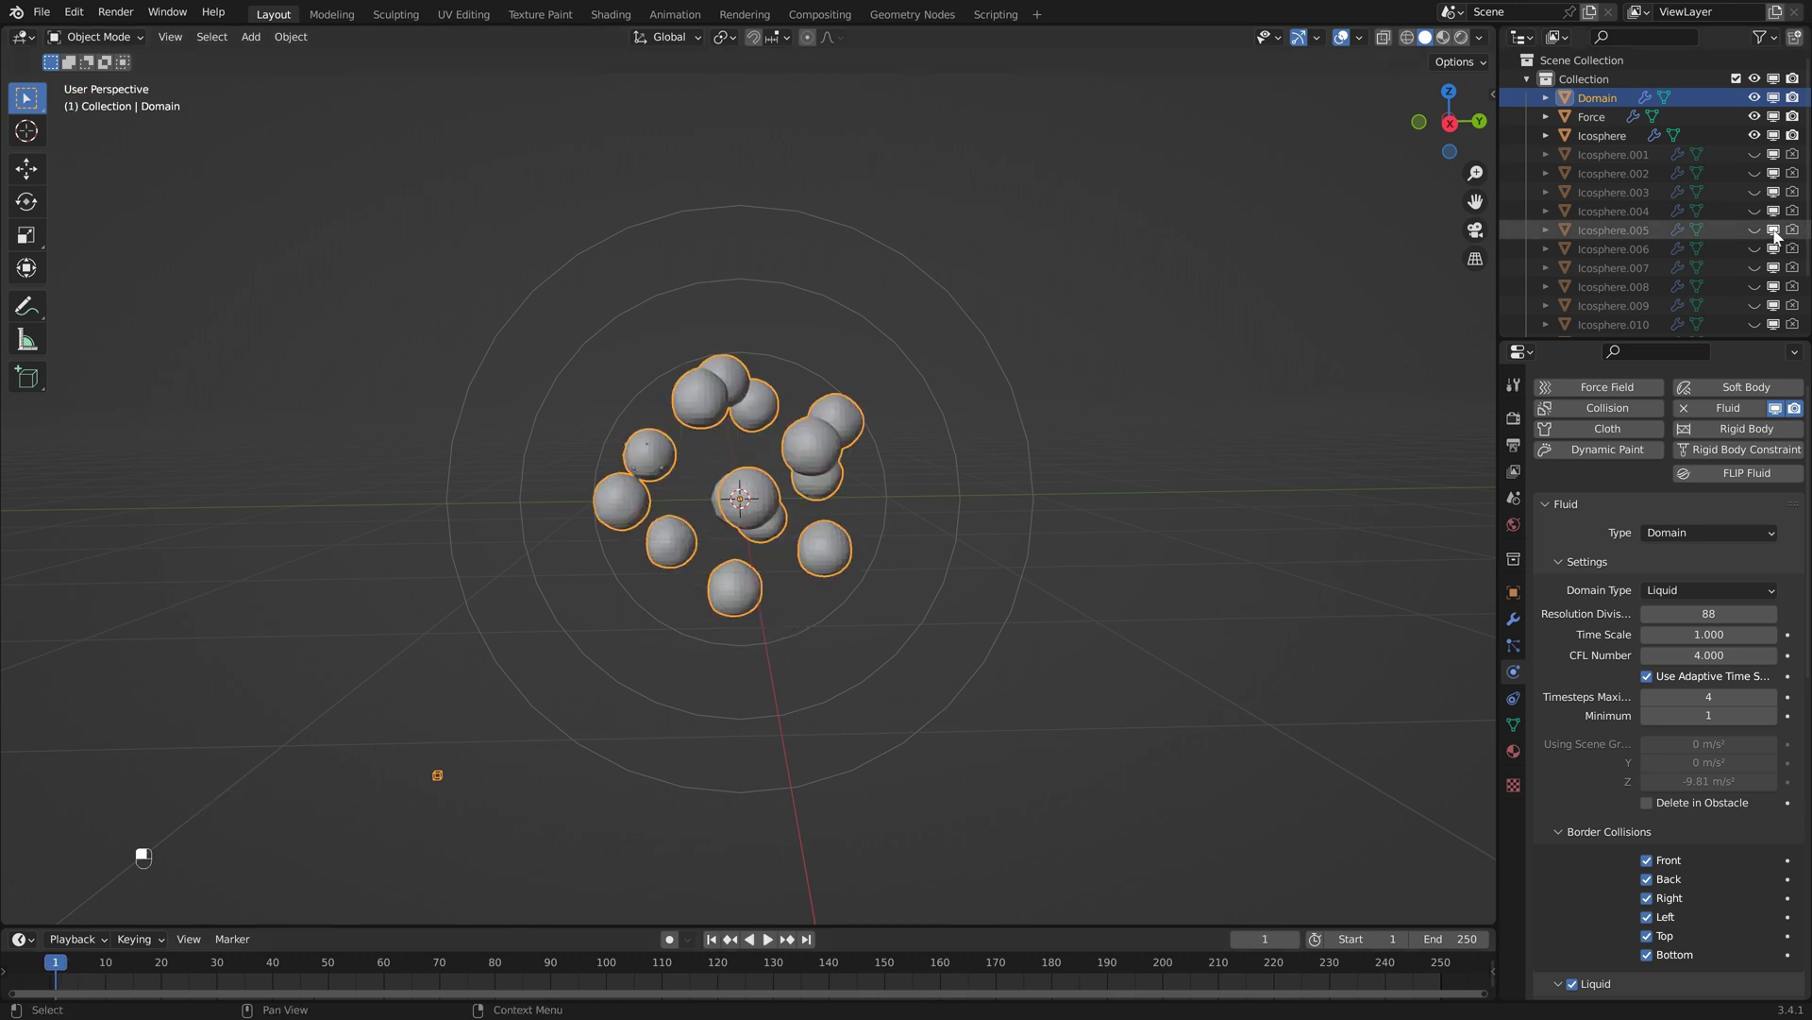
{"action": "key", "text": "space"}
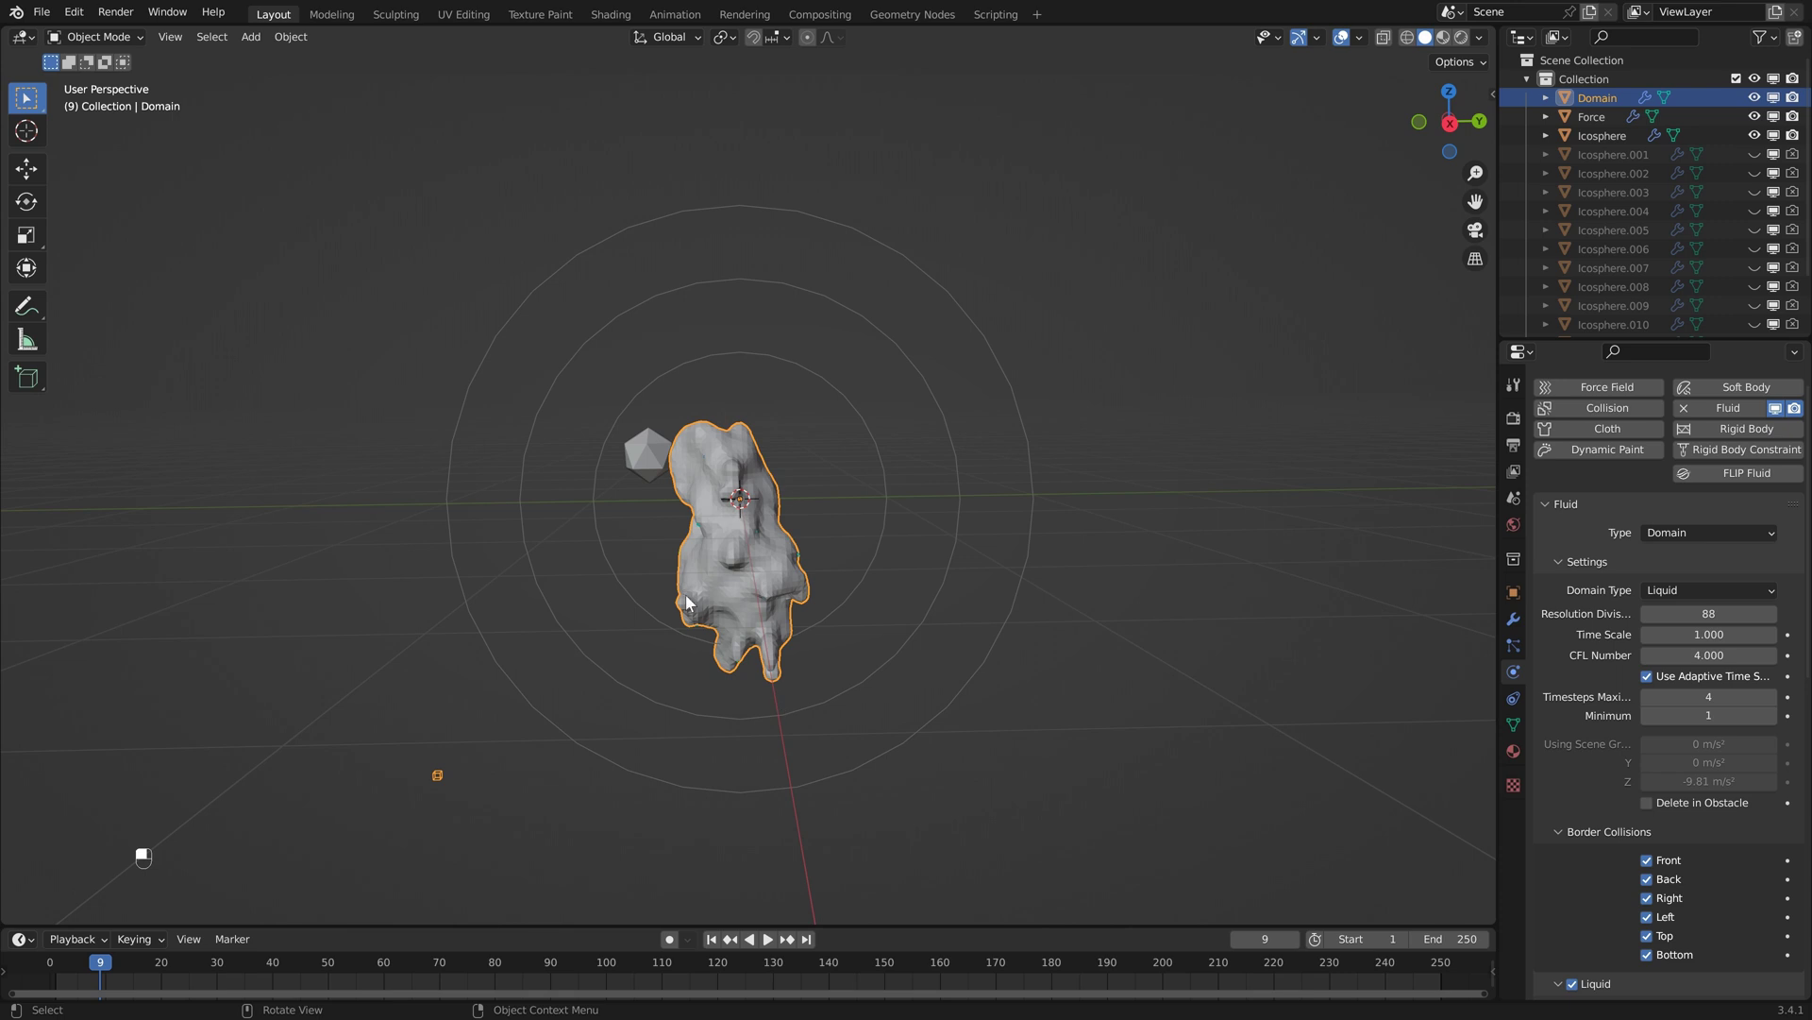
{"action": "key", "text": "shift+Left"}
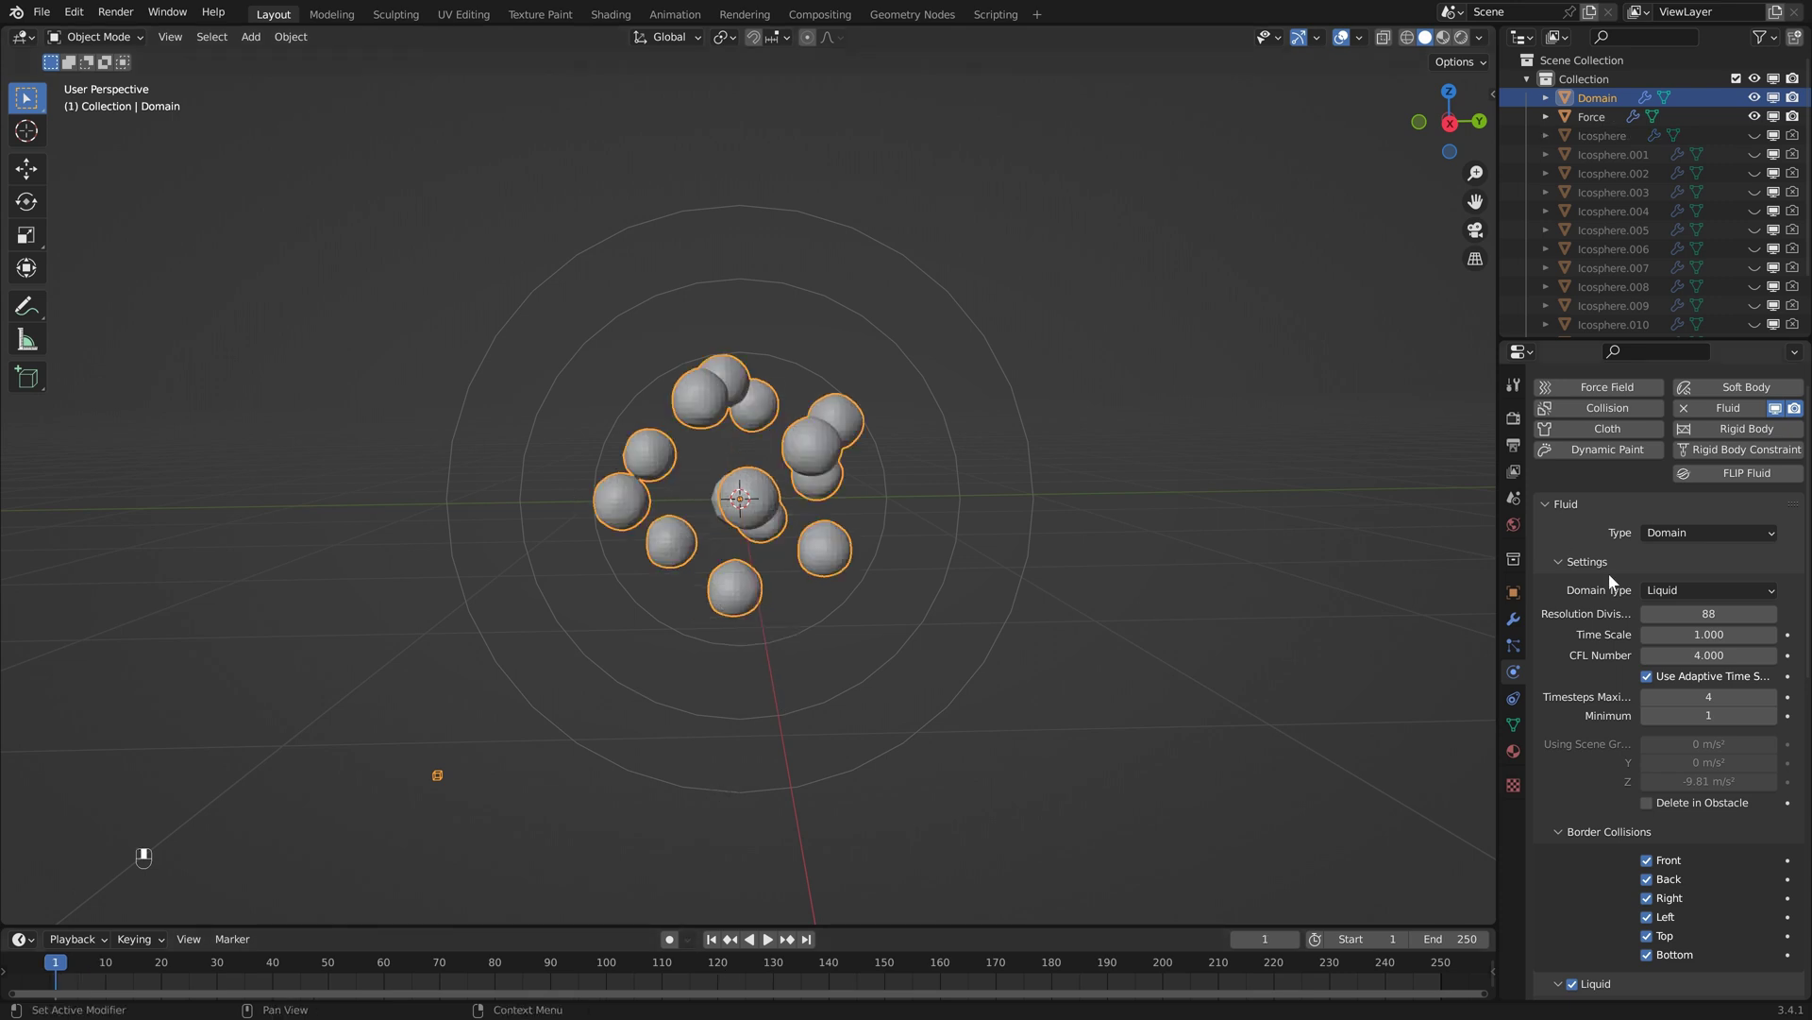
- Set the Domain's Gravity field weight to 0
{"action": "scroll", "coordinate": [1609, 574], "scroll_direction": "down", "scroll_amount": 8}
{"action": "scroll", "coordinate": [1606, 586], "scroll_direction": "down", "scroll_amount": 8}
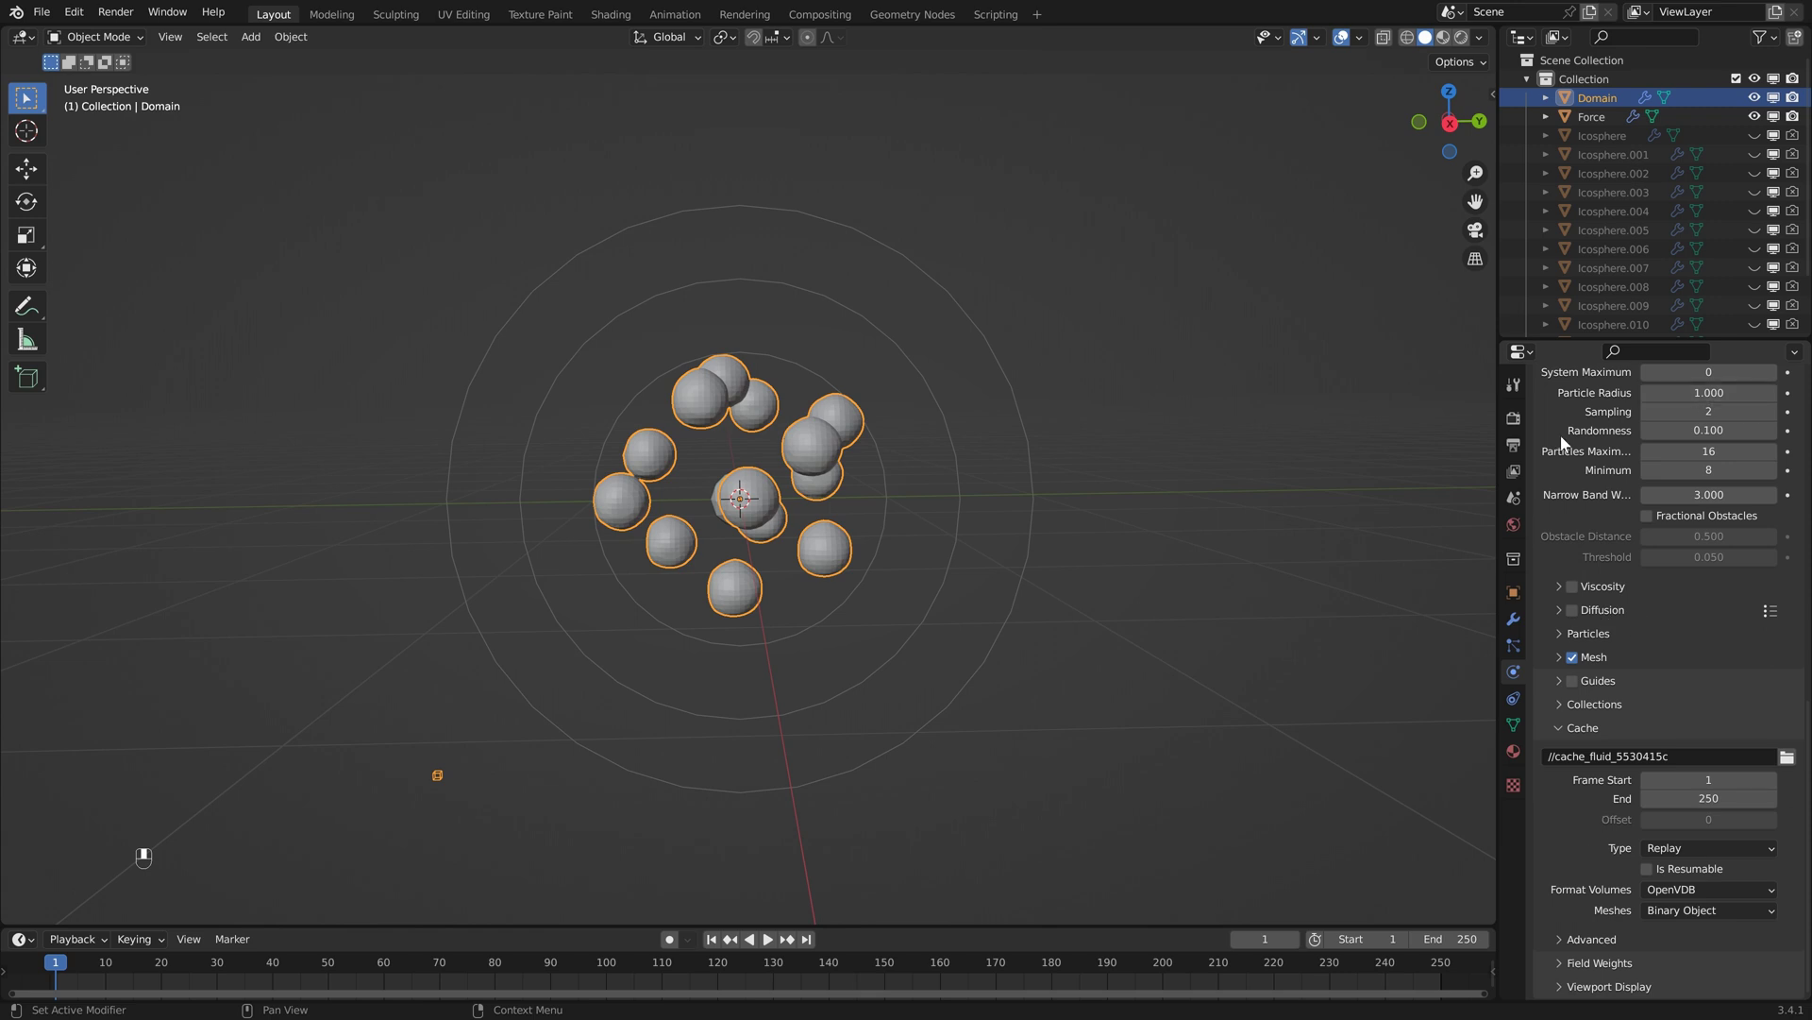
{"action": "left_click", "coordinate": [1561, 963]}
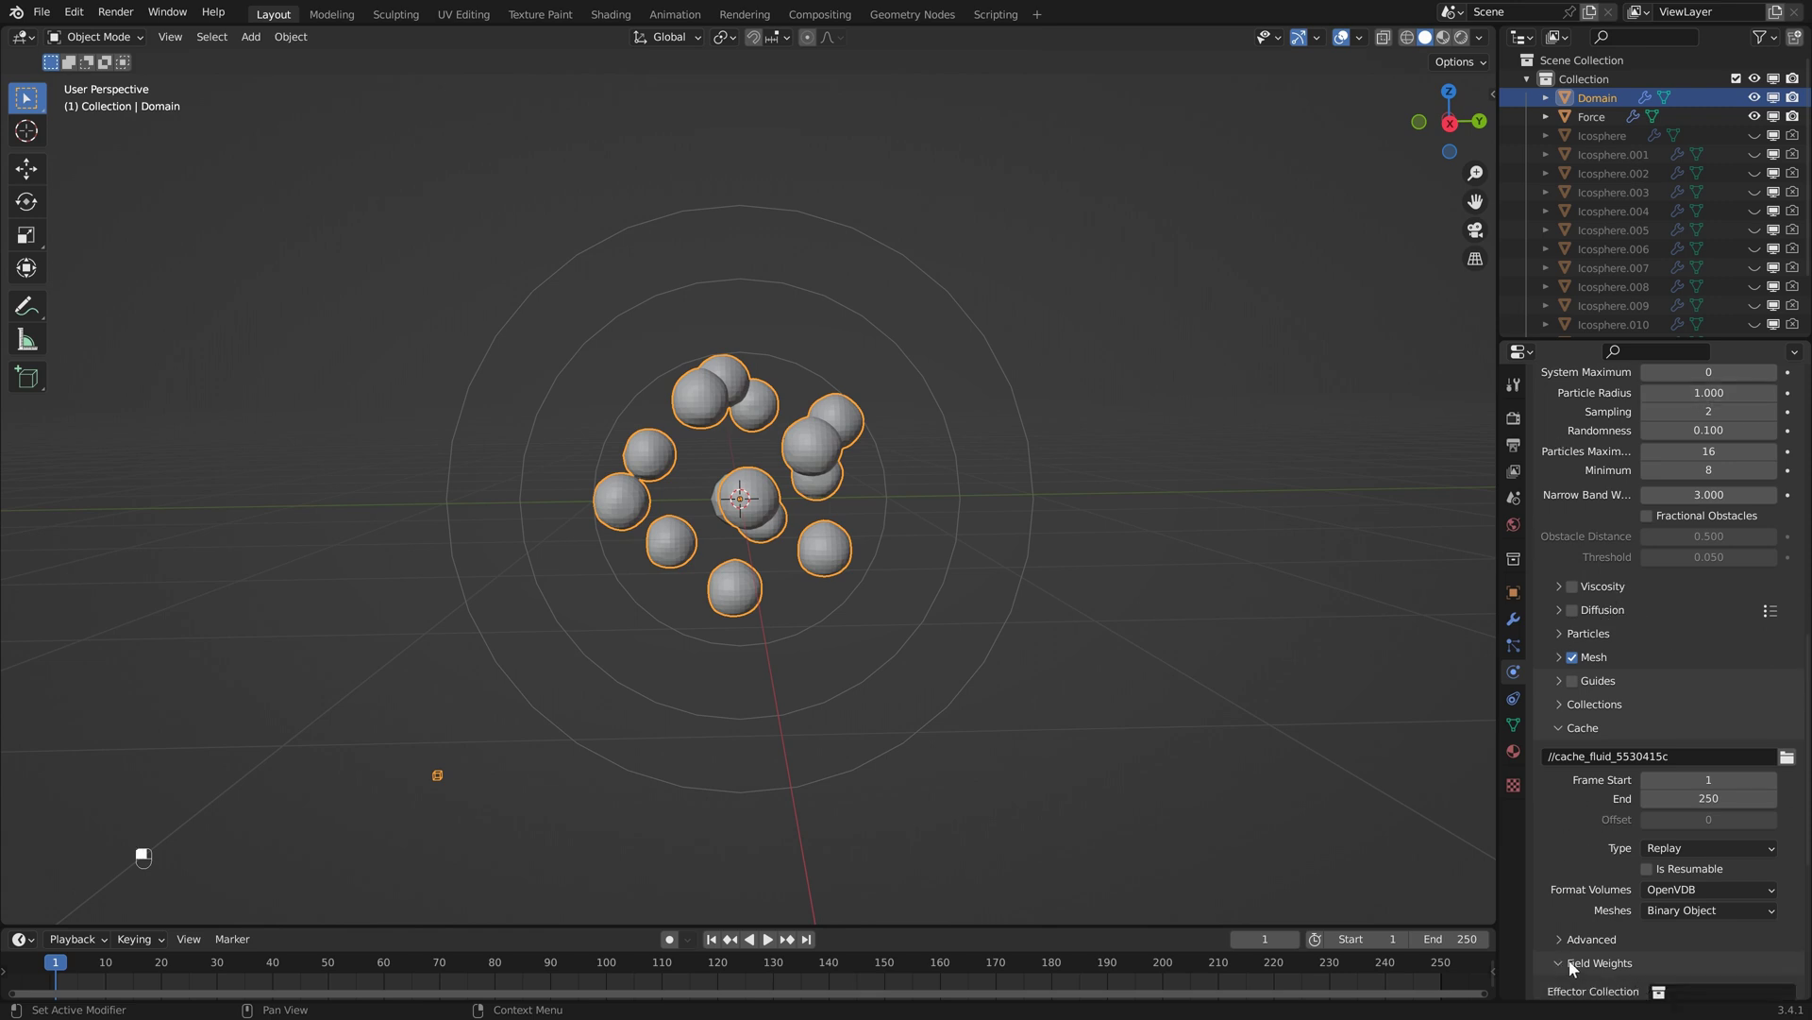
{"action": "scroll", "coordinate": [1640, 963], "scroll_direction": "down", "scroll_amount": 6}
{"action": "double_click", "coordinate": [1706, 731]}
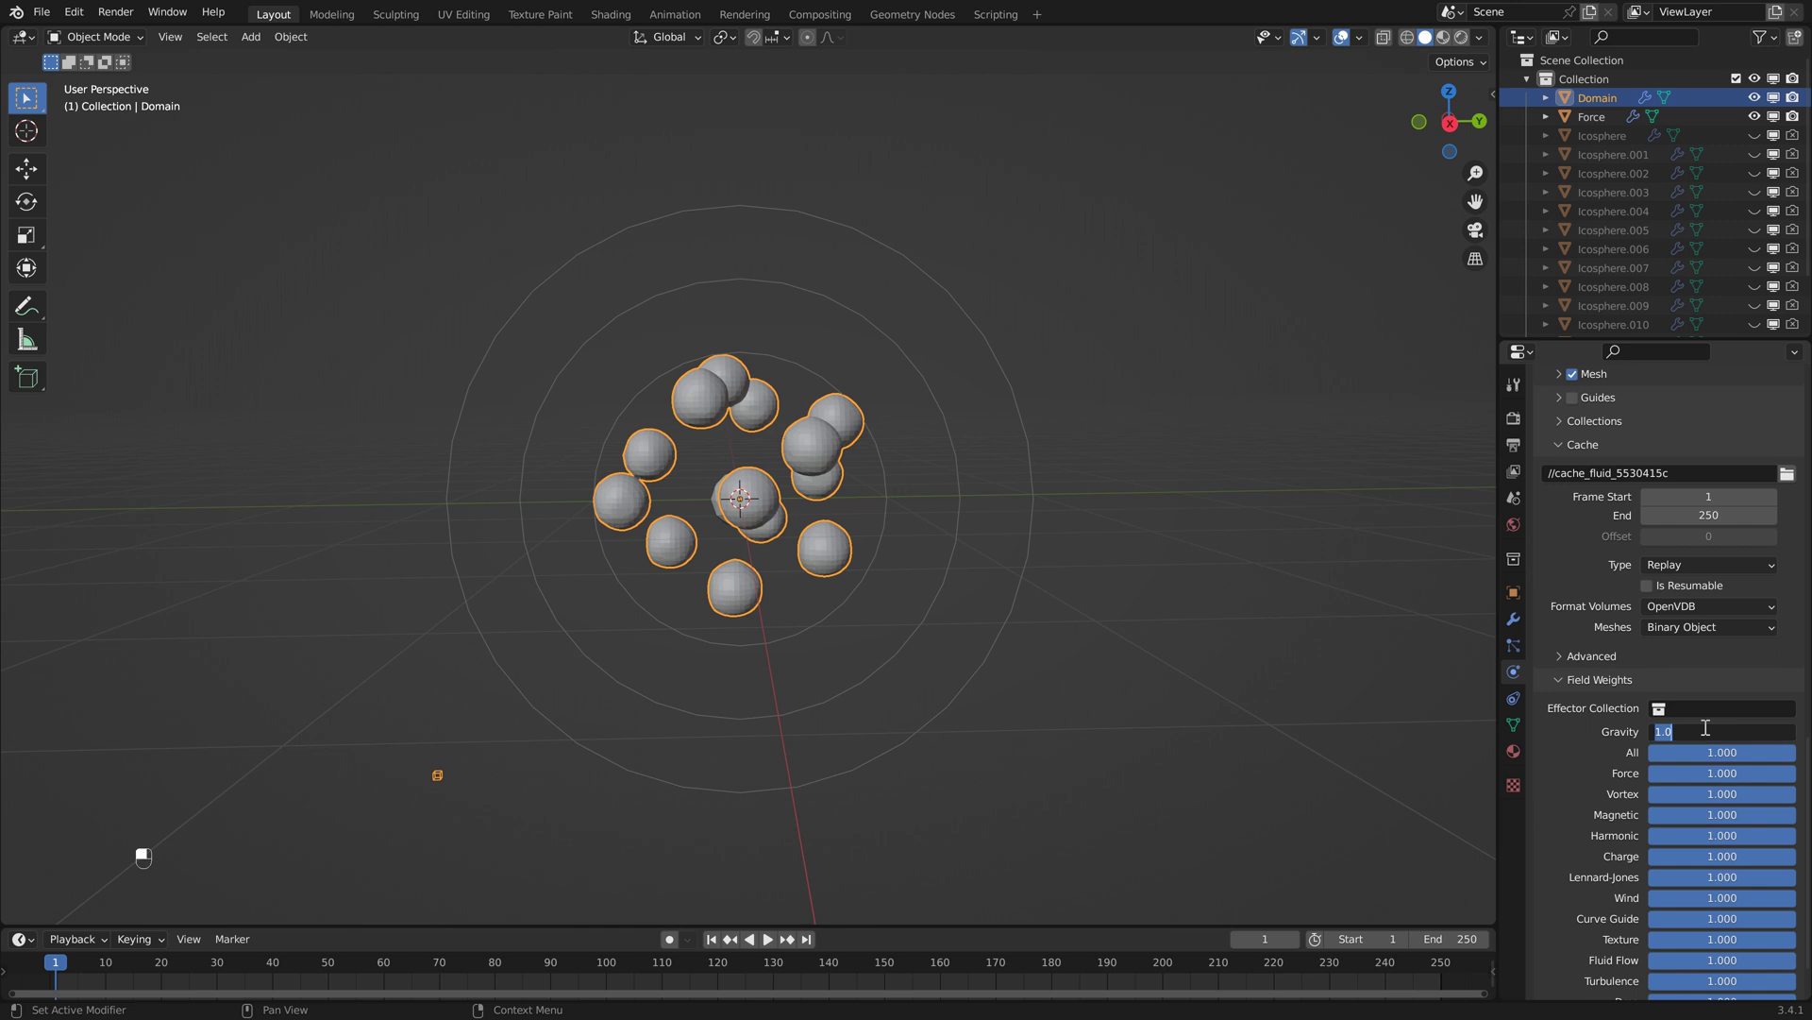
{"action": "type", "text": "0"}
{"action": "key", "text": "Return"}
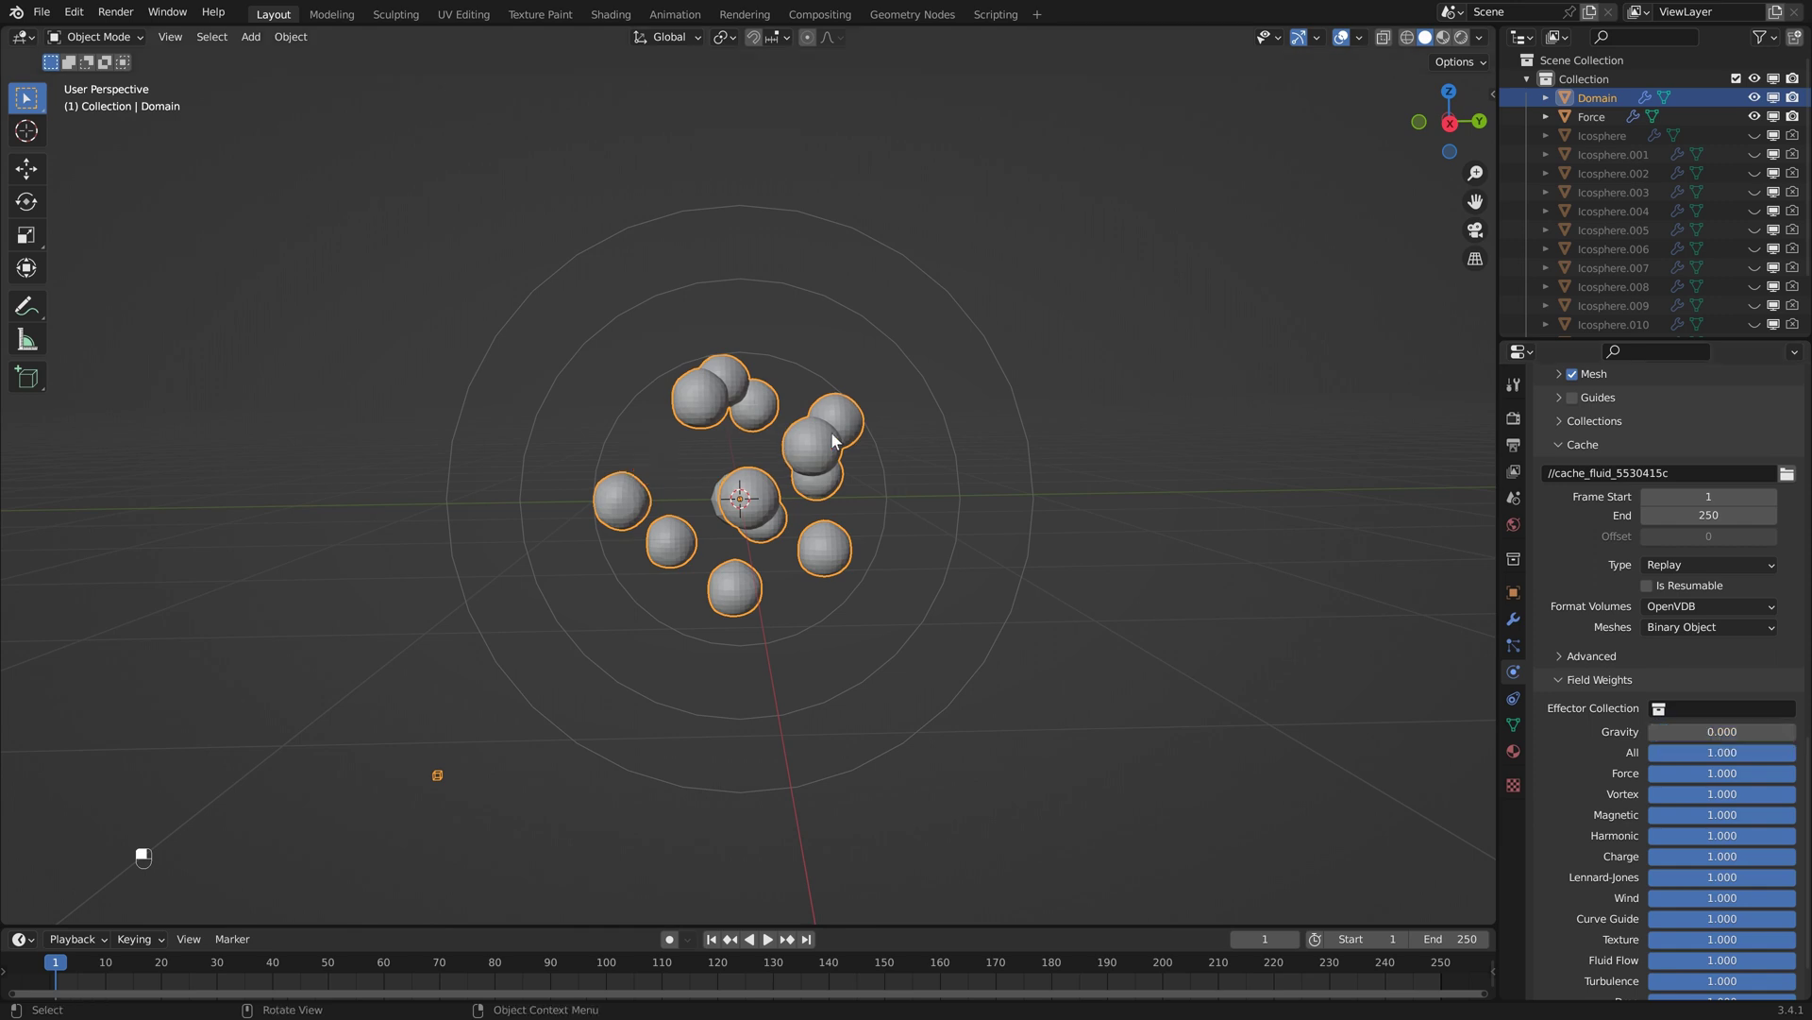
- Set the fluid simulation Time Scale to 0.2
{"action": "scroll", "coordinate": [1601, 614], "scroll_direction": "up", "scroll_amount": 12}
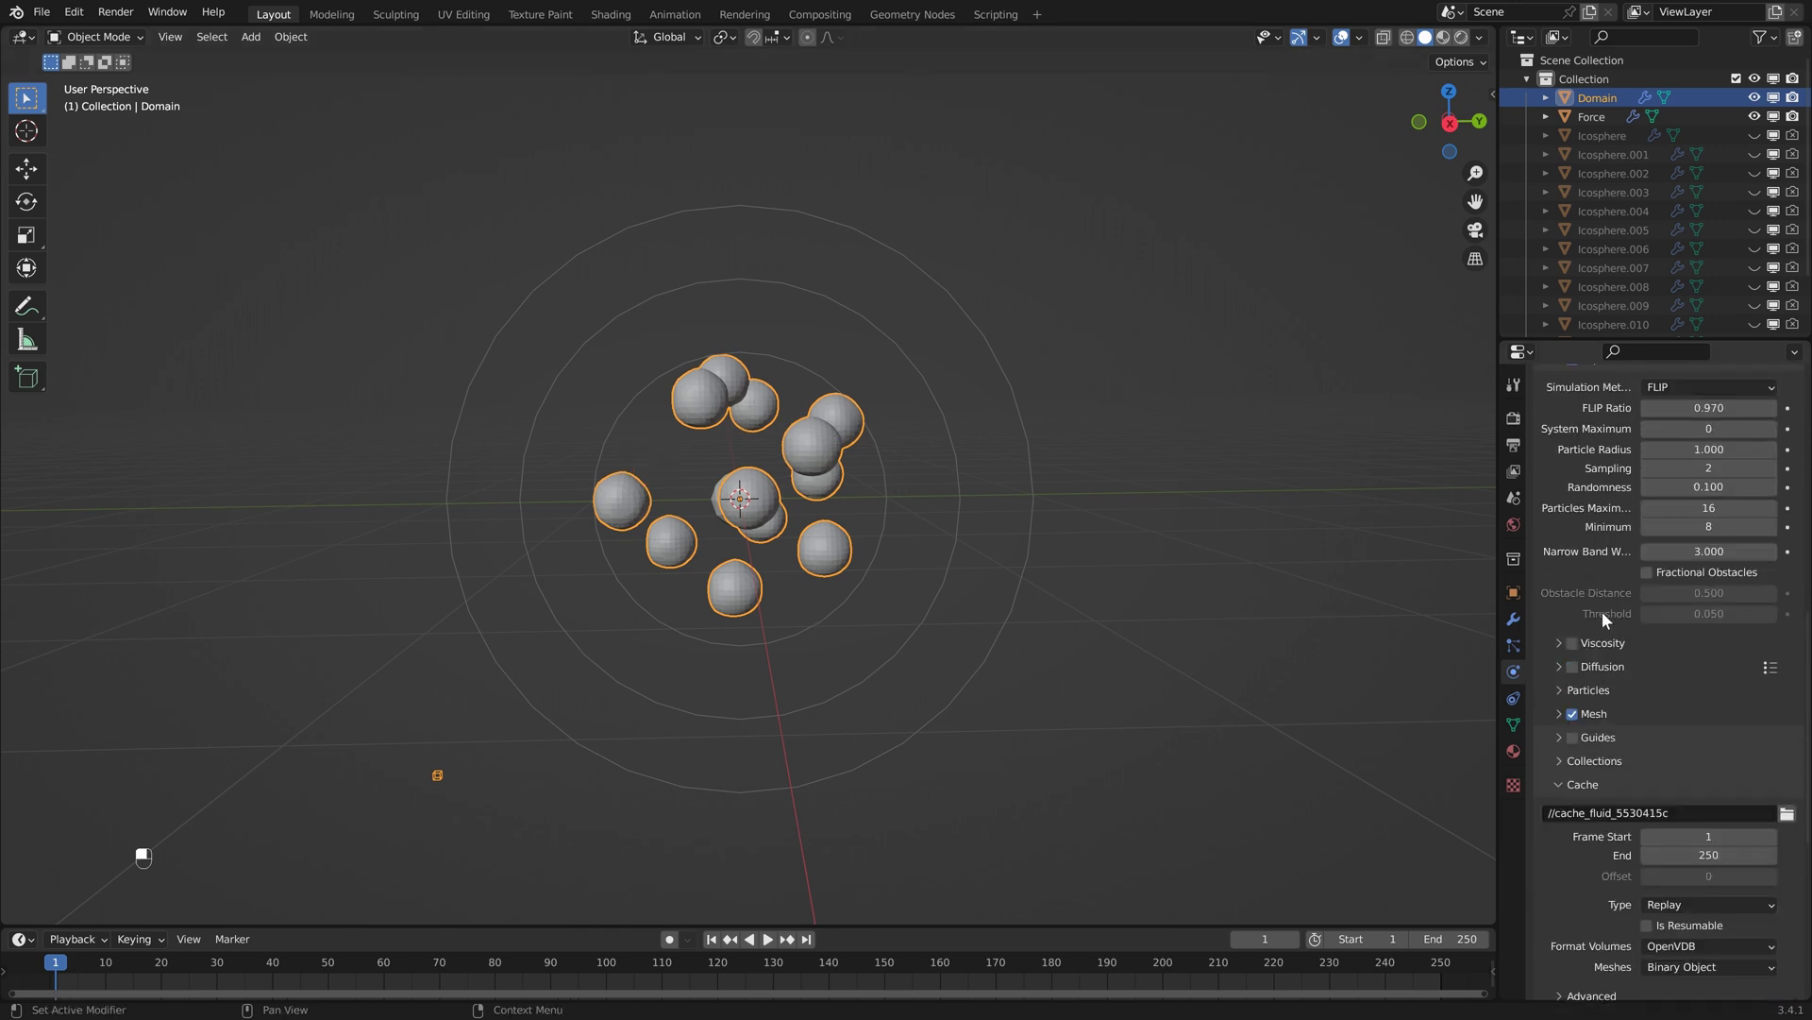
{"action": "scroll", "coordinate": [1601, 609], "scroll_direction": "up", "scroll_amount": 12}
{"action": "double_click", "coordinate": [1720, 631]}
{"action": "type", "text": "0.2"}
{"action": "key", "text": "Return"}
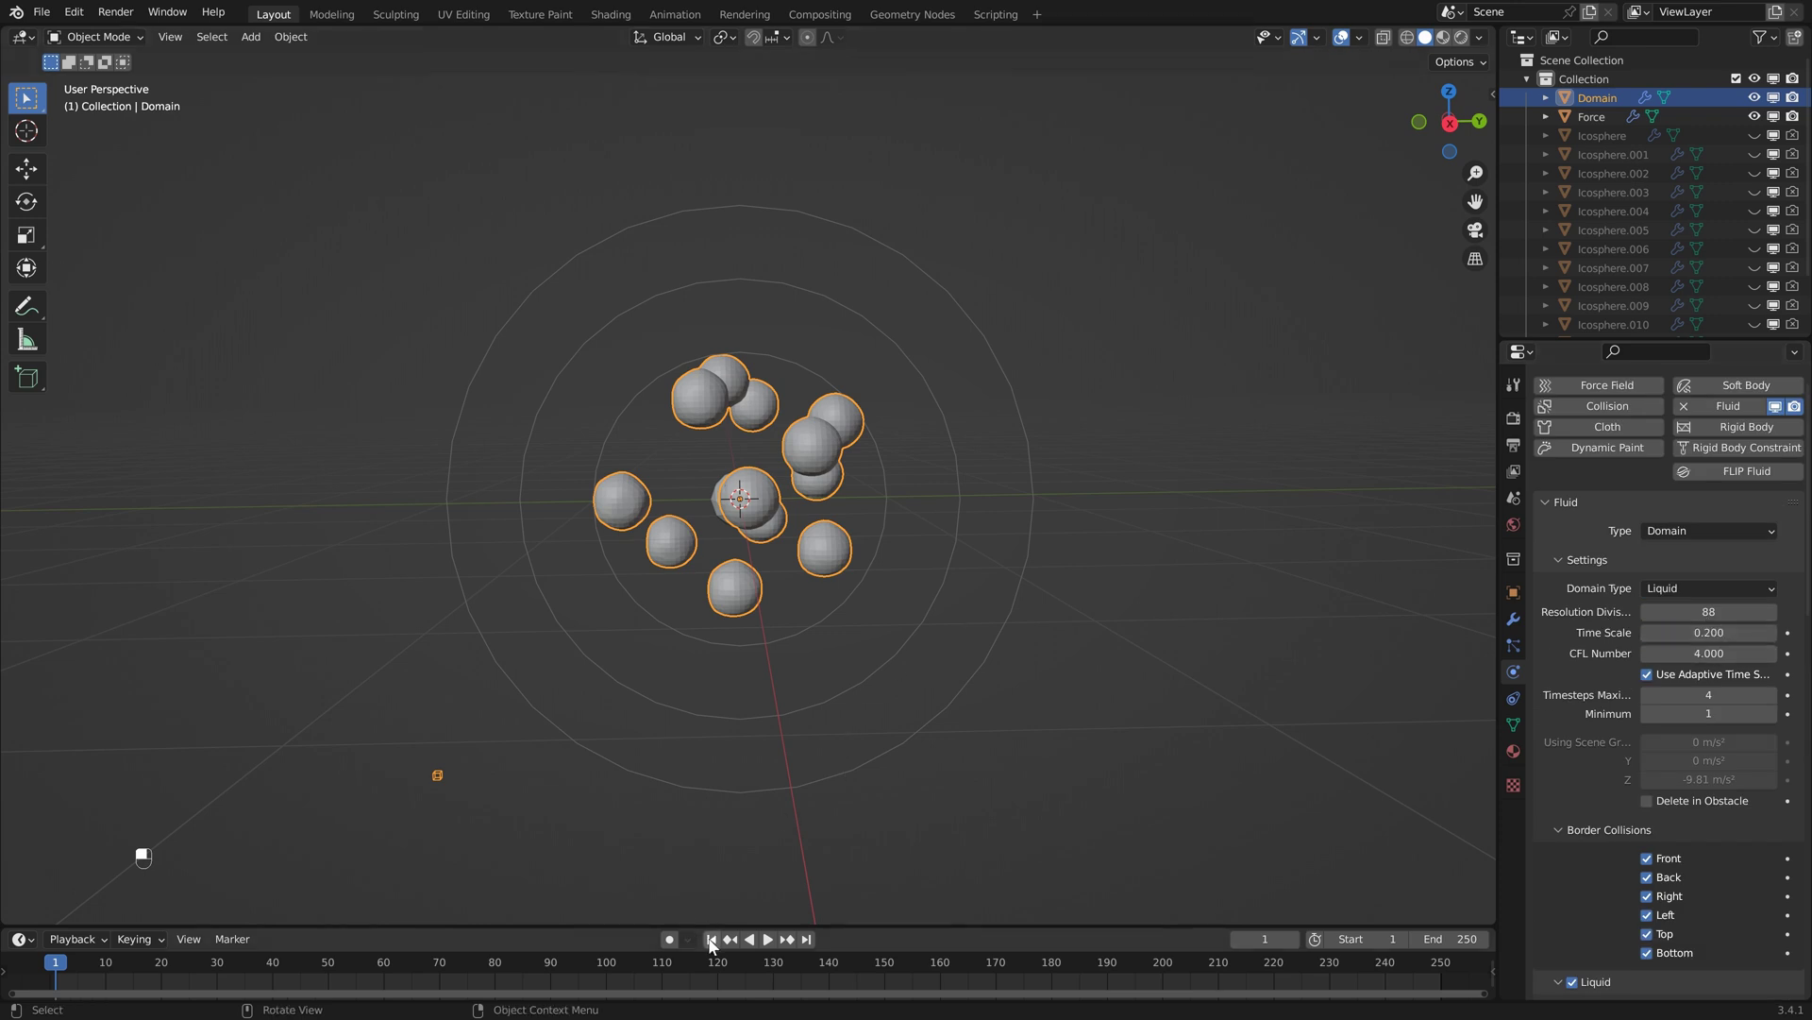
- Select the Force sphere and play the animation to watch its pull
{"action": "middle_click_drag", "start_coordinate": [931, 617], "coordinate": [827, 464]}
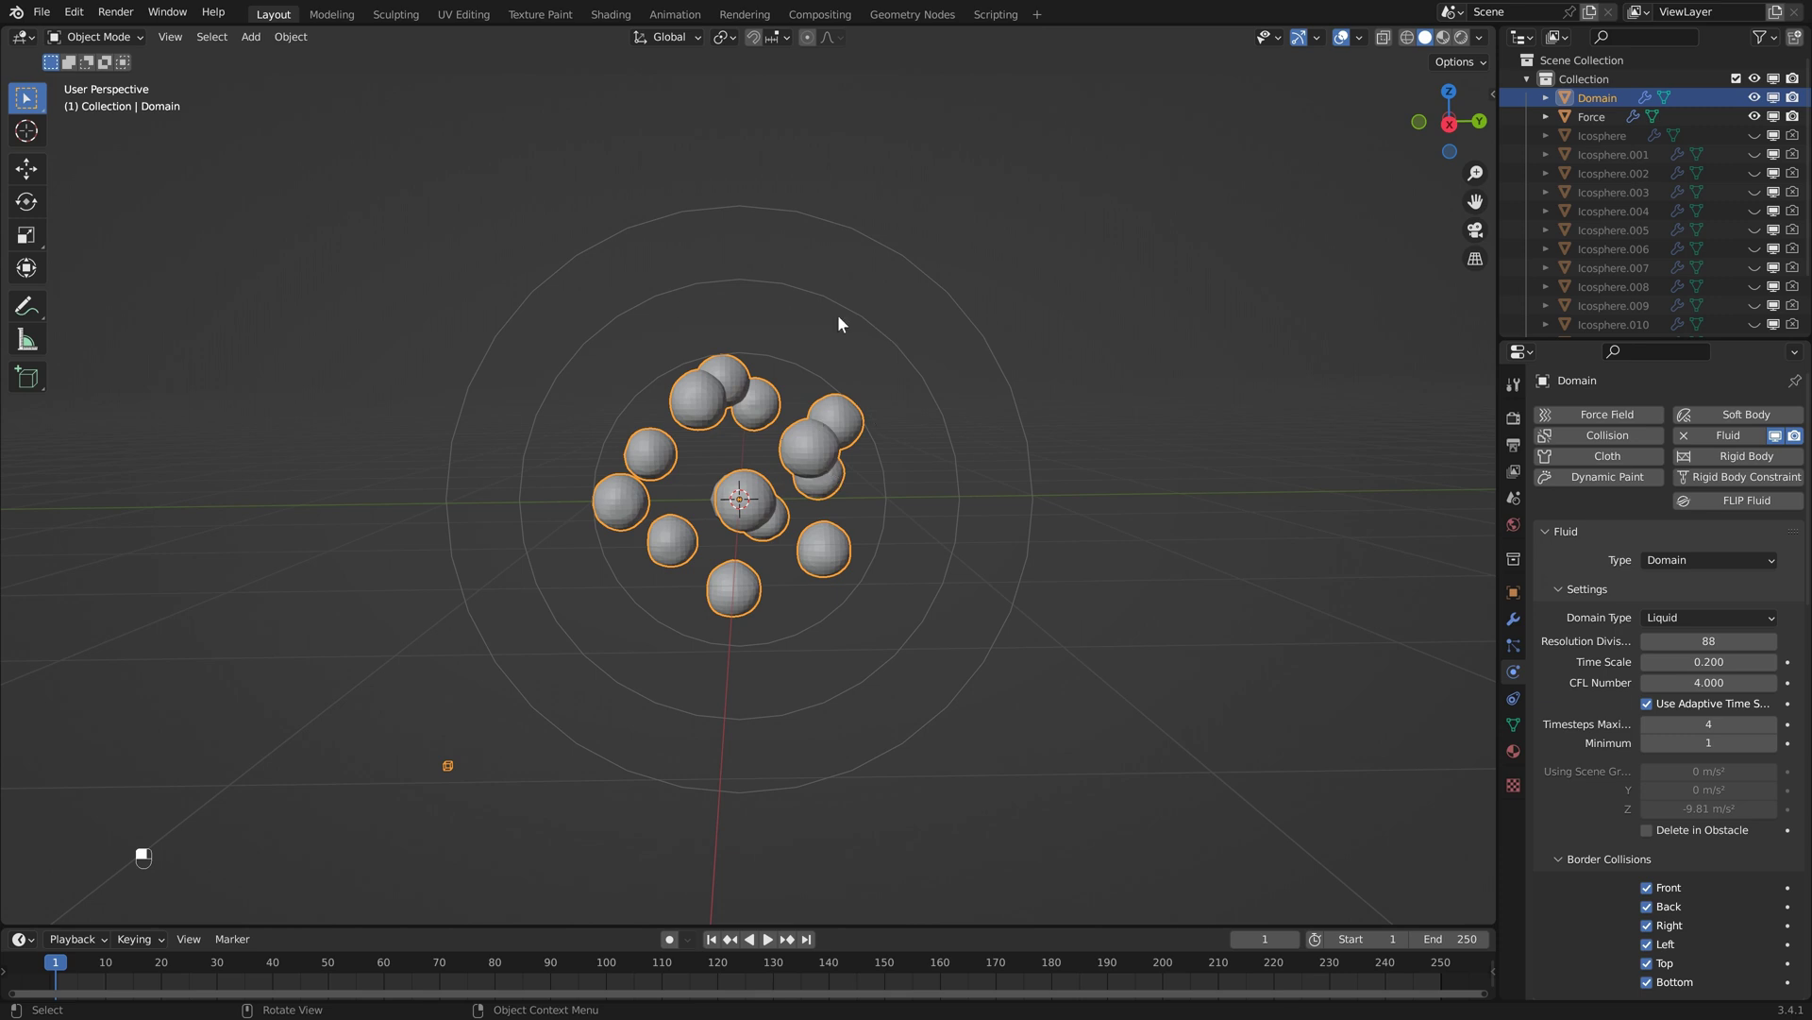
{"action": "left_click", "coordinate": [785, 278]}
{"action": "middle_click_drag", "start_coordinate": [765, 412], "coordinate": [755, 500]}
{"action": "scroll", "coordinate": [741, 486], "scroll_direction": "up", "scroll_amount": 4}
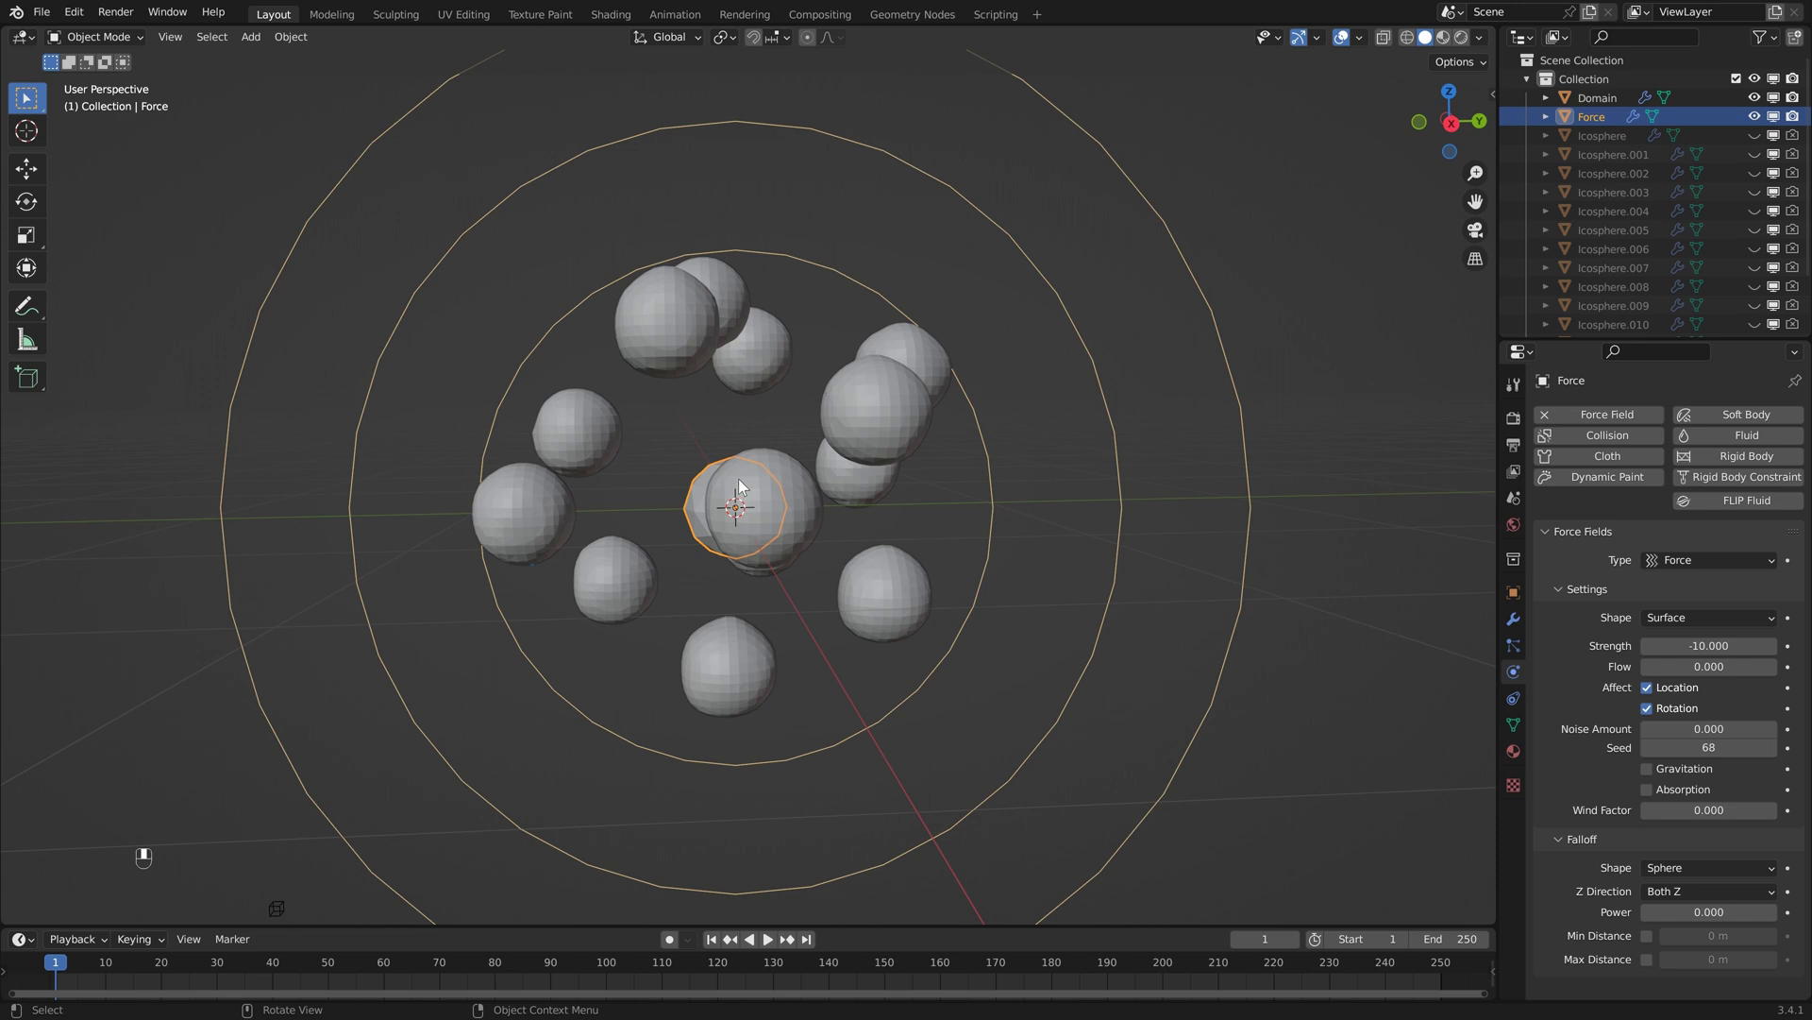
{"action": "middle_click_drag", "start_coordinate": [741, 487], "coordinate": [812, 487]}
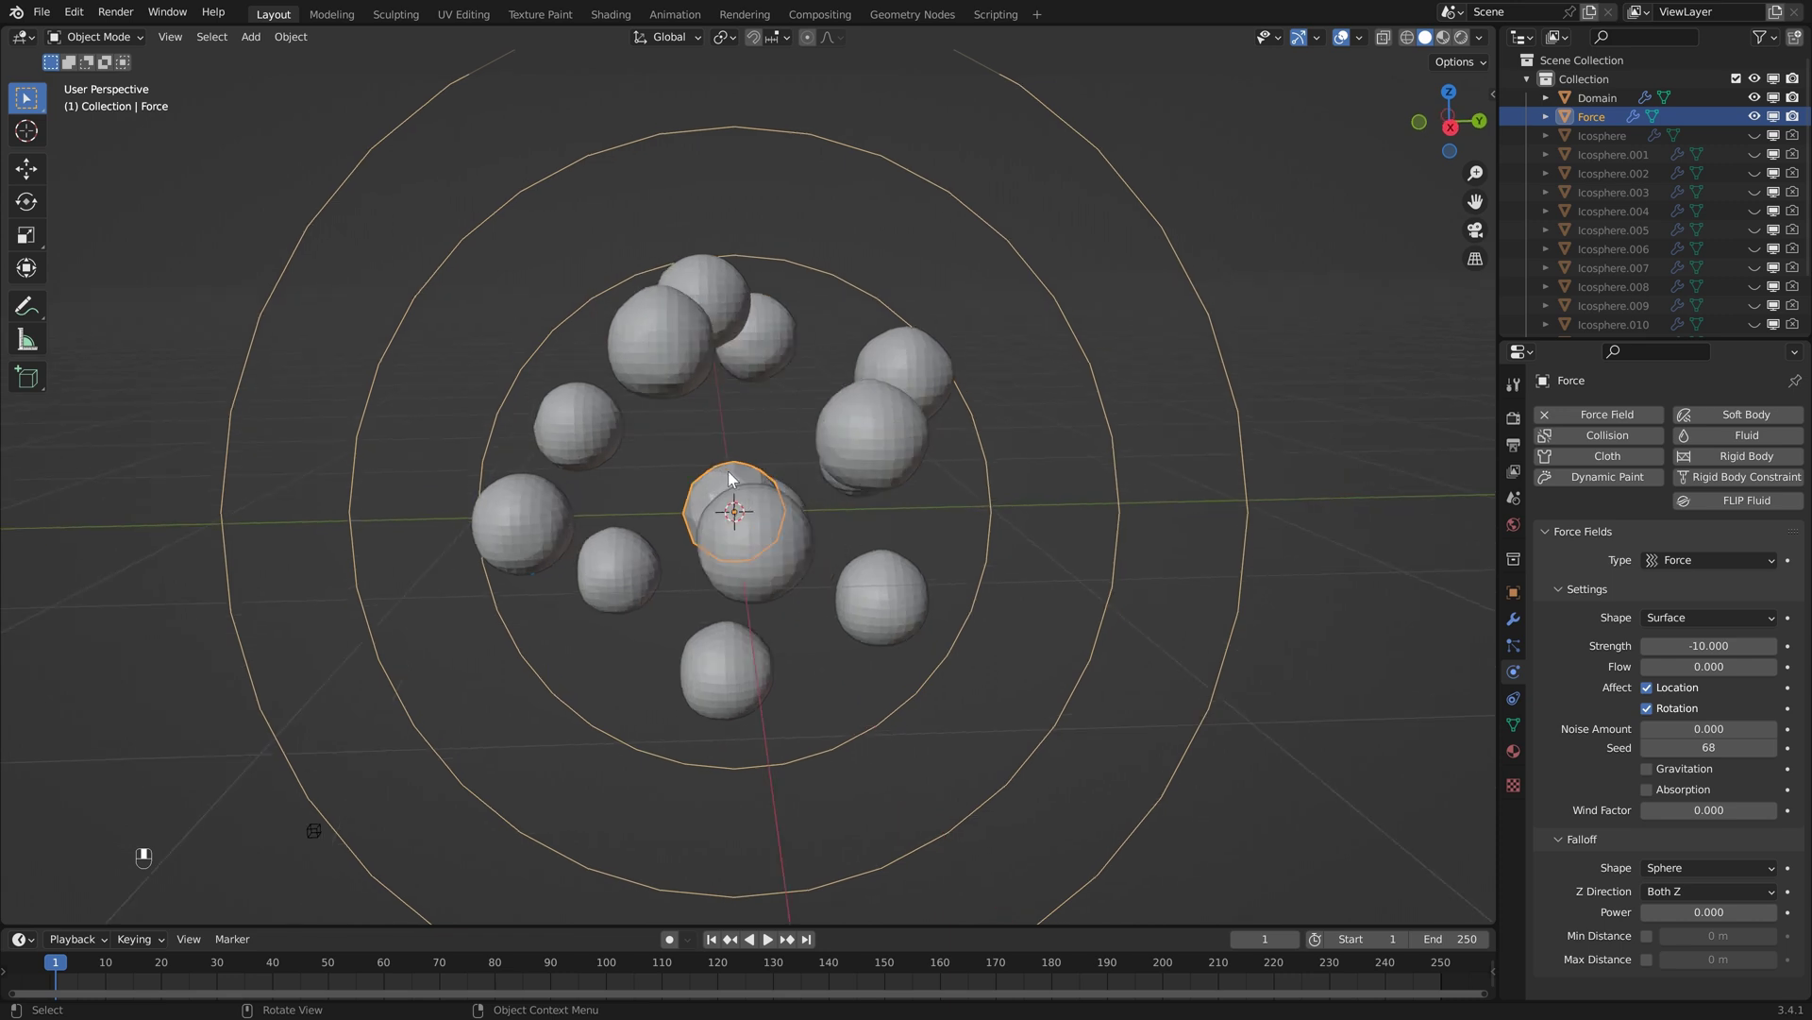
{"action": "scroll", "coordinate": [779, 464], "scroll_direction": "down", "scroll_amount": 2}
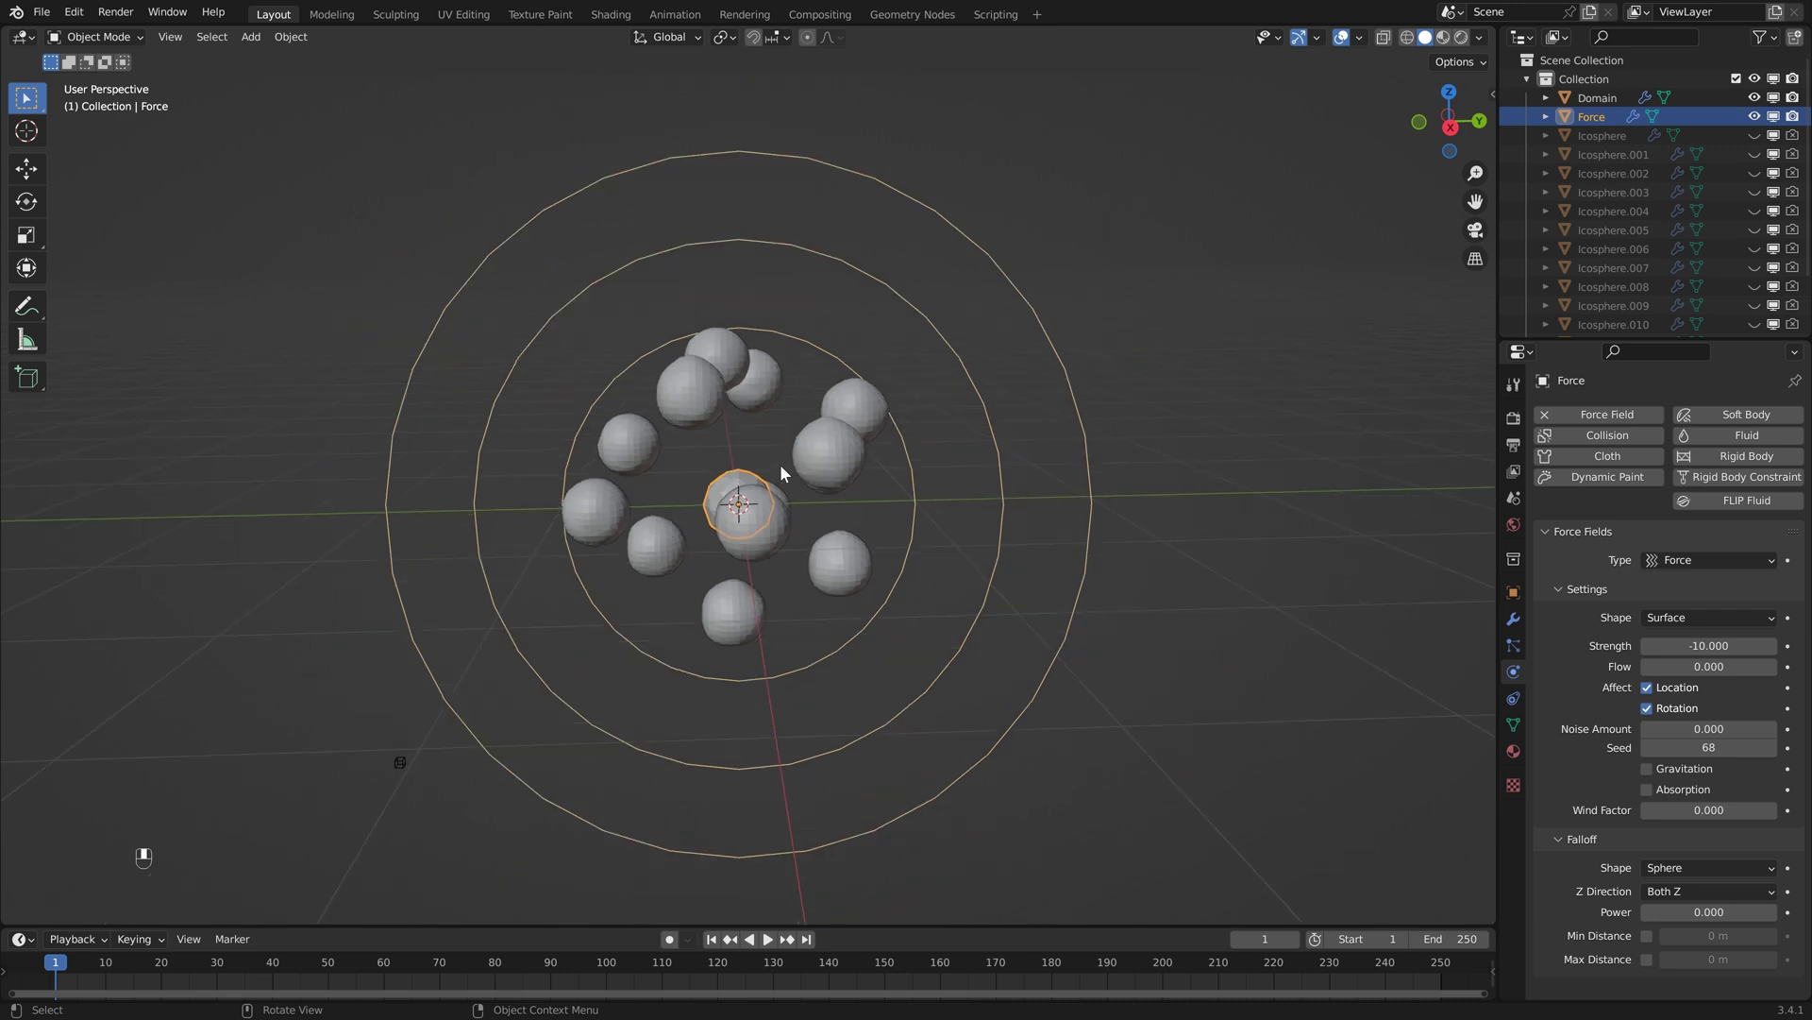
{"action": "key", "text": "space"}
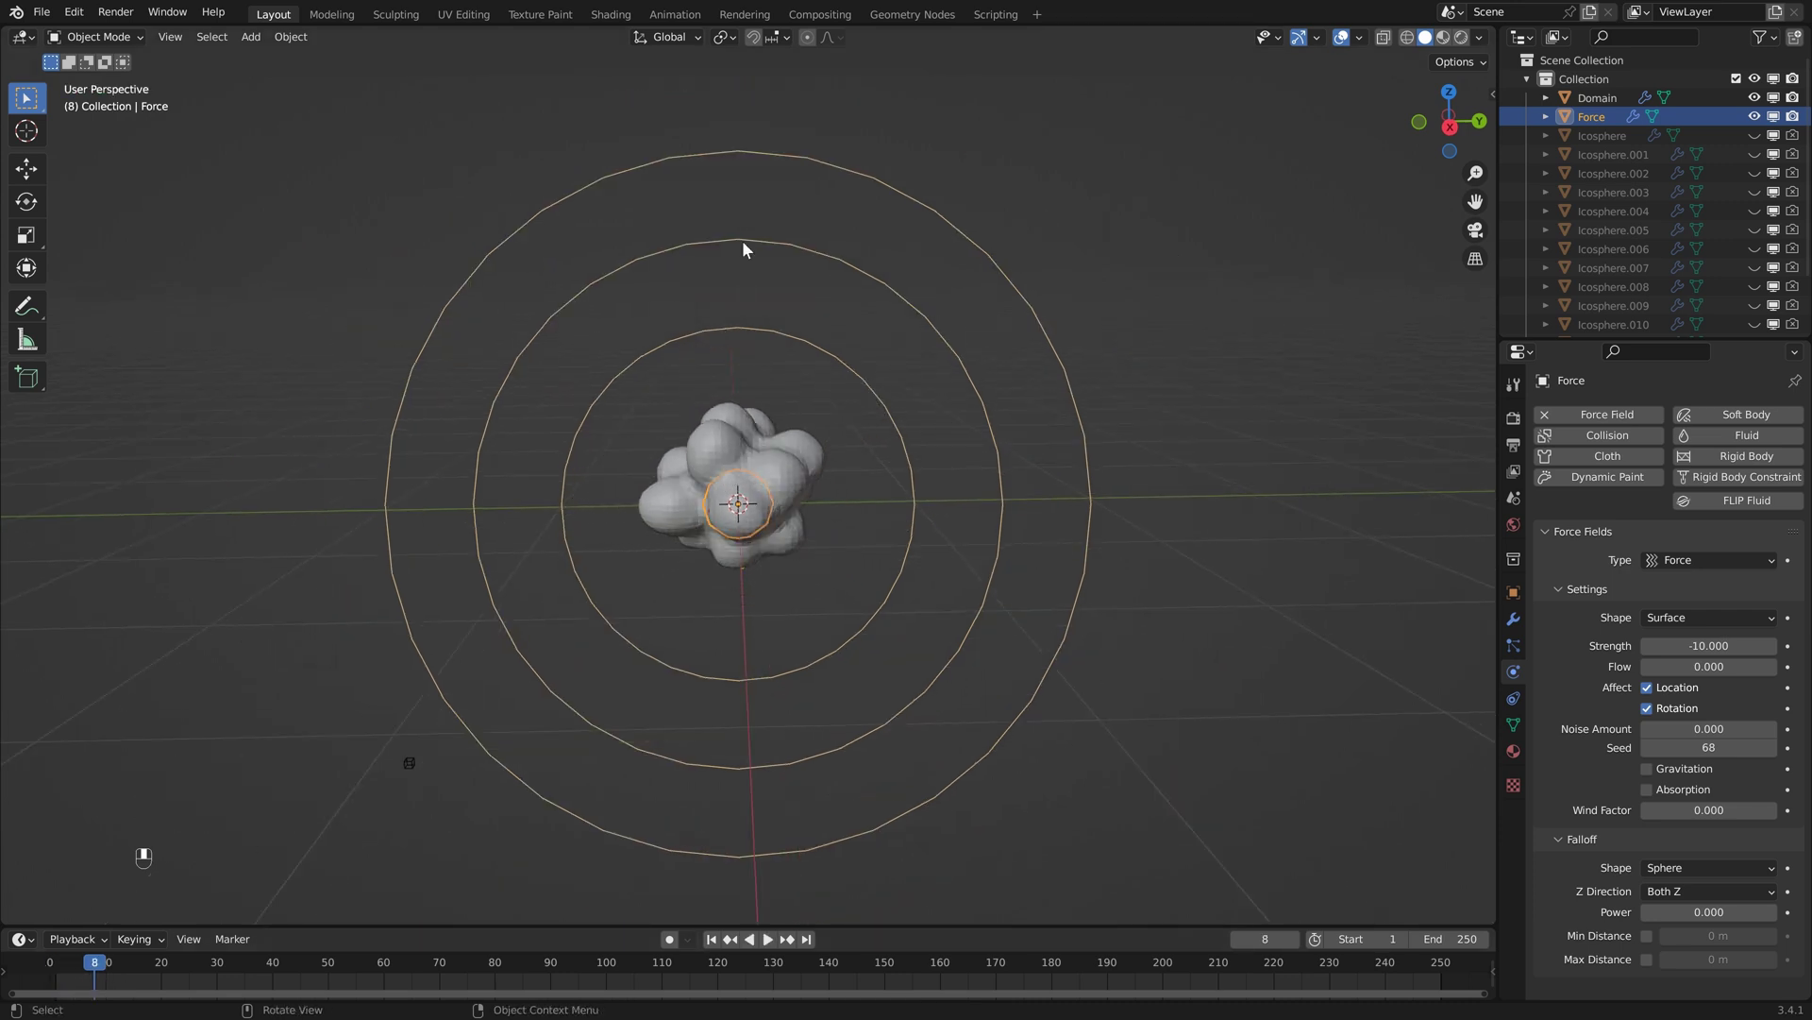
- Keyframe the force strength at -10 on frame 8 and 0 on frame 9
{"action": "left_click", "coordinate": [1788, 646]}
{"action": "key", "text": "Right"}
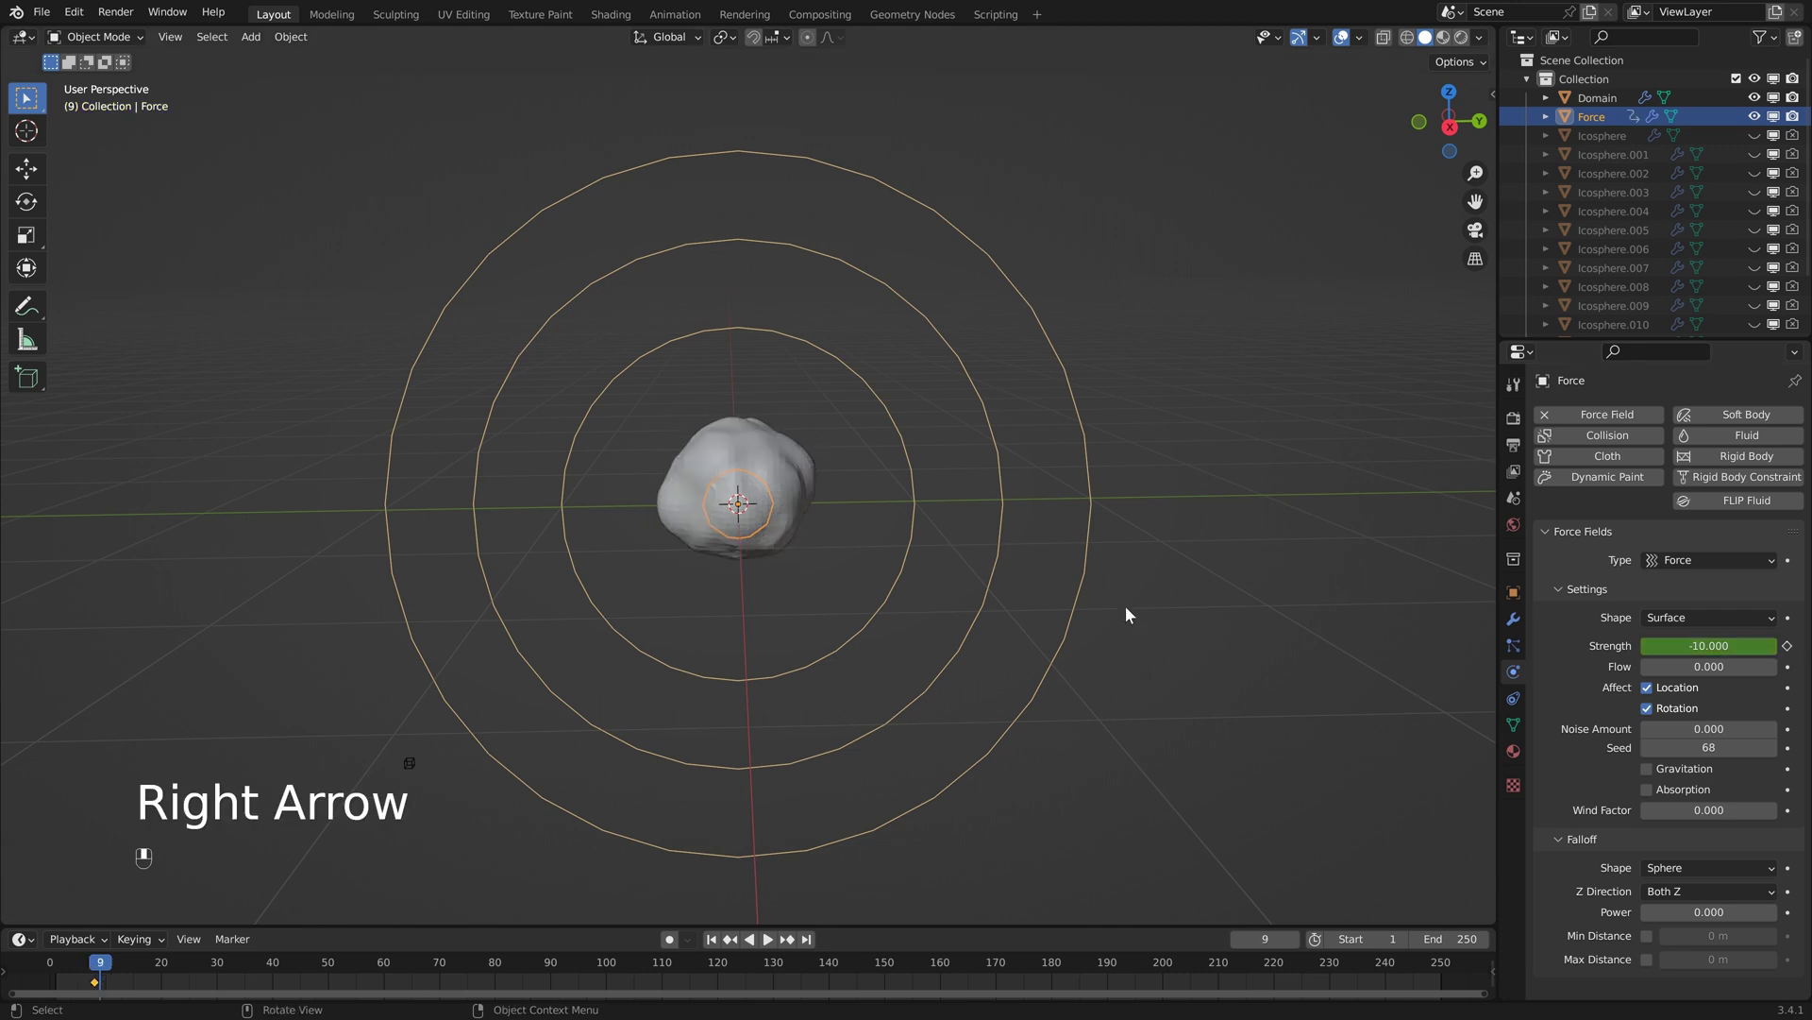
{"action": "left_click", "coordinate": [1729, 645]}
{"action": "type", "text": "0"}
{"action": "key", "text": "Return"}
{"action": "left_click", "coordinate": [1787, 646]}
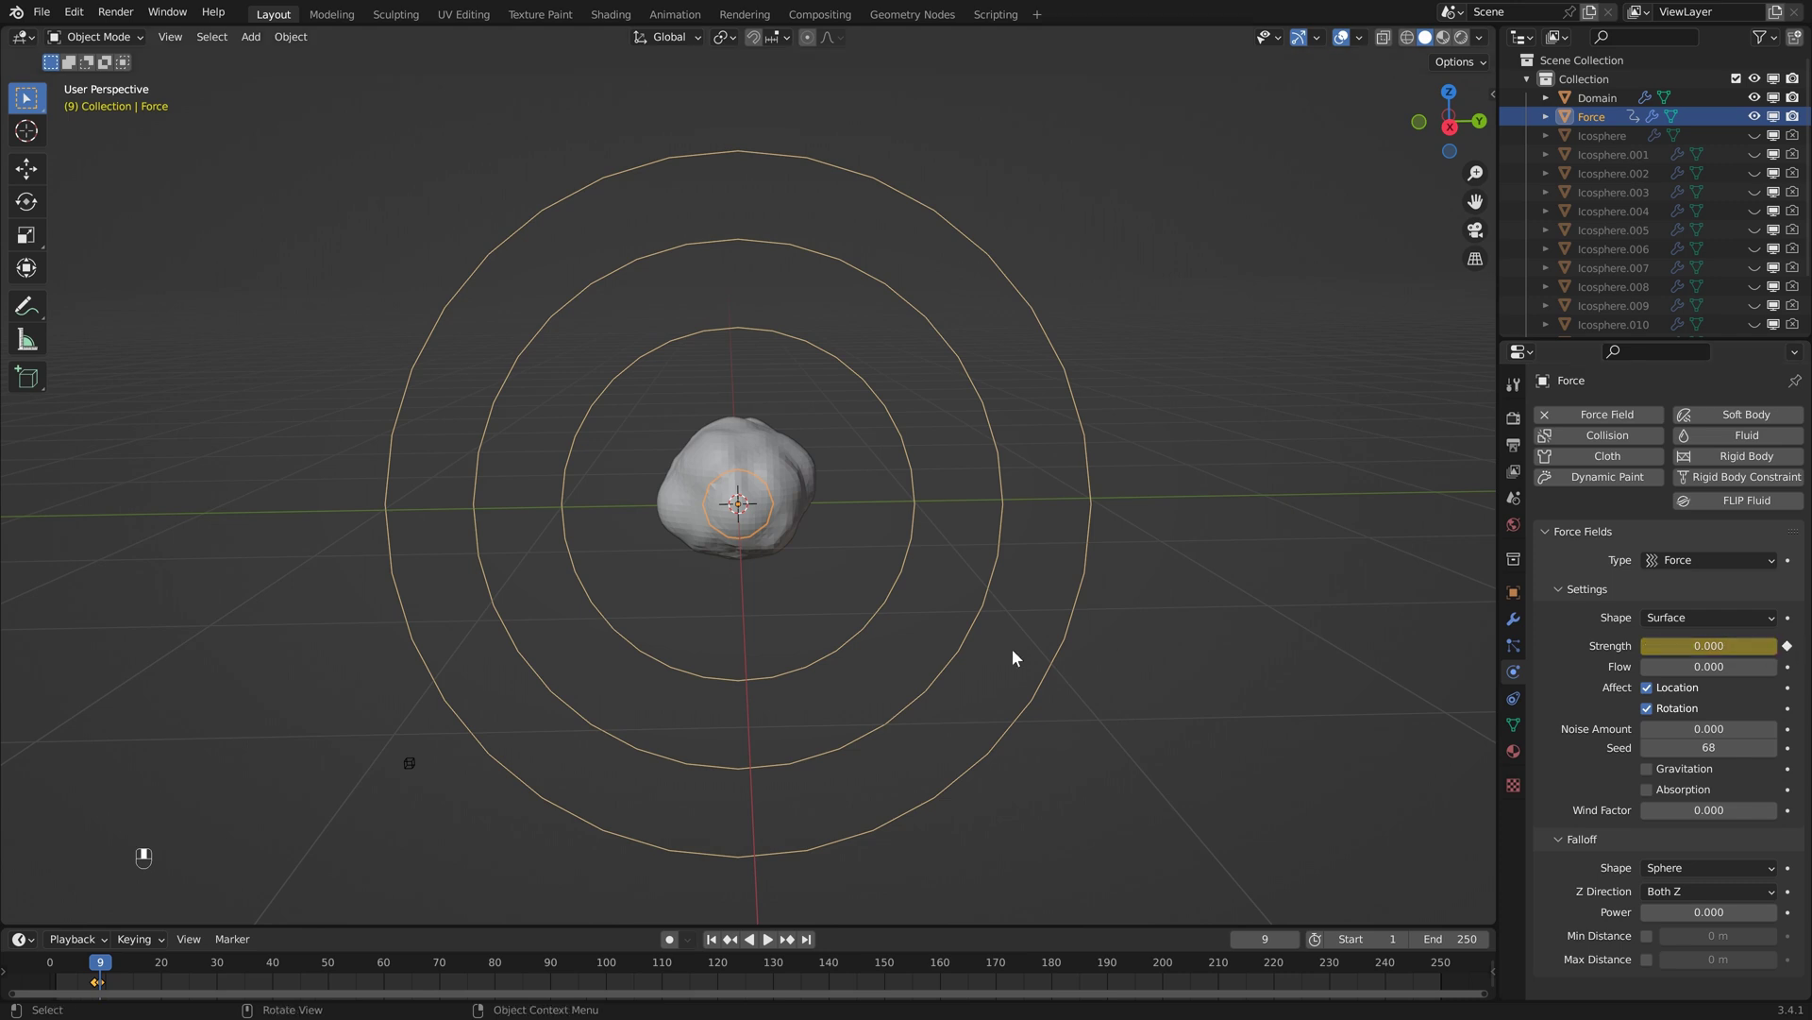
- Rewind to frame 1, preview the Domain's liquid splash, then return to the start
{"action": "left_click", "coordinate": [711, 939]}
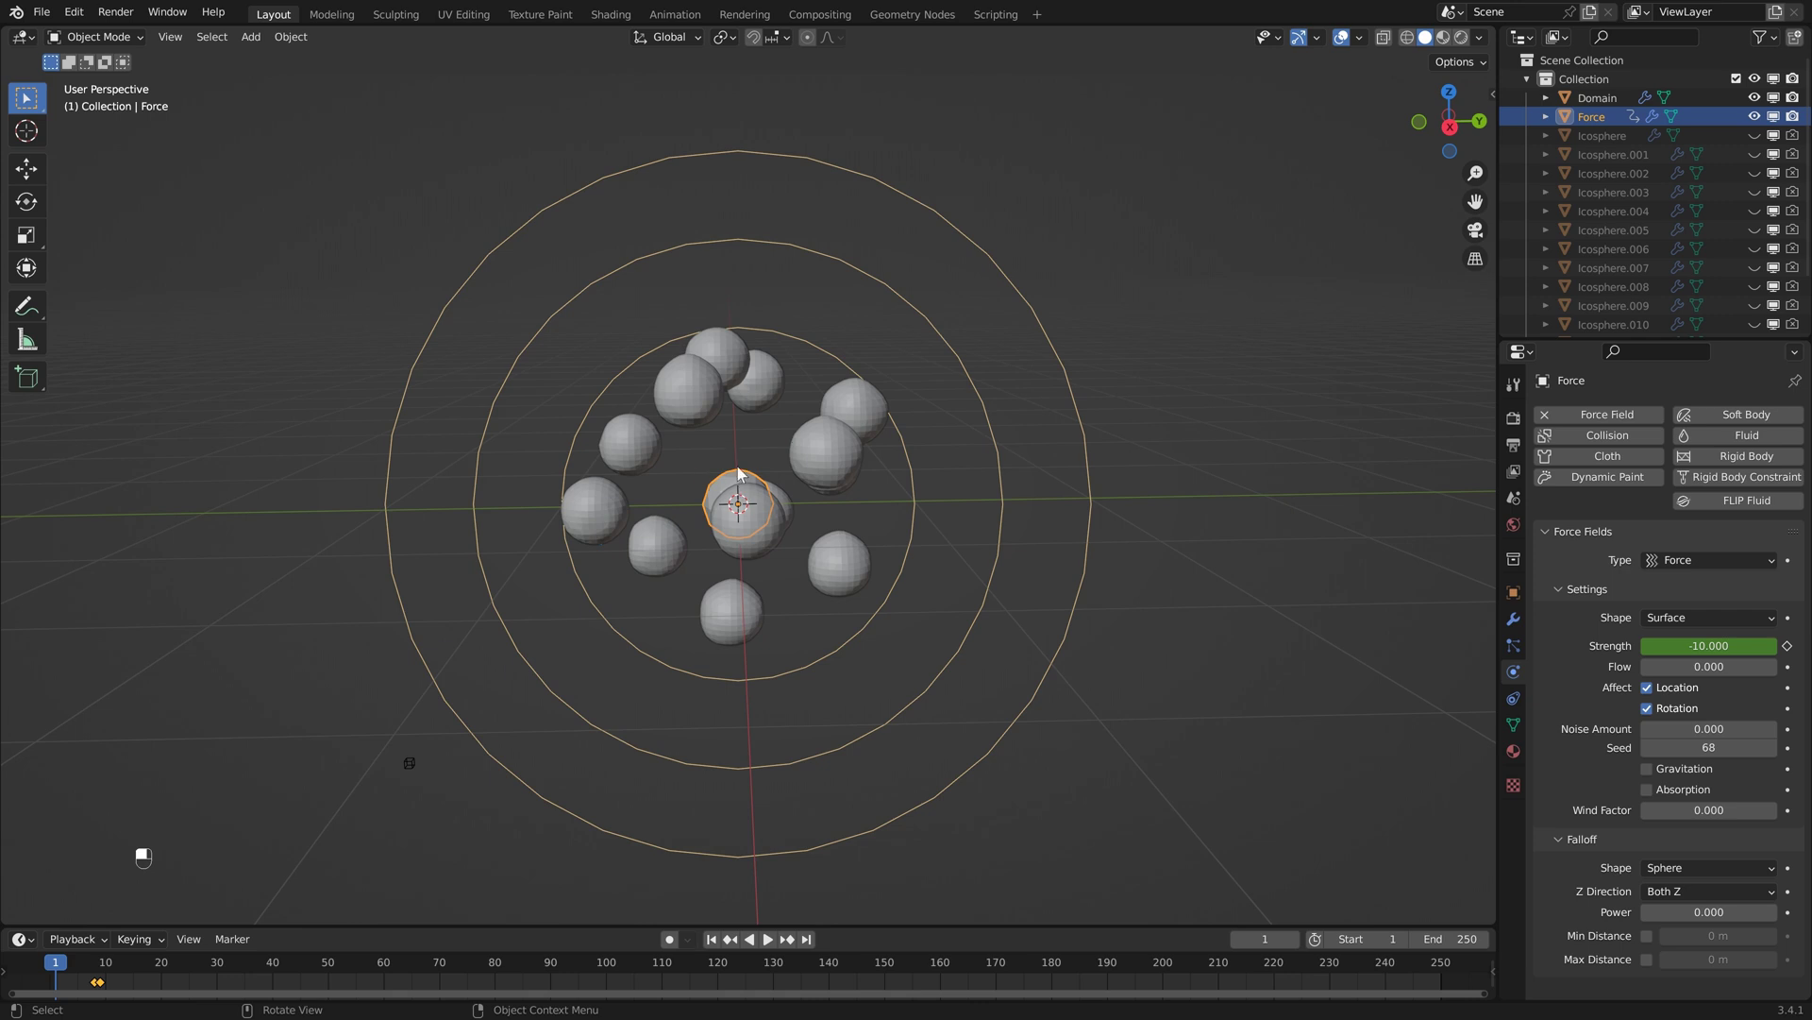
{"action": "left_click", "coordinate": [688, 490]}
{"action": "key", "text": "space"}
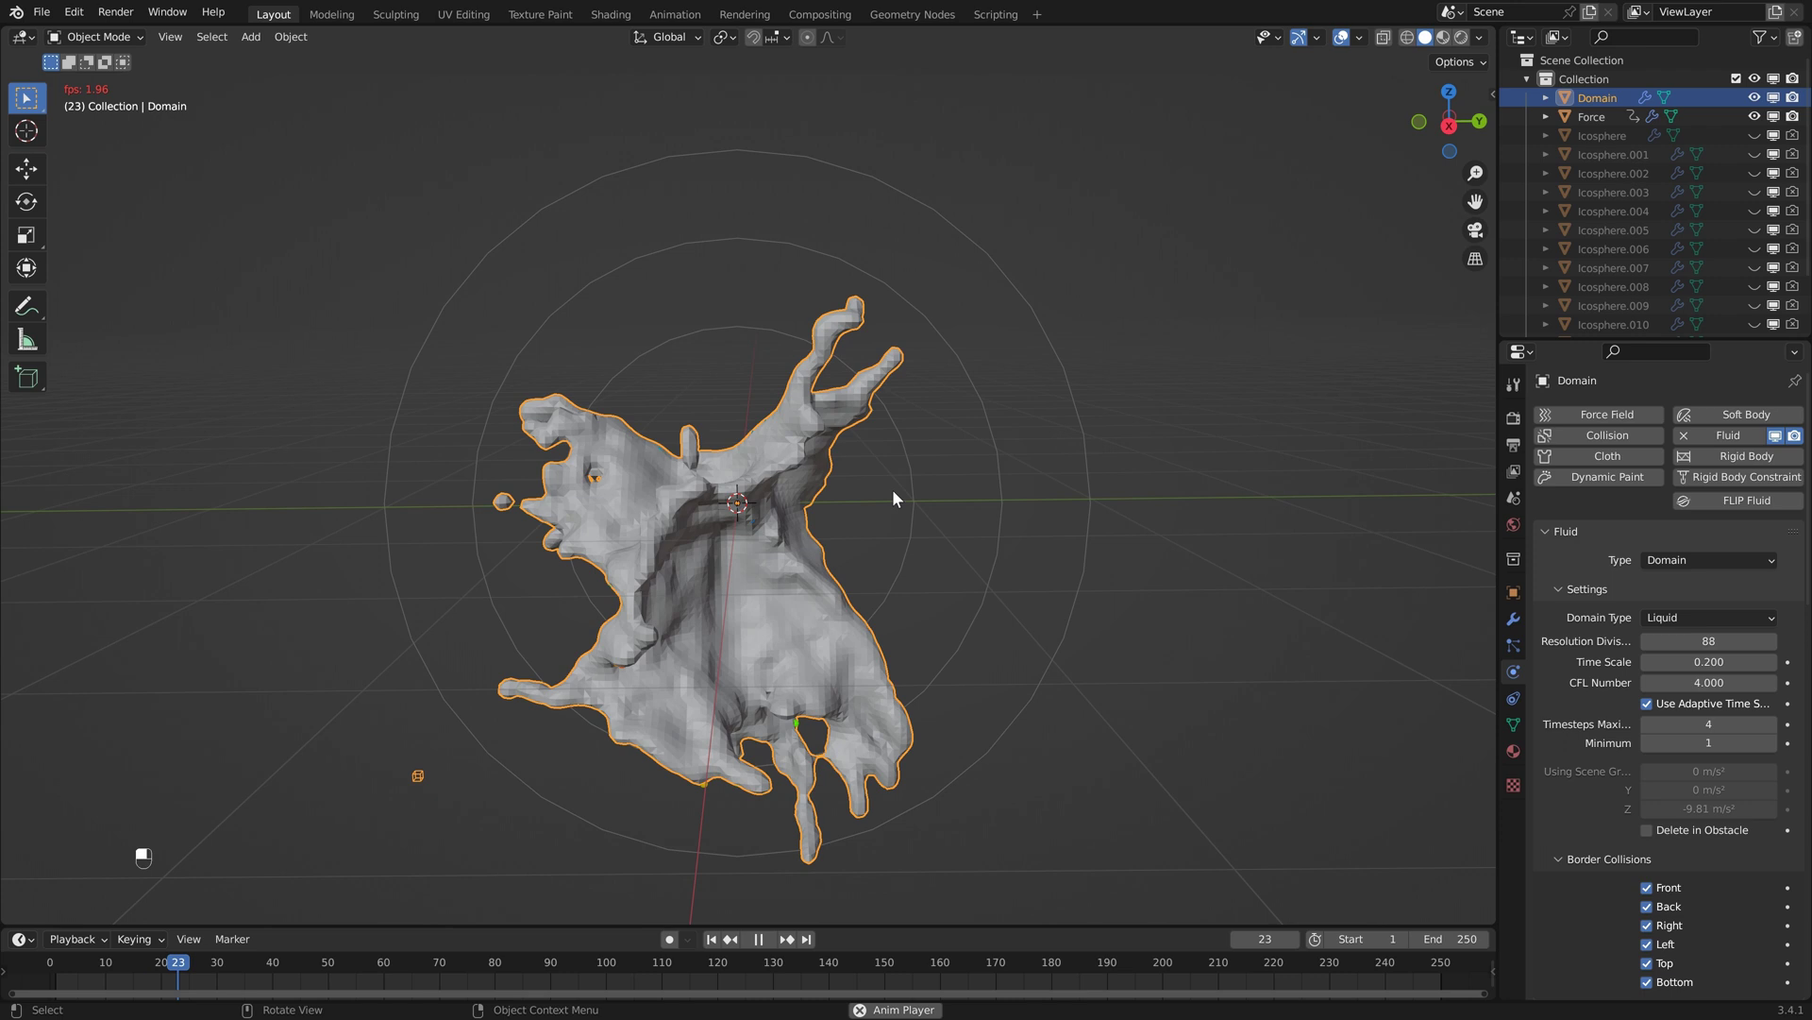
{"action": "key", "text": "space"}
{"action": "key", "text": "shift+Left"}
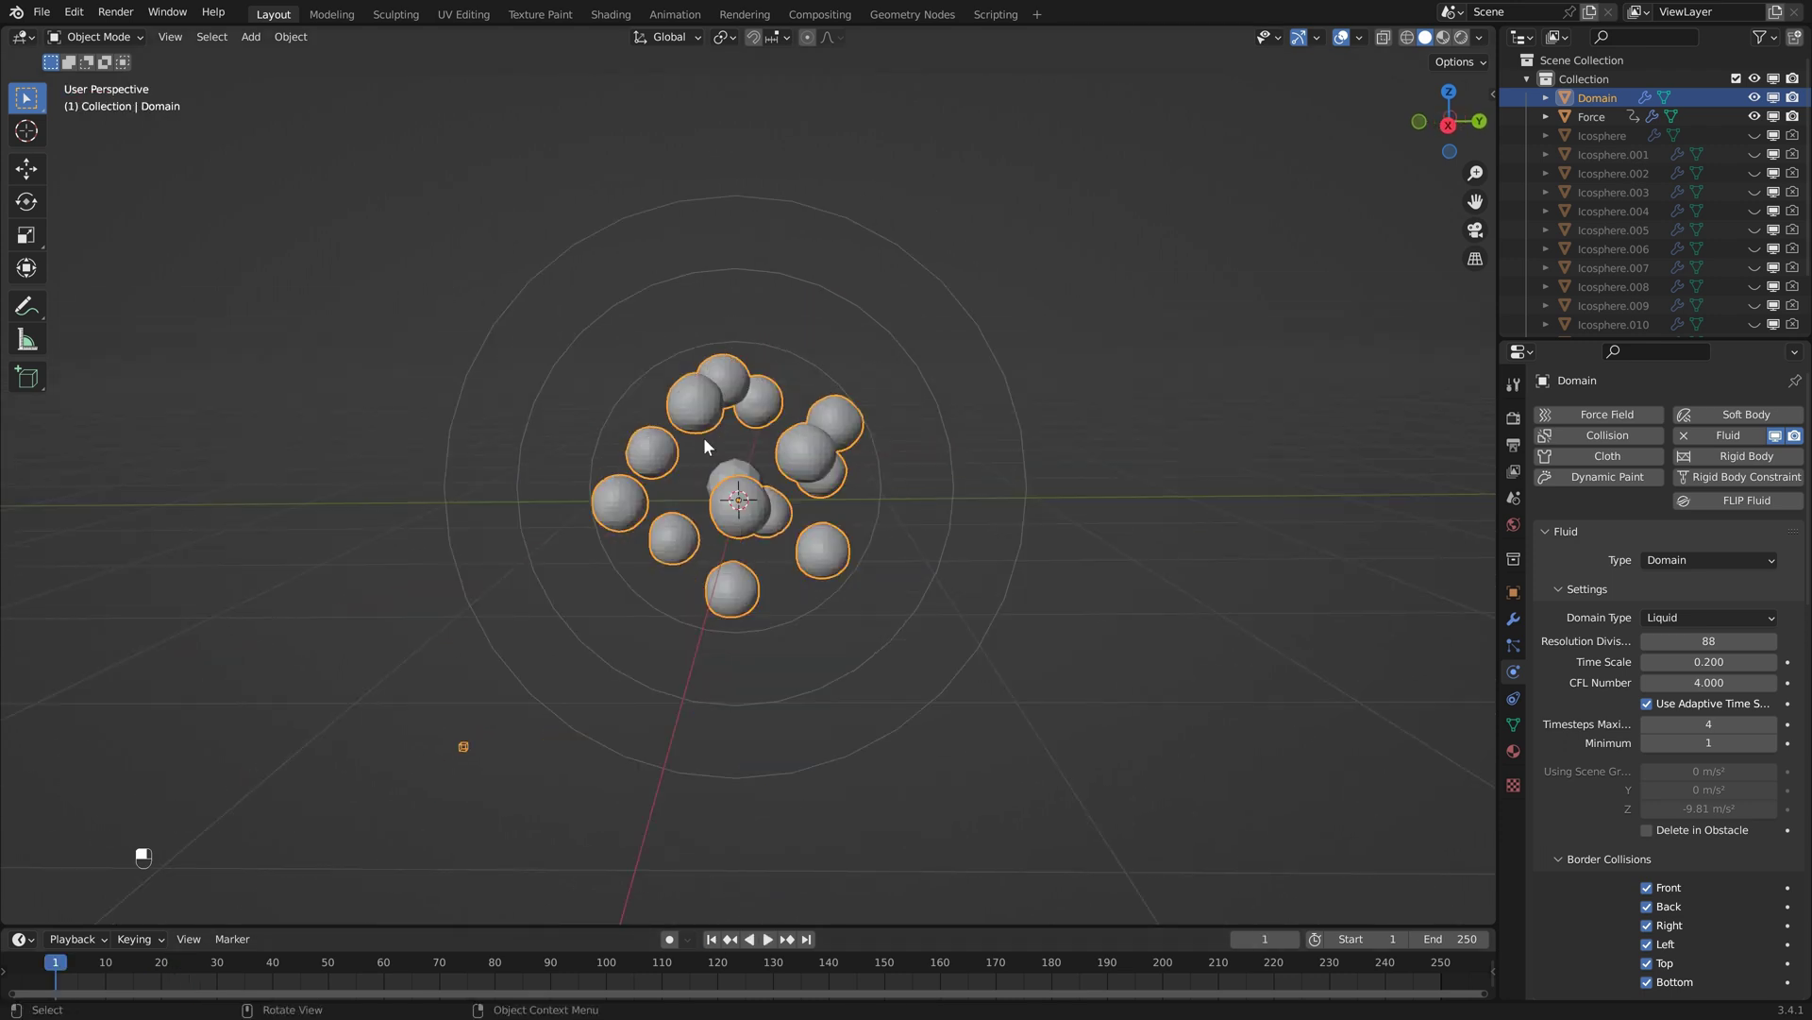
- Shade the liquid smooth and set the domain's Resolution Divisions to 150
{"action": "right_click", "coordinate": [855, 434]}
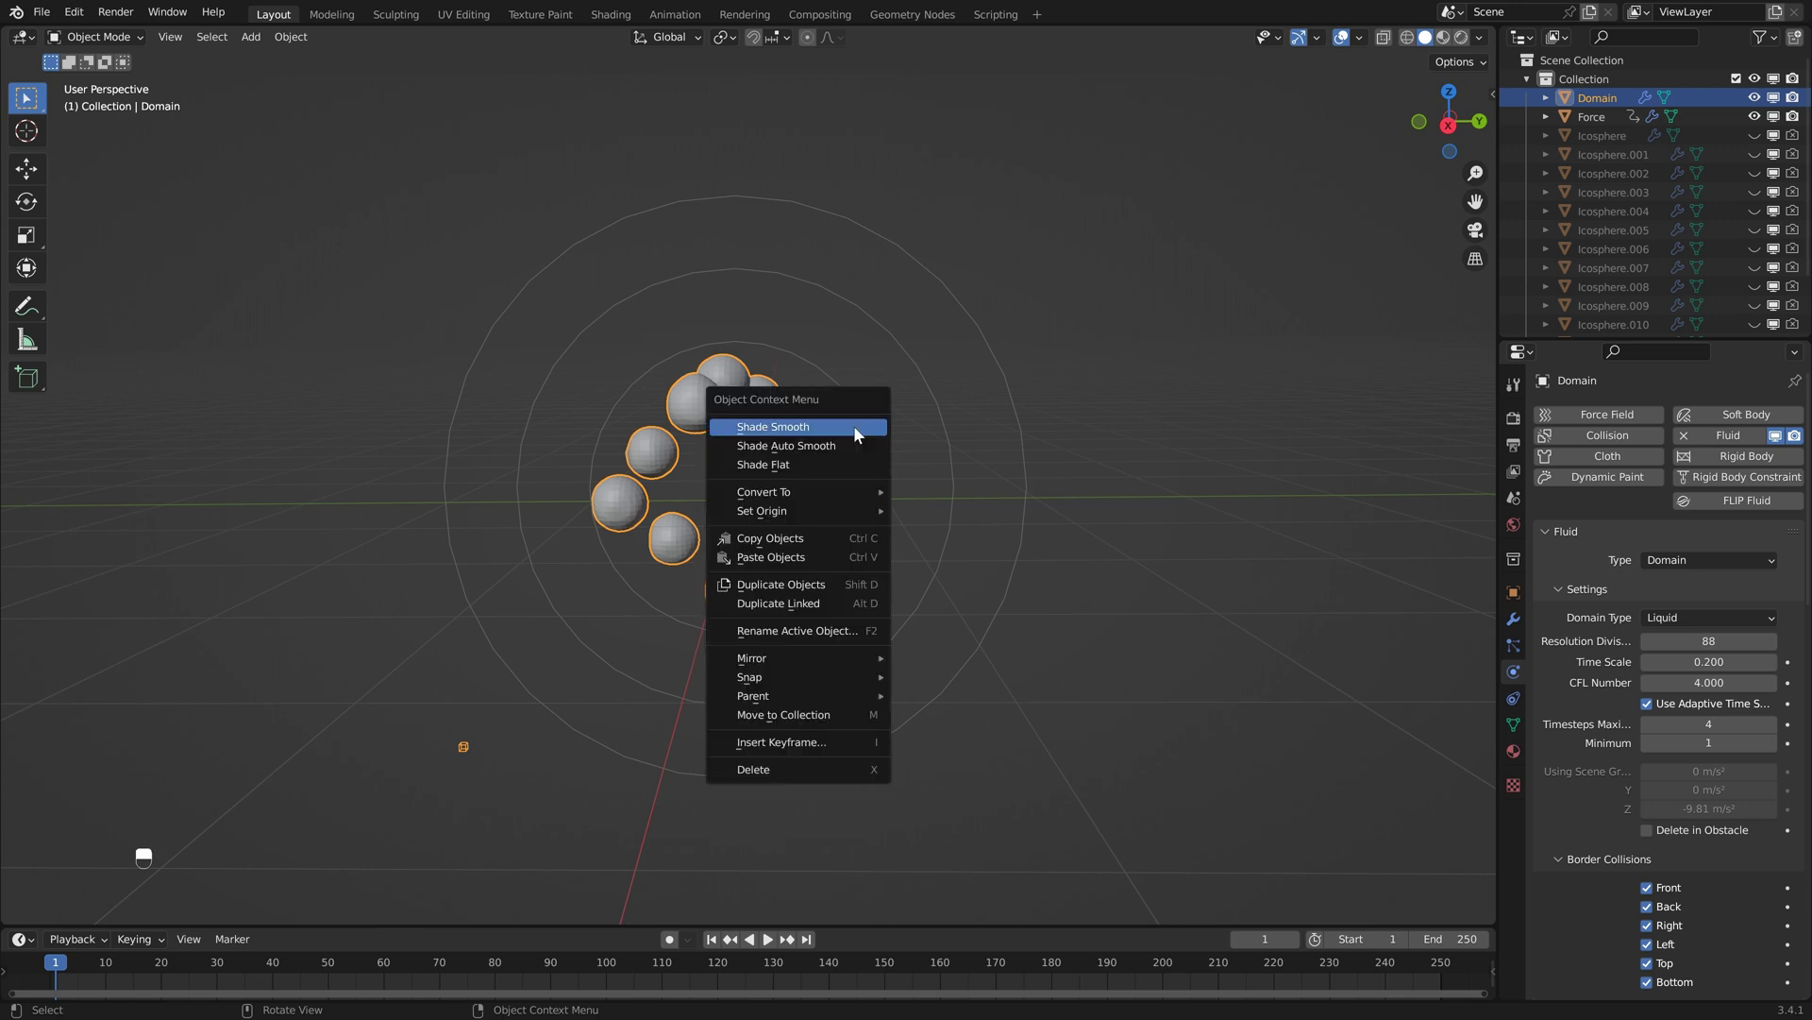
{"action": "left_click", "coordinate": [853, 425]}
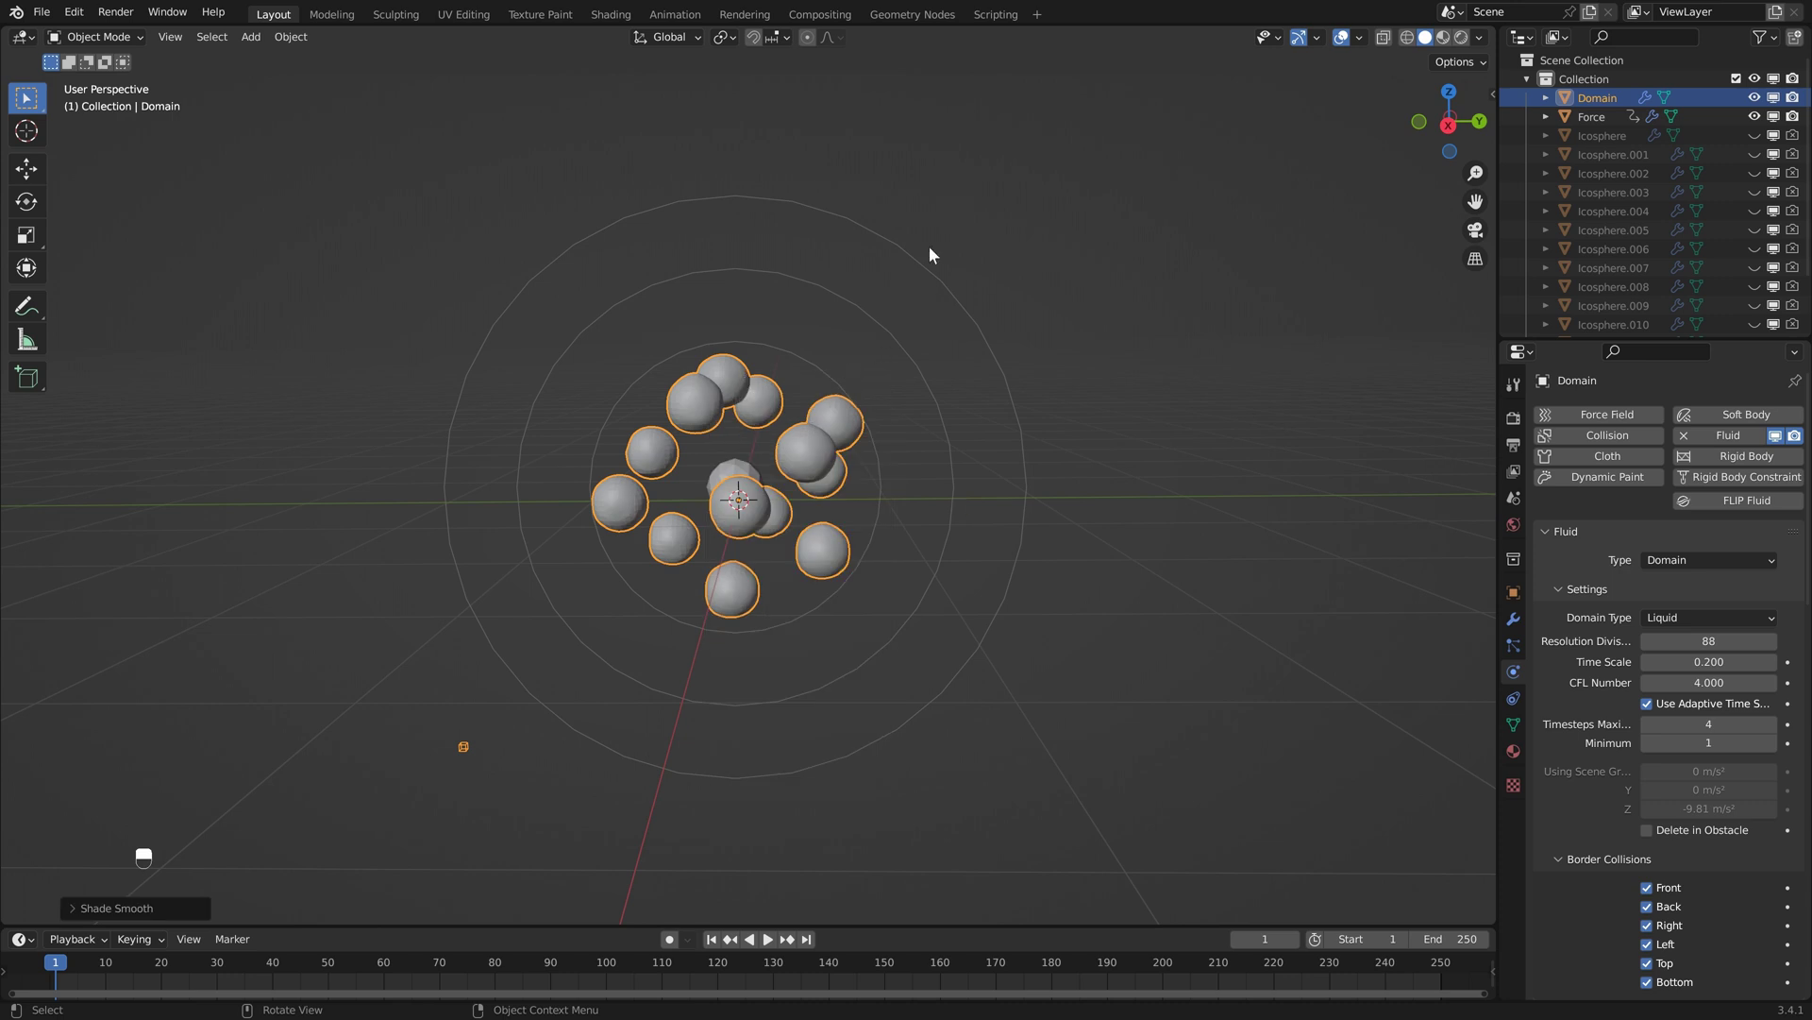
{"action": "left_click", "coordinate": [1727, 639]}
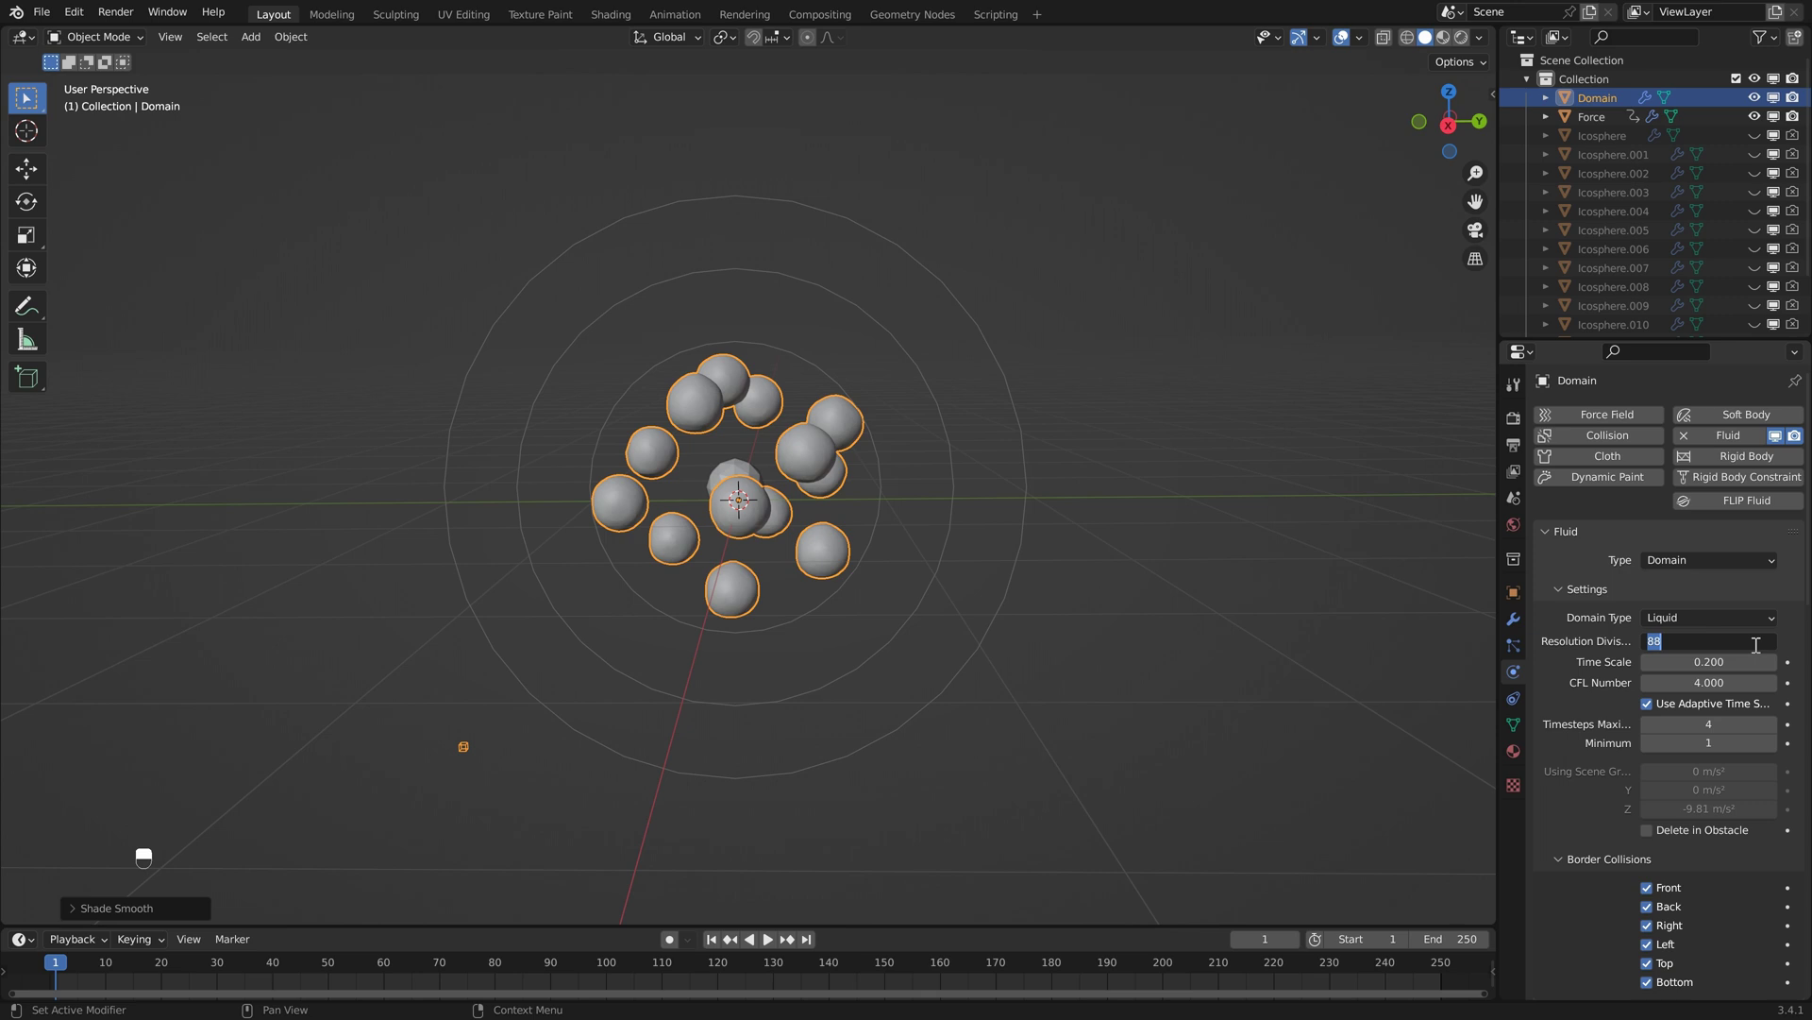
{"action": "type", "text": "150"}
{"action": "key", "text": "Return"}
- Play the simulation to frame 16, then orbit around the finer splash
{"action": "scroll", "coordinate": [1753, 643], "scroll_direction": "down", "scroll_amount": 2}
{"action": "key", "text": "space"}
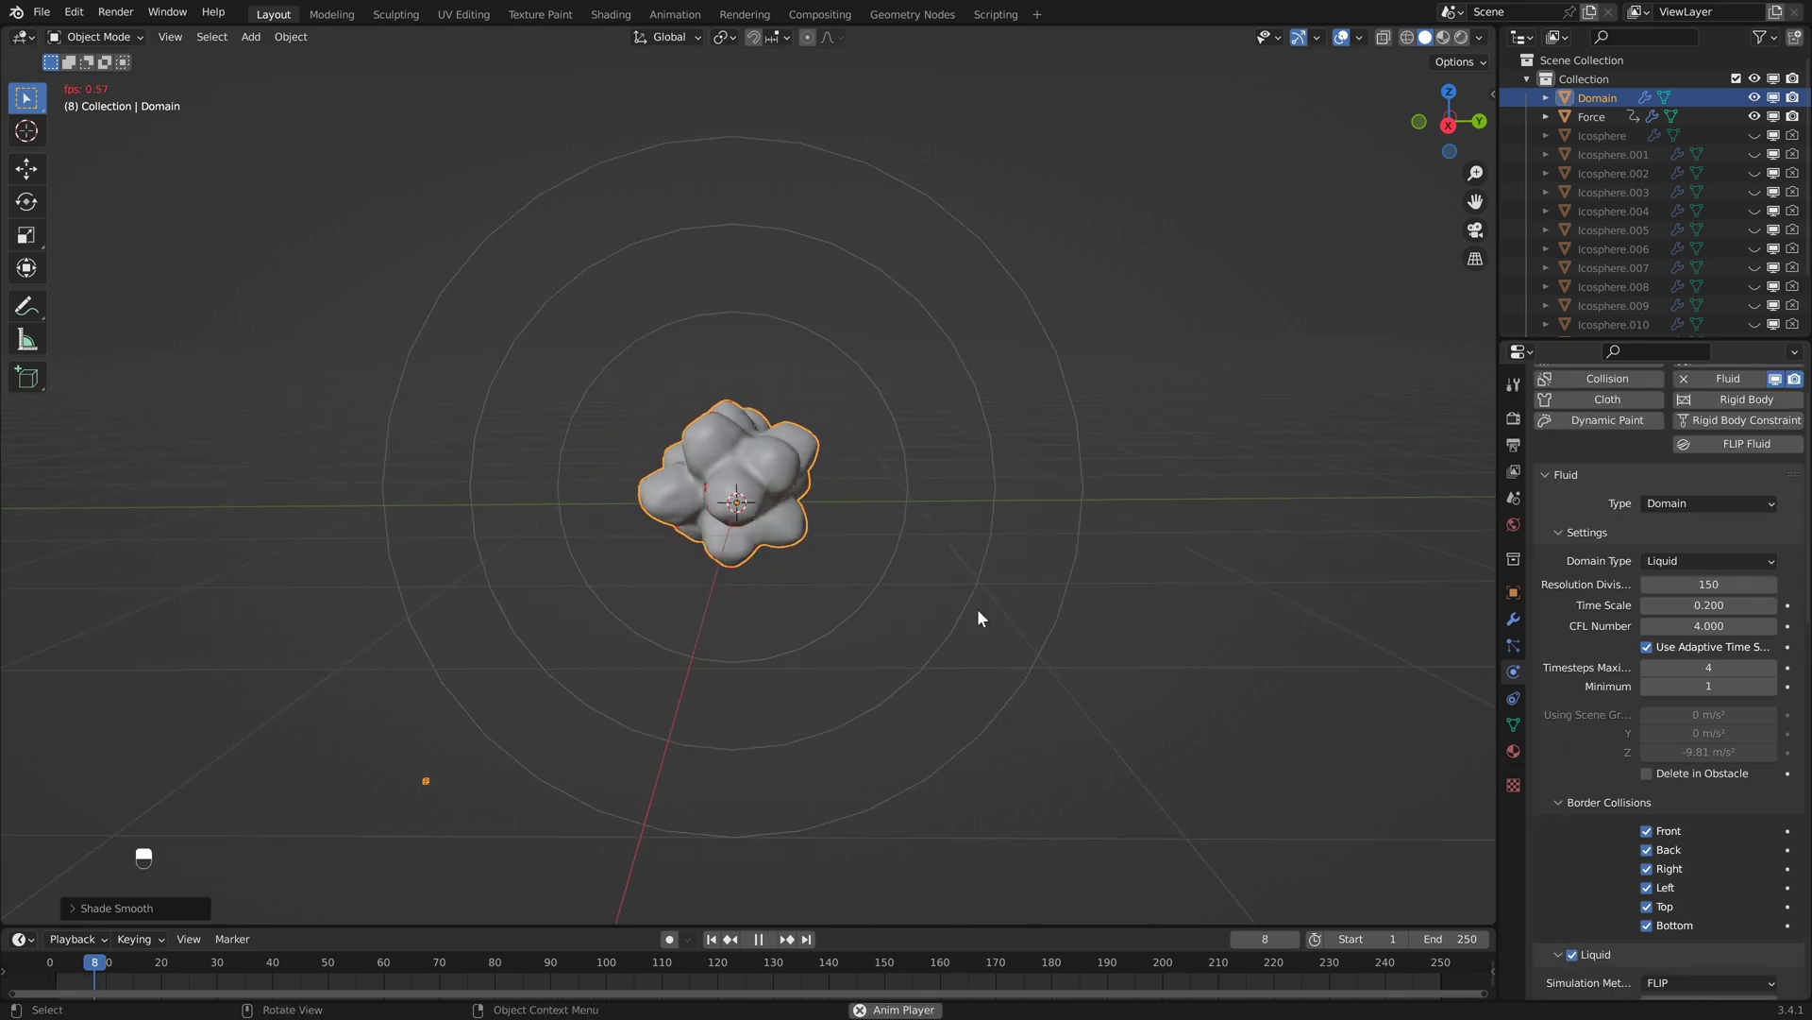
{"action": "key", "text": "space"}
{"action": "middle_click_drag", "start_coordinate": [927, 599], "coordinate": [859, 513]}
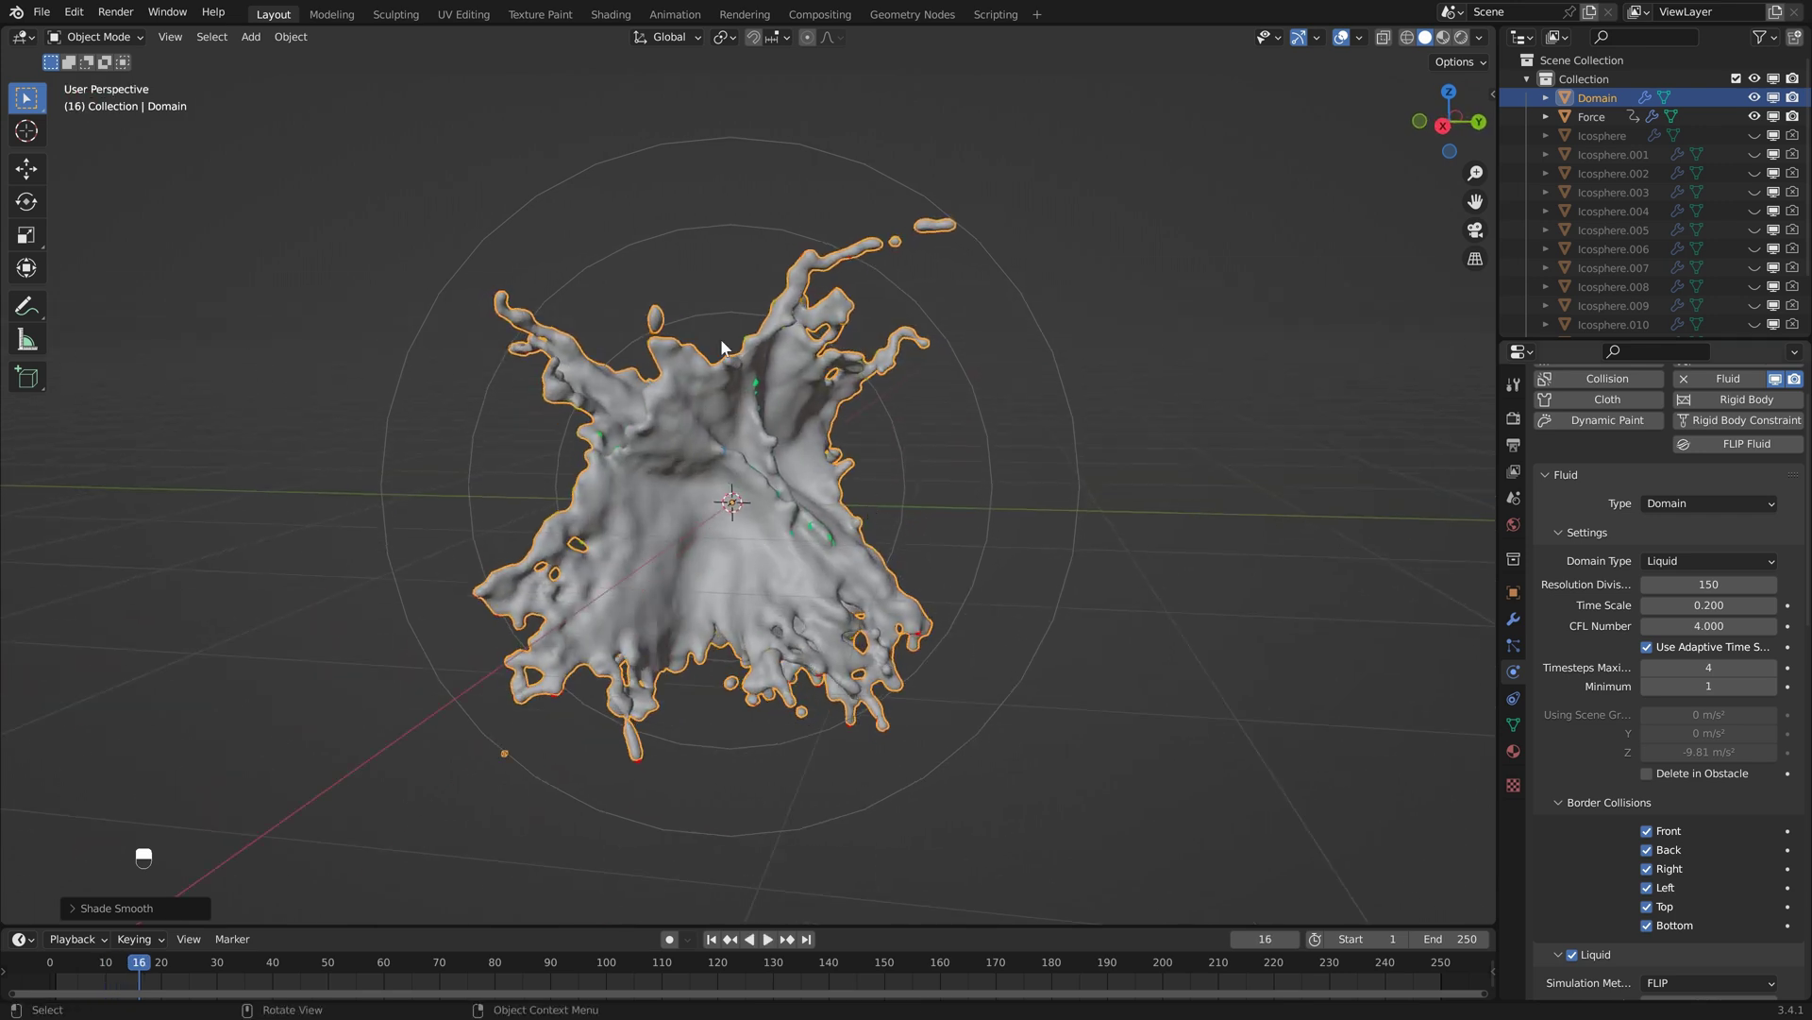
- Keyframe Time Scale at frame 16, hide the domain, and key Time Scale 0.025 at frame 20
{"action": "left_click", "coordinate": [1788, 606]}
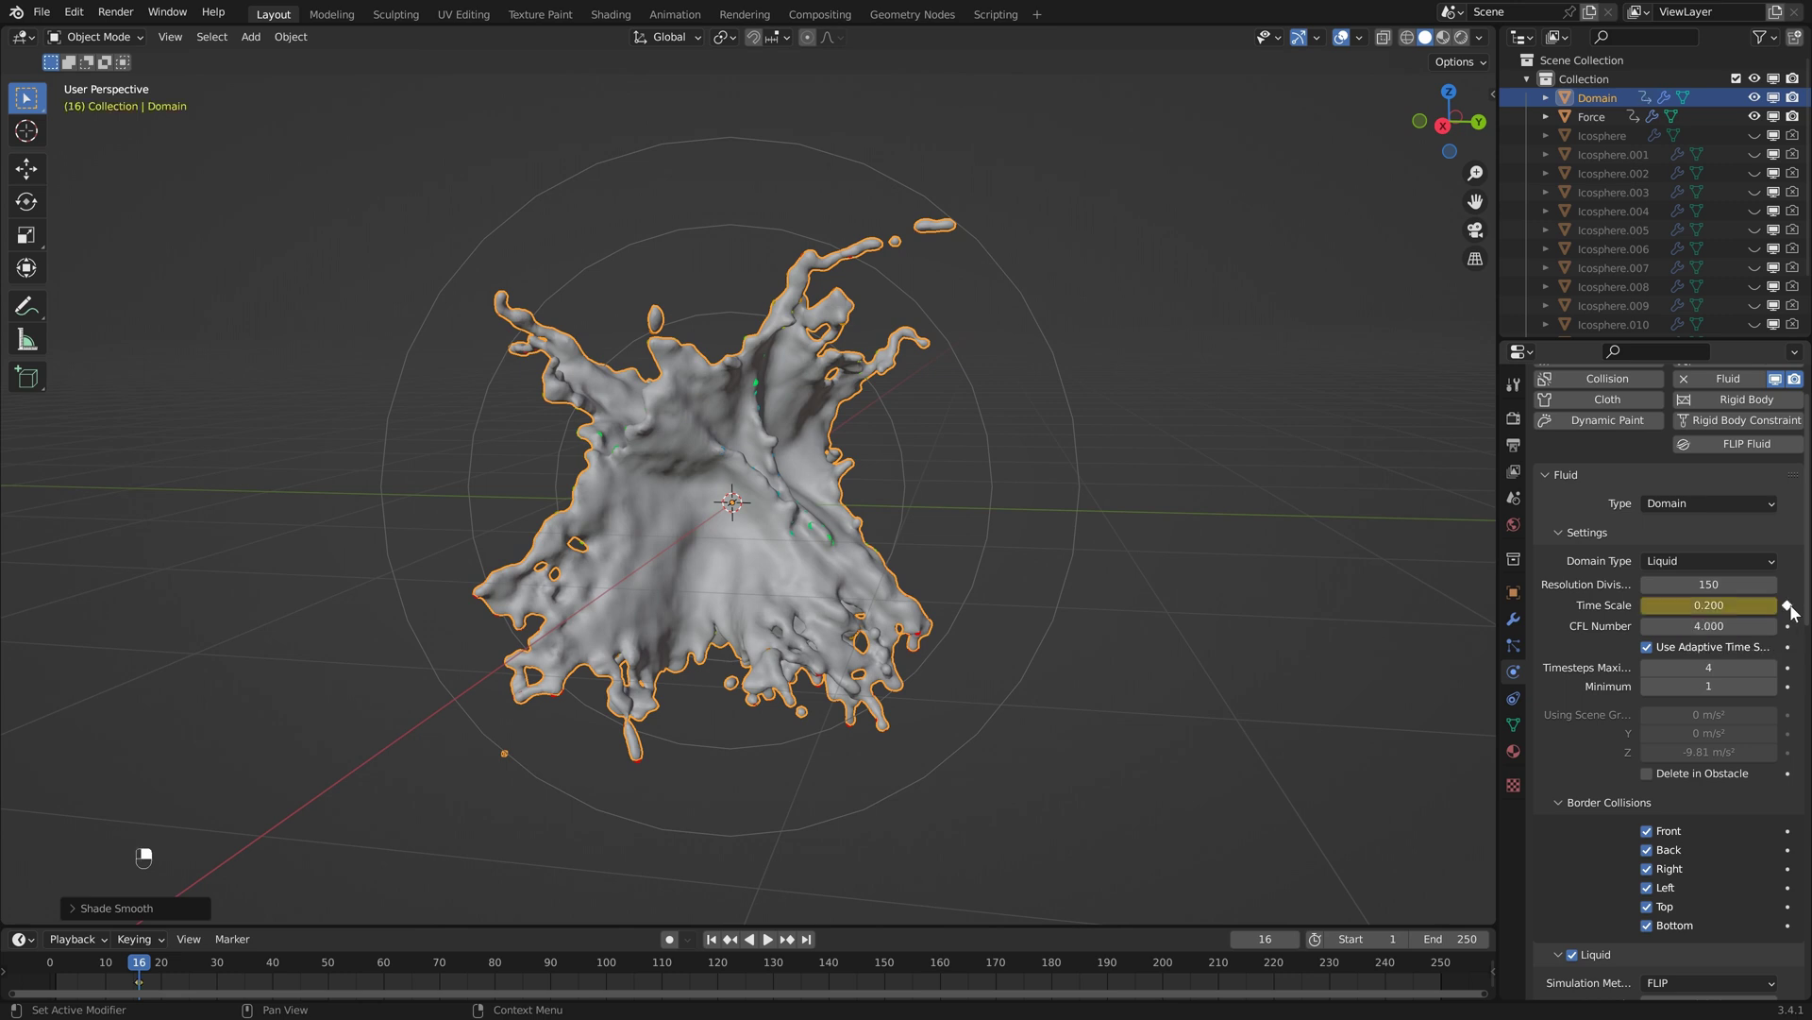
{"action": "left_click", "coordinate": [1774, 98]}
{"action": "key", "text": "space"}
{"action": "left_click", "coordinate": [1693, 605]}
{"action": "type", "text": ".025"}
{"action": "key", "text": "Return"}
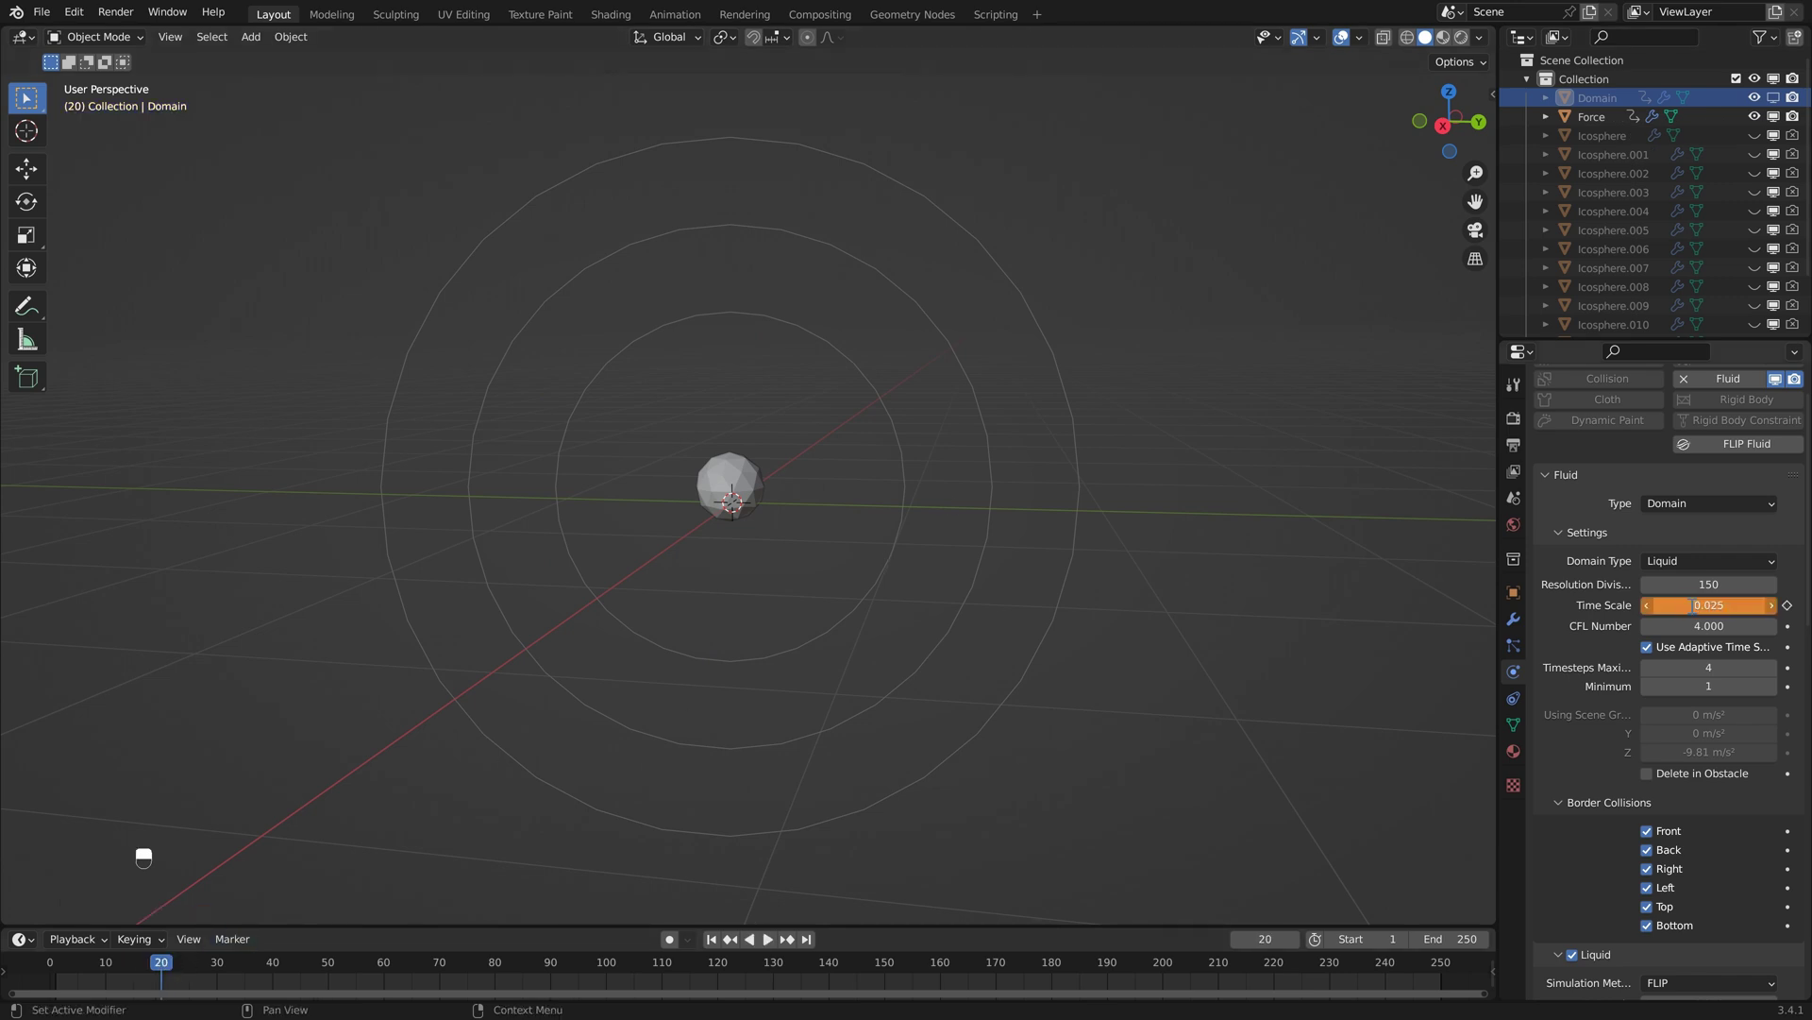
{"action": "left_click", "coordinate": [1788, 606]}
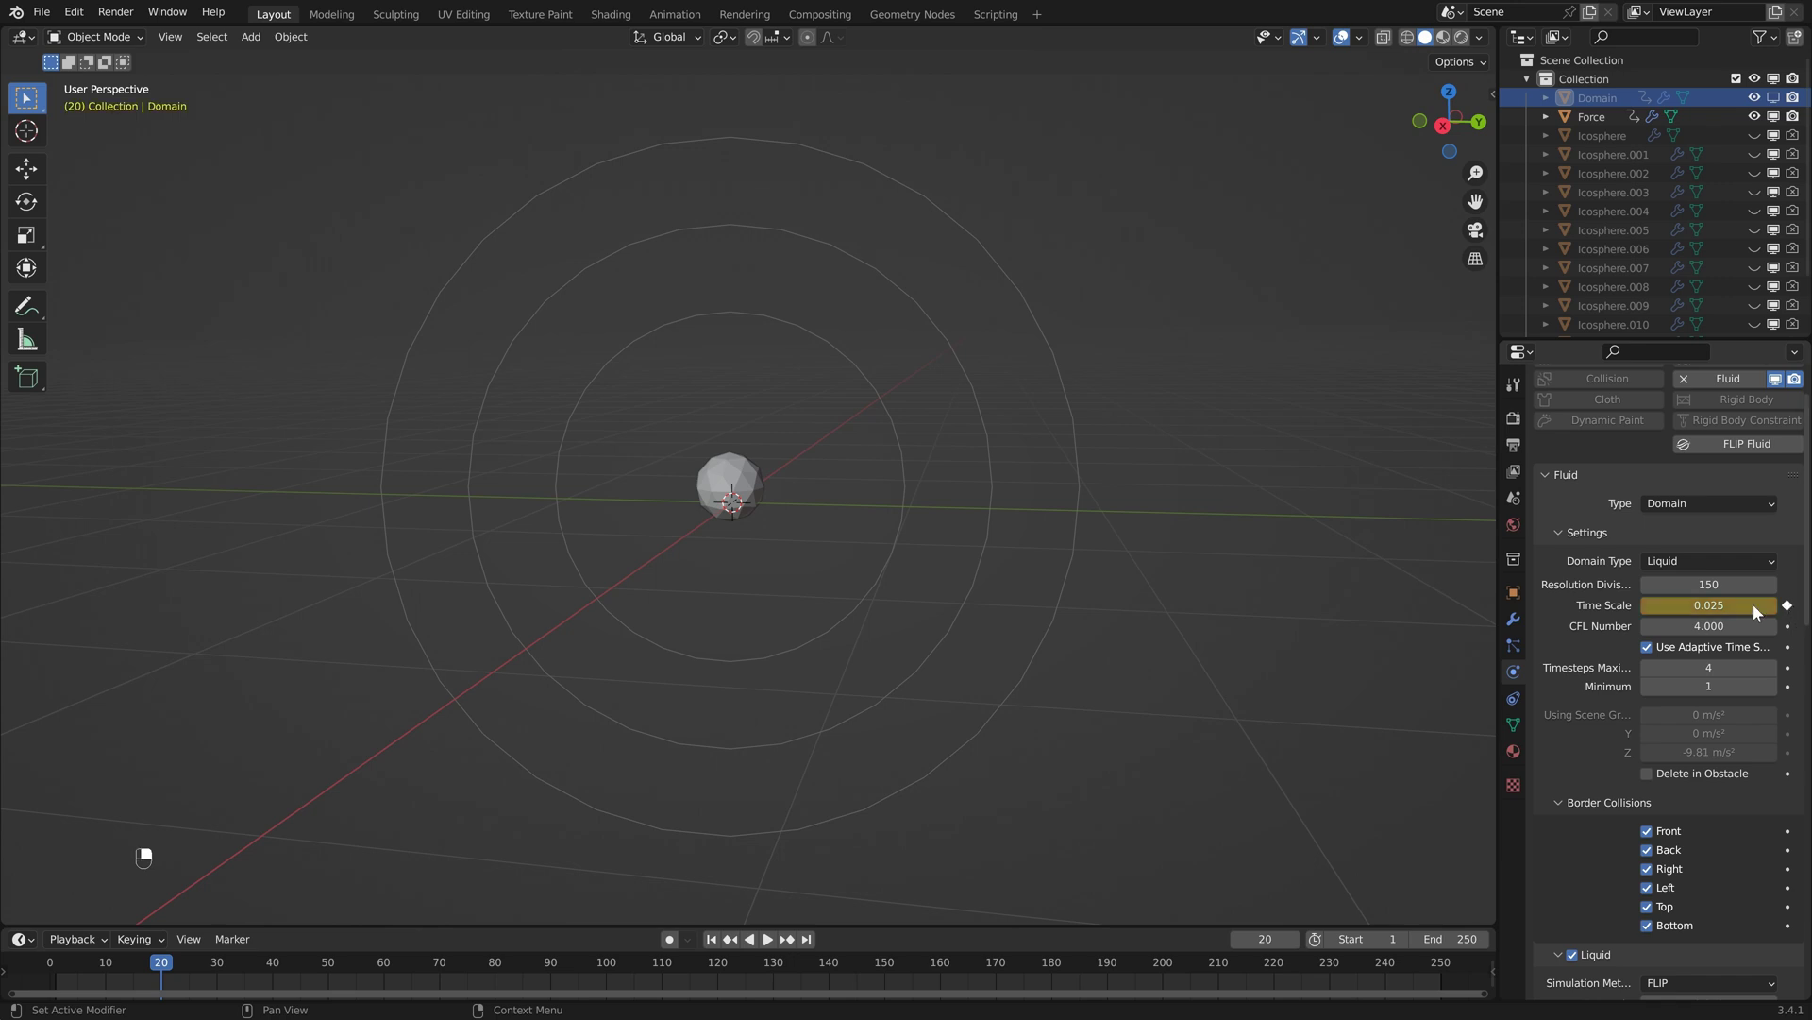
- Unhide the domain, save the file and play the simulation from the first frame
{"action": "key", "text": "shift+Left"}
{"action": "left_click", "coordinate": [1772, 98]}
{"action": "key", "text": "ctrl+s"}
{"action": "key", "text": "space"}
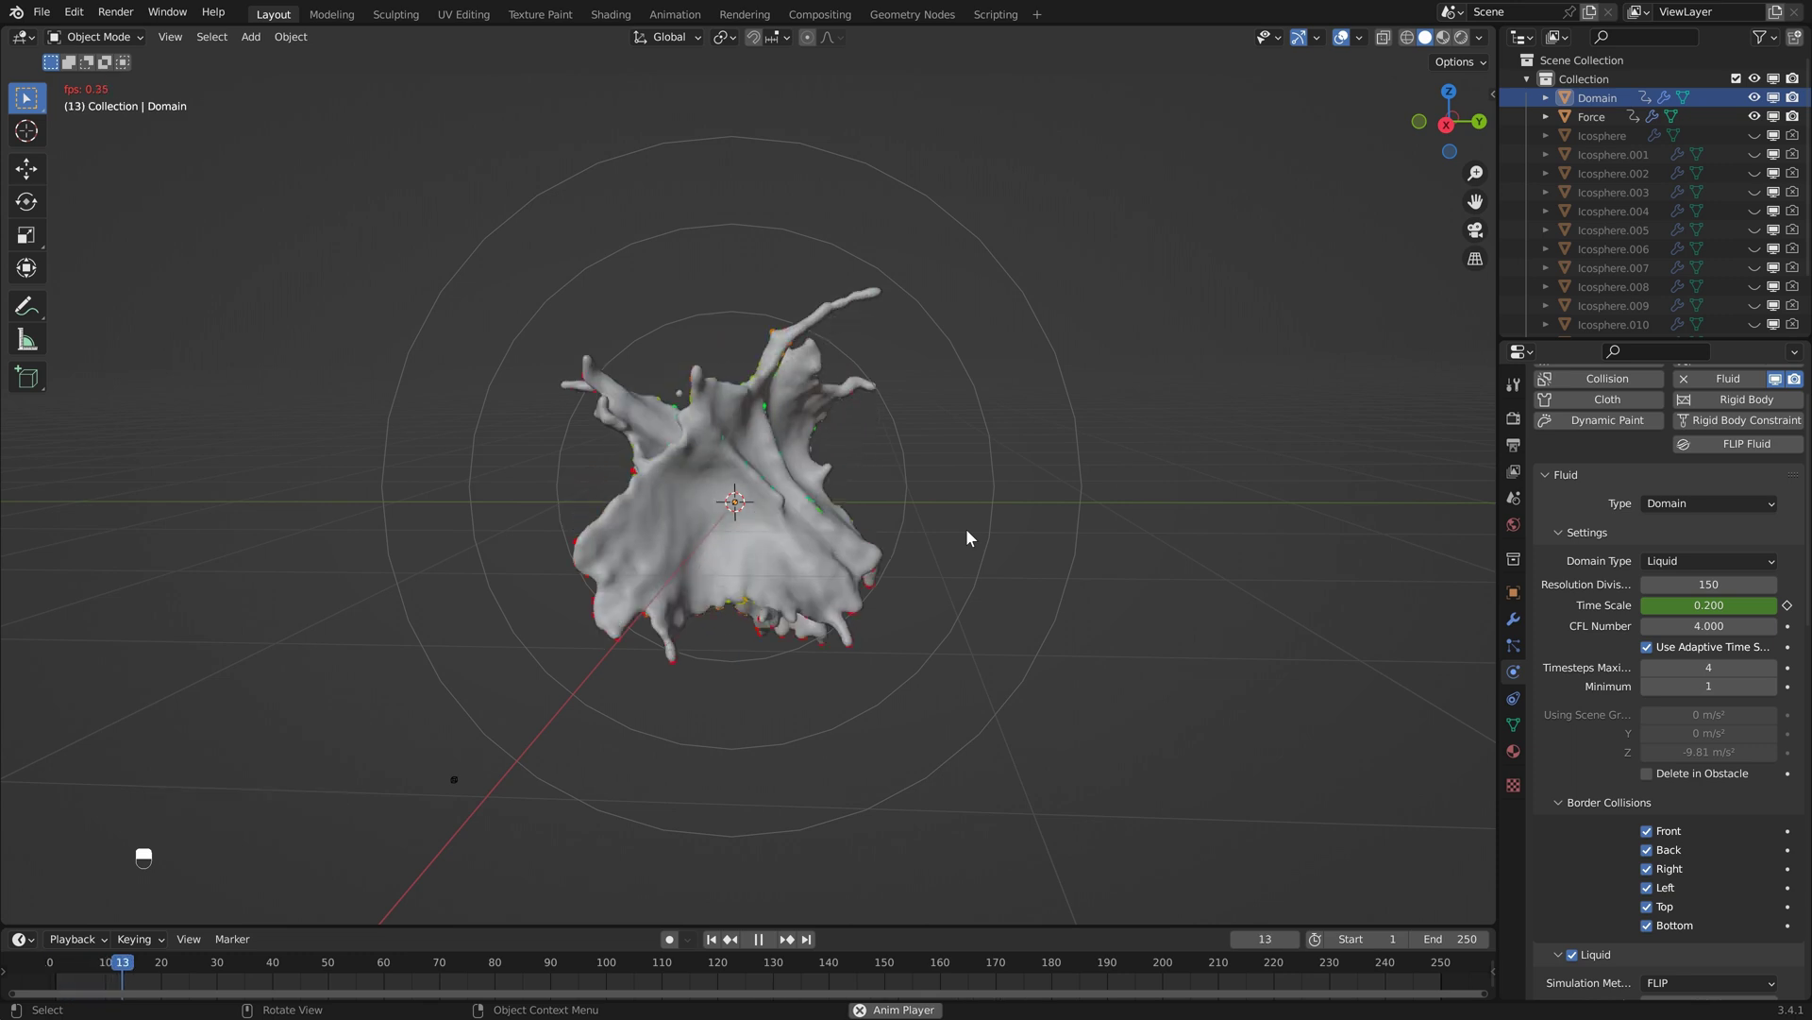
{"action": "key", "text": "space"}
- Set the scene end frame to 40 and fit the timeline to the new range
{"action": "double_click", "coordinate": [1444, 939]}
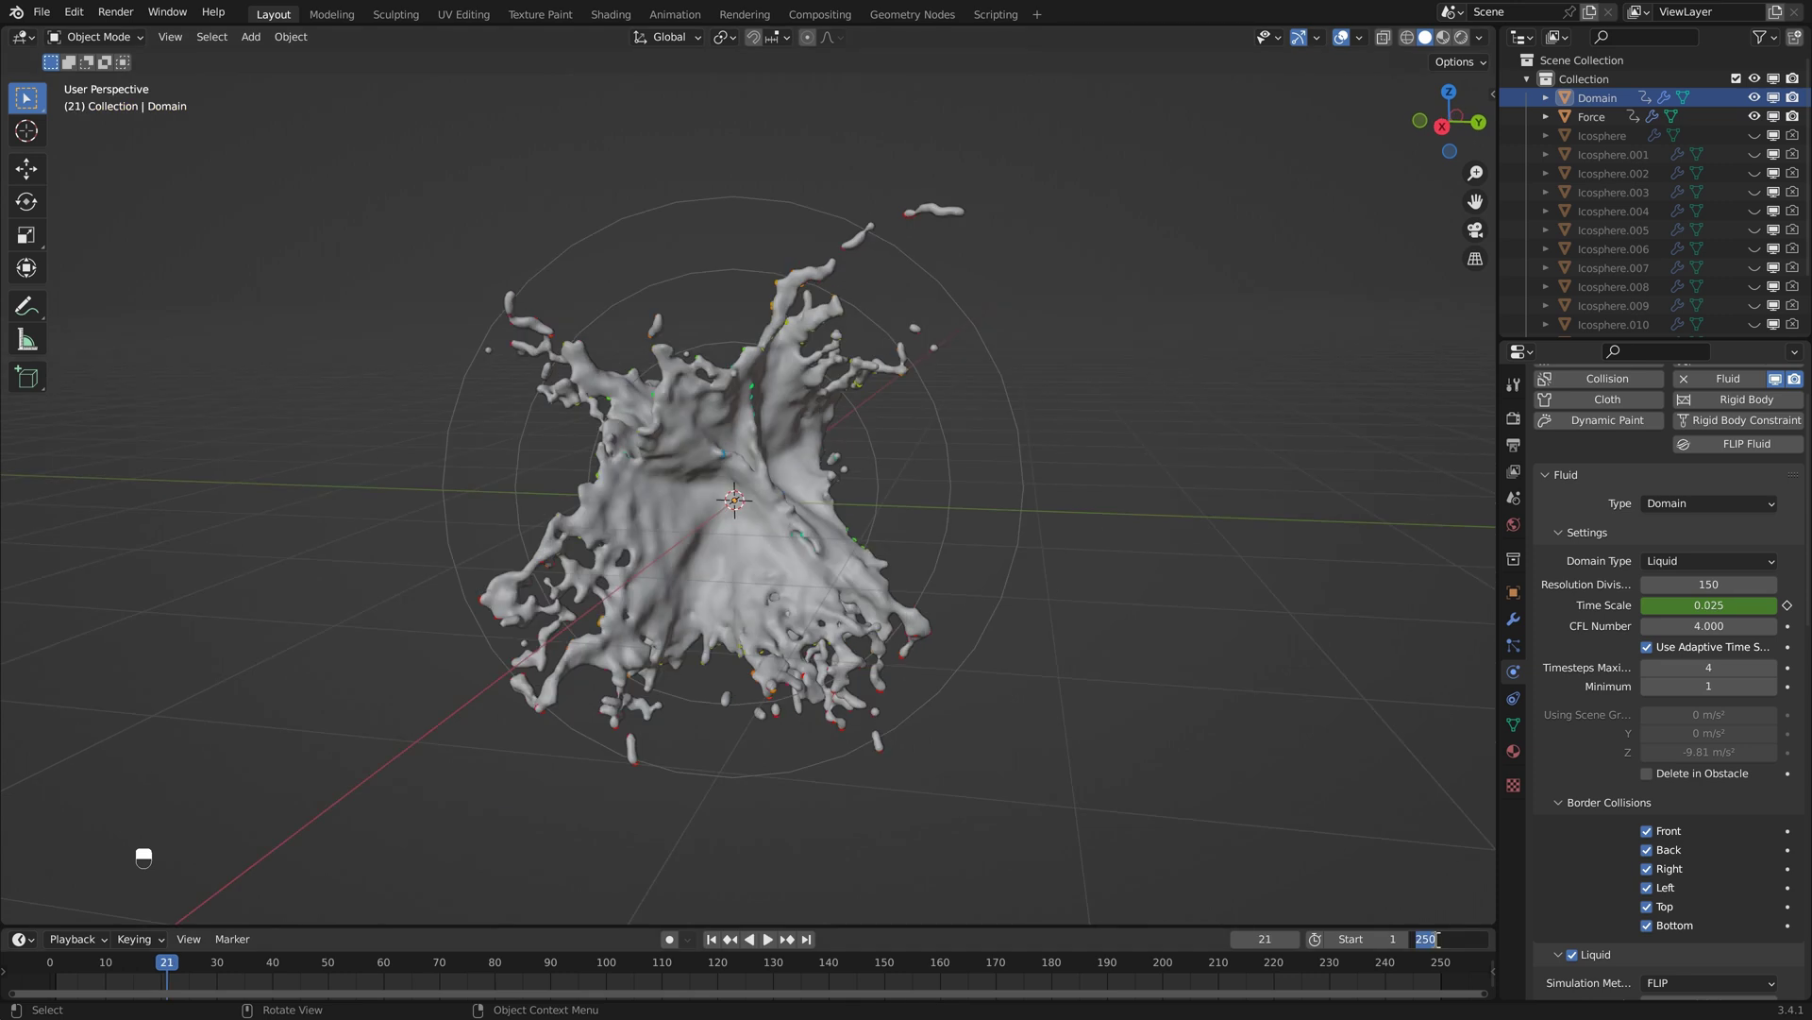
{"action": "type", "text": "40"}
{"action": "key", "text": "Return"}
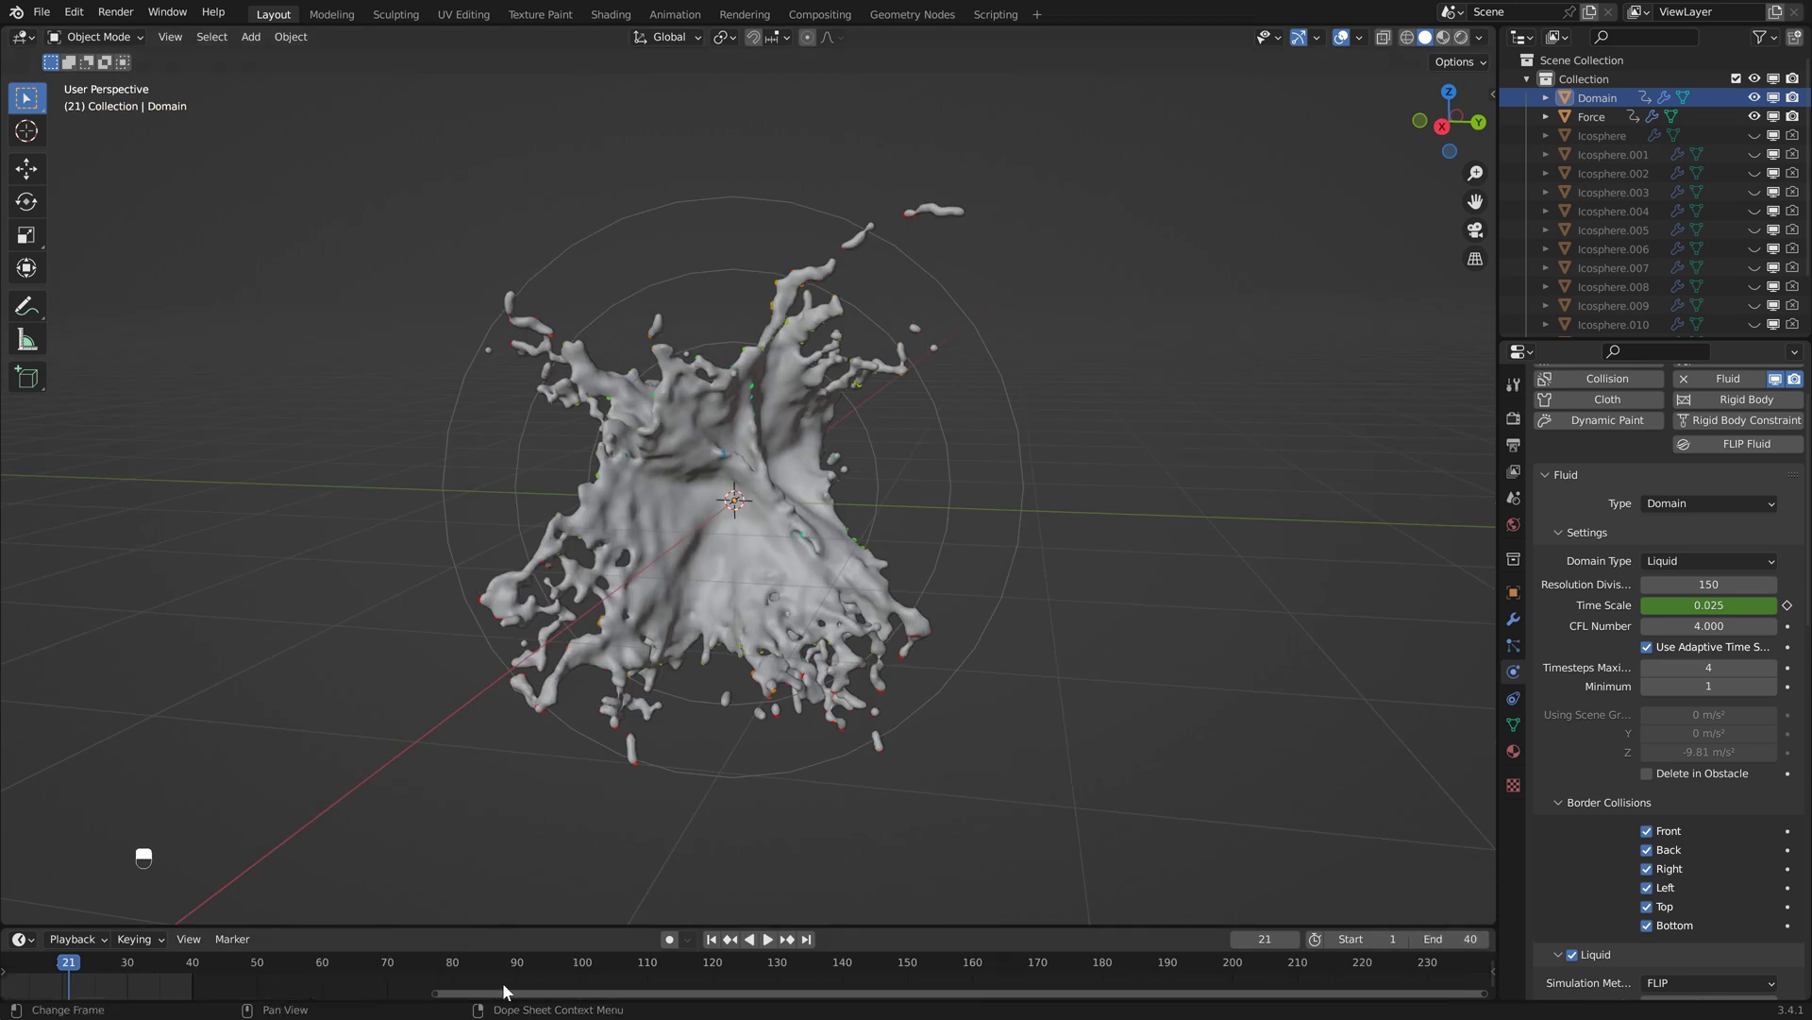
{"action": "key", "text": "Home"}
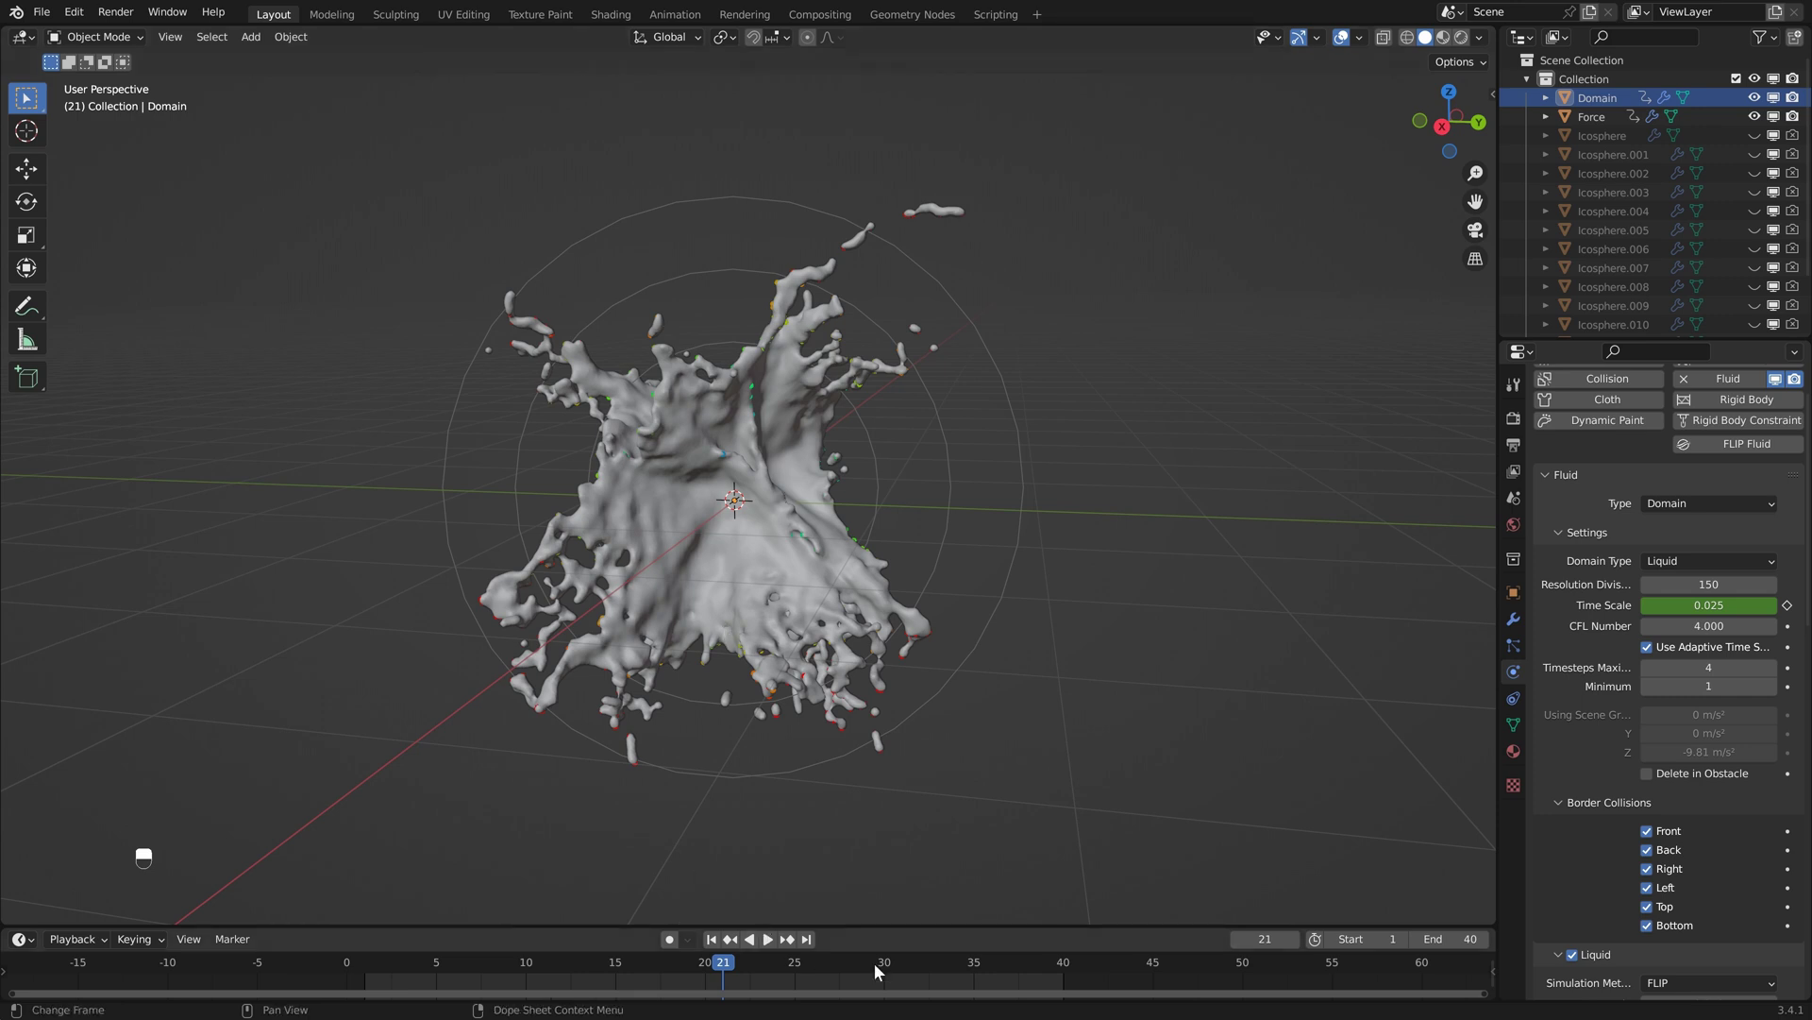
{"action": "scroll", "coordinate": [875, 961], "scroll_direction": "up", "scroll_amount": 3}
{"action": "key", "text": "shift+Left"}
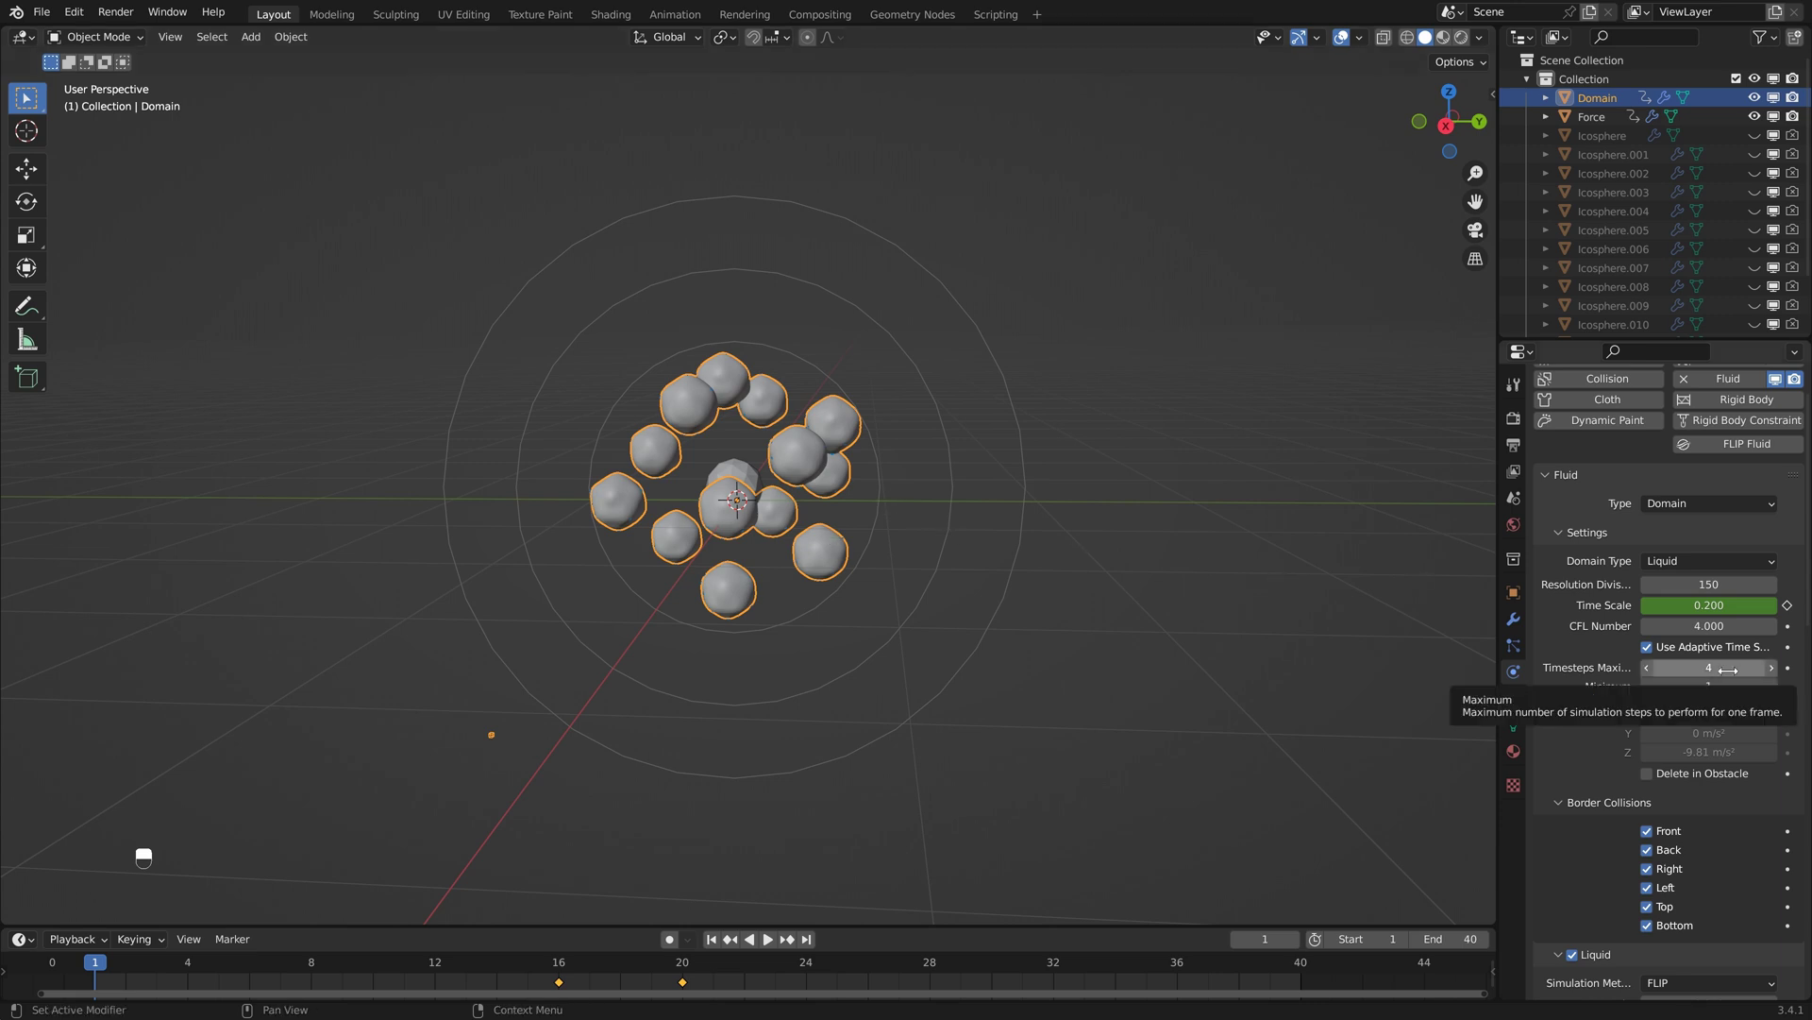
- Set Timesteps Minimum to 2, enable Diffusion on the liquid and show its presets menu
{"action": "left_click", "coordinate": [1771, 687]}
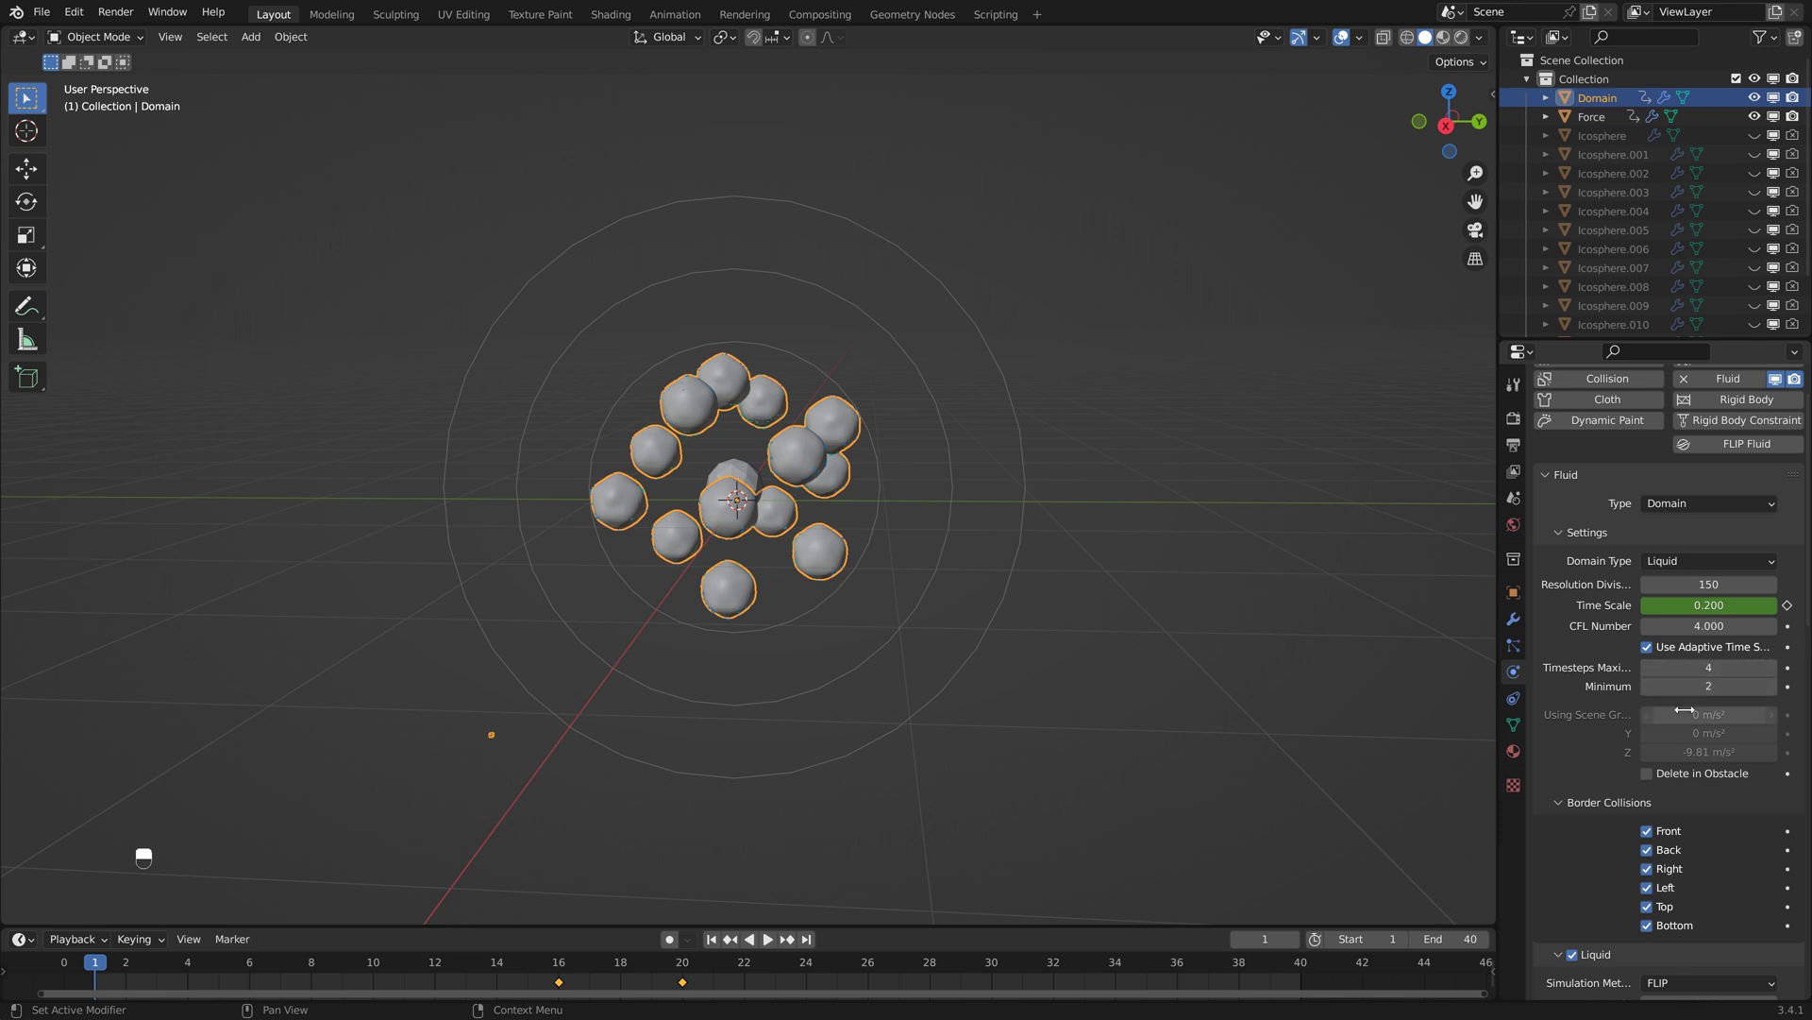
{"action": "scroll", "coordinate": [1586, 747], "scroll_direction": "down", "scroll_amount": 10}
{"action": "left_click", "coordinate": [1754, 645]}
{"action": "left_click", "coordinate": [1754, 646]}
{"action": "left_click", "coordinate": [1572, 638]}
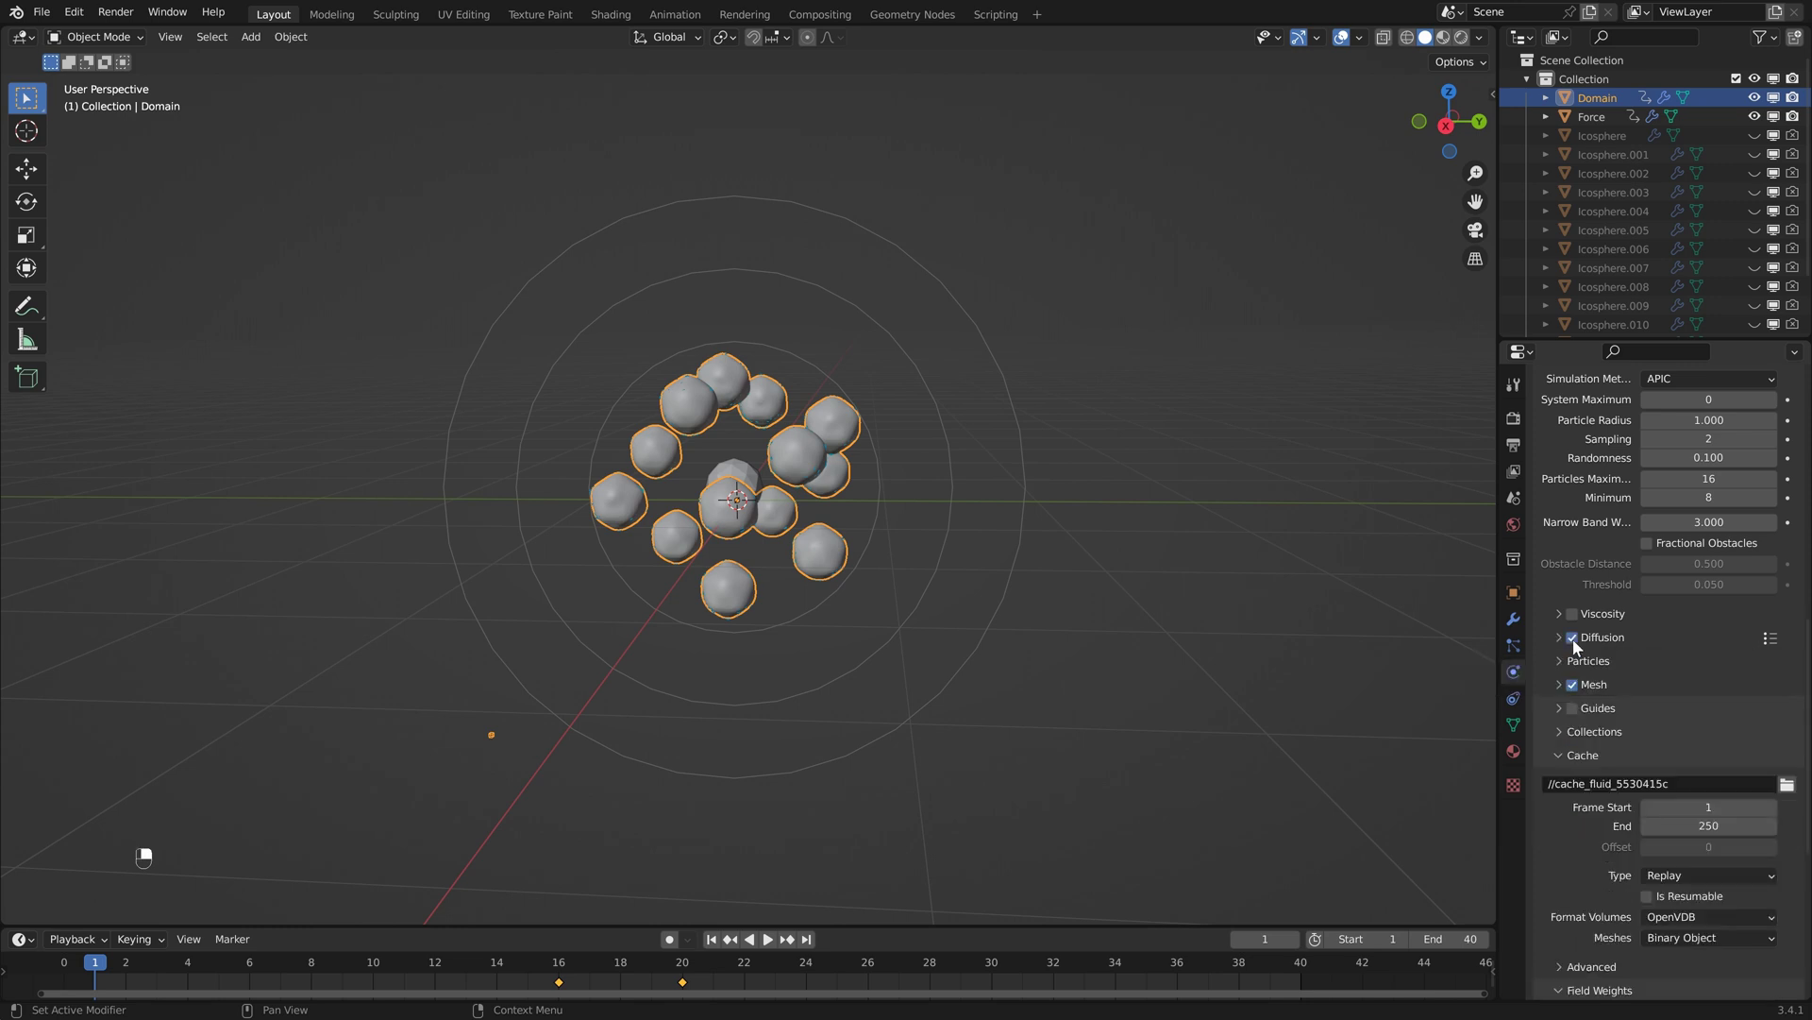
{"action": "left_click", "coordinate": [1557, 639]}
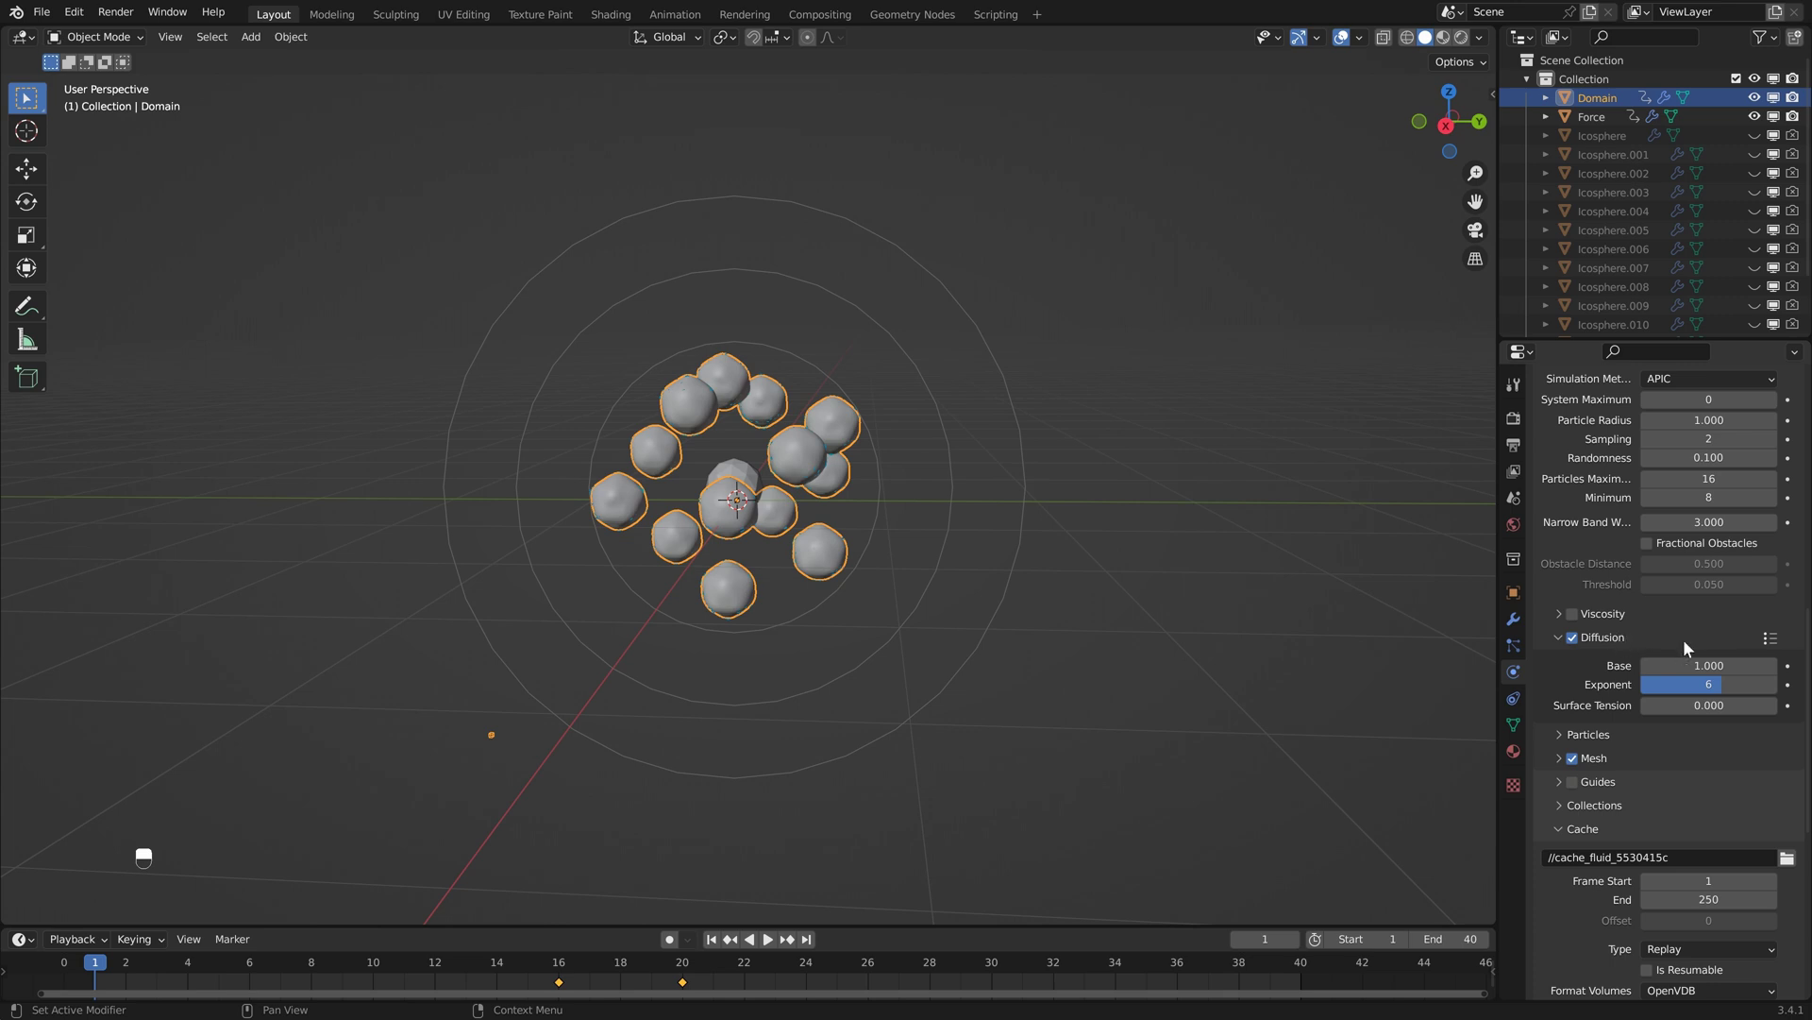
{"action": "left_click", "coordinate": [1770, 639]}
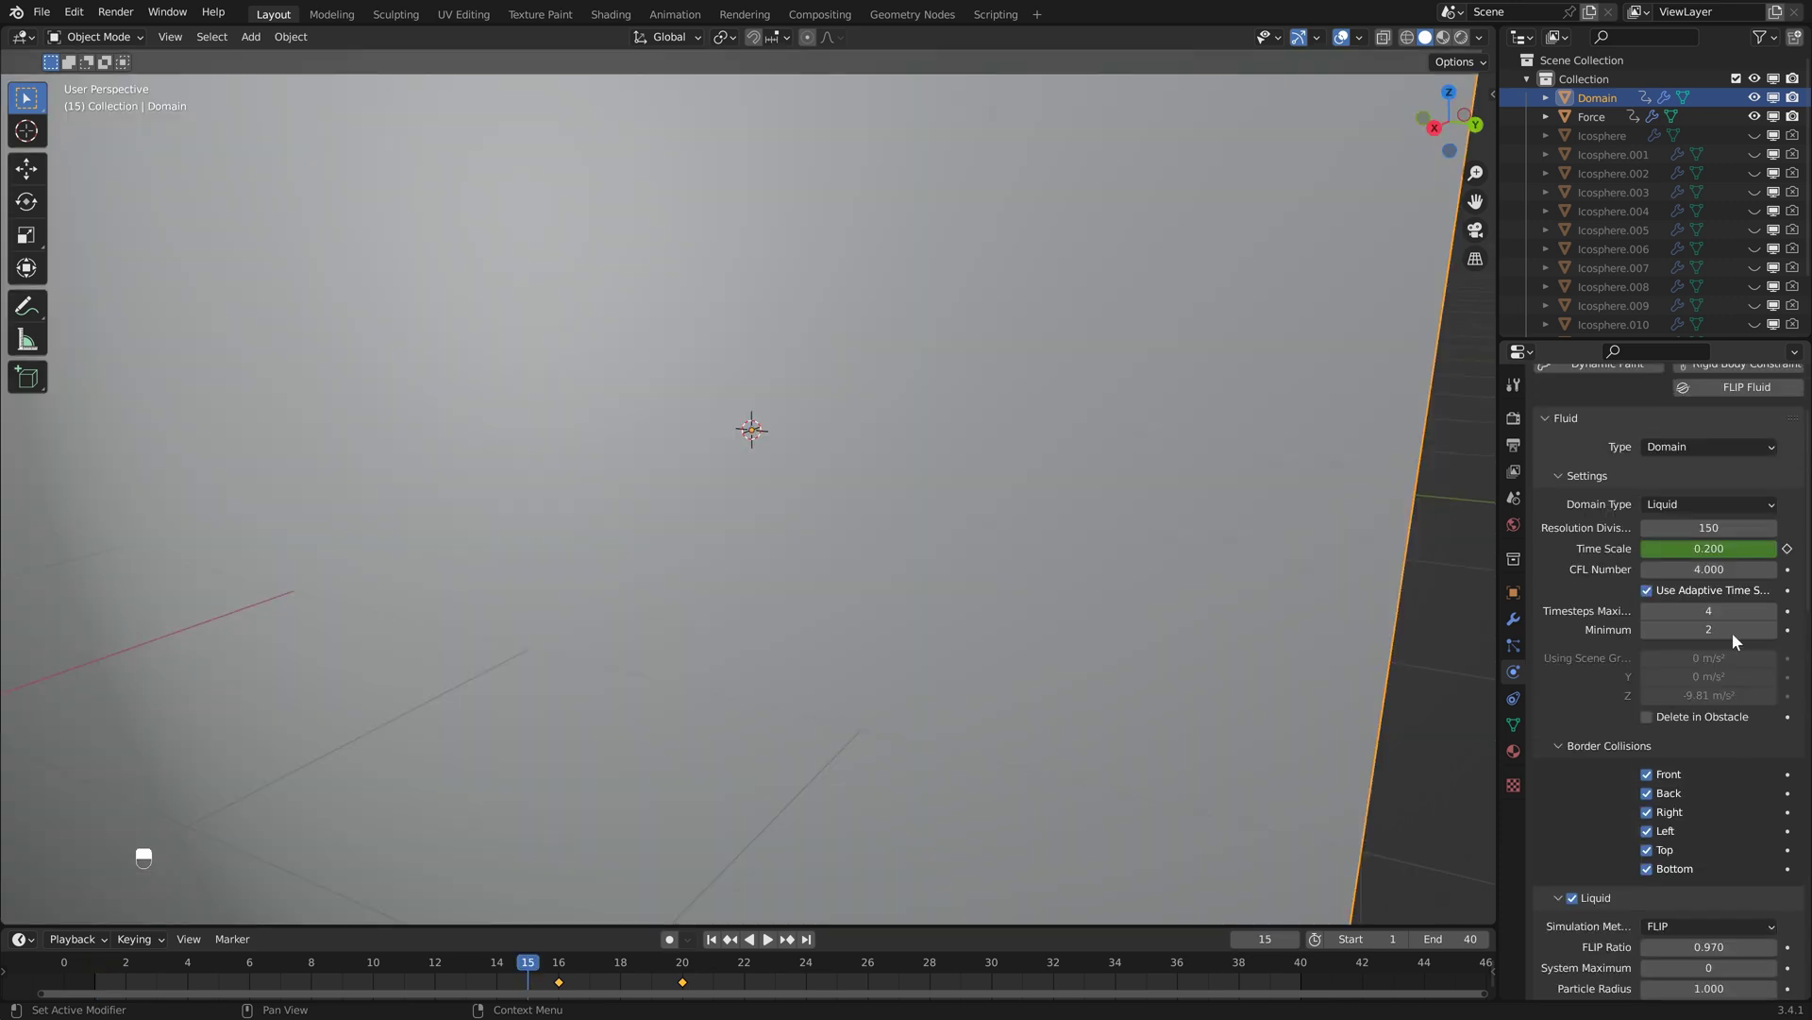
{"action": "left_click", "coordinate": [1754, 521]}
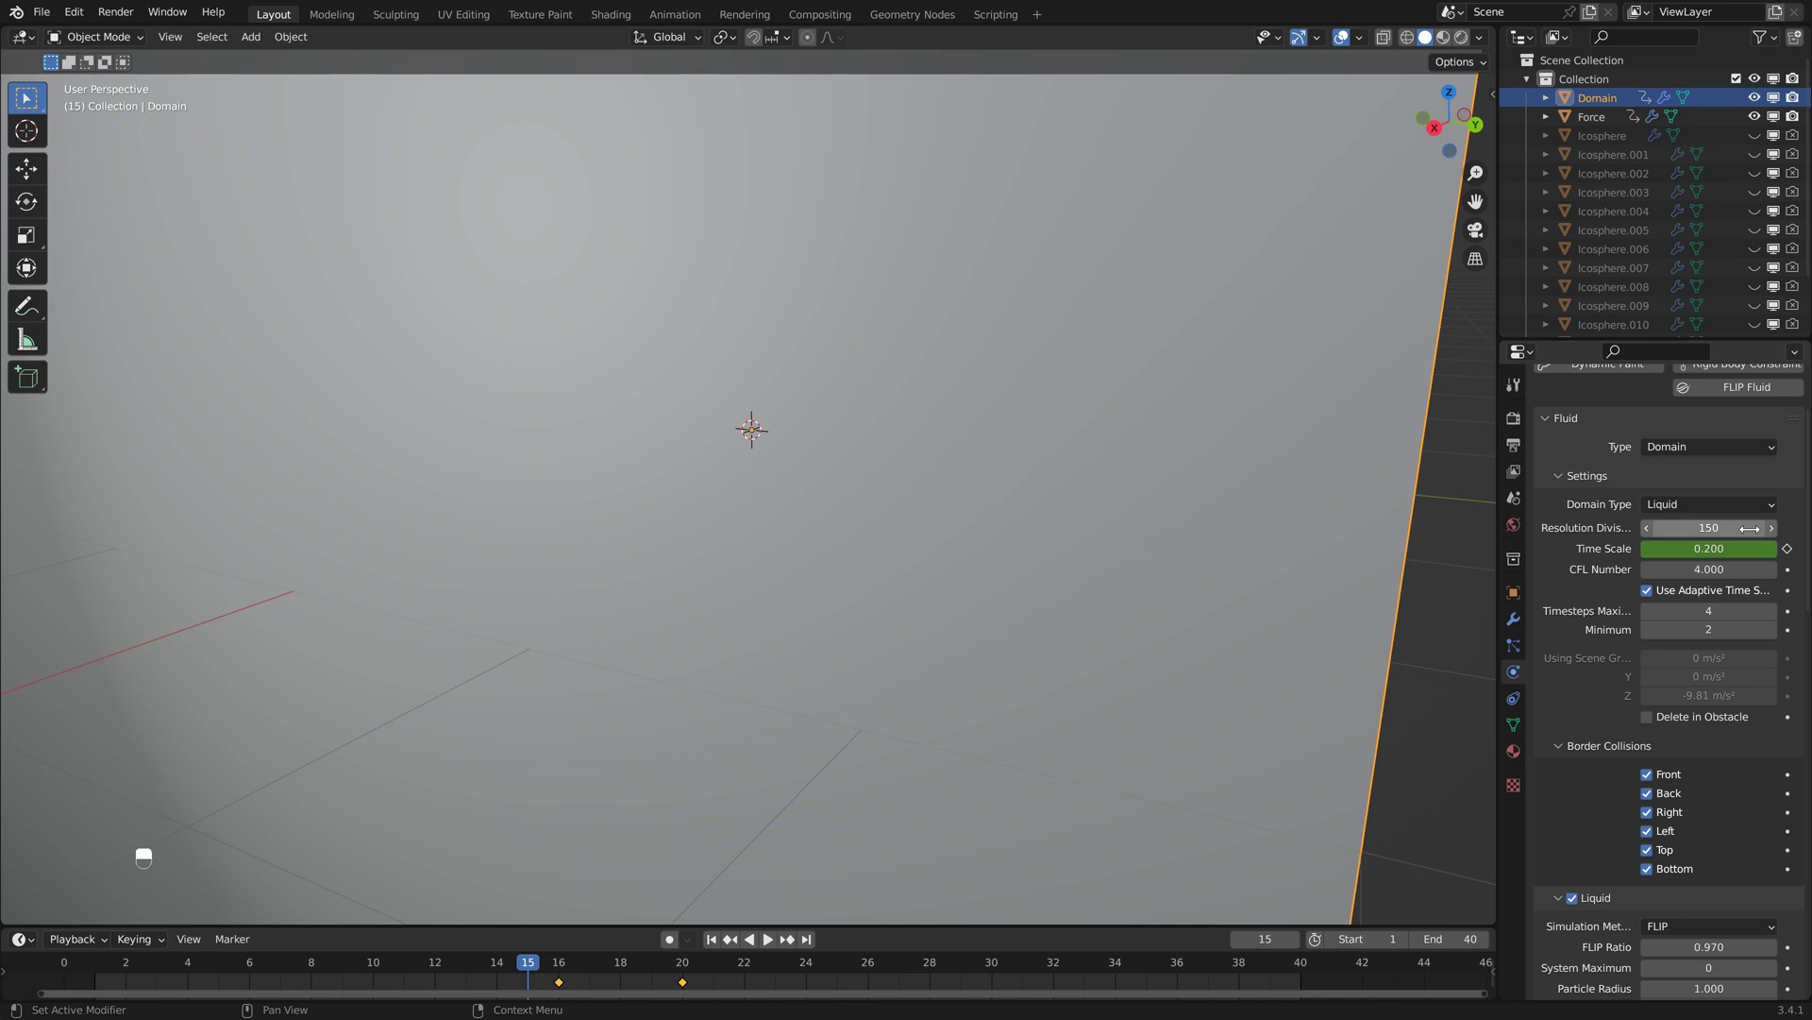
- Set Resolution Divisions to 200, then stop playback at frame 11 and orbit the view
{"action": "type", "text": "0"}
{"action": "key", "text": "Return"}
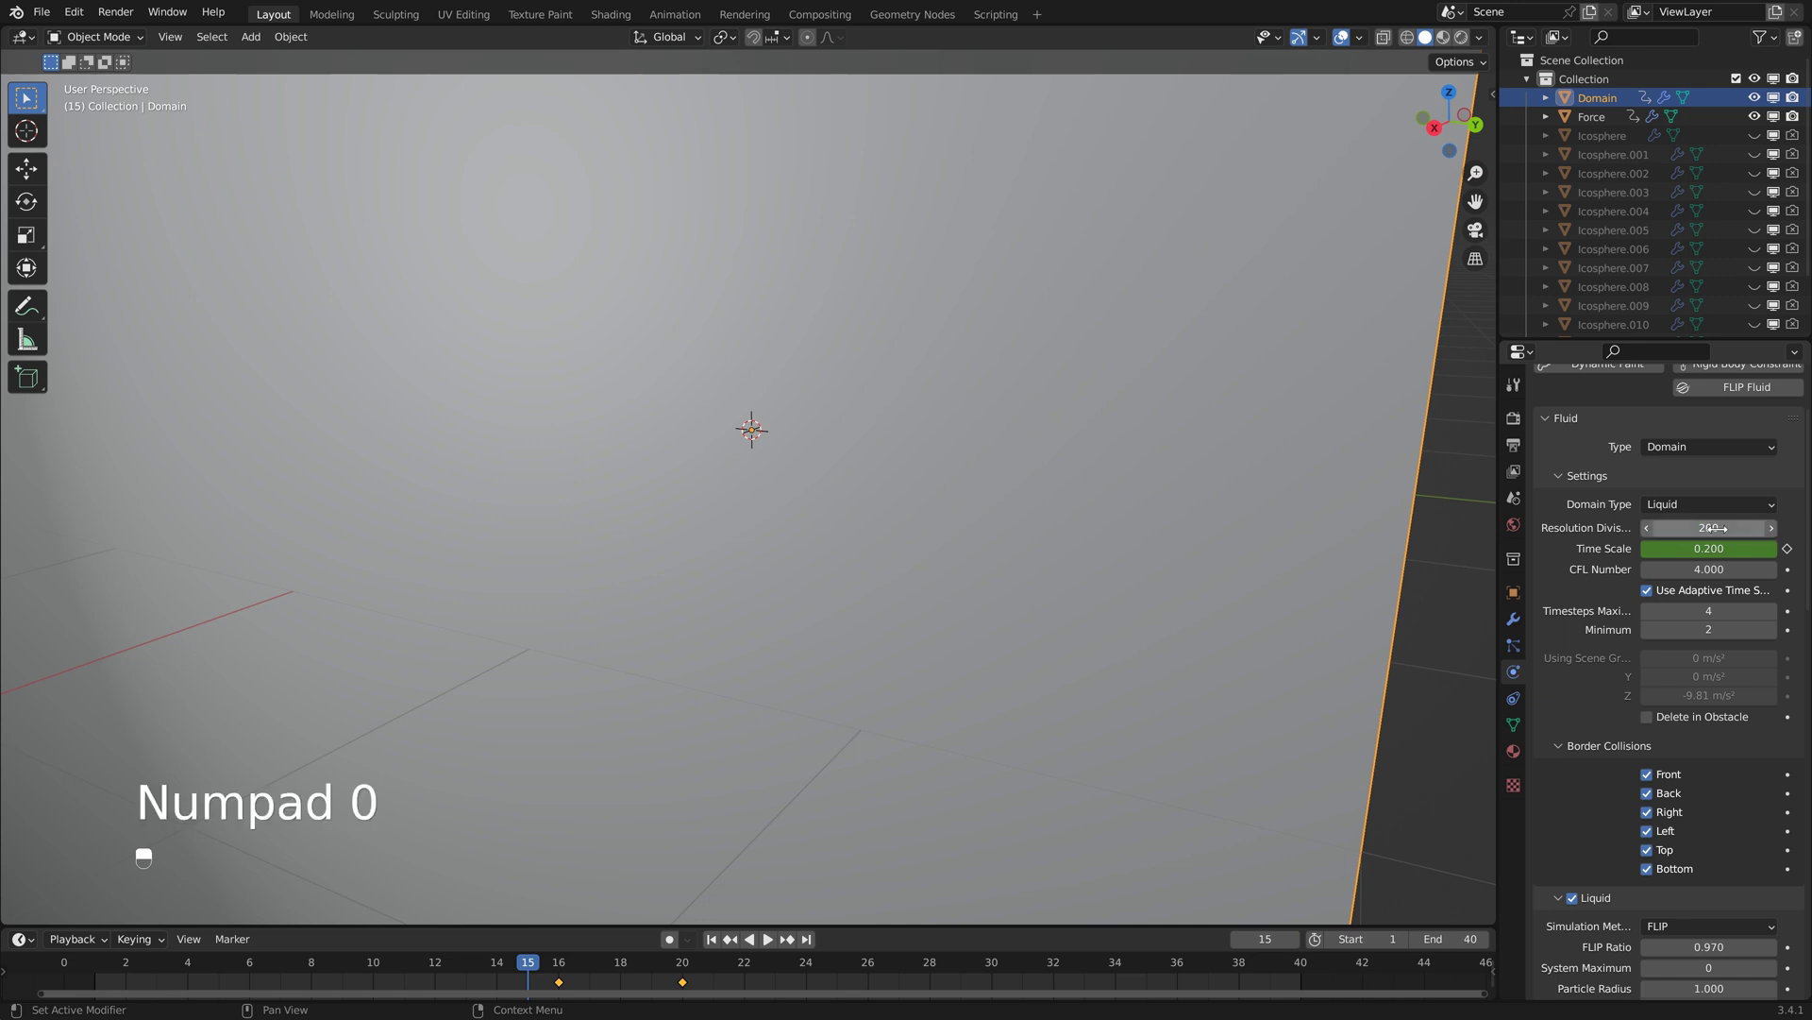
{"action": "scroll", "coordinate": [1614, 704], "scroll_direction": "down", "scroll_amount": 8}
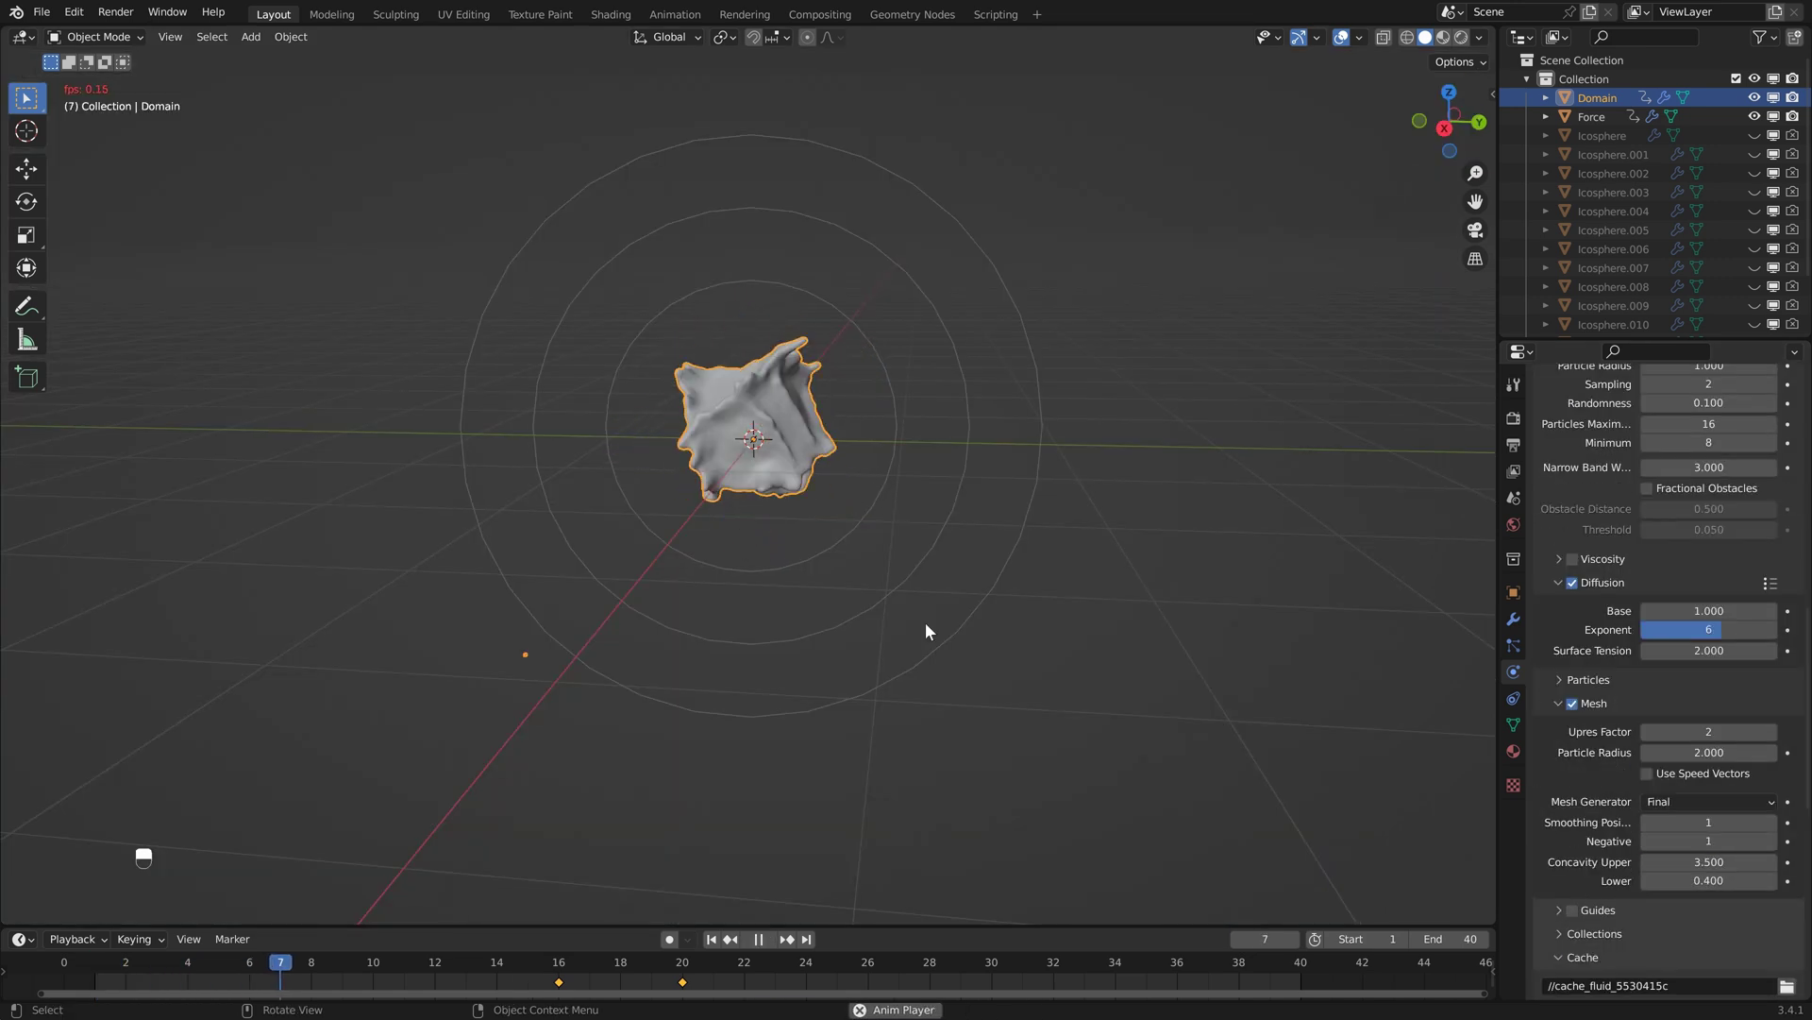
{"action": "key", "text": "space"}
{"action": "key", "text": "Left"}
{"action": "key", "text": "Left"}
{"action": "middle_click_drag", "start_coordinate": [767, 469], "coordinate": [880, 472]}
{"action": "scroll", "coordinate": [1621, 100], "scroll_direction": "up", "scroll_amount": 3}
- Set the domain's Cache Type to All with end frame 18 and bake all
{"action": "left_click", "coordinate": [1621, 100]}
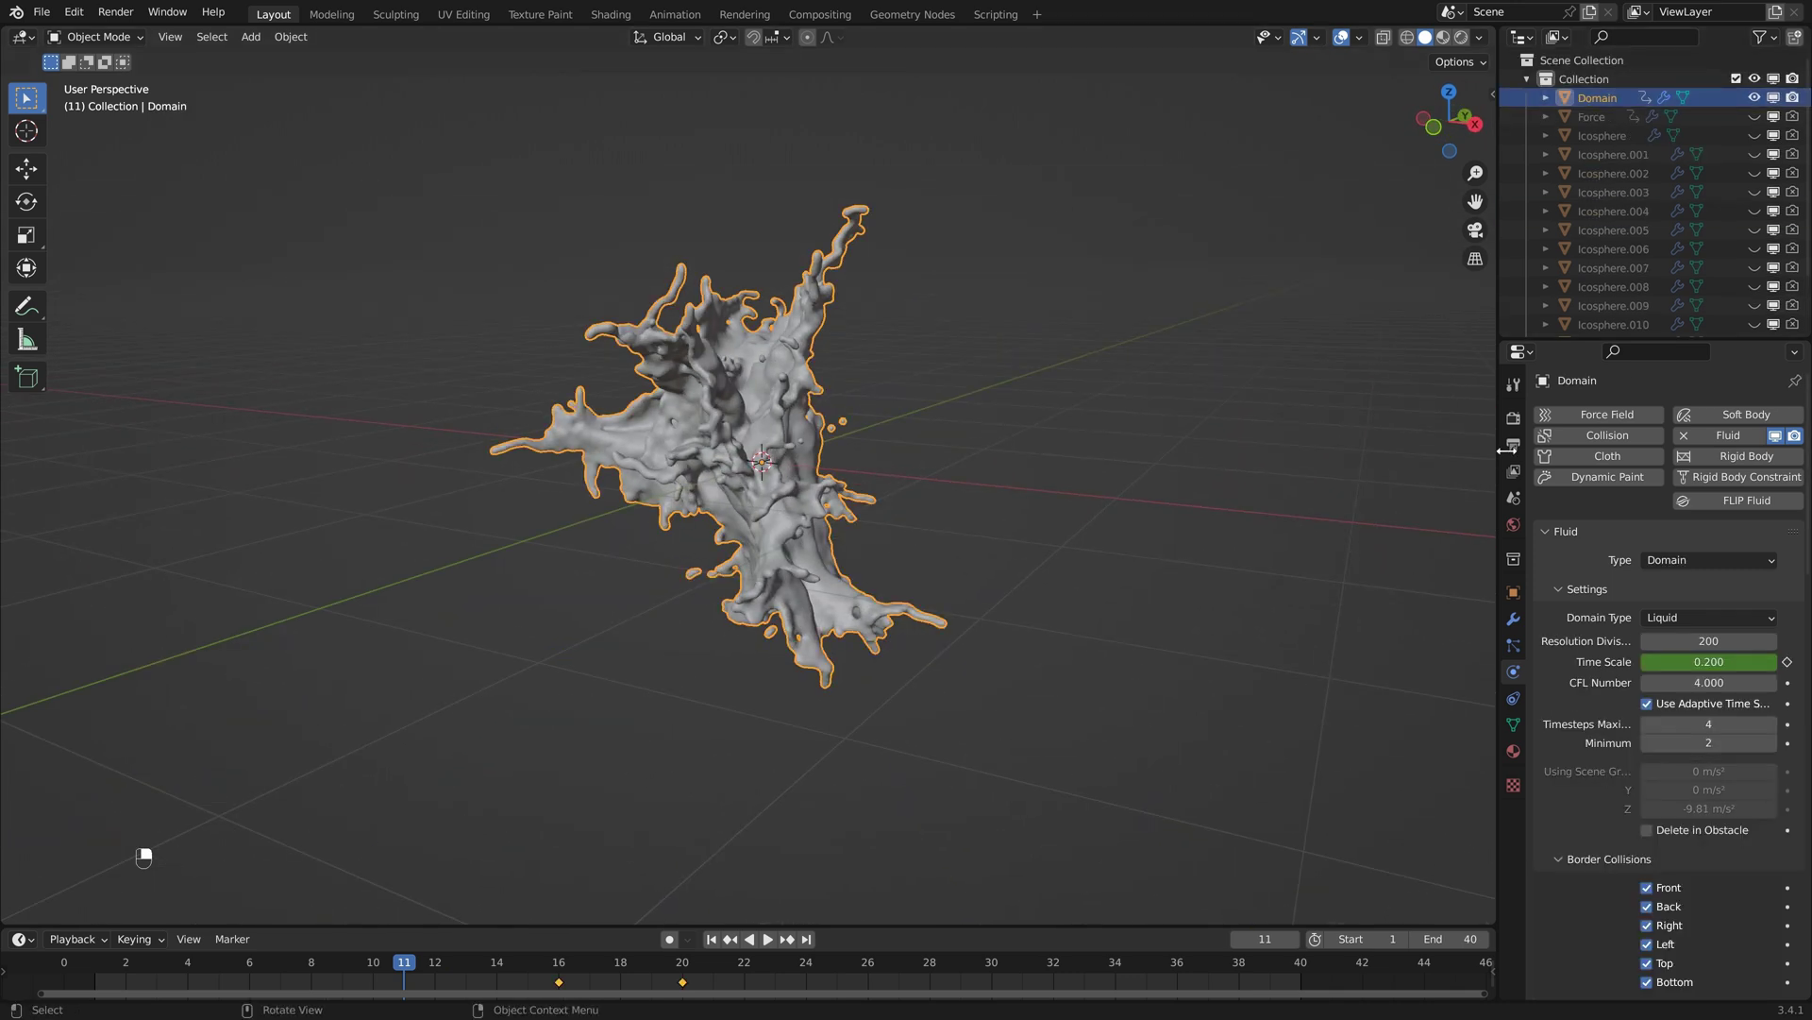
{"action": "scroll", "coordinate": [1614, 652], "scroll_direction": "down", "scroll_amount": 20}
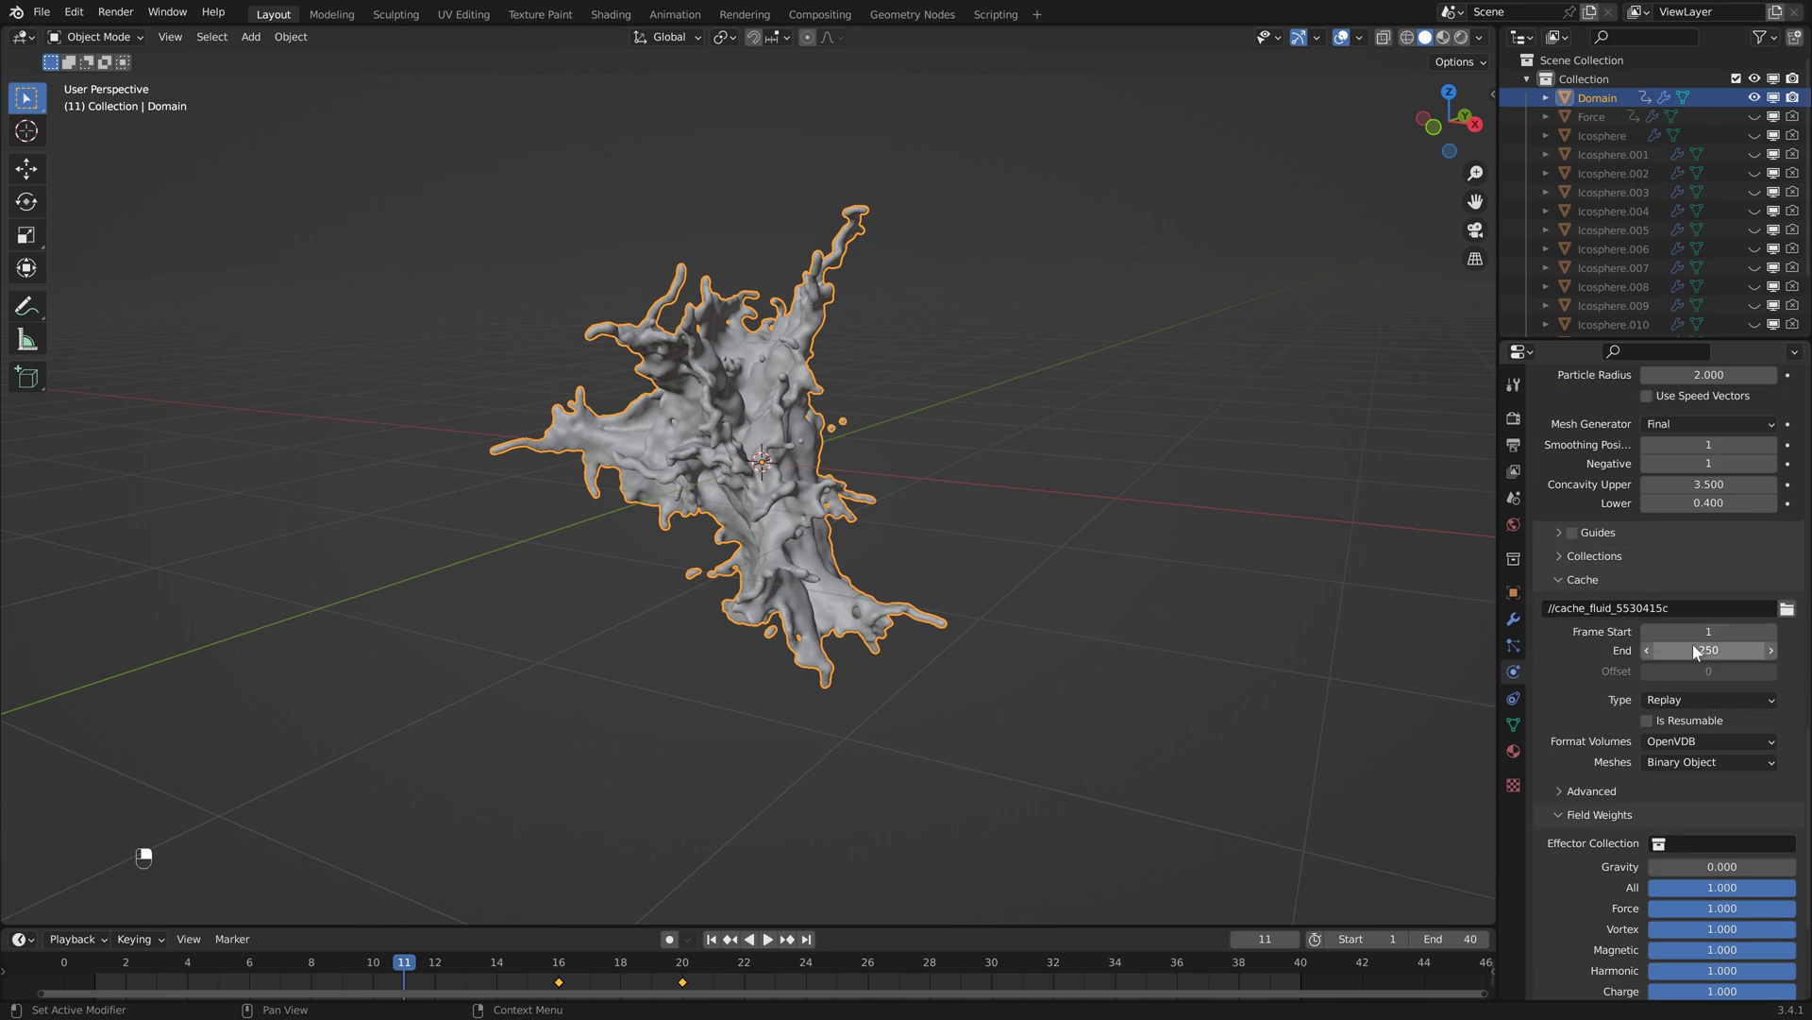
{"action": "left_click", "coordinate": [1728, 699]}
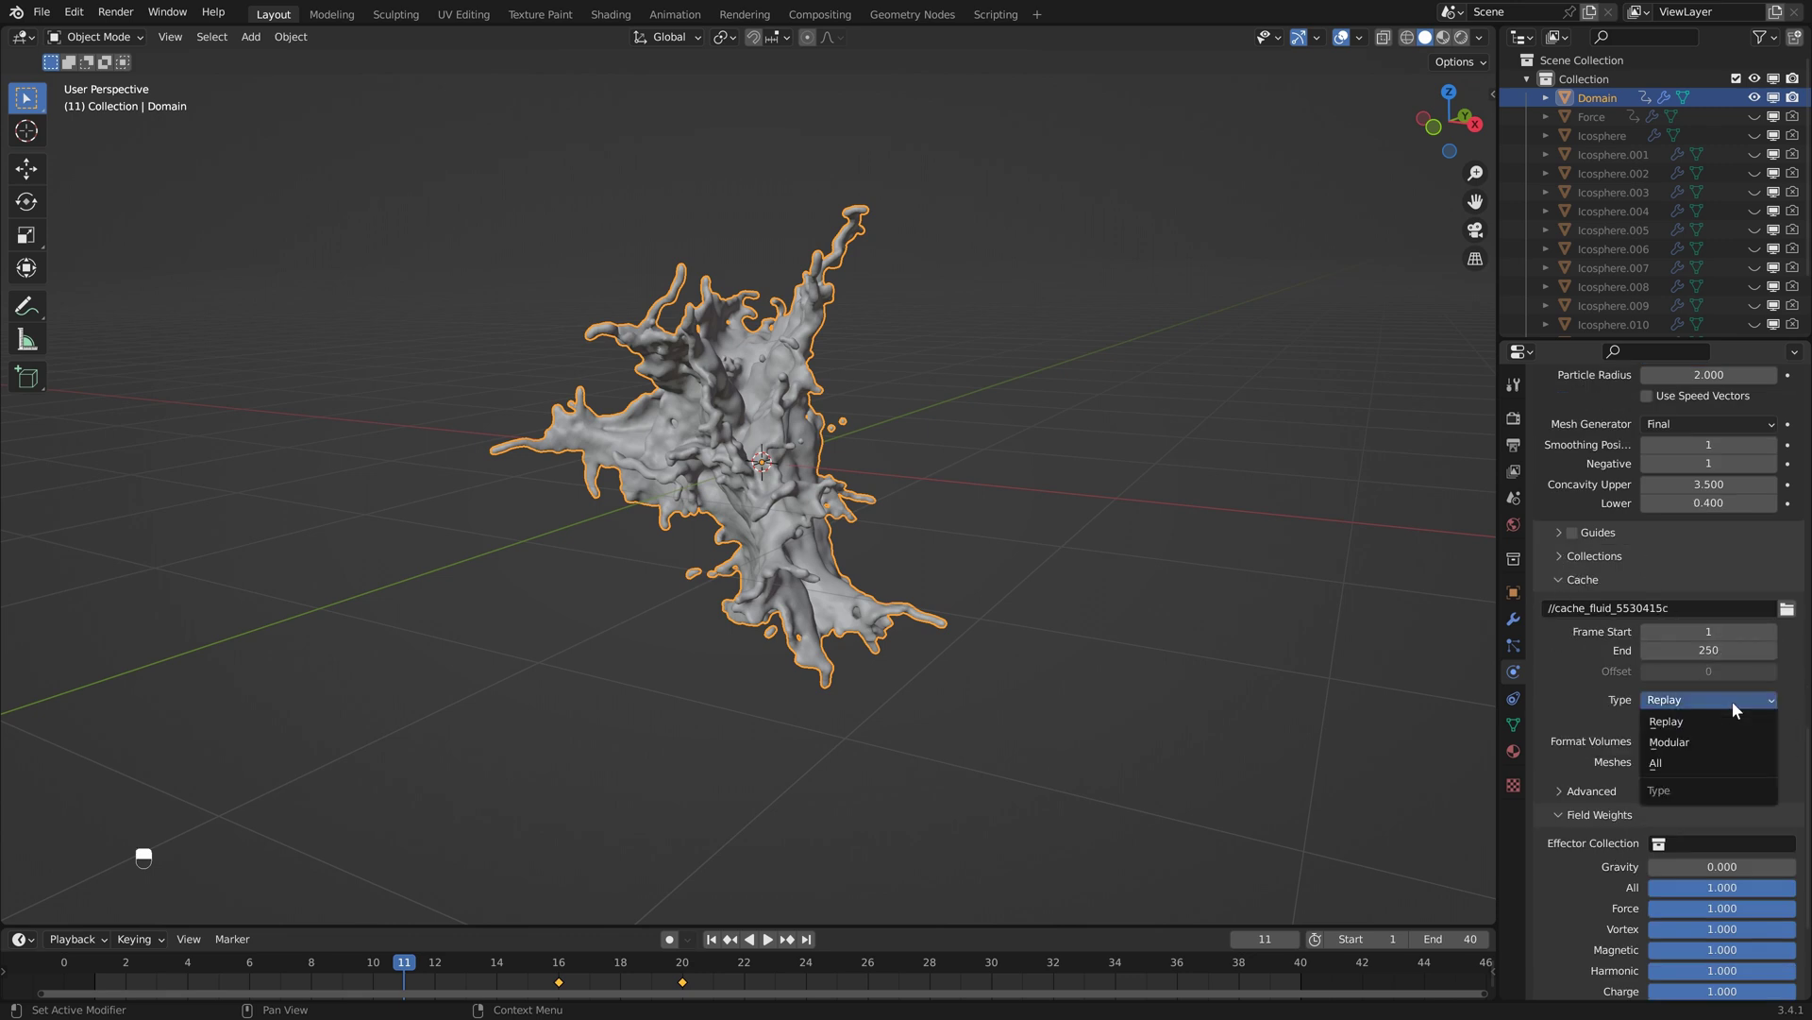
{"action": "left_click", "coordinate": [1690, 763]}
{"action": "left_click", "coordinate": [1710, 649]}
{"action": "type", "text": "13"}
{"action": "key", "text": "Return"}
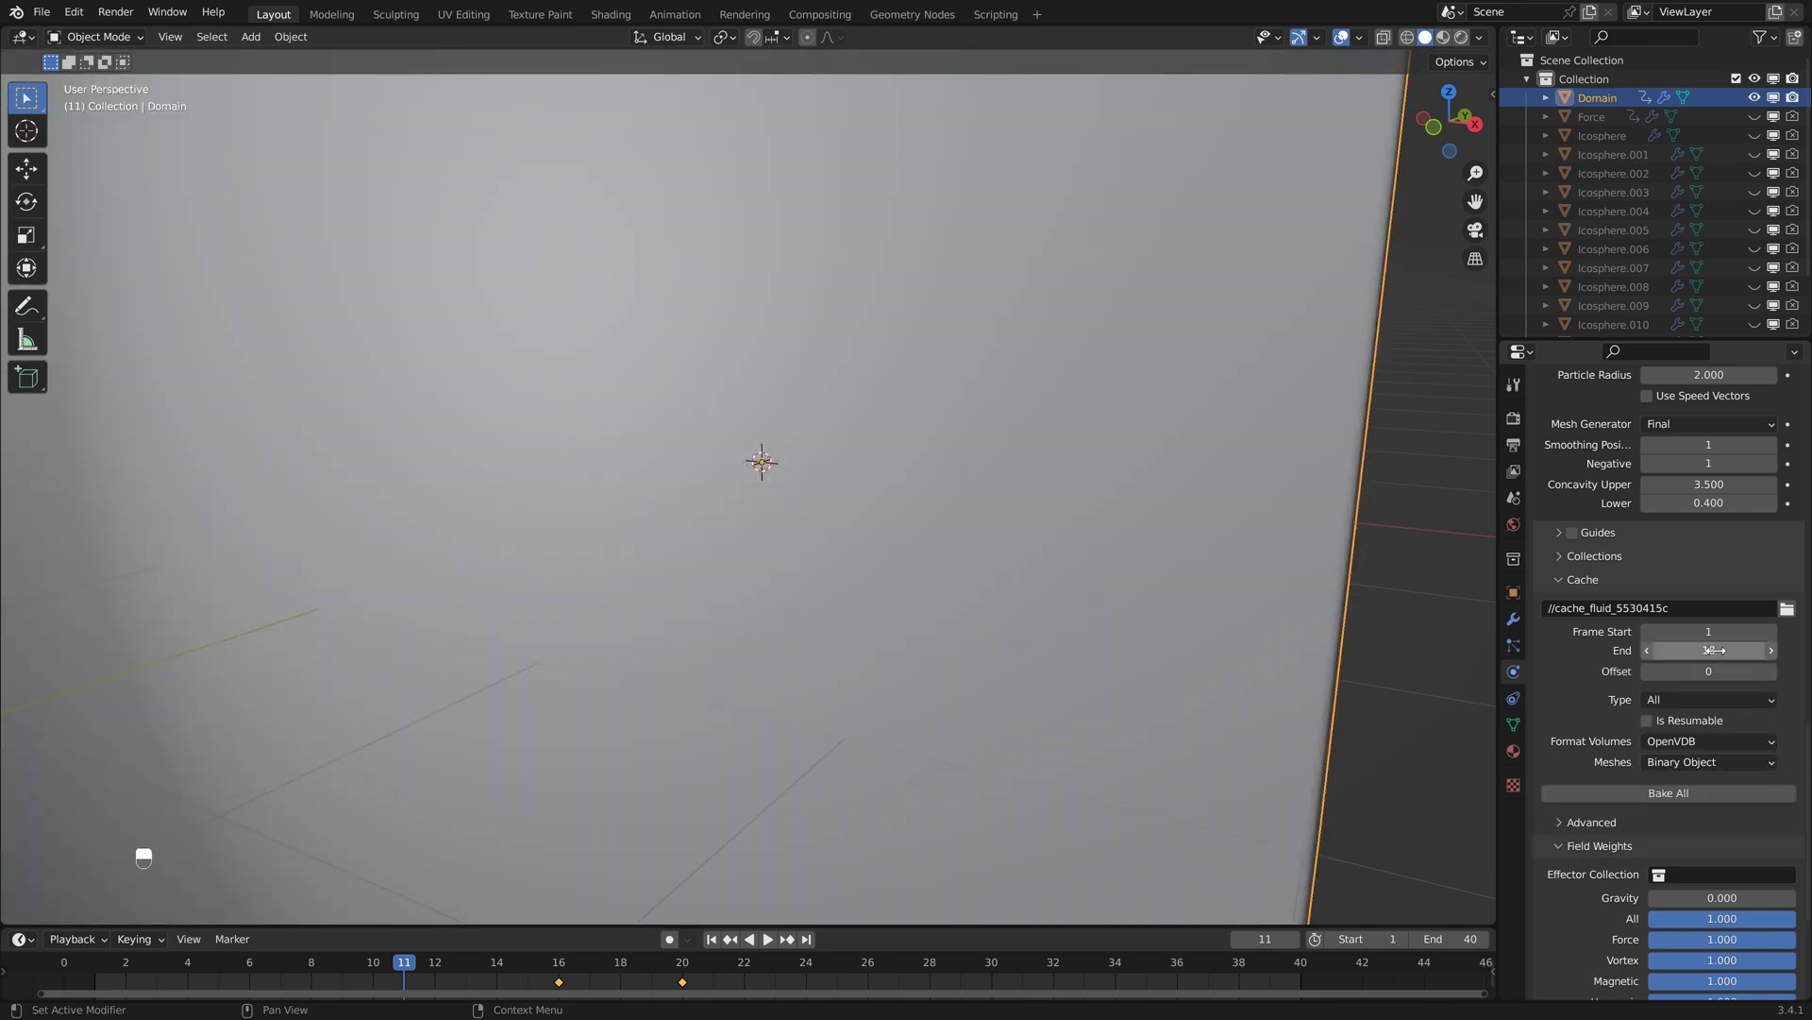
{"action": "left_click", "coordinate": [1648, 794]}
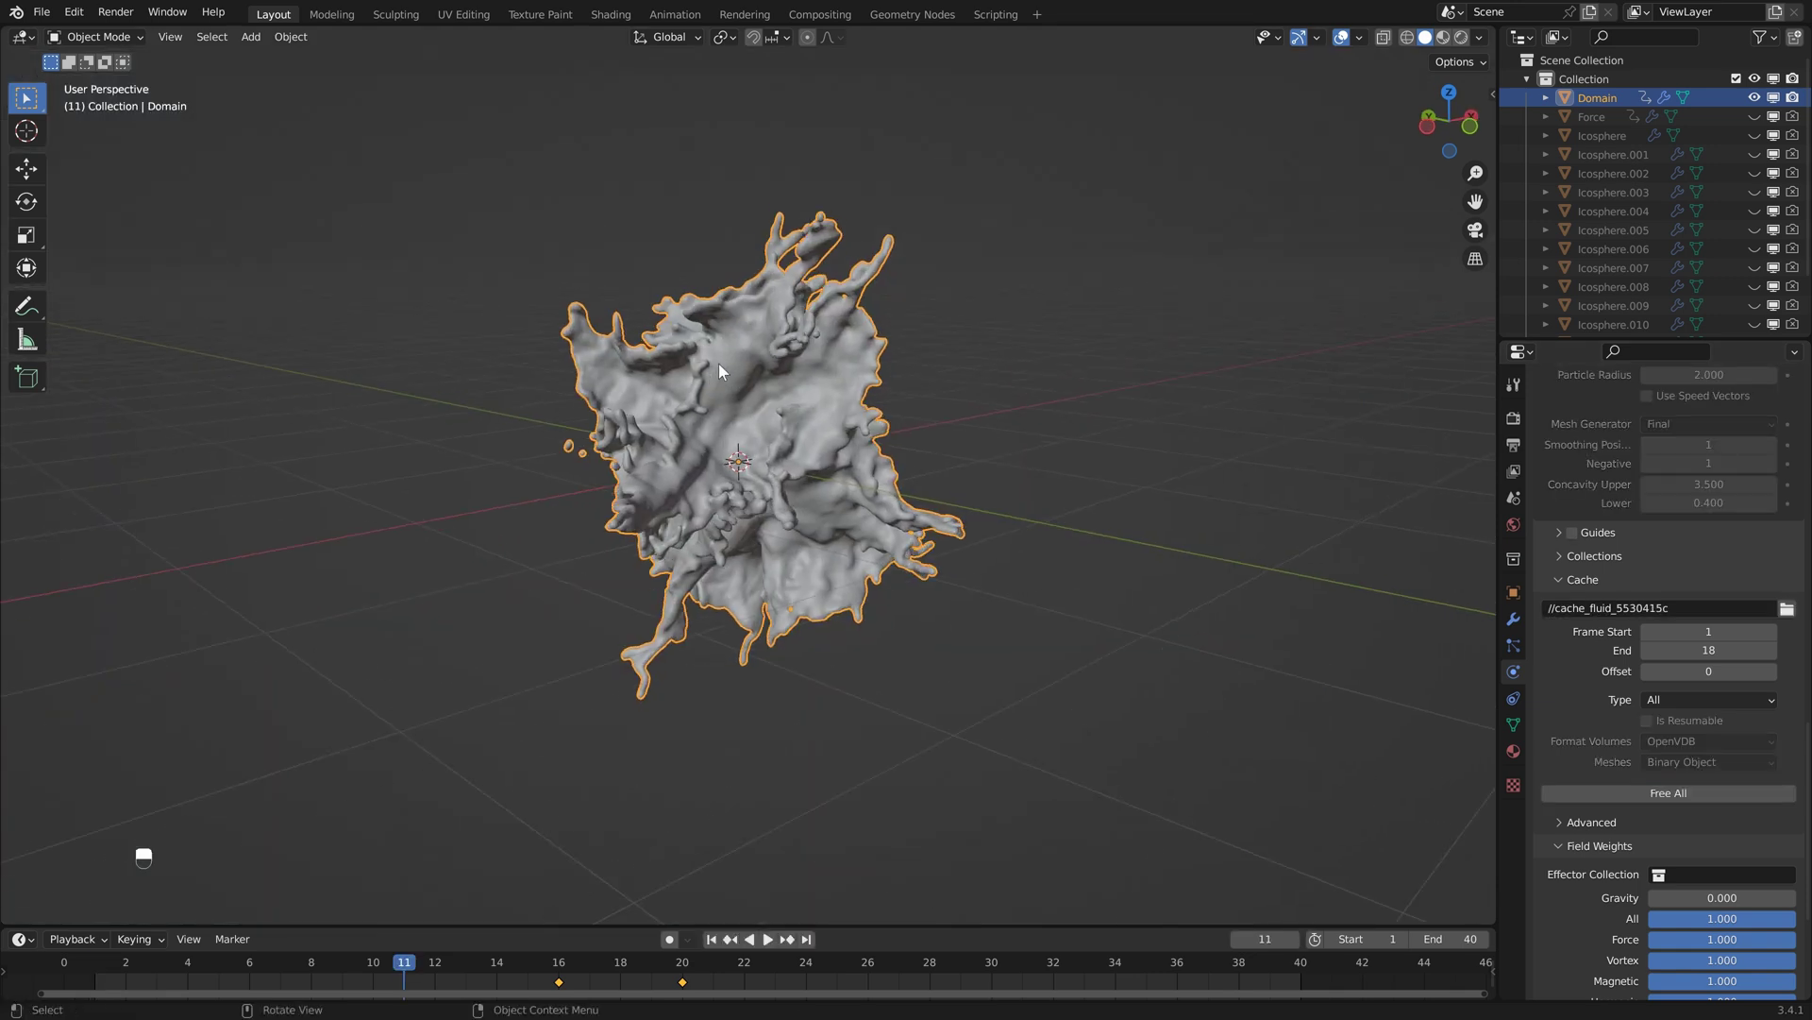
- Orbit around the baked splash, scrub to frame 11 and play it back
{"action": "middle_click_drag", "start_coordinate": [958, 402], "coordinate": [491, 661]}
{"action": "left_click_drag", "start_coordinate": [341, 967], "coordinate": [406, 963]}
{"action": "key", "text": "space"}
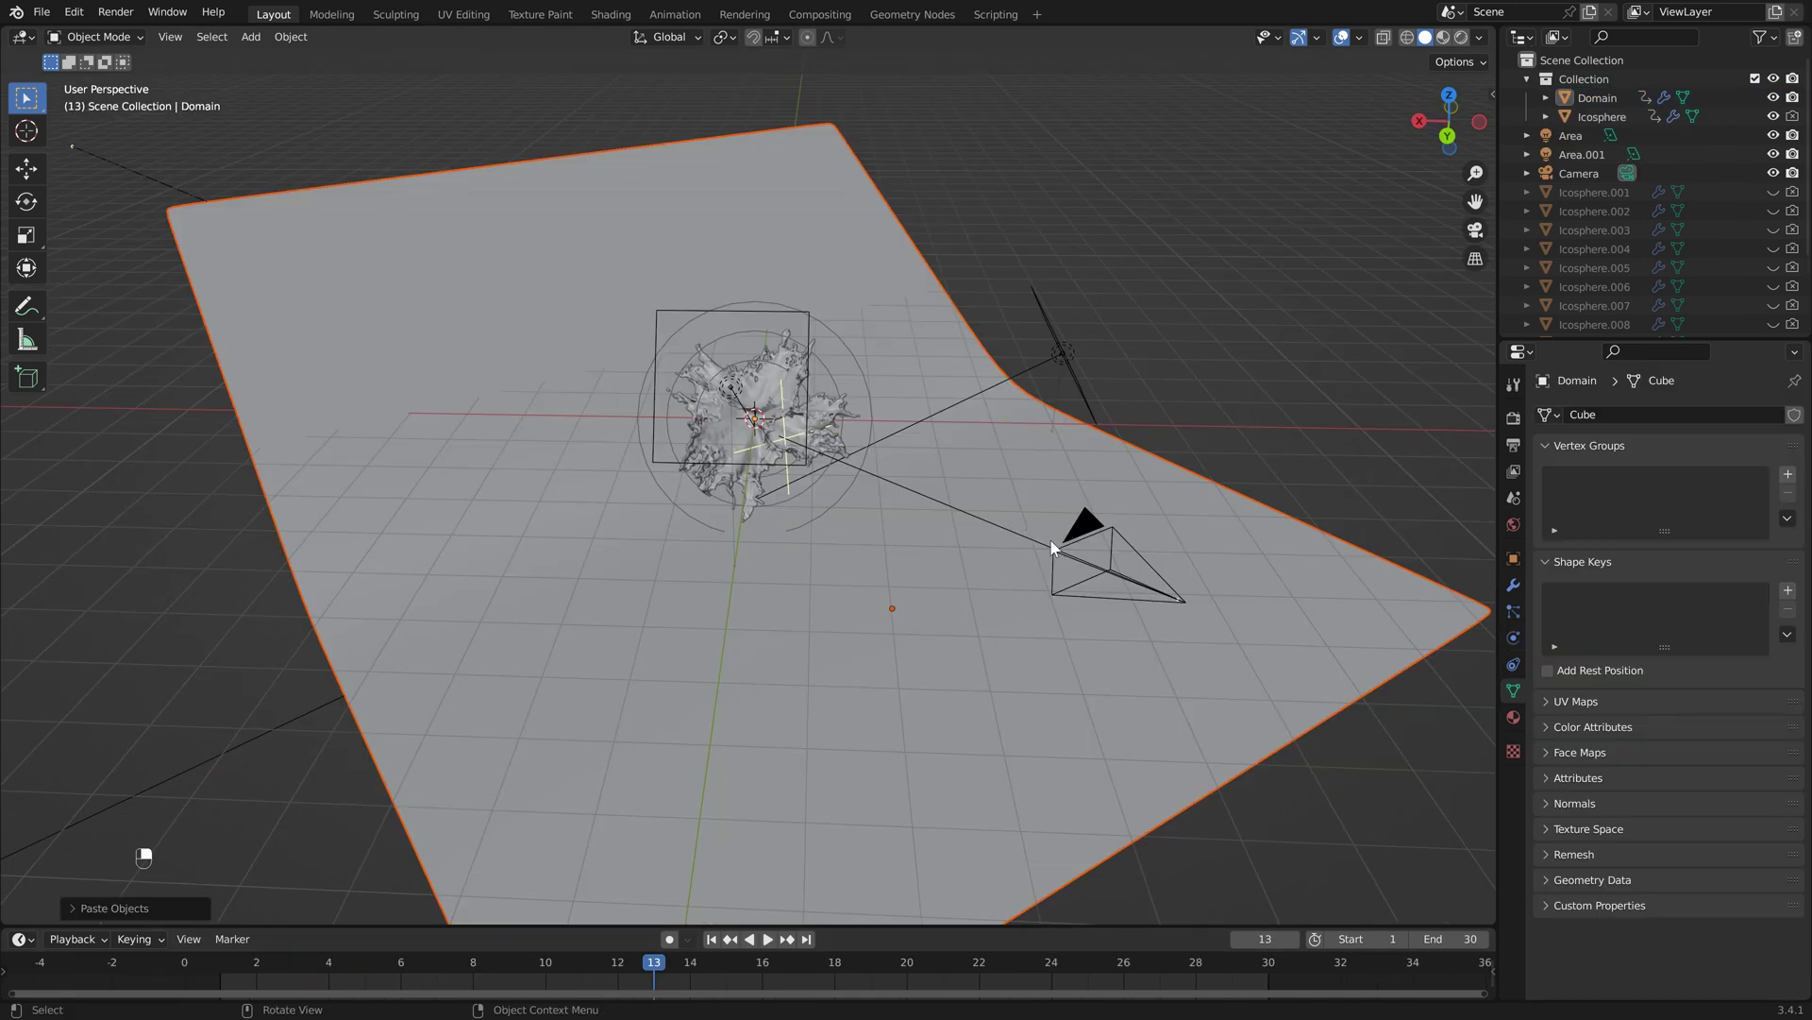
{"action": "left_click", "coordinate": [1053, 546]}
- Orbit to the curved backdrop and select the left area light
{"action": "middle_click_drag", "start_coordinate": [1058, 553], "coordinate": [905, 477]}
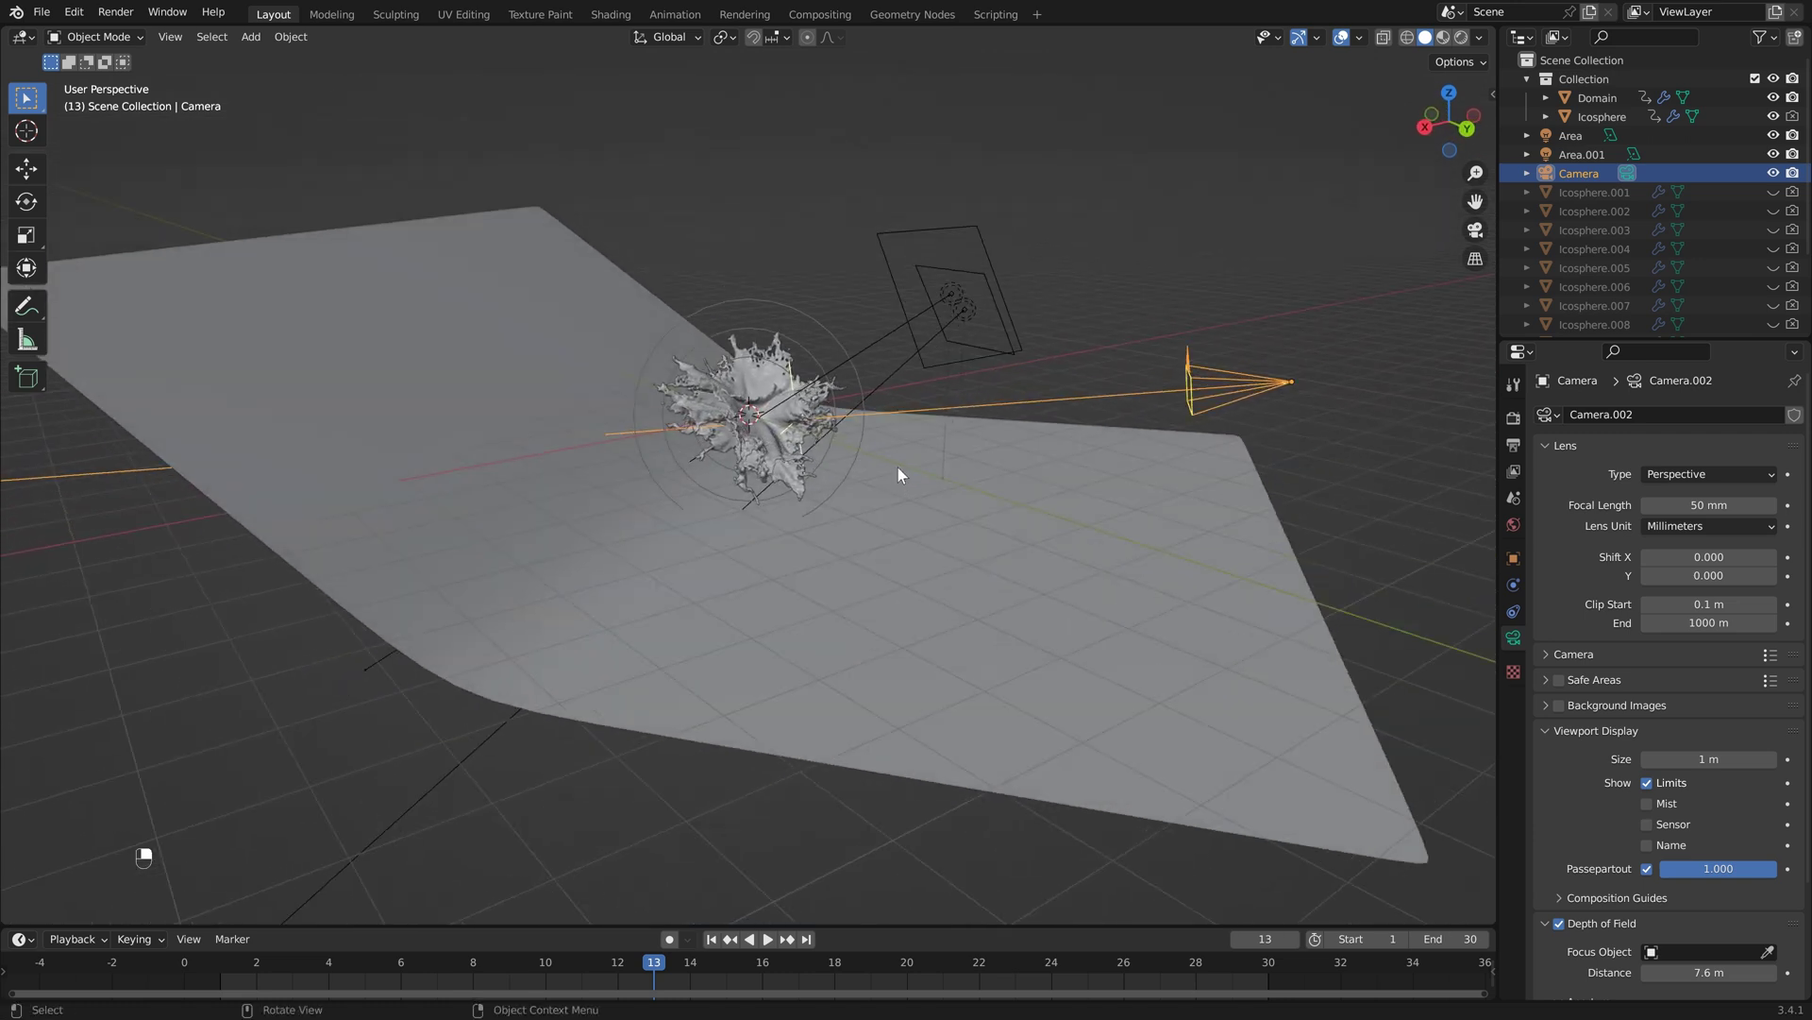
{"action": "scroll", "coordinate": [1590, 796], "scroll_direction": "down", "scroll_amount": 4}
{"action": "middle_click_drag", "start_coordinate": [1130, 434], "coordinate": [551, 292]}
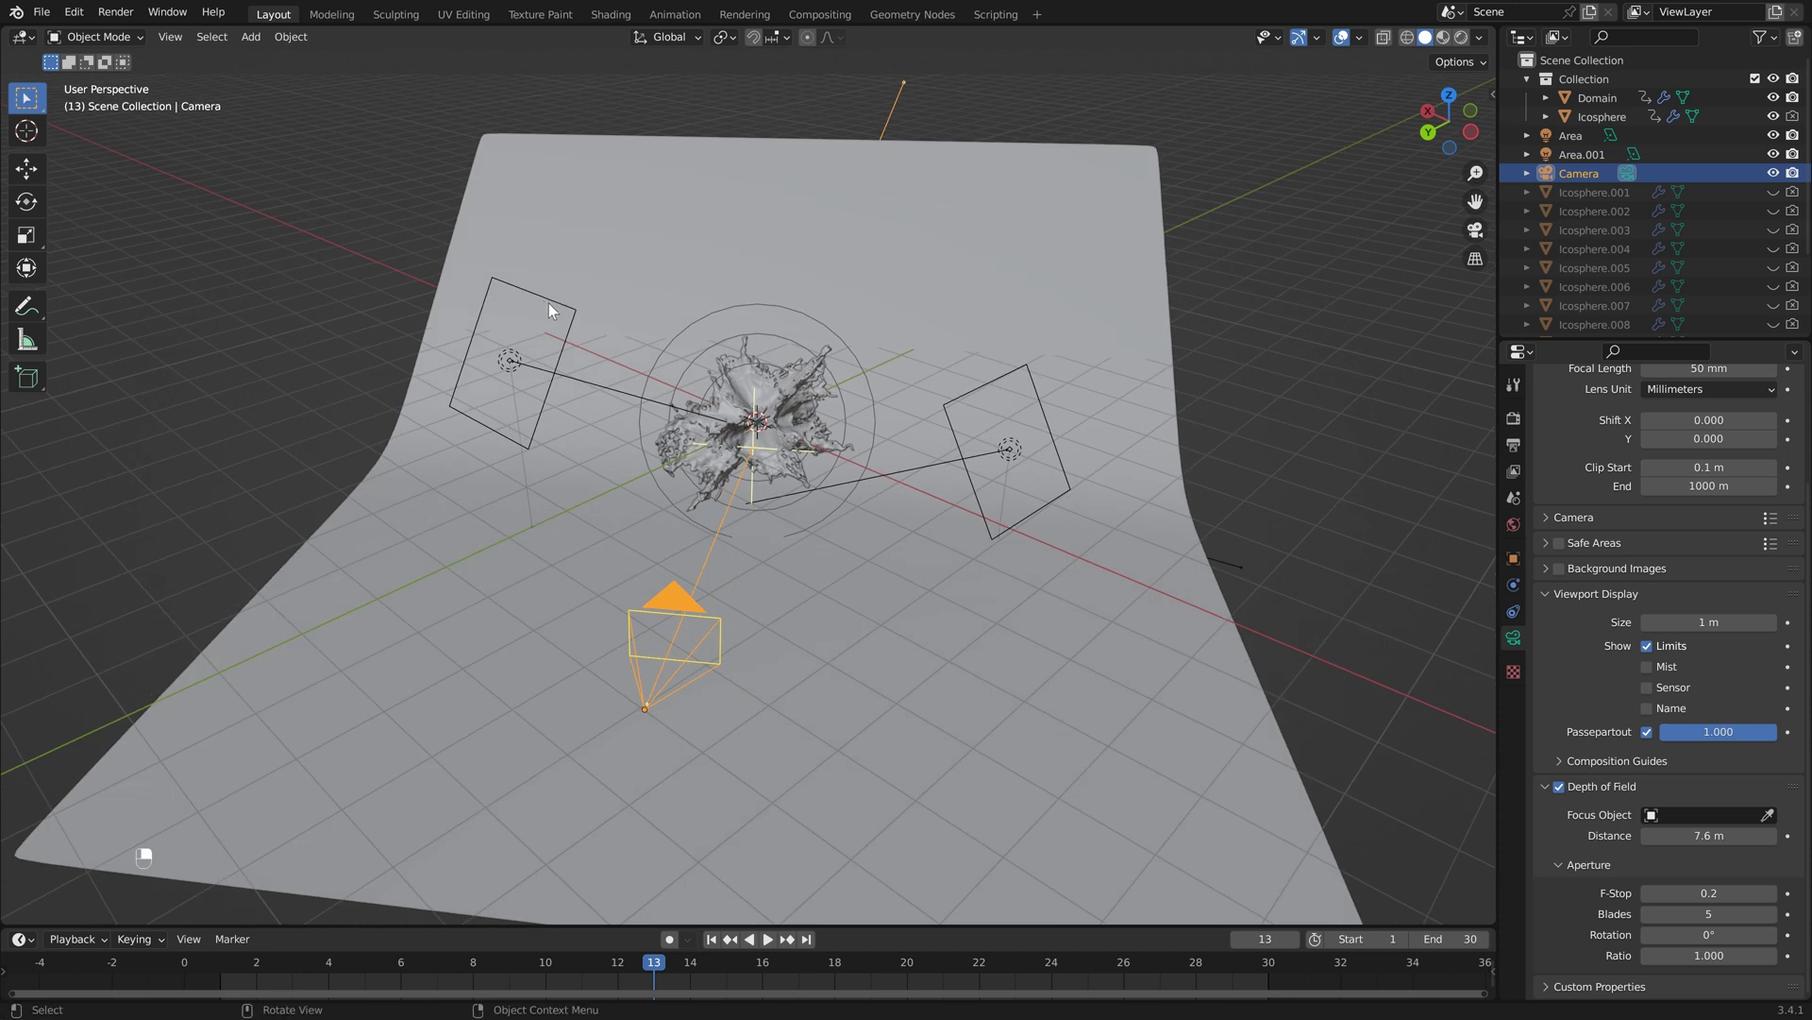
{"action": "left_click", "coordinate": [551, 301]}
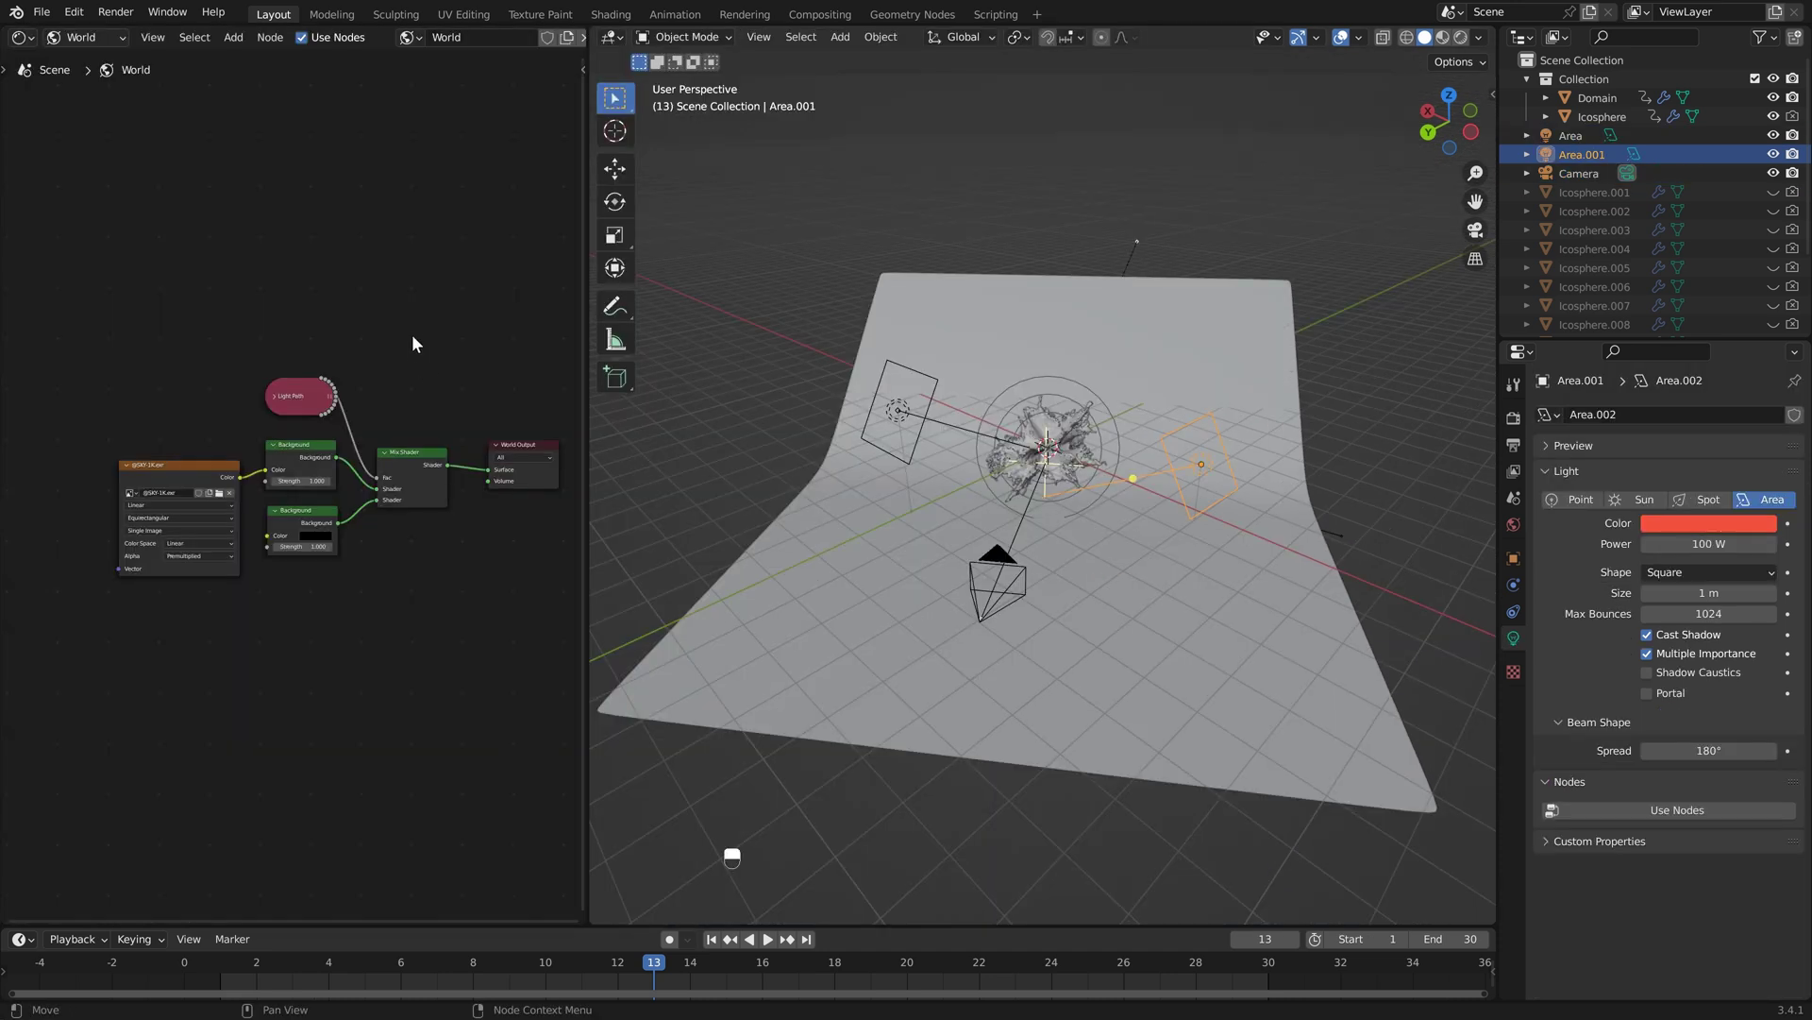
- Select and inspect the curved backdrop plane, then view the Cycles render of the splash
{"action": "left_click", "coordinate": [1082, 372]}
{"action": "middle_click_drag", "start_coordinate": [1082, 372], "coordinate": [1123, 345]}
{"action": "middle_click_drag", "start_coordinate": [975, 298], "coordinate": [943, 360]}
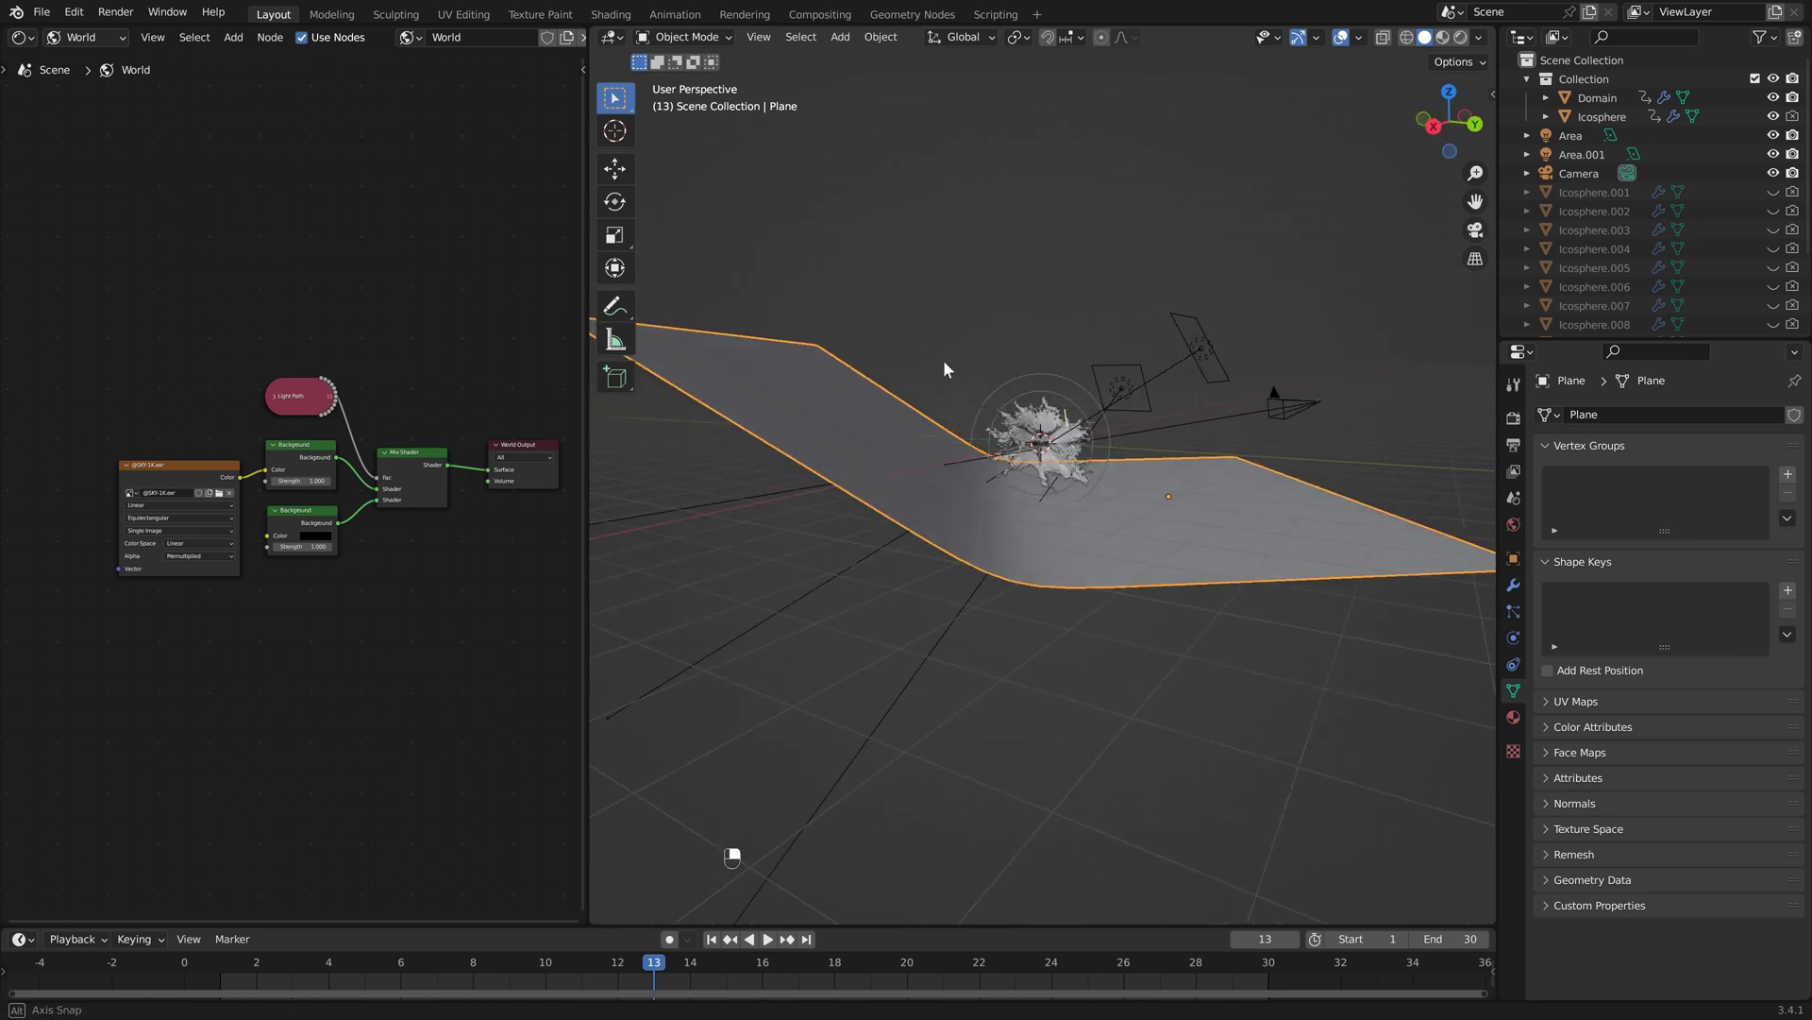
{"action": "left_click", "coordinate": [745, 14]}
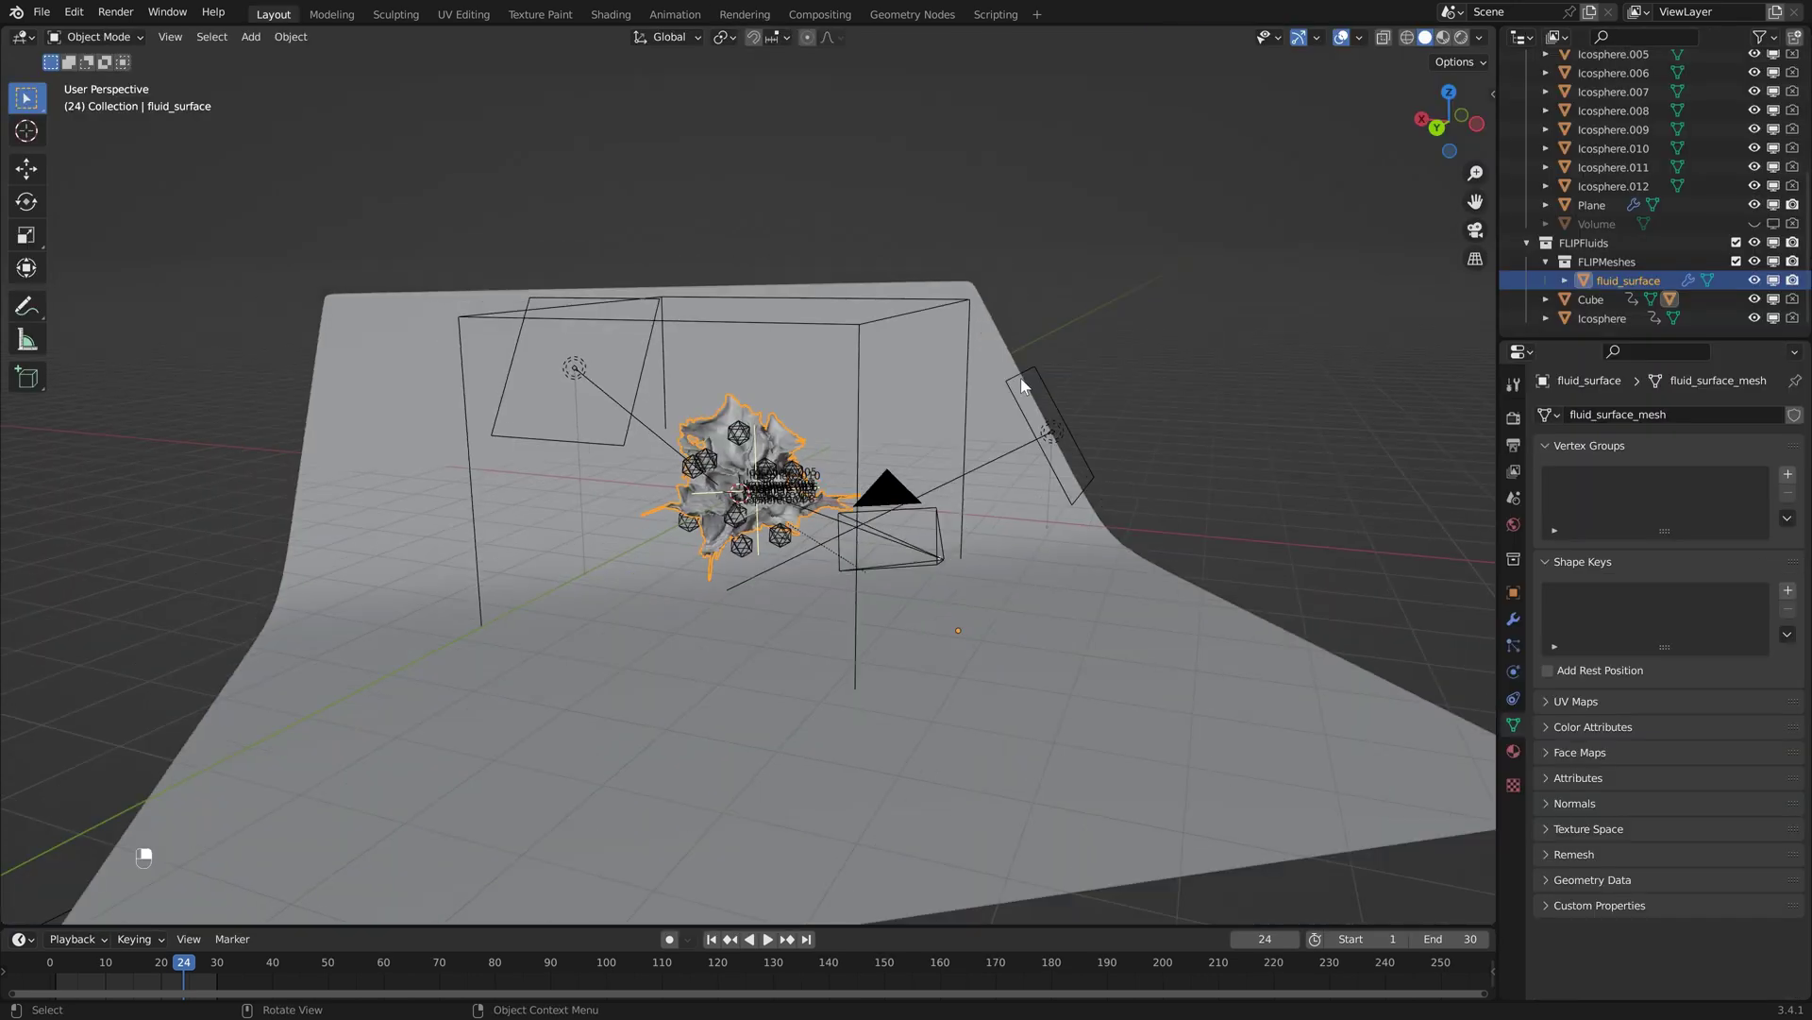
- Orbit and zoom the Layout viewport around the fluid_surface splash mesh
{"action": "middle_click_drag", "start_coordinate": [1021, 377], "coordinate": [972, 405]}
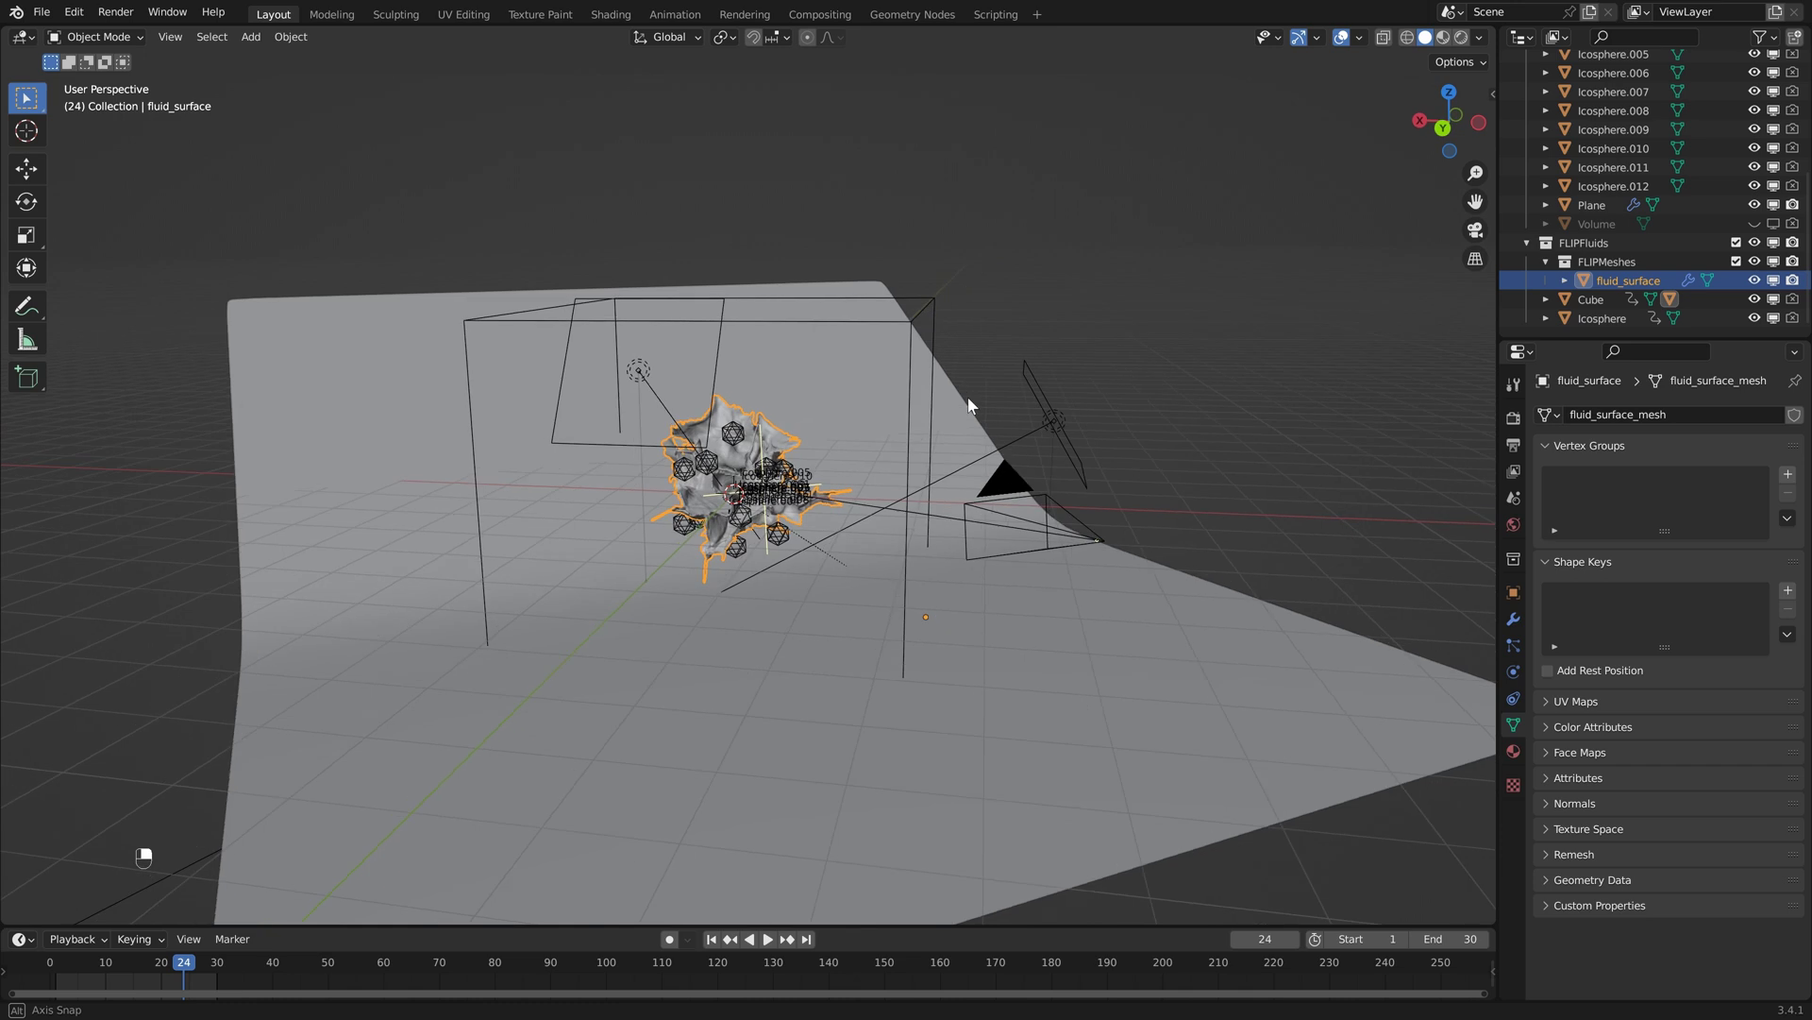
{"action": "scroll", "coordinate": [908, 425], "scroll_direction": "up", "scroll_amount": 3}
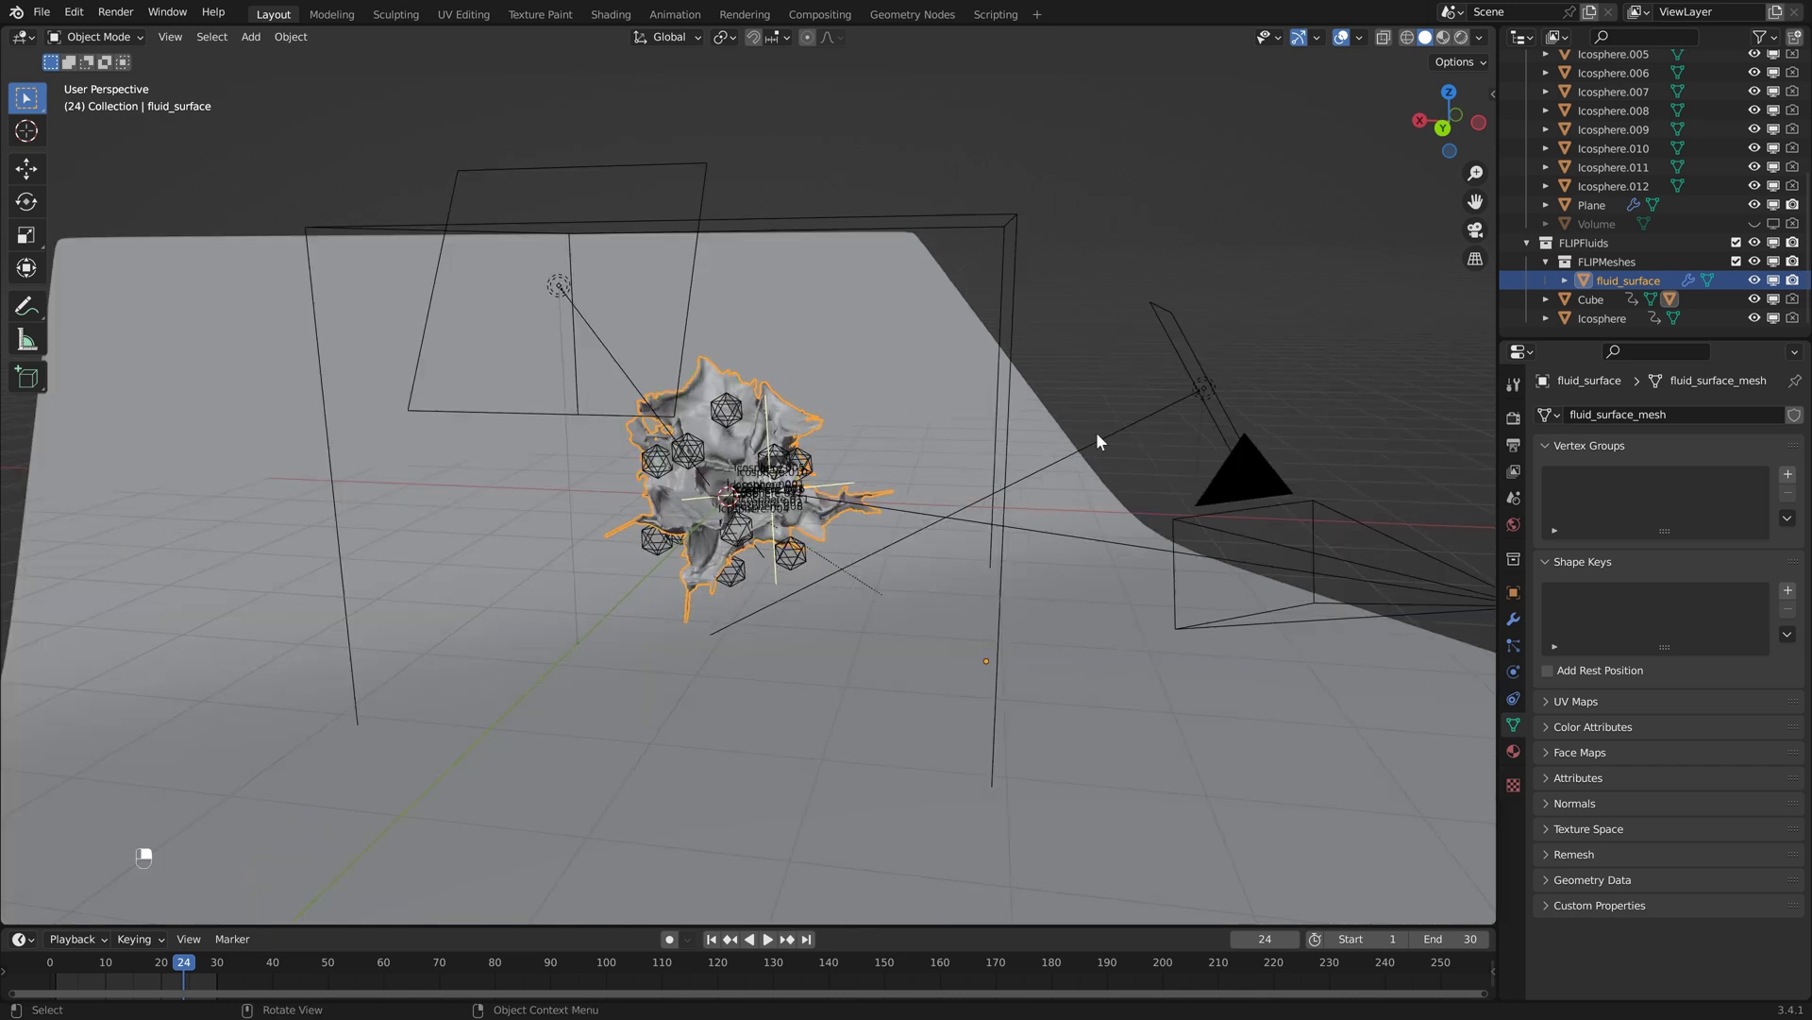